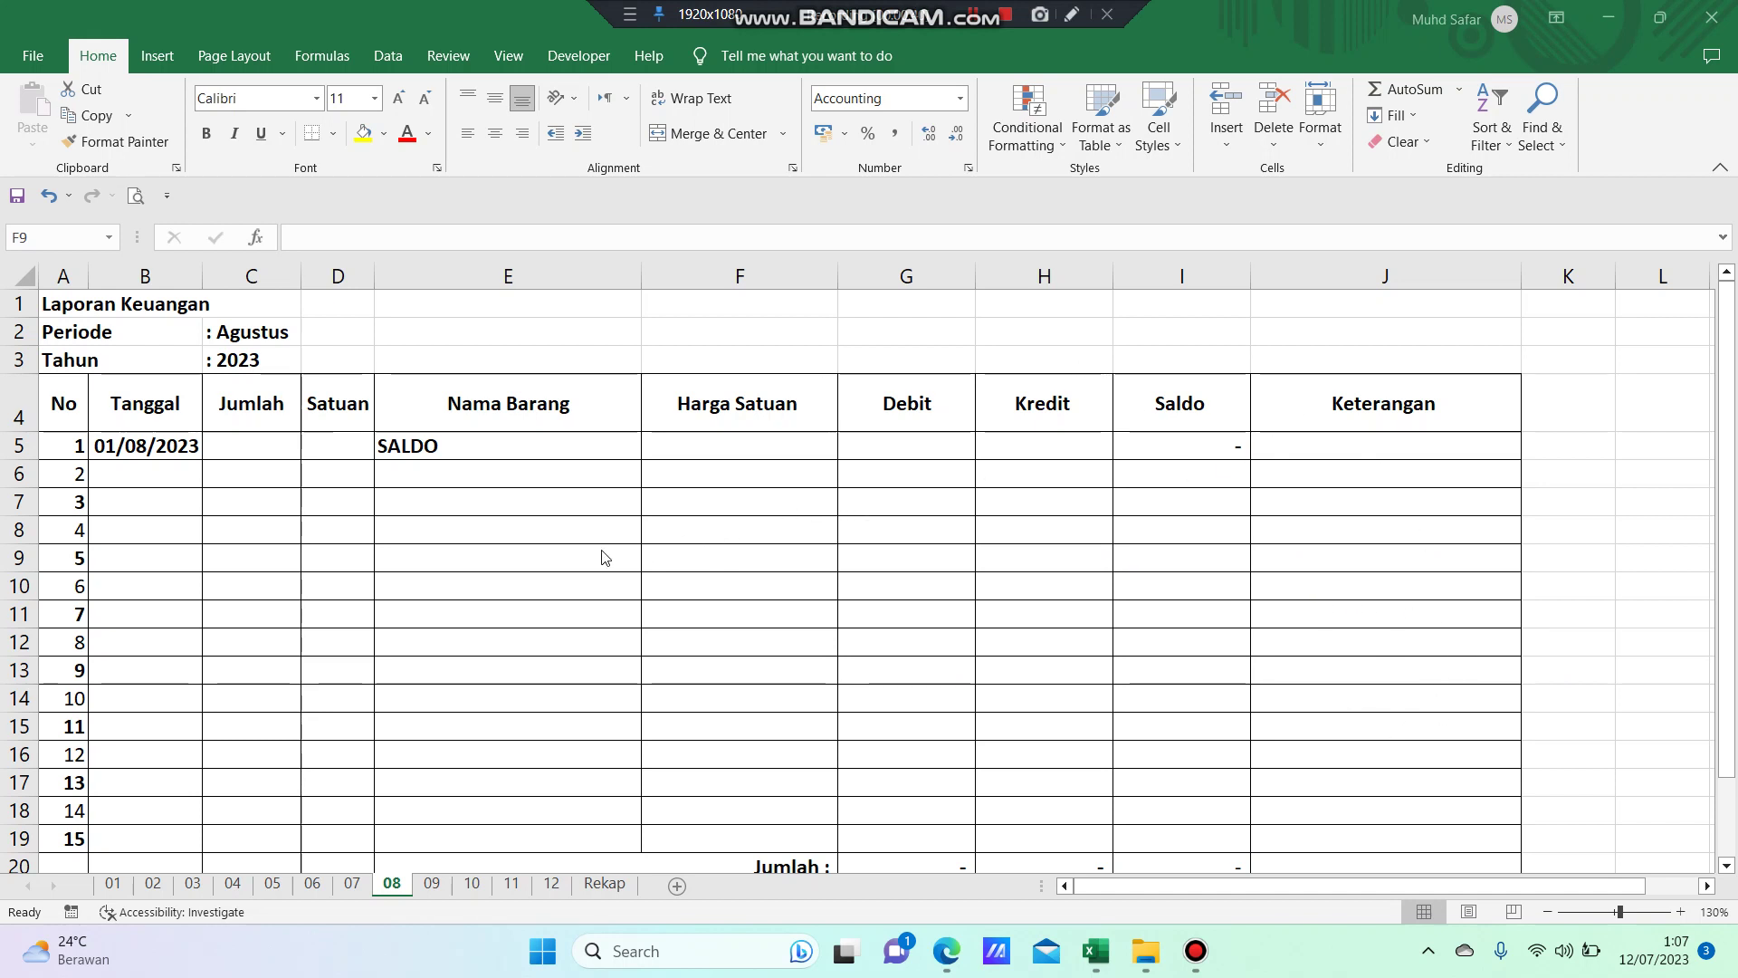
- Look through the monthly report sheets 01 to 05 and the December sheet 12
left_click(113, 882)
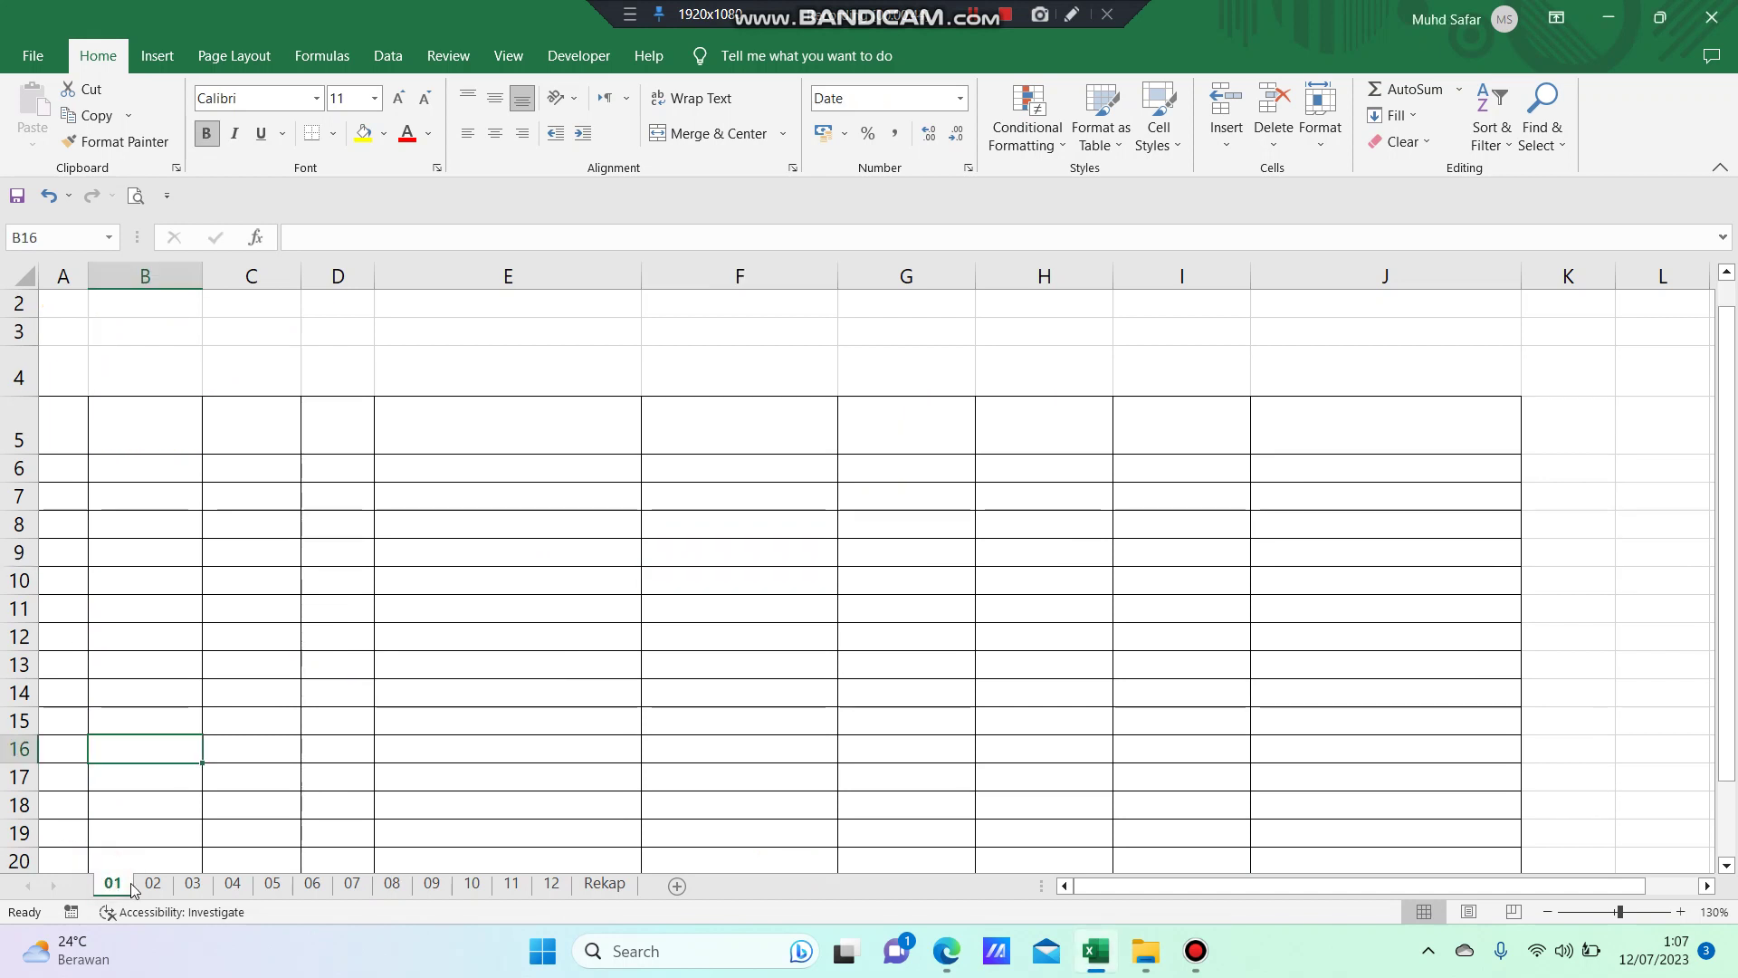
left_click(152, 882)
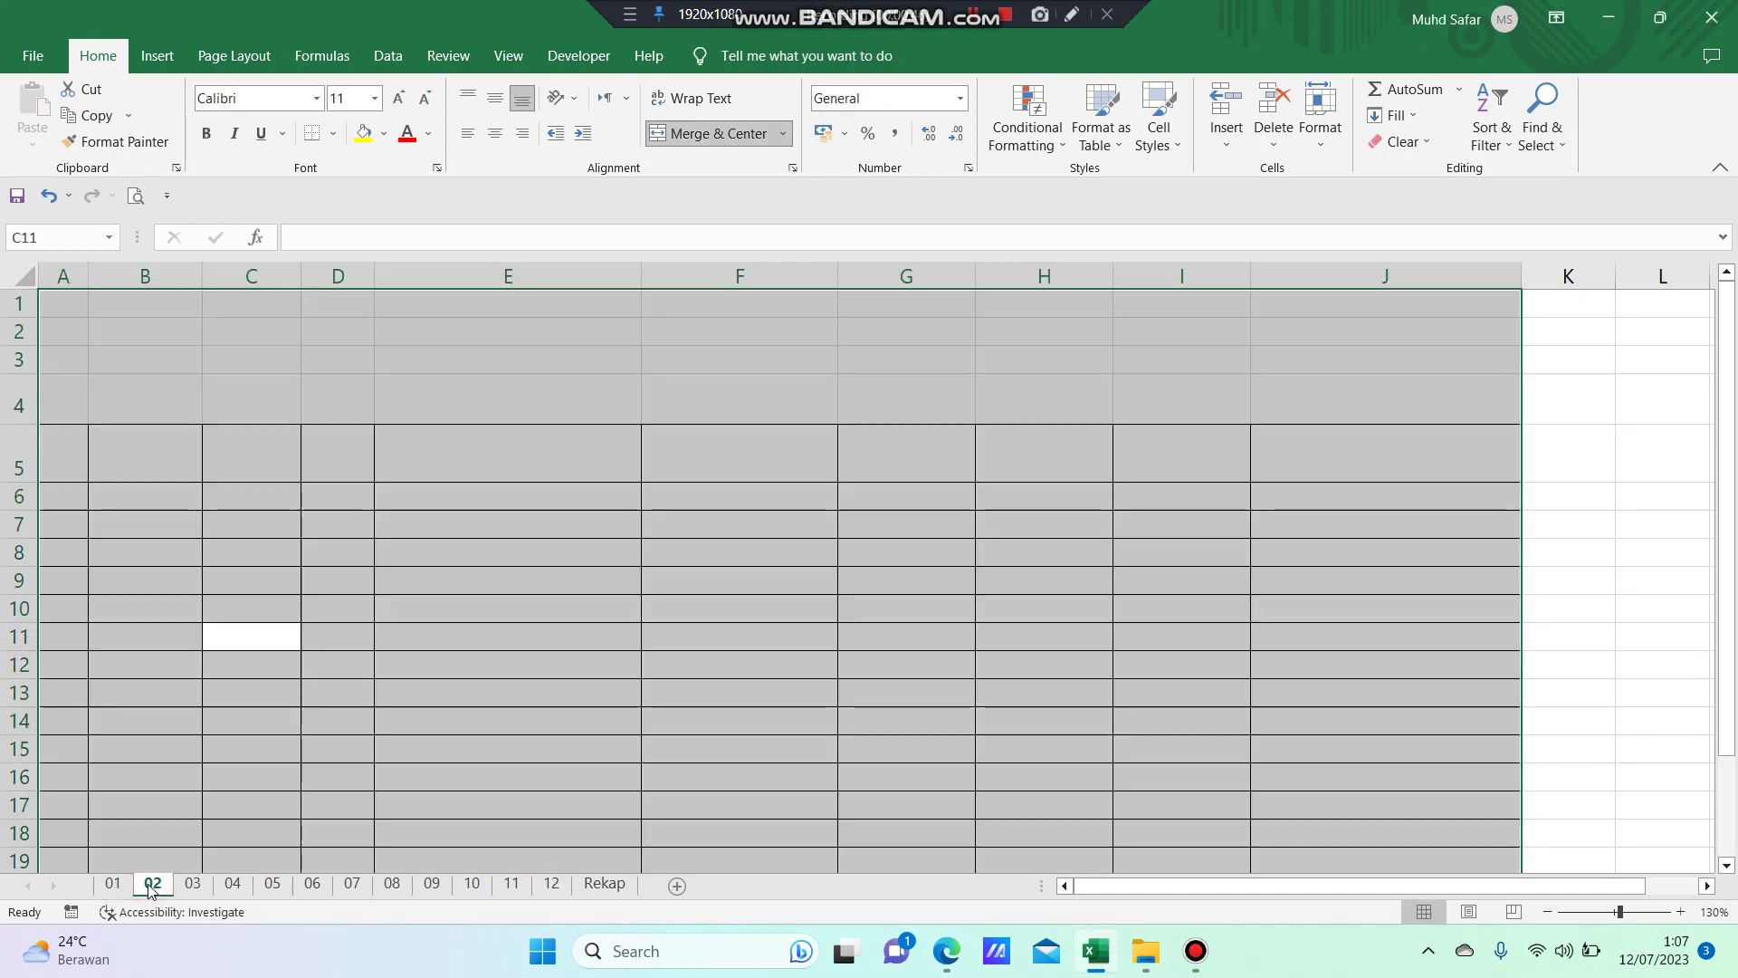
left_click(194, 883)
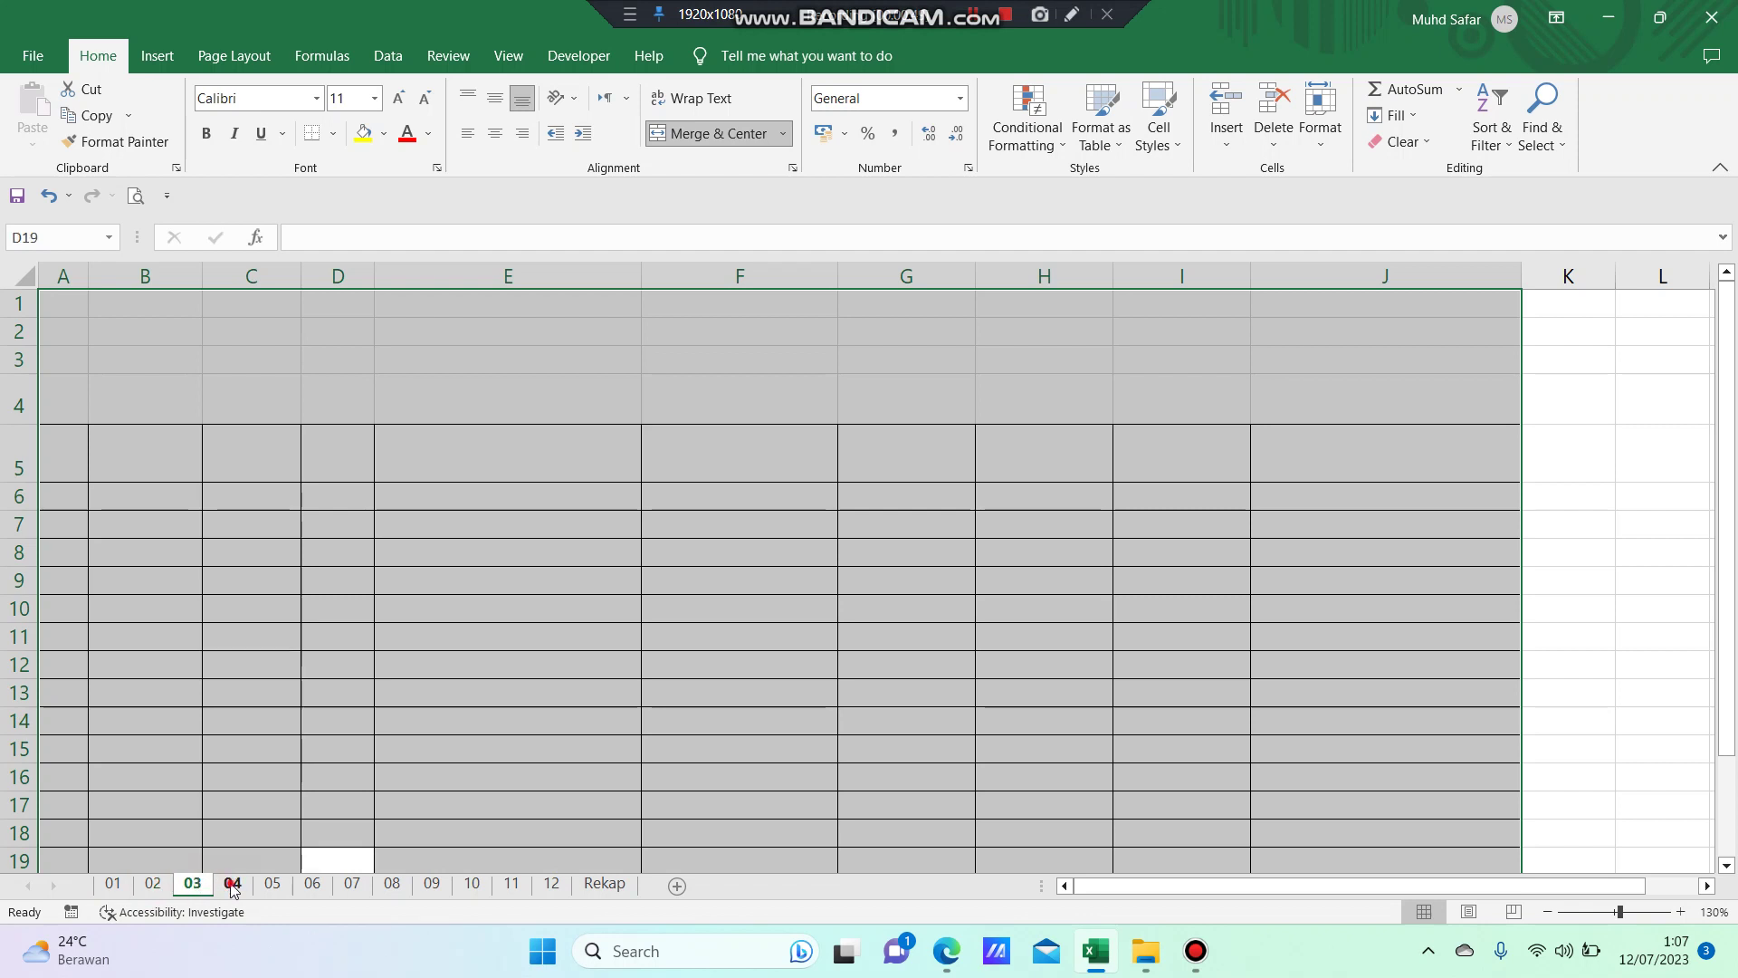
left_click(233, 885)
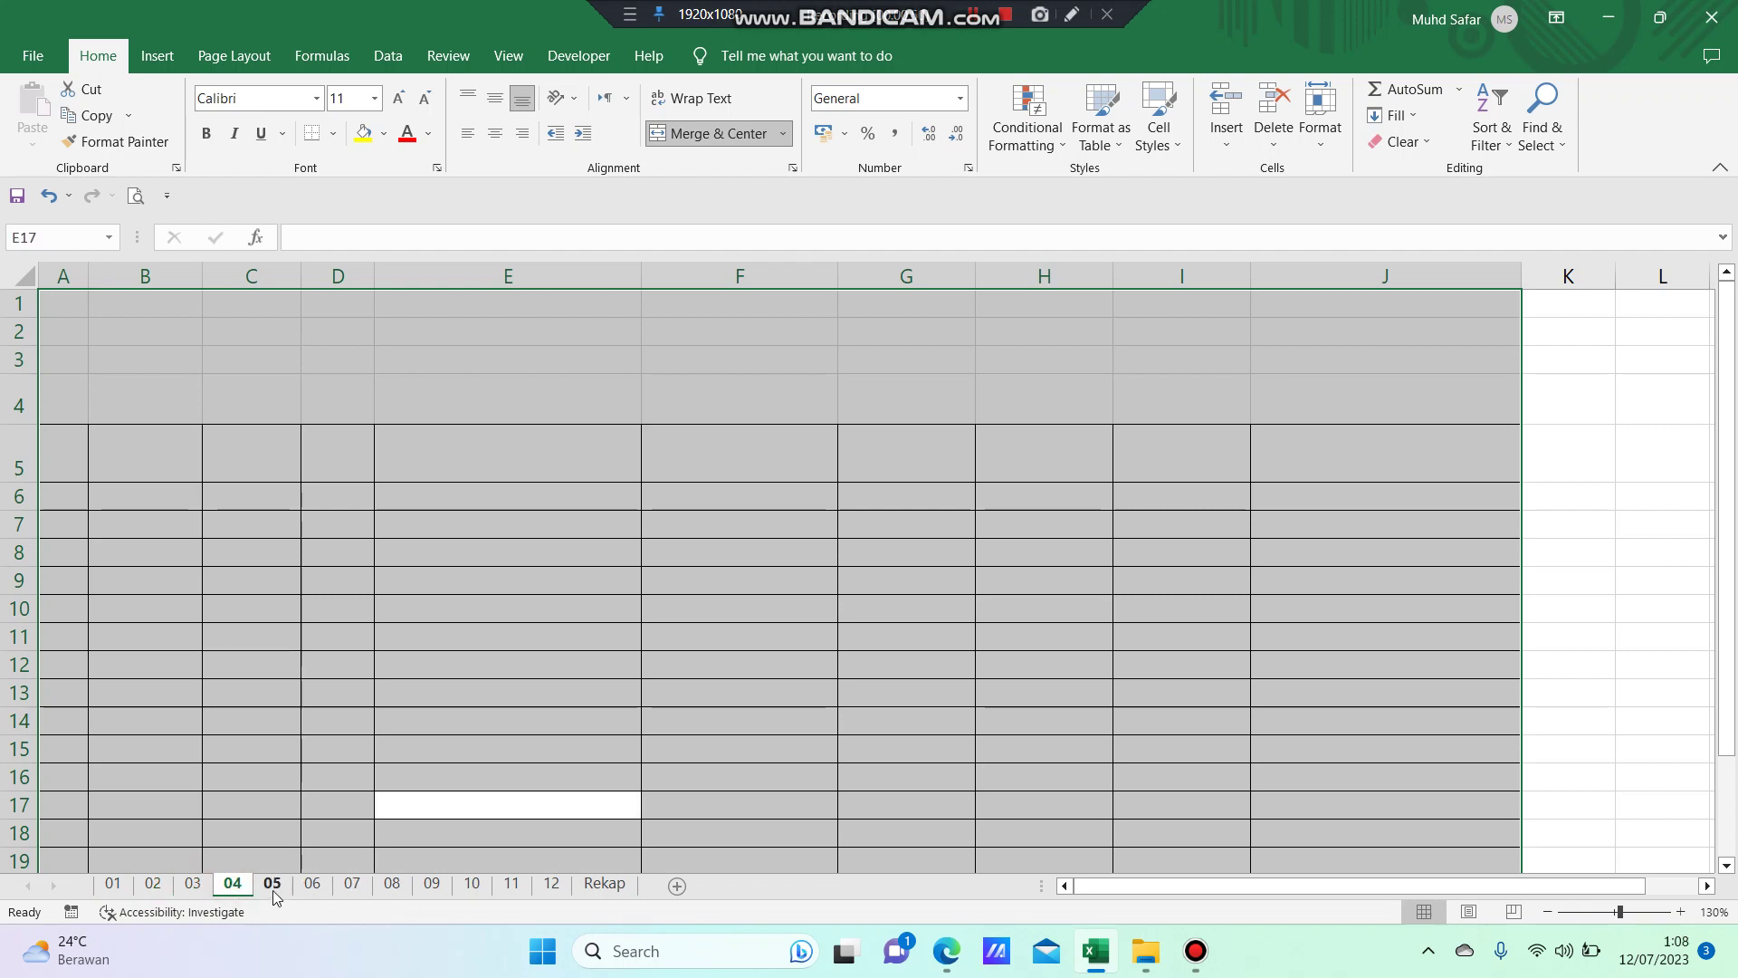
left_click(272, 884)
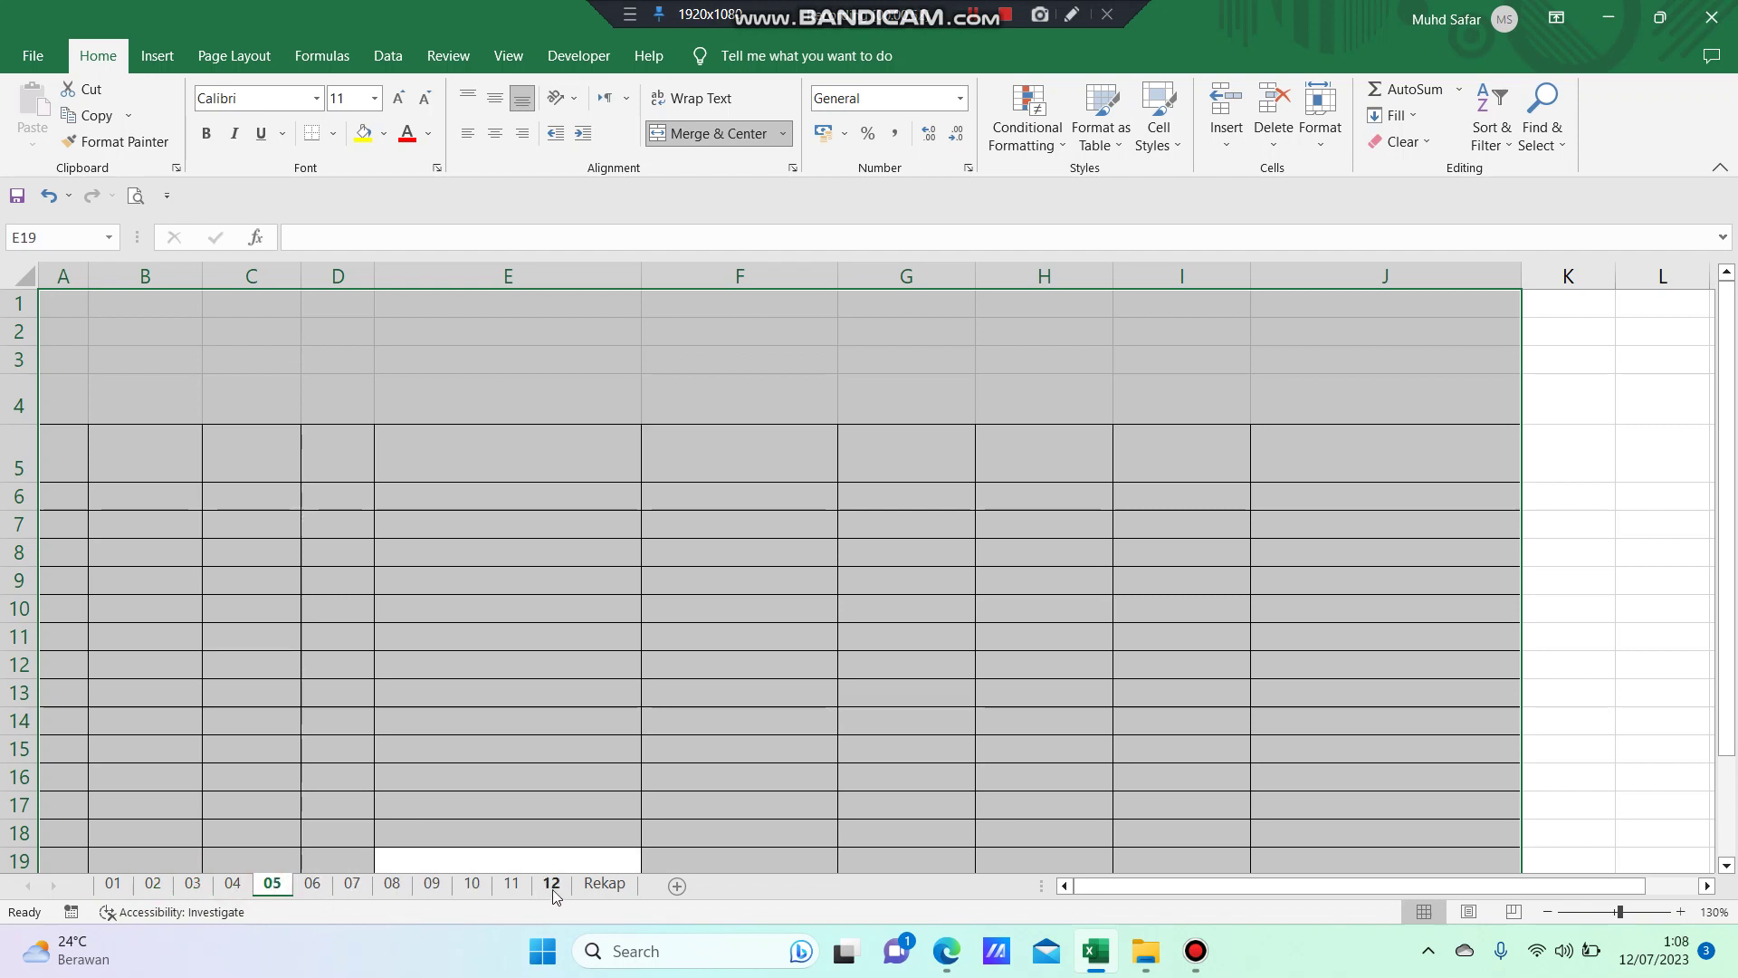
left_click(551, 884)
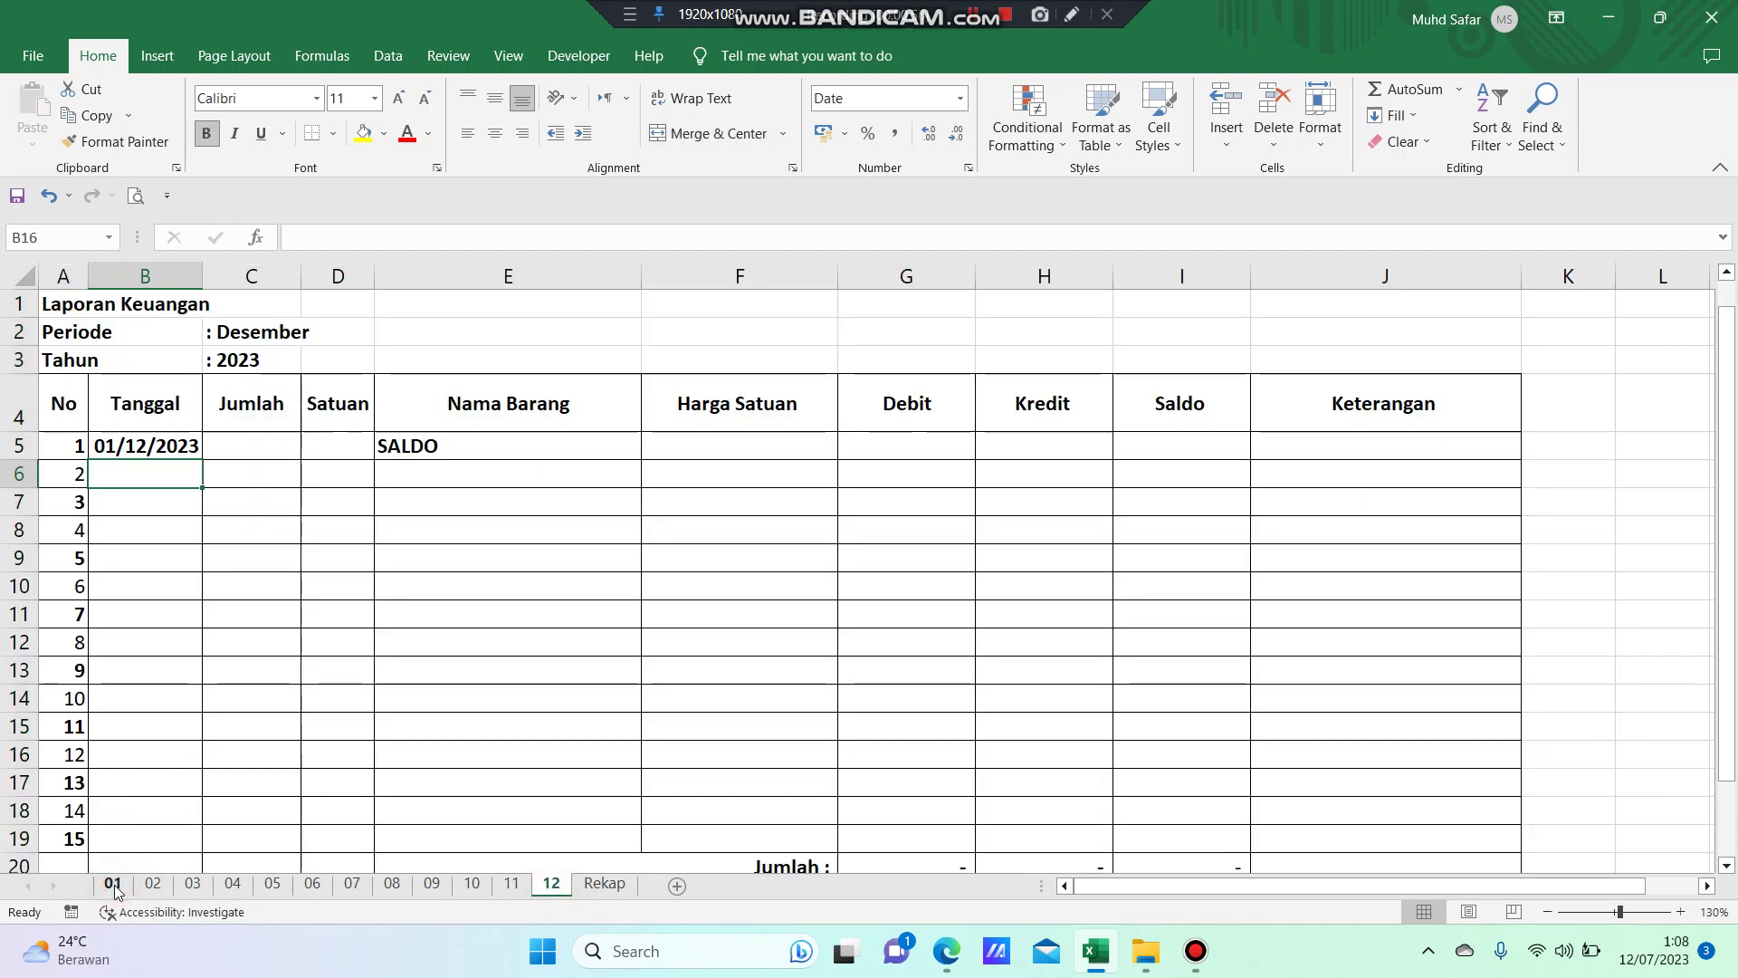
left_click(114, 887)
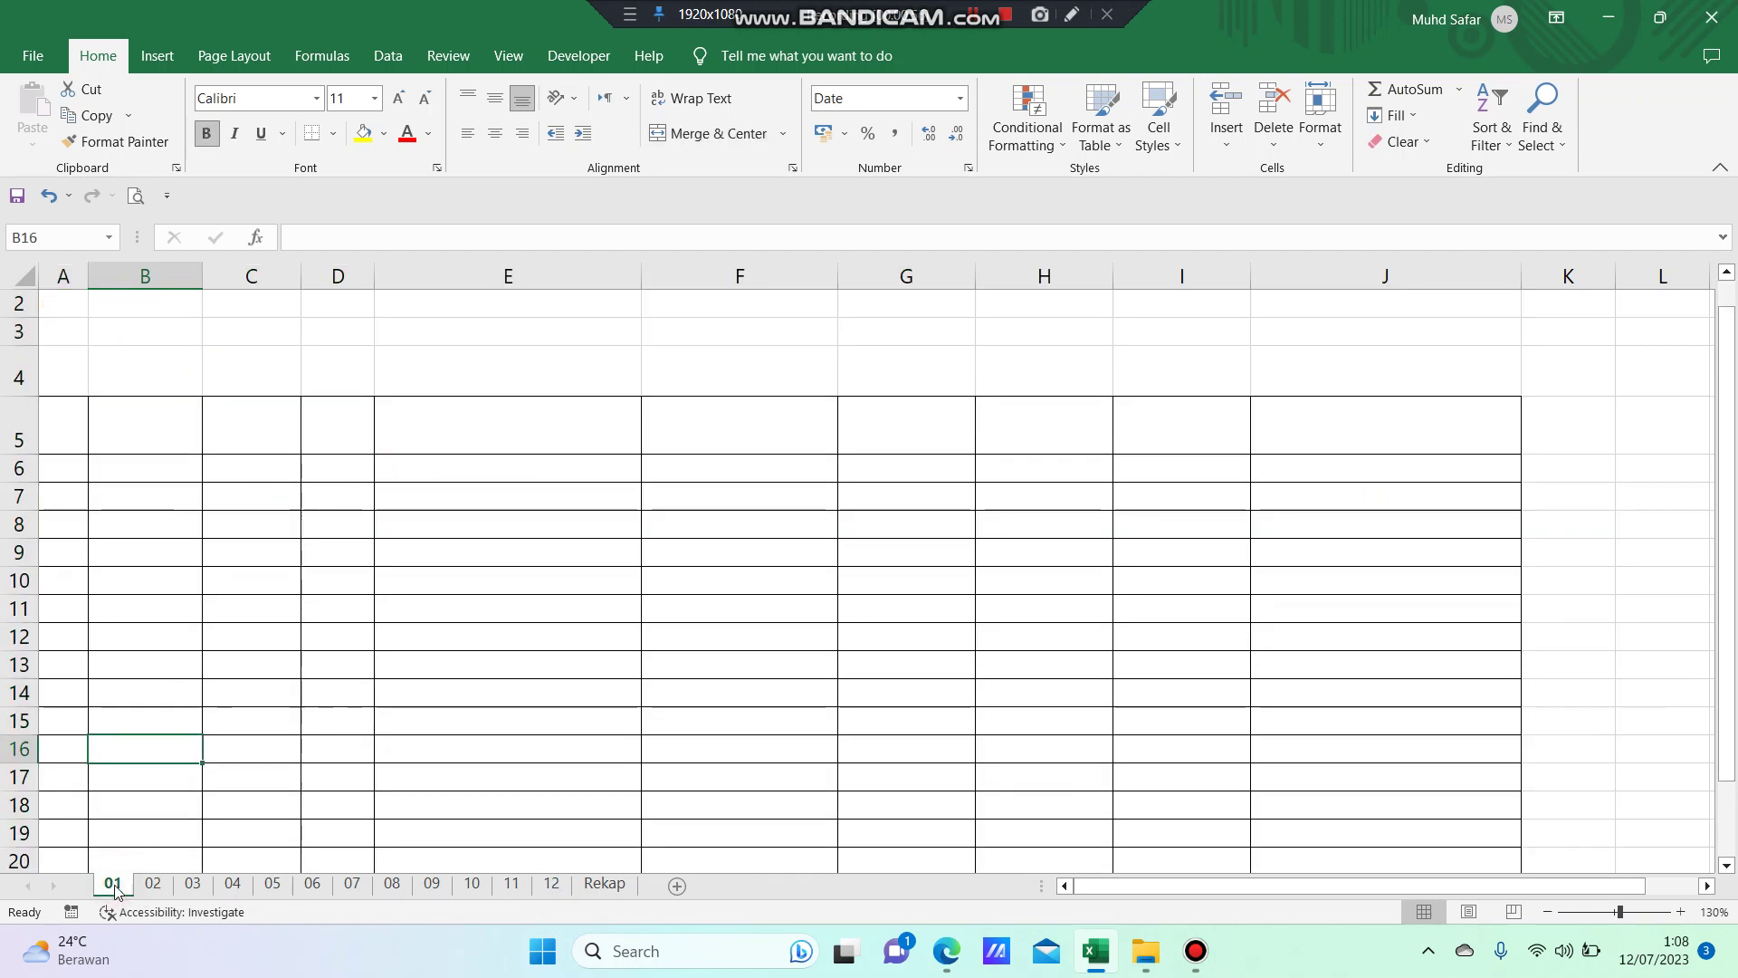
left_click(273, 884)
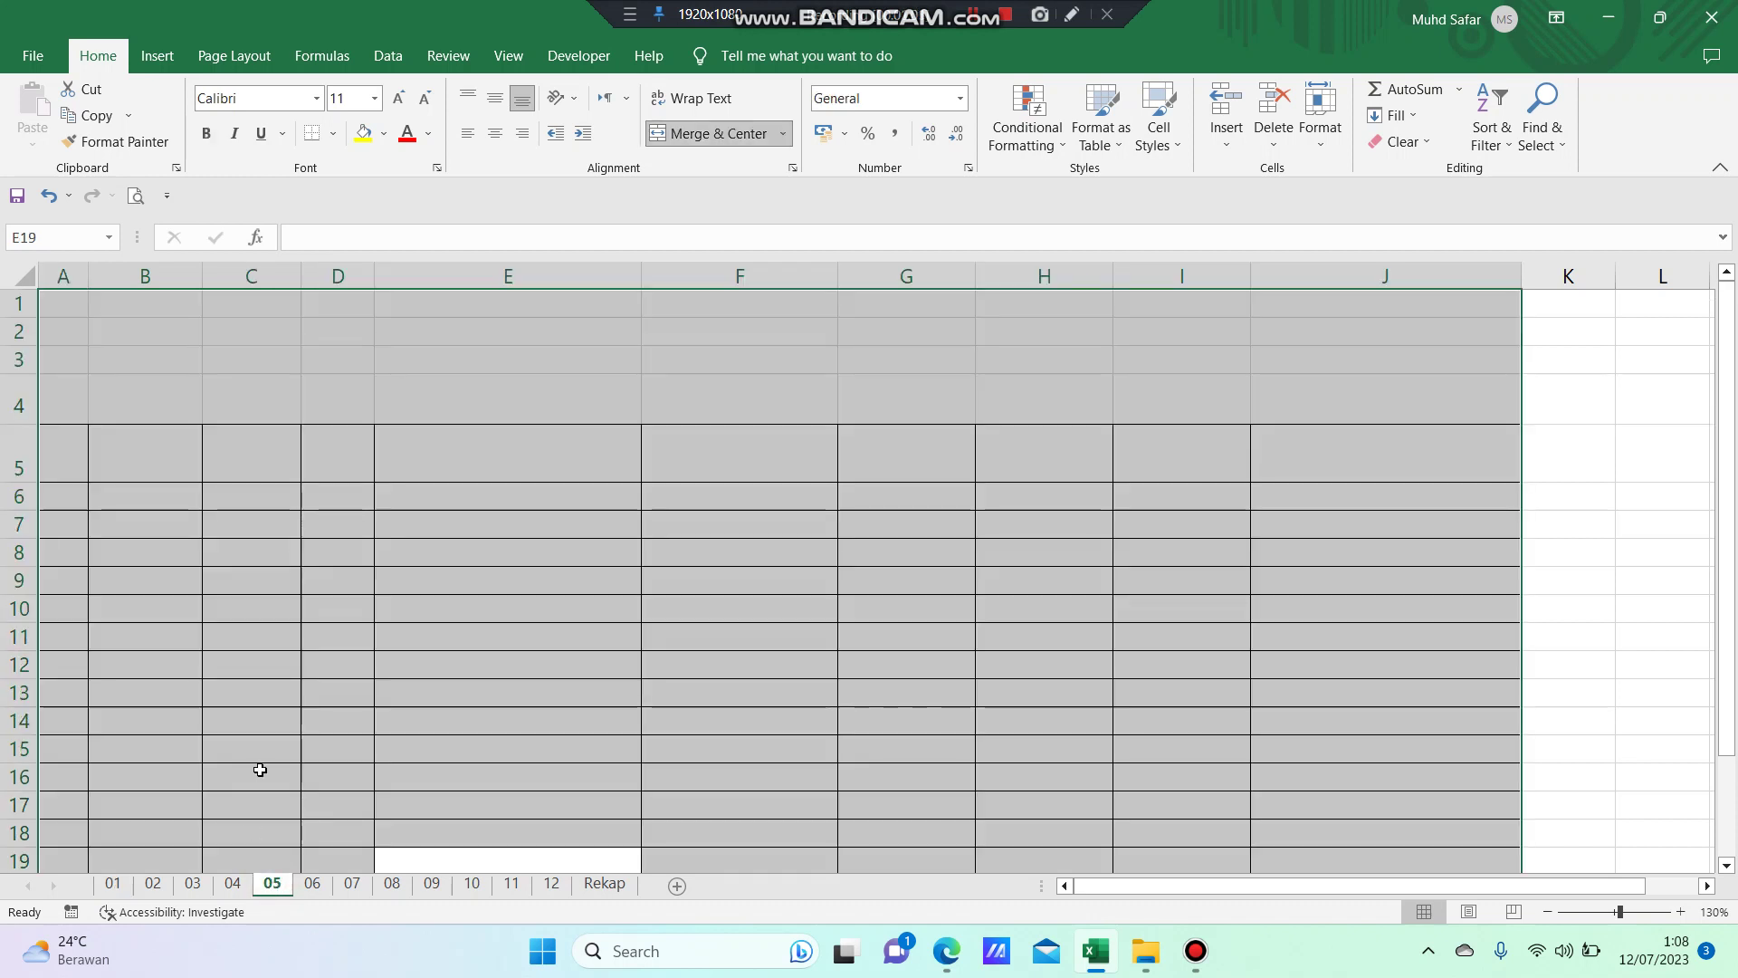
- Examine the filled-in reports on sheets 06 and 07, the August layout on sheet 08, and July's closing balance formula in the total row
left_click(310, 887)
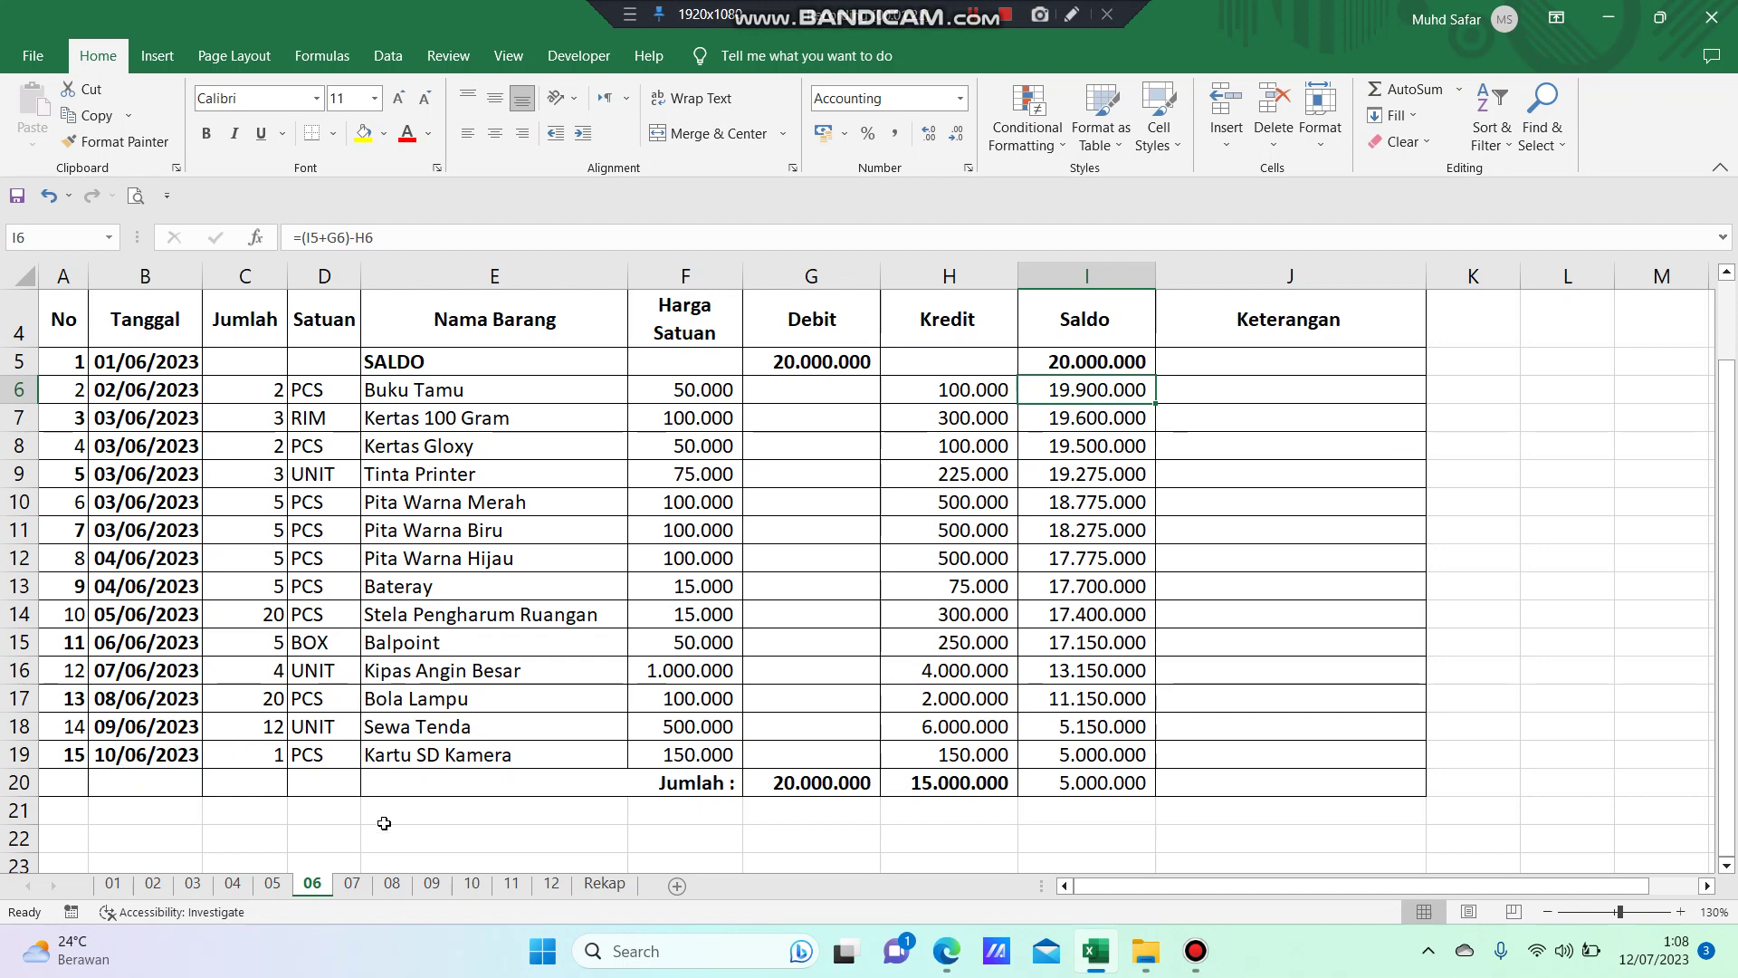
left_click(351, 886)
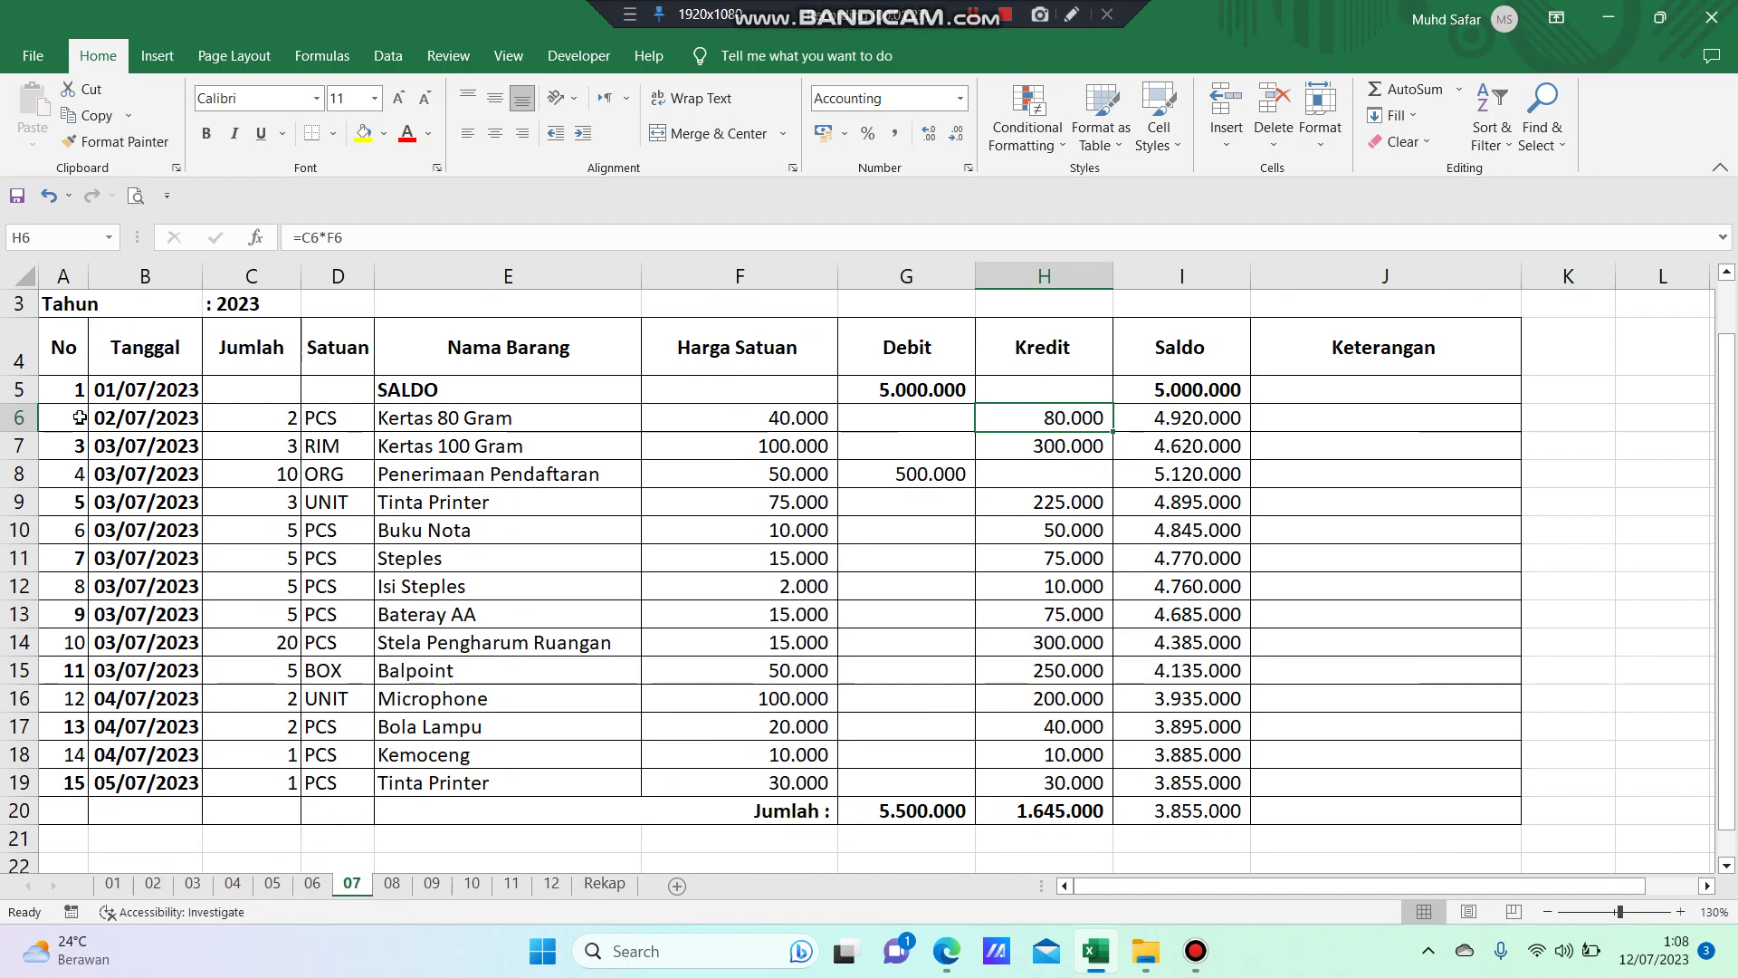
scroll(397, 563, "up", 1)
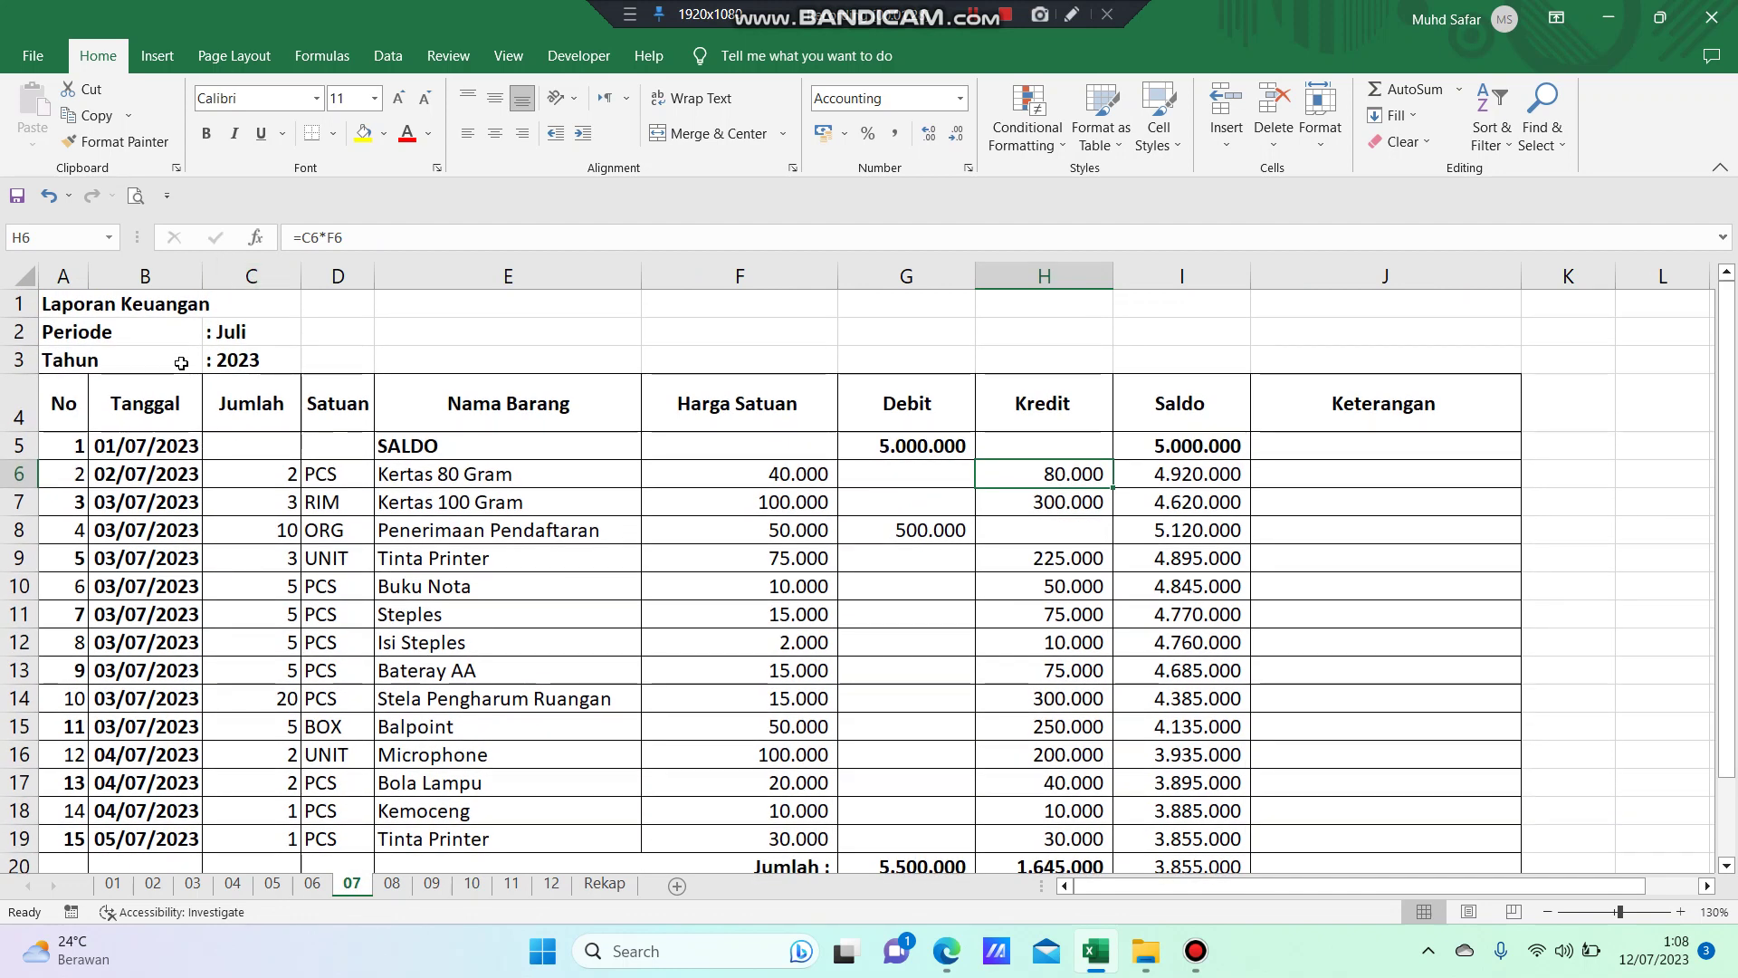
left_click(392, 884)
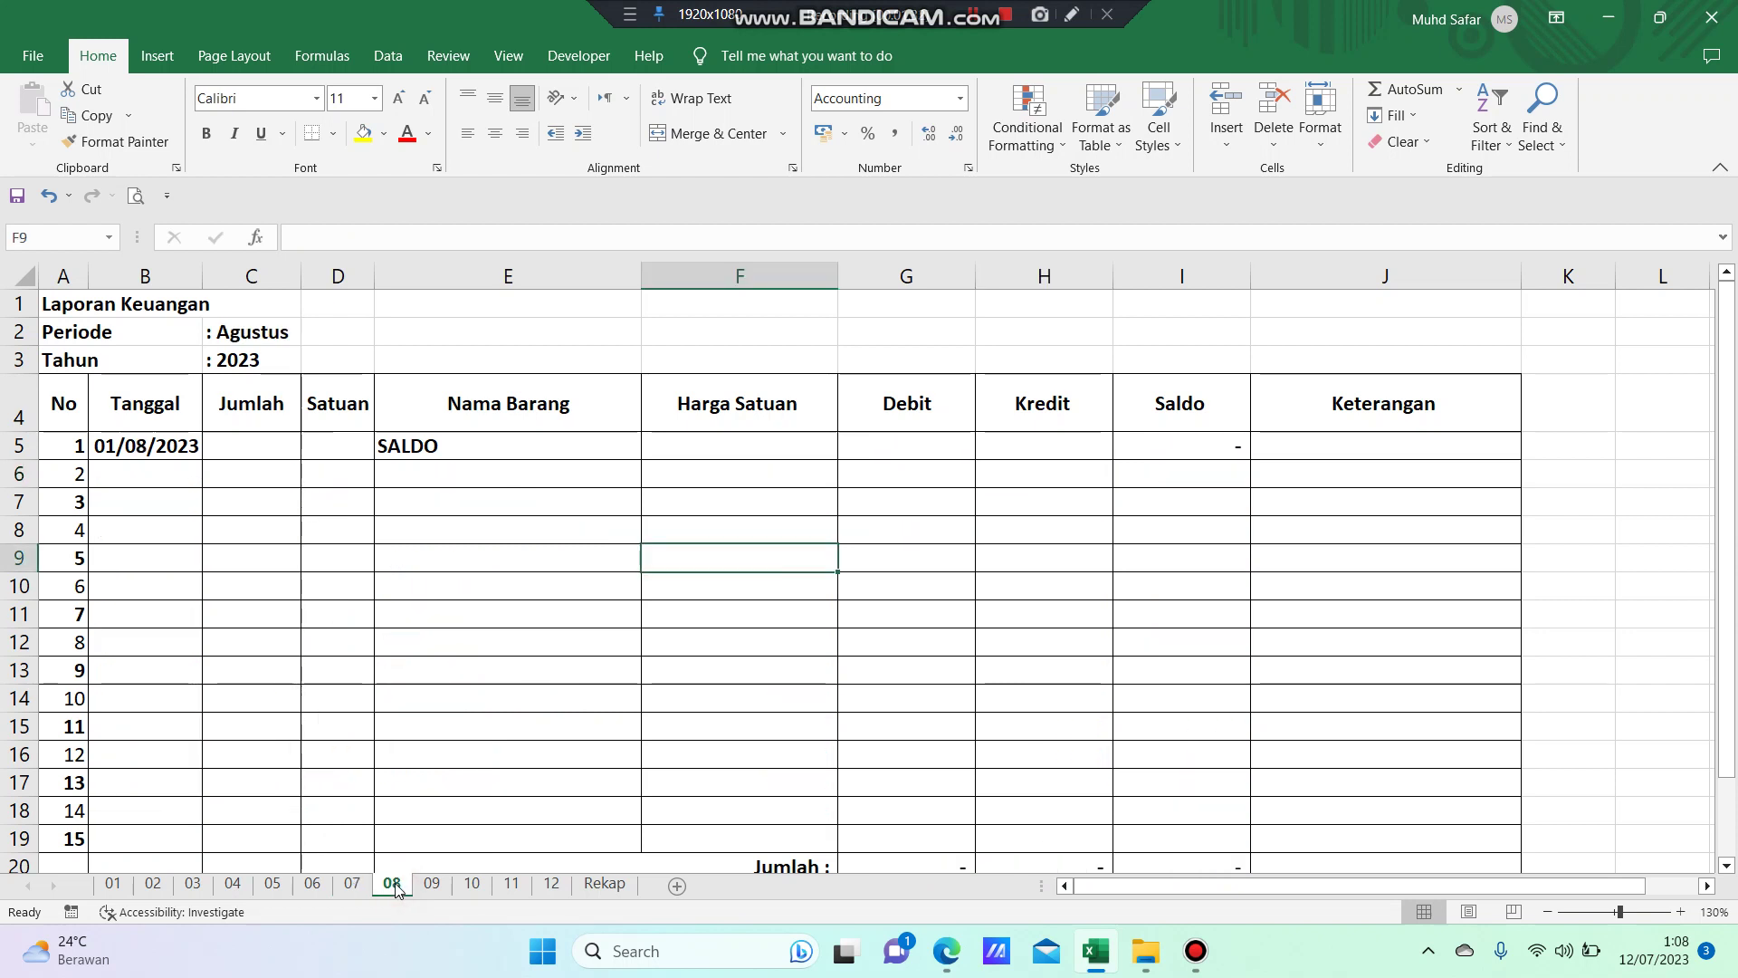
left_click(496, 585)
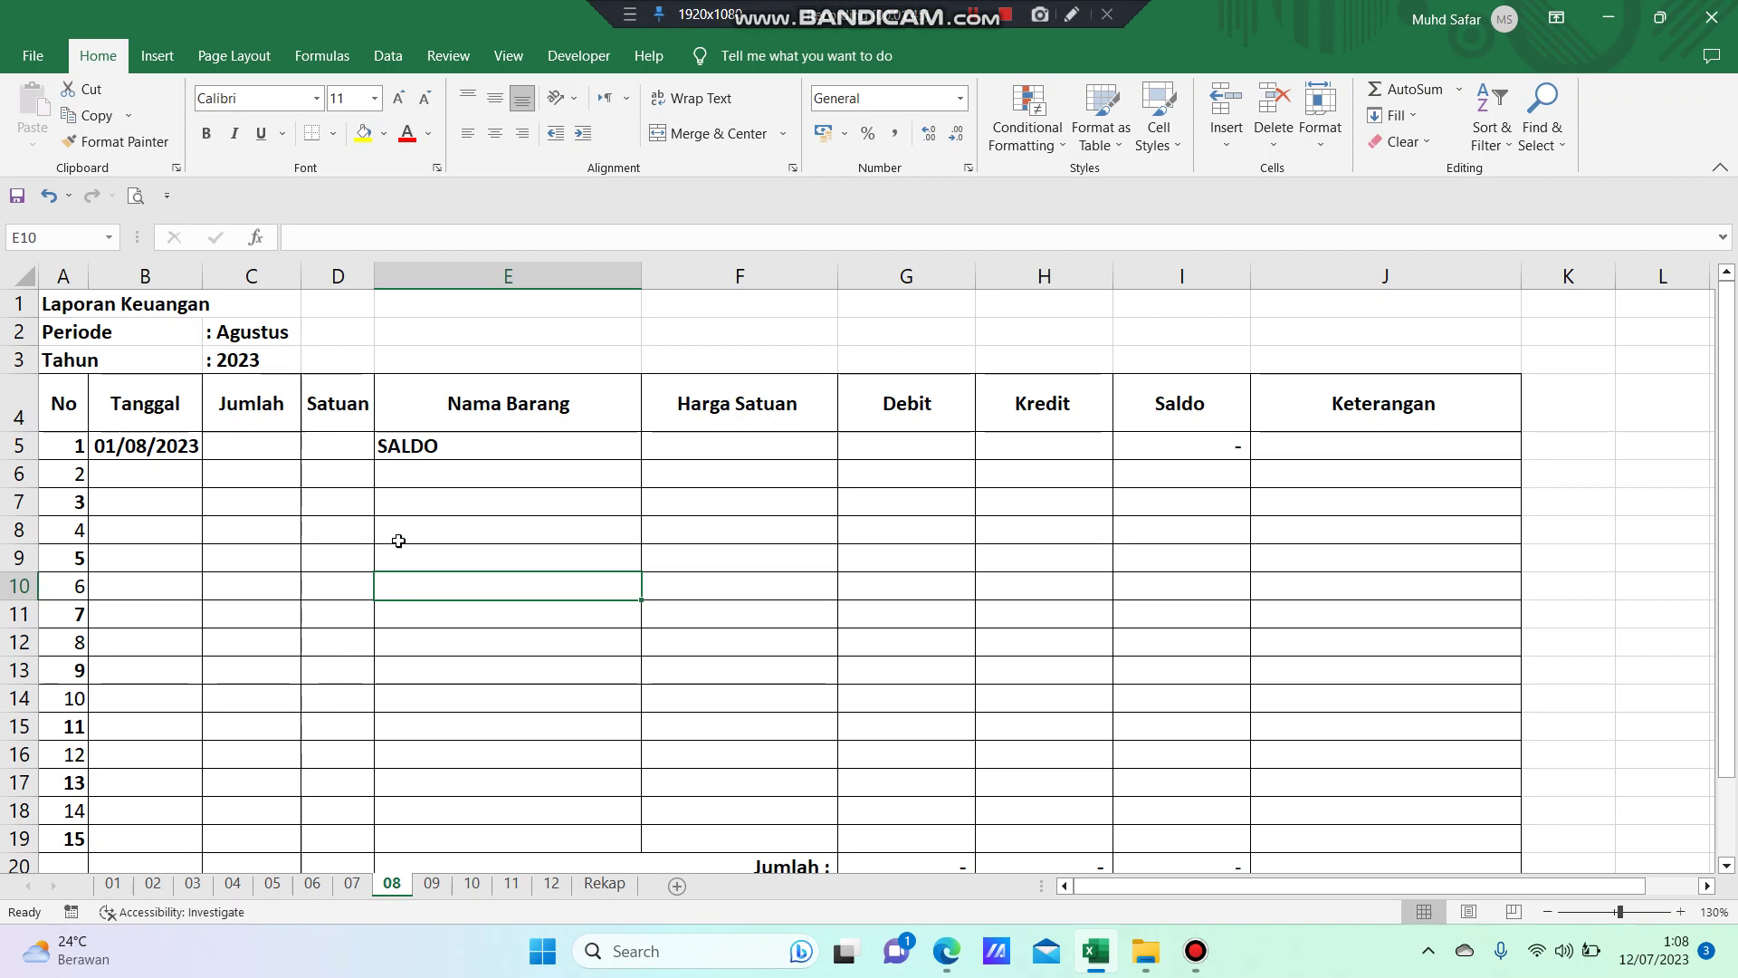
left_click(505, 476)
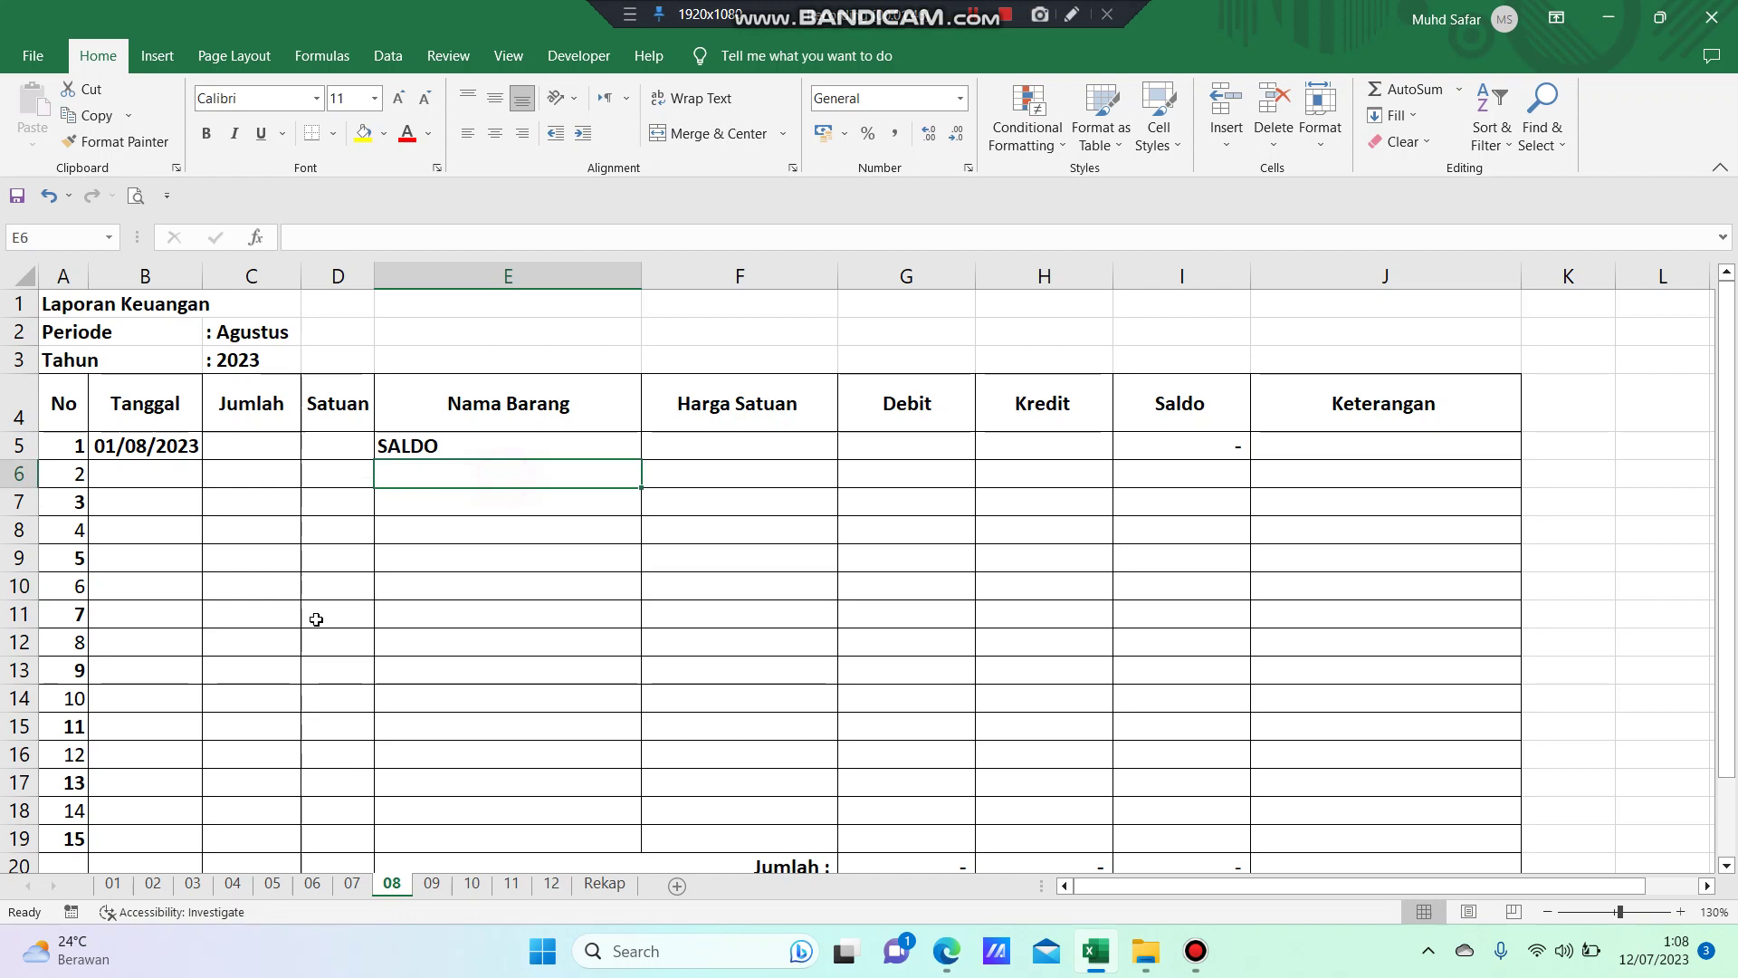
left_click(358, 890)
scroll(706, 667, "down", 1)
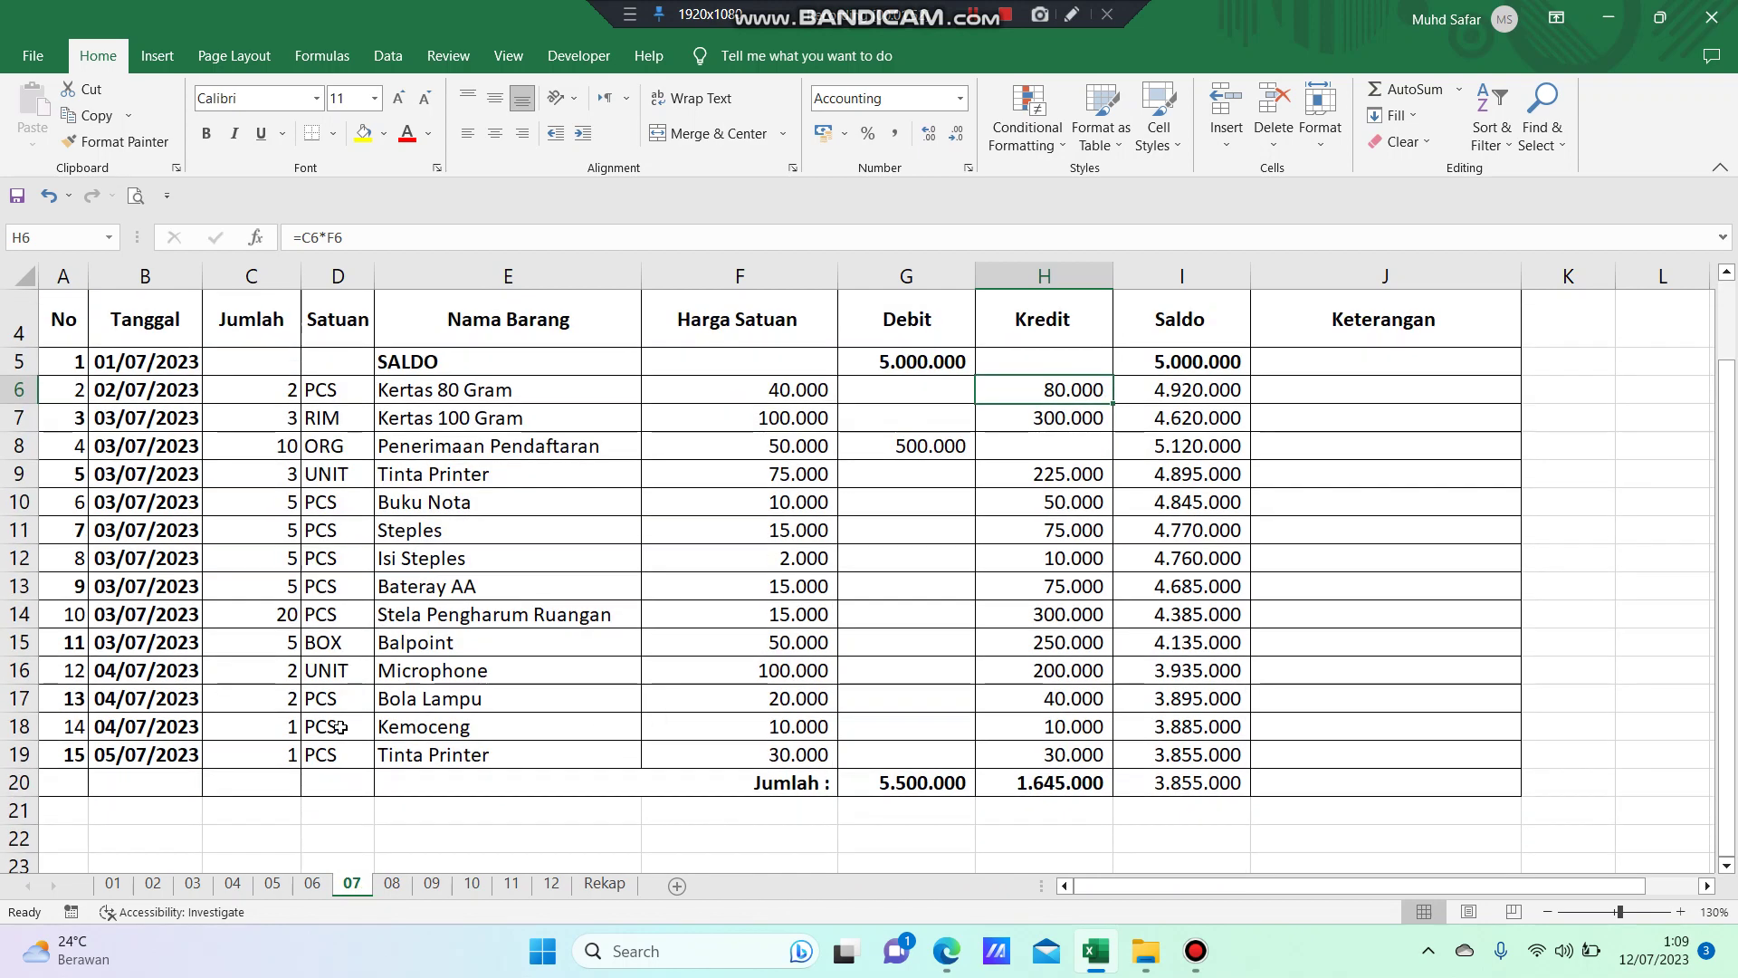
scroll(340, 727, "up", 1)
scroll(582, 787, "down", 2)
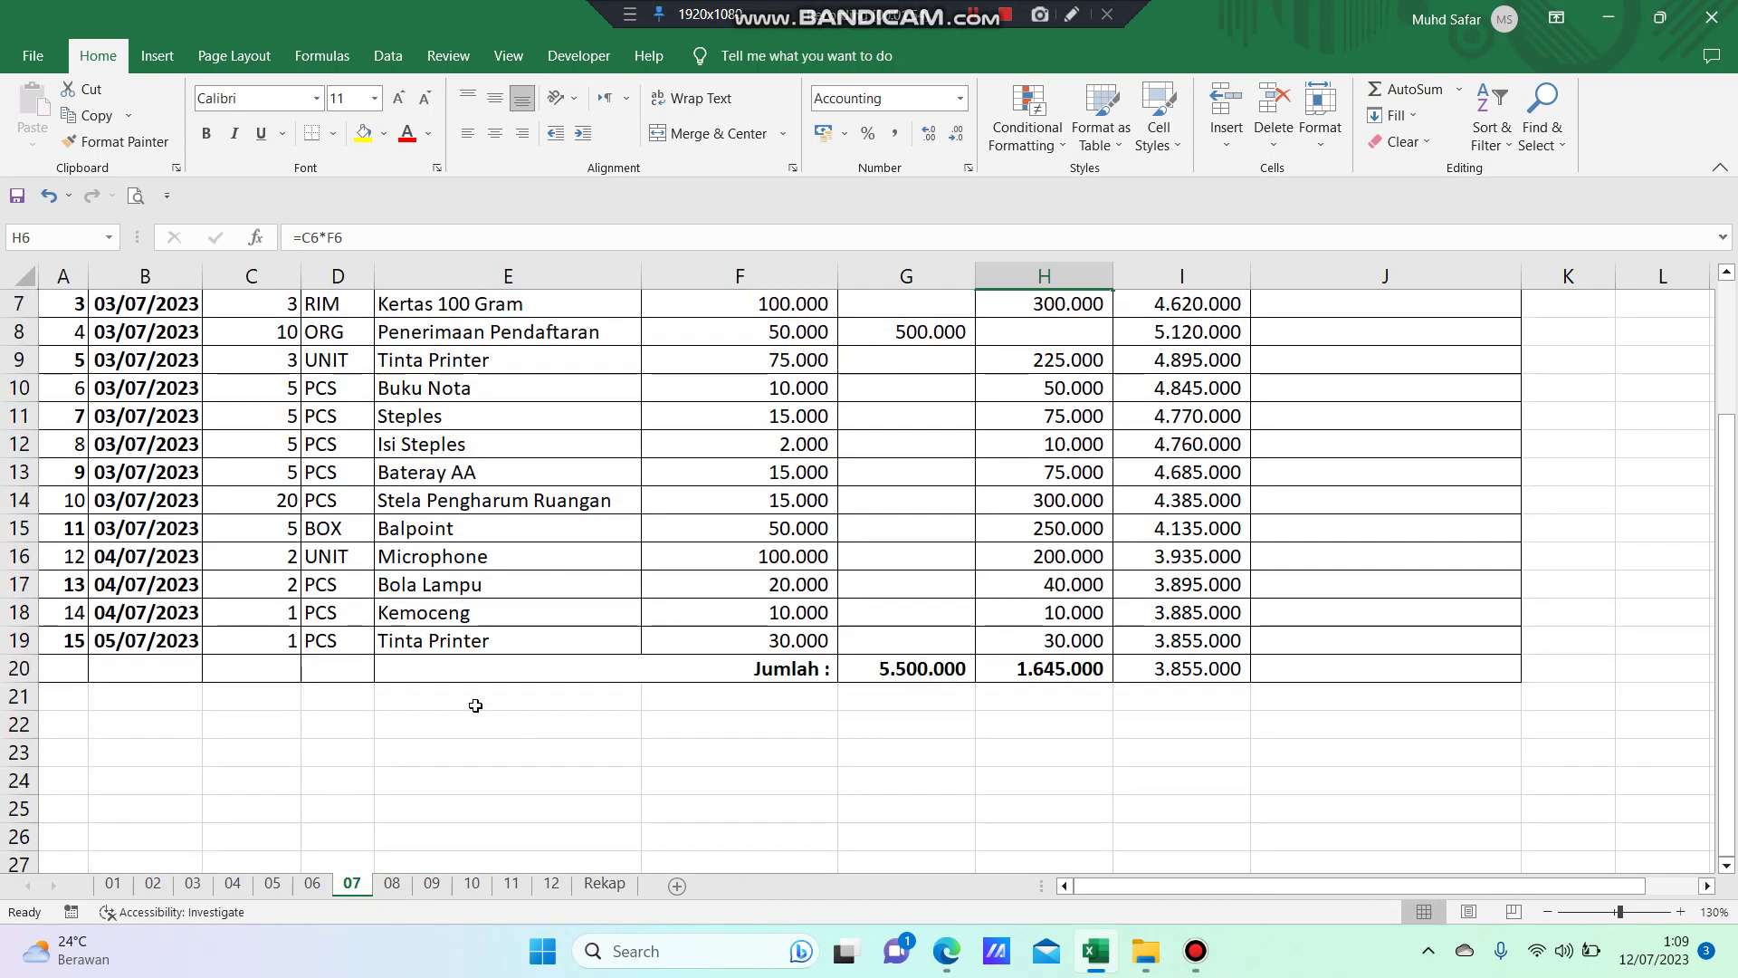
left_click(1180, 670)
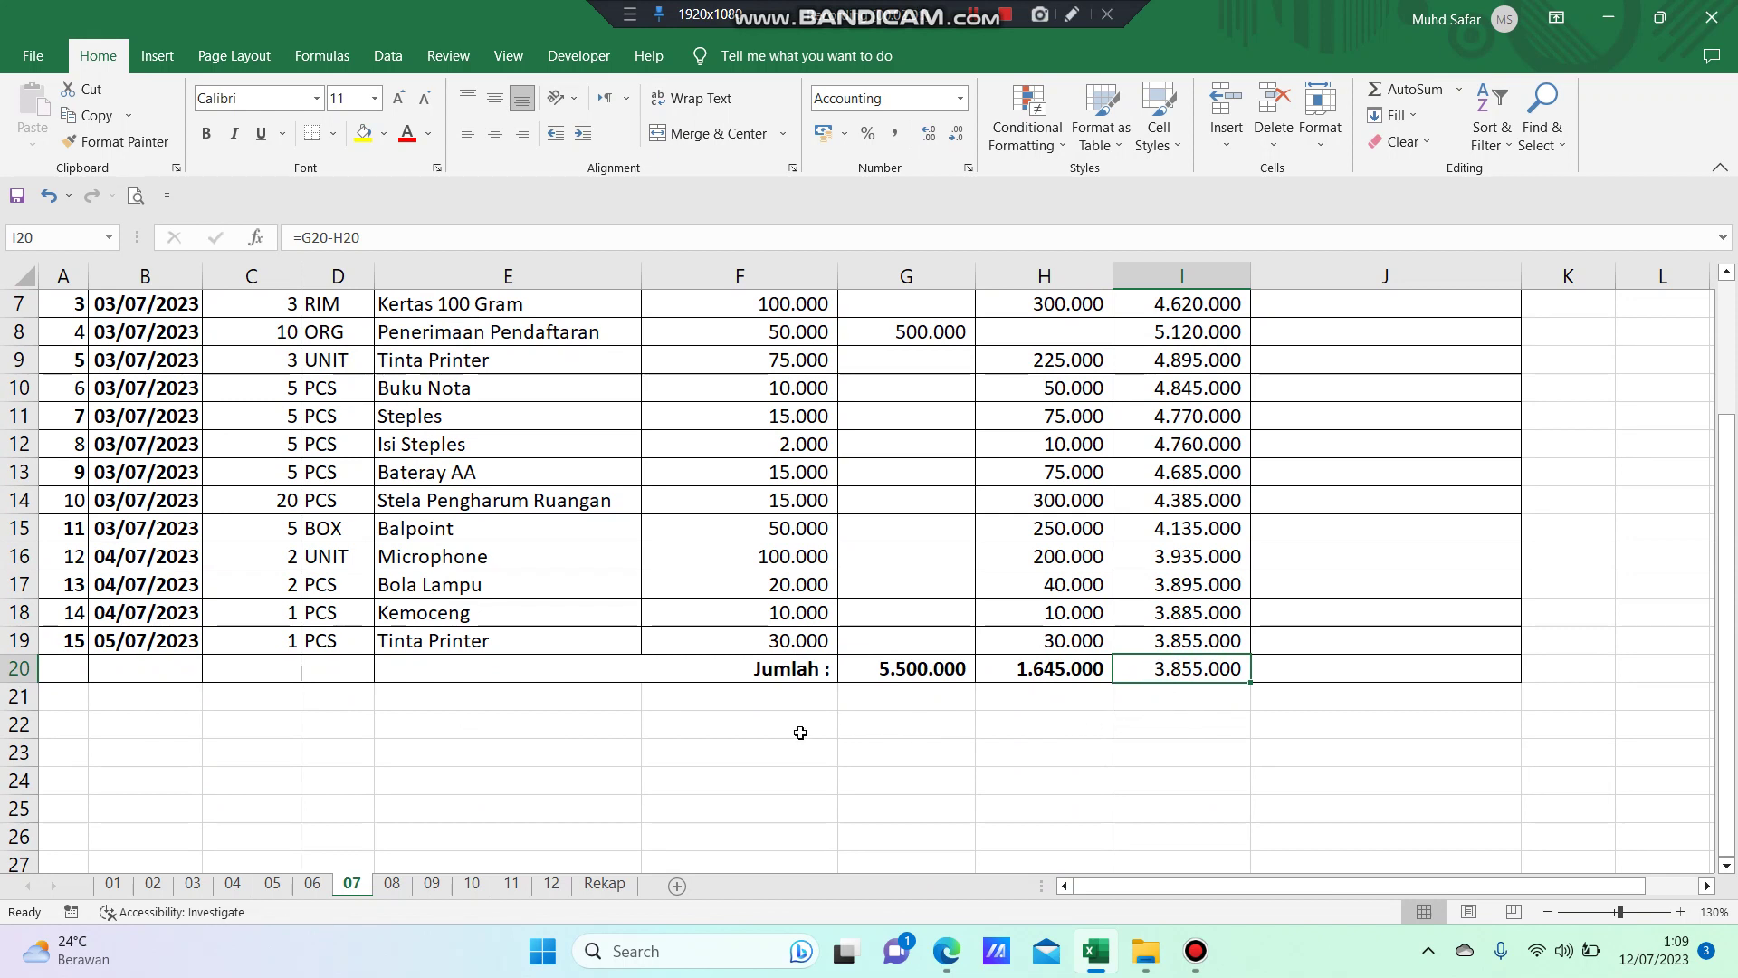
- On sheet 08, link the opening Debit cell G5 to July's closing balance with ='07'!I20, and check the first row's formulas
left_click(393, 884)
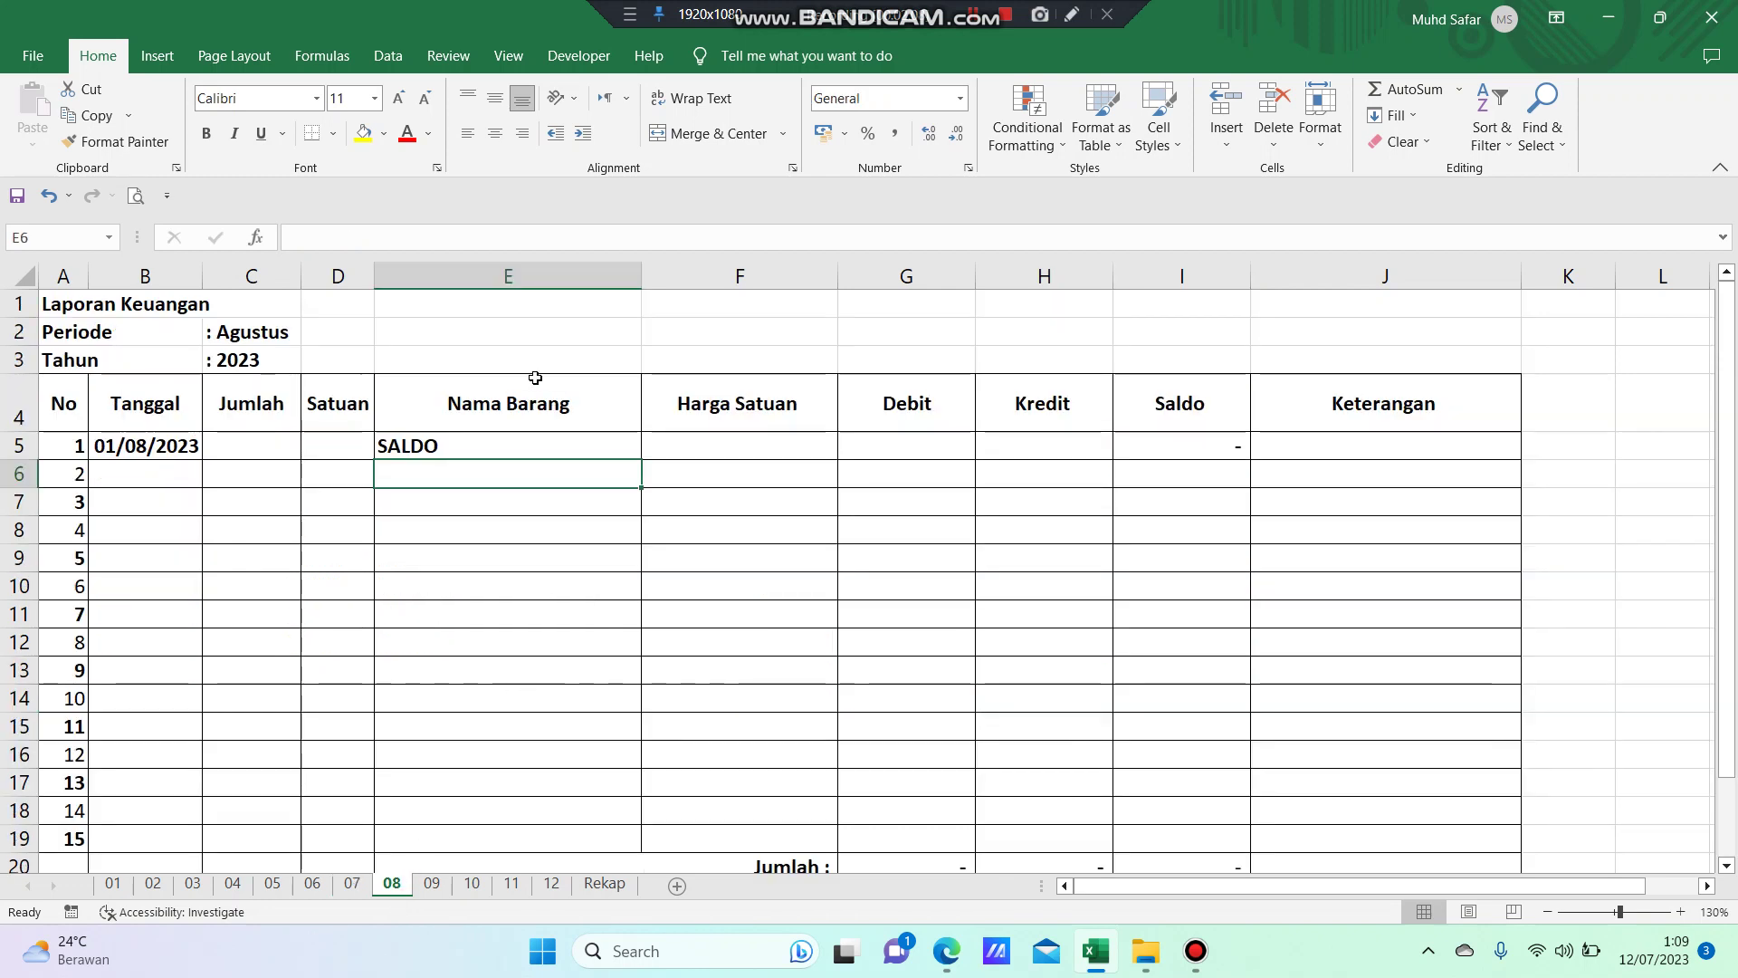
left_click(175, 484)
left_click(442, 447)
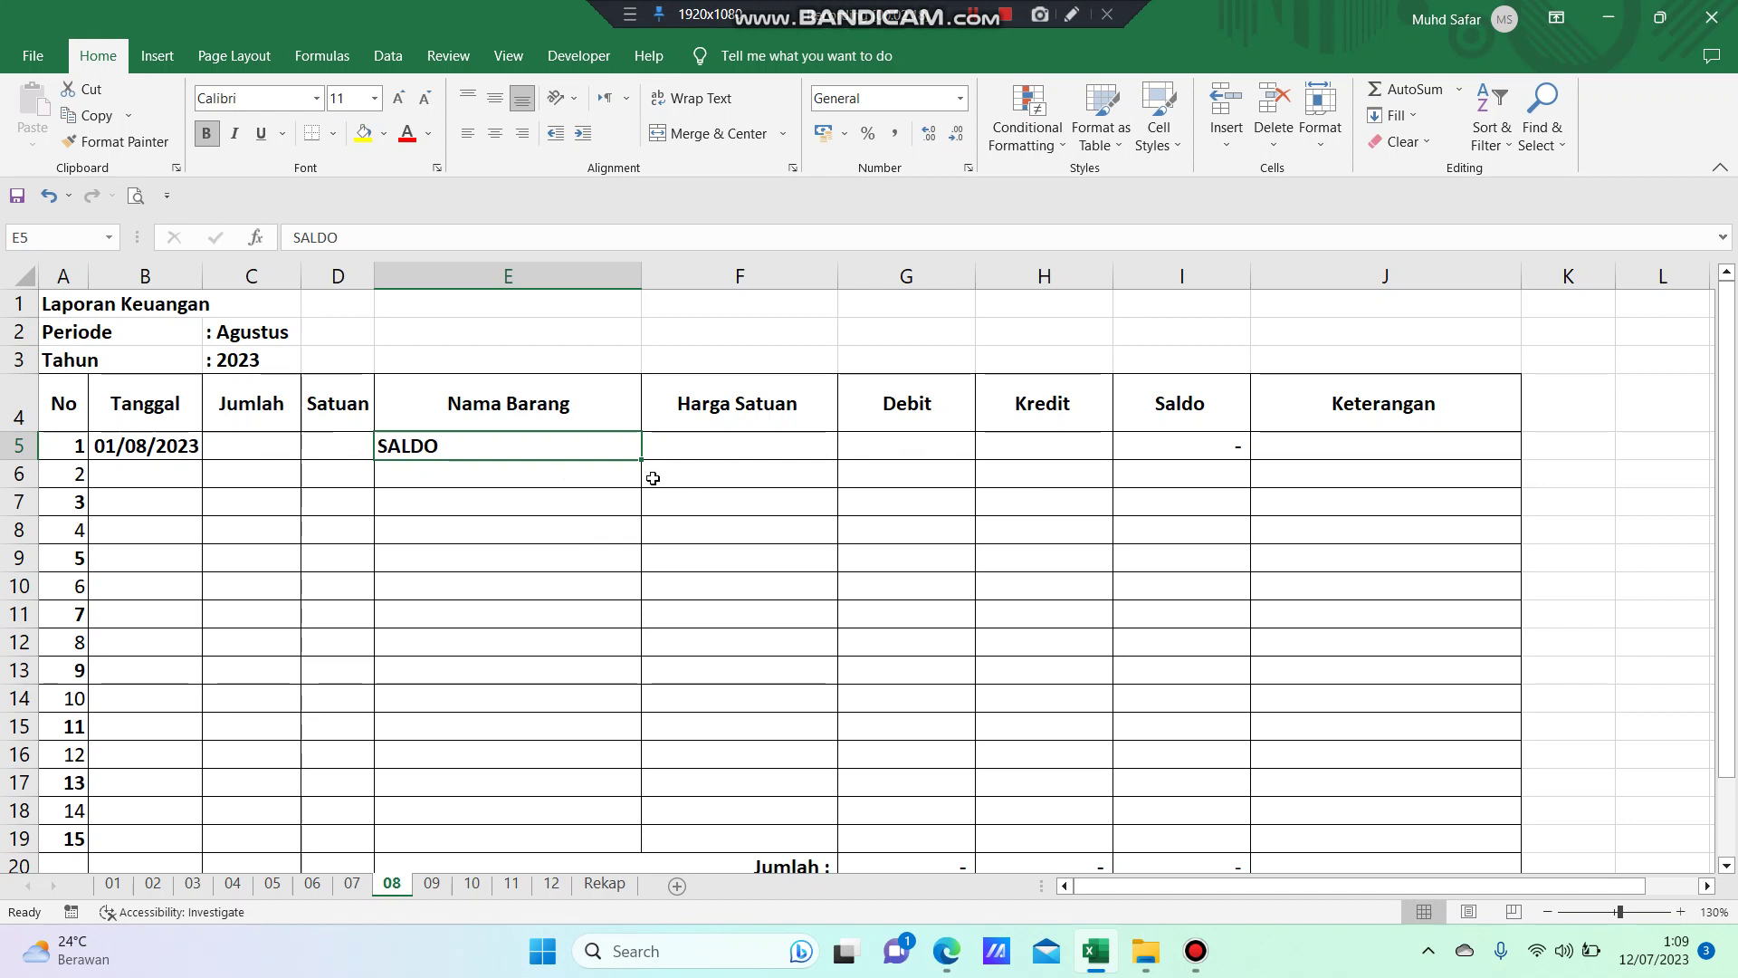
left_click(741, 450)
left_click(883, 450)
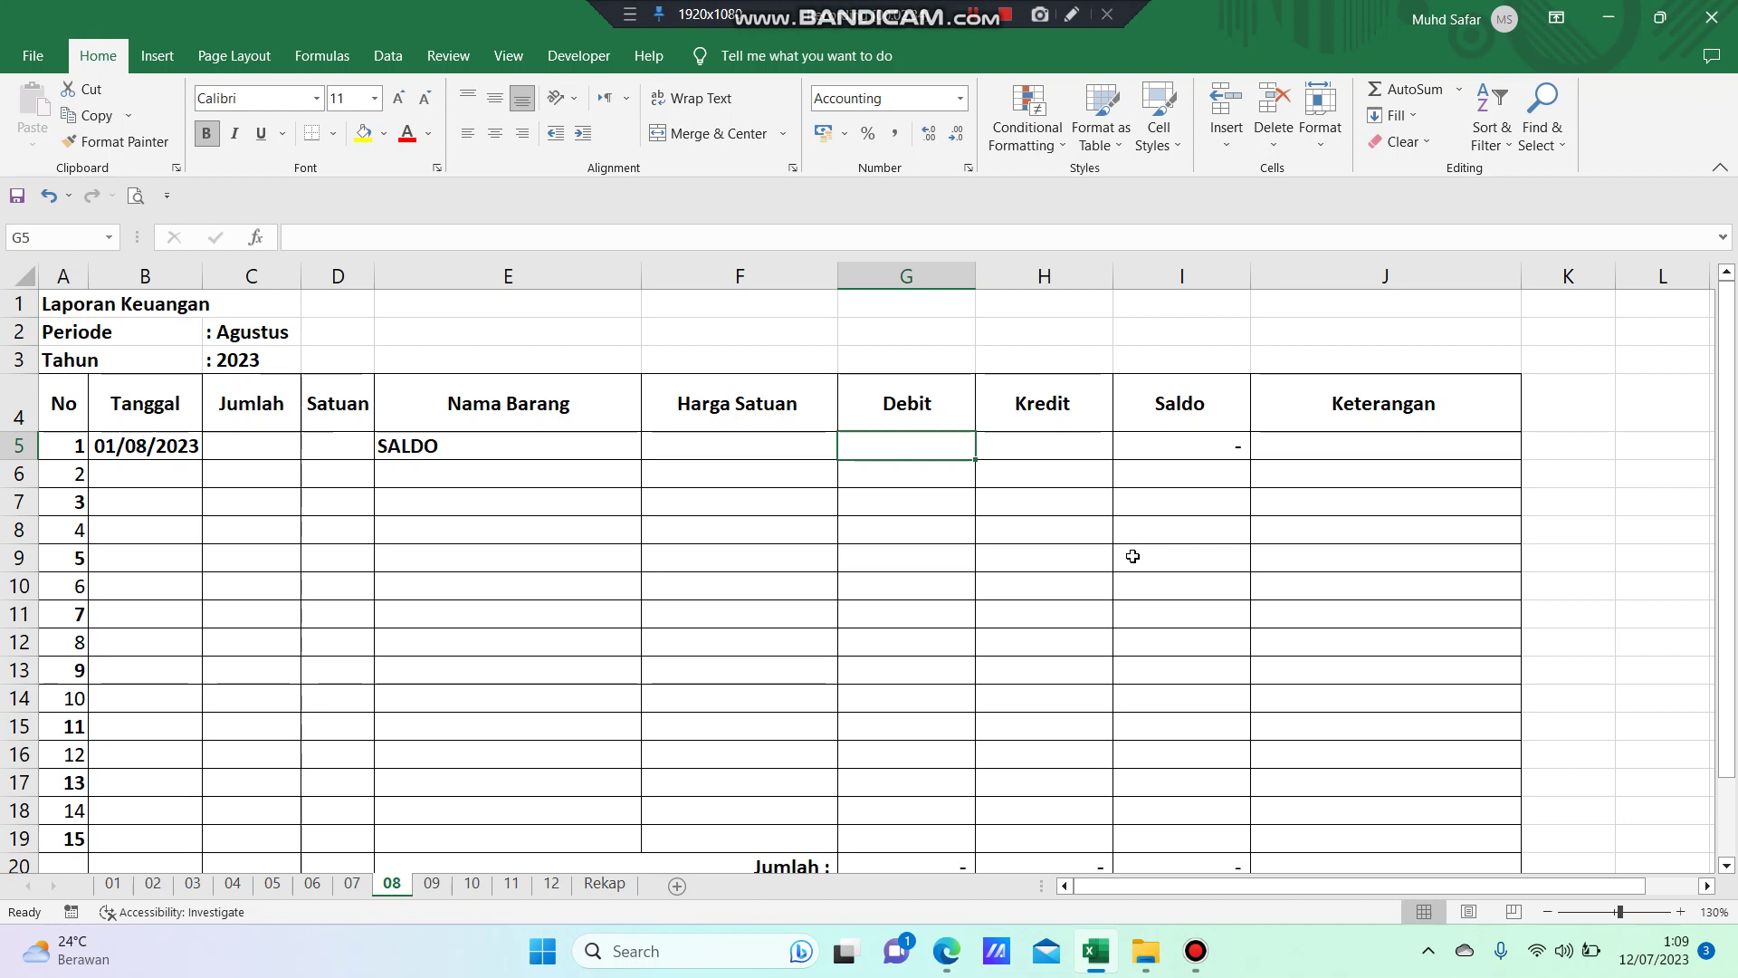
type("=")
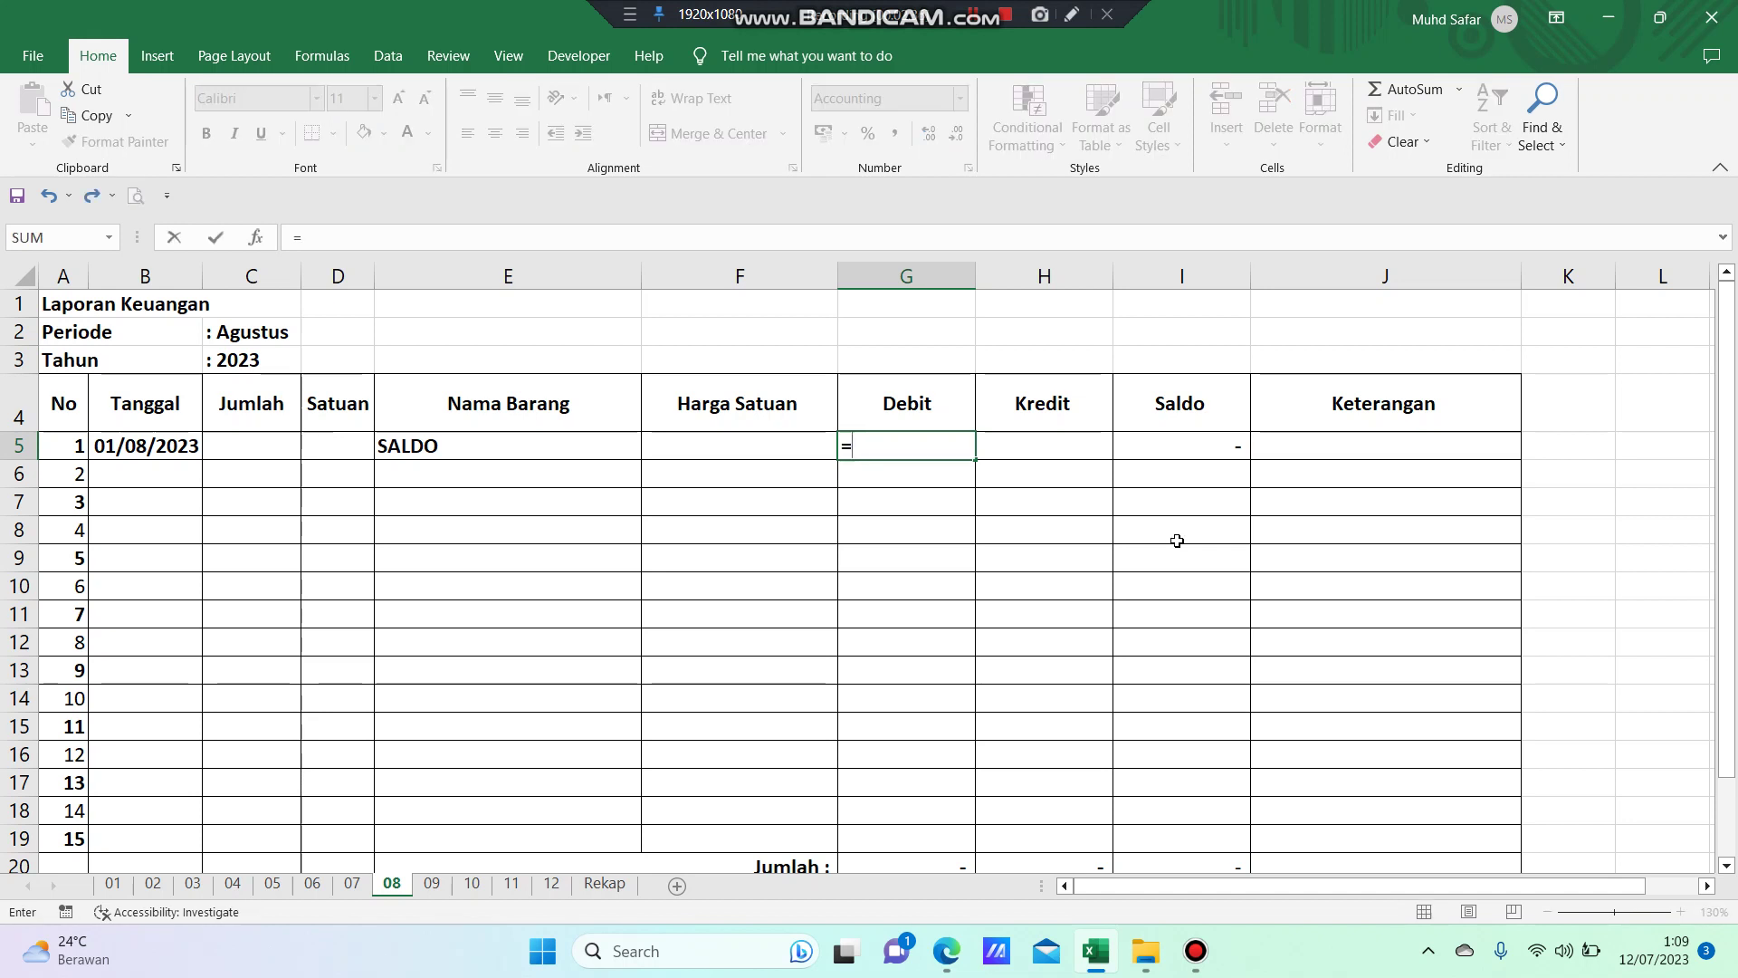
left_click(352, 885)
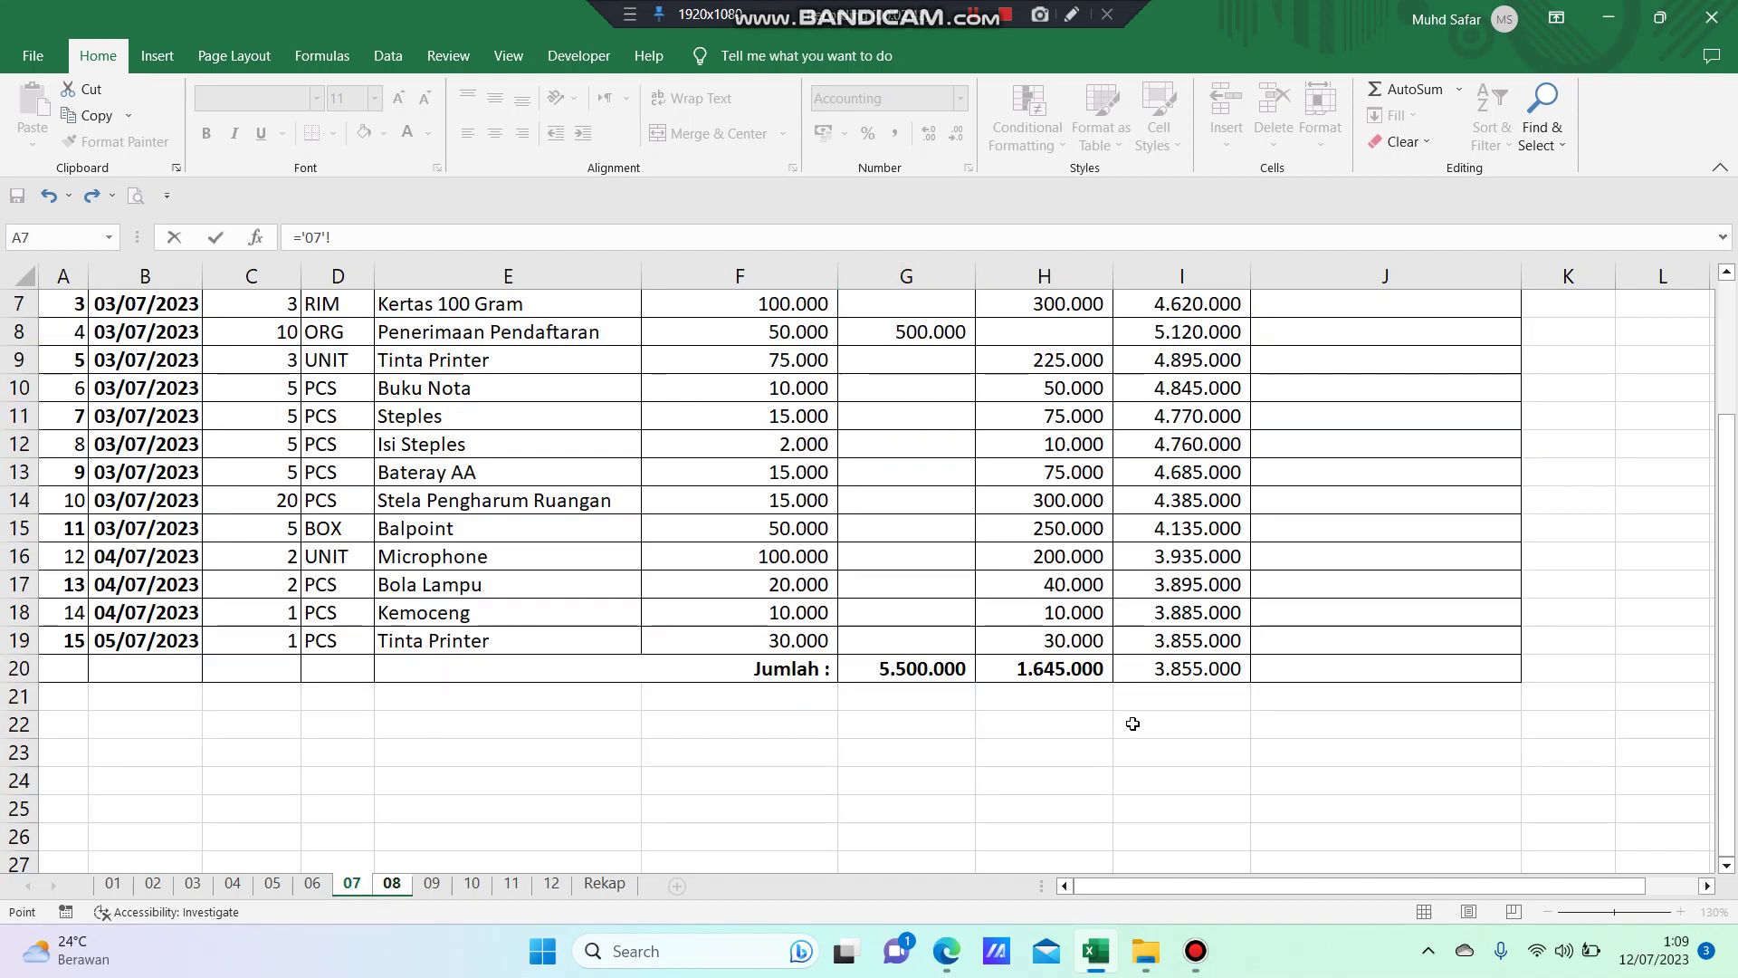
left_click(1207, 670)
scroll(1207, 669, "up", 2)
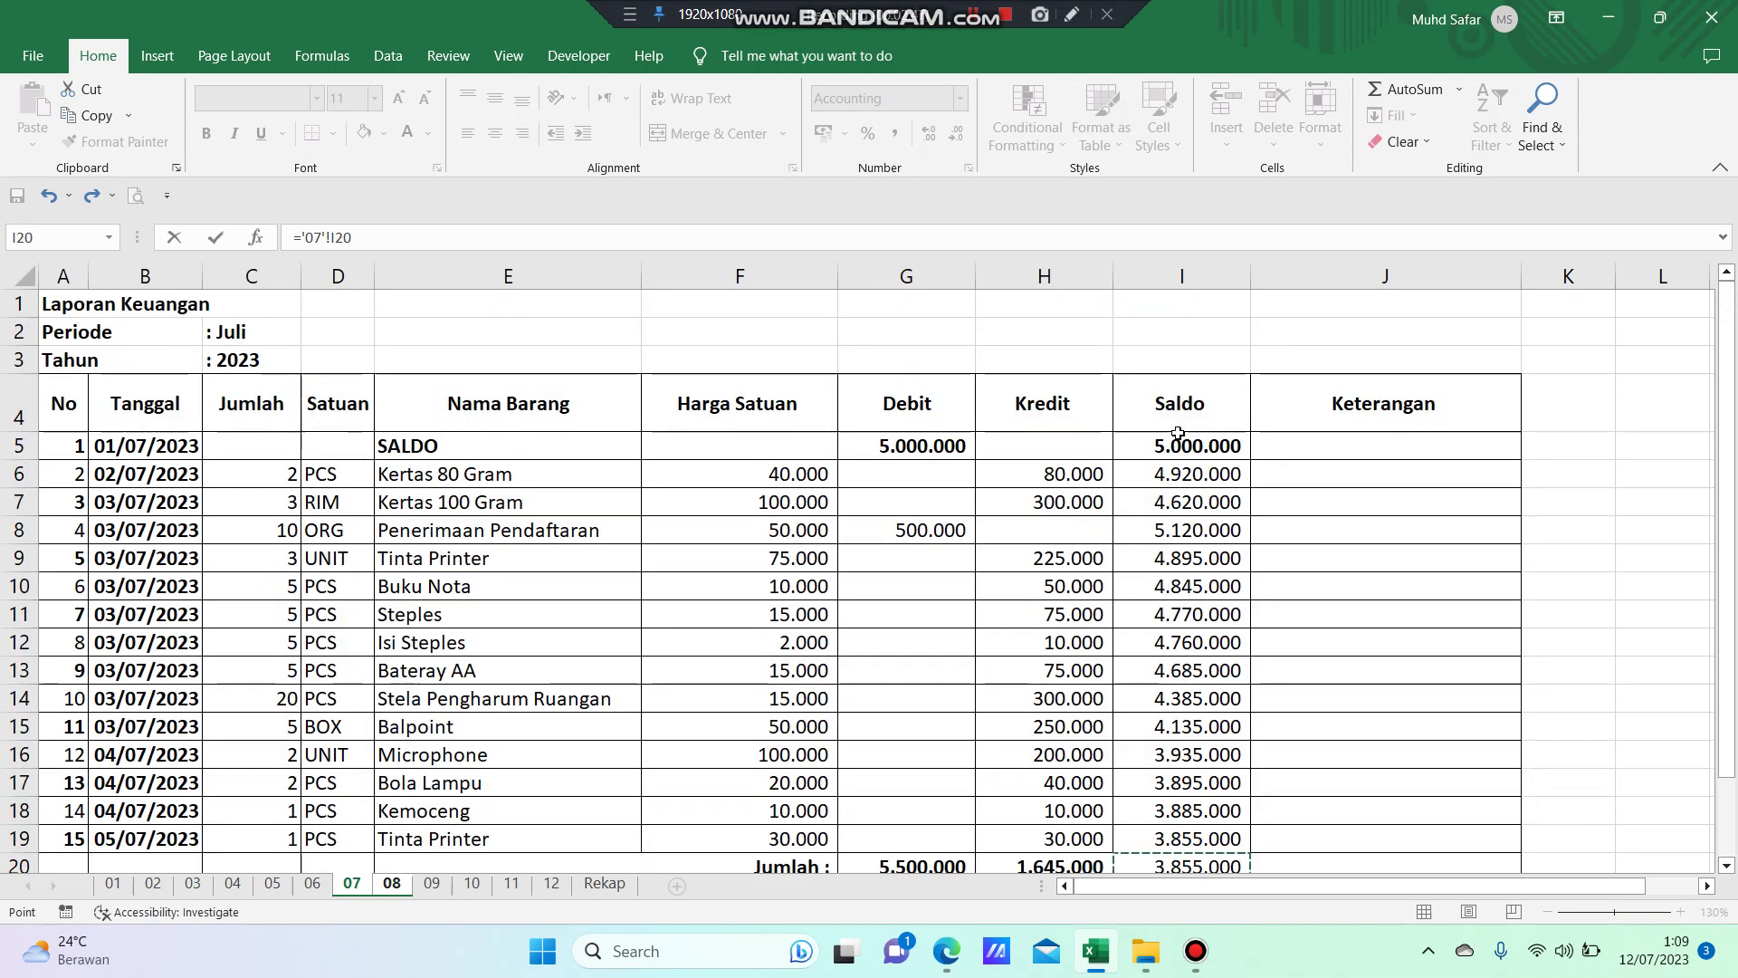
scroll(1207, 624, "down", 2)
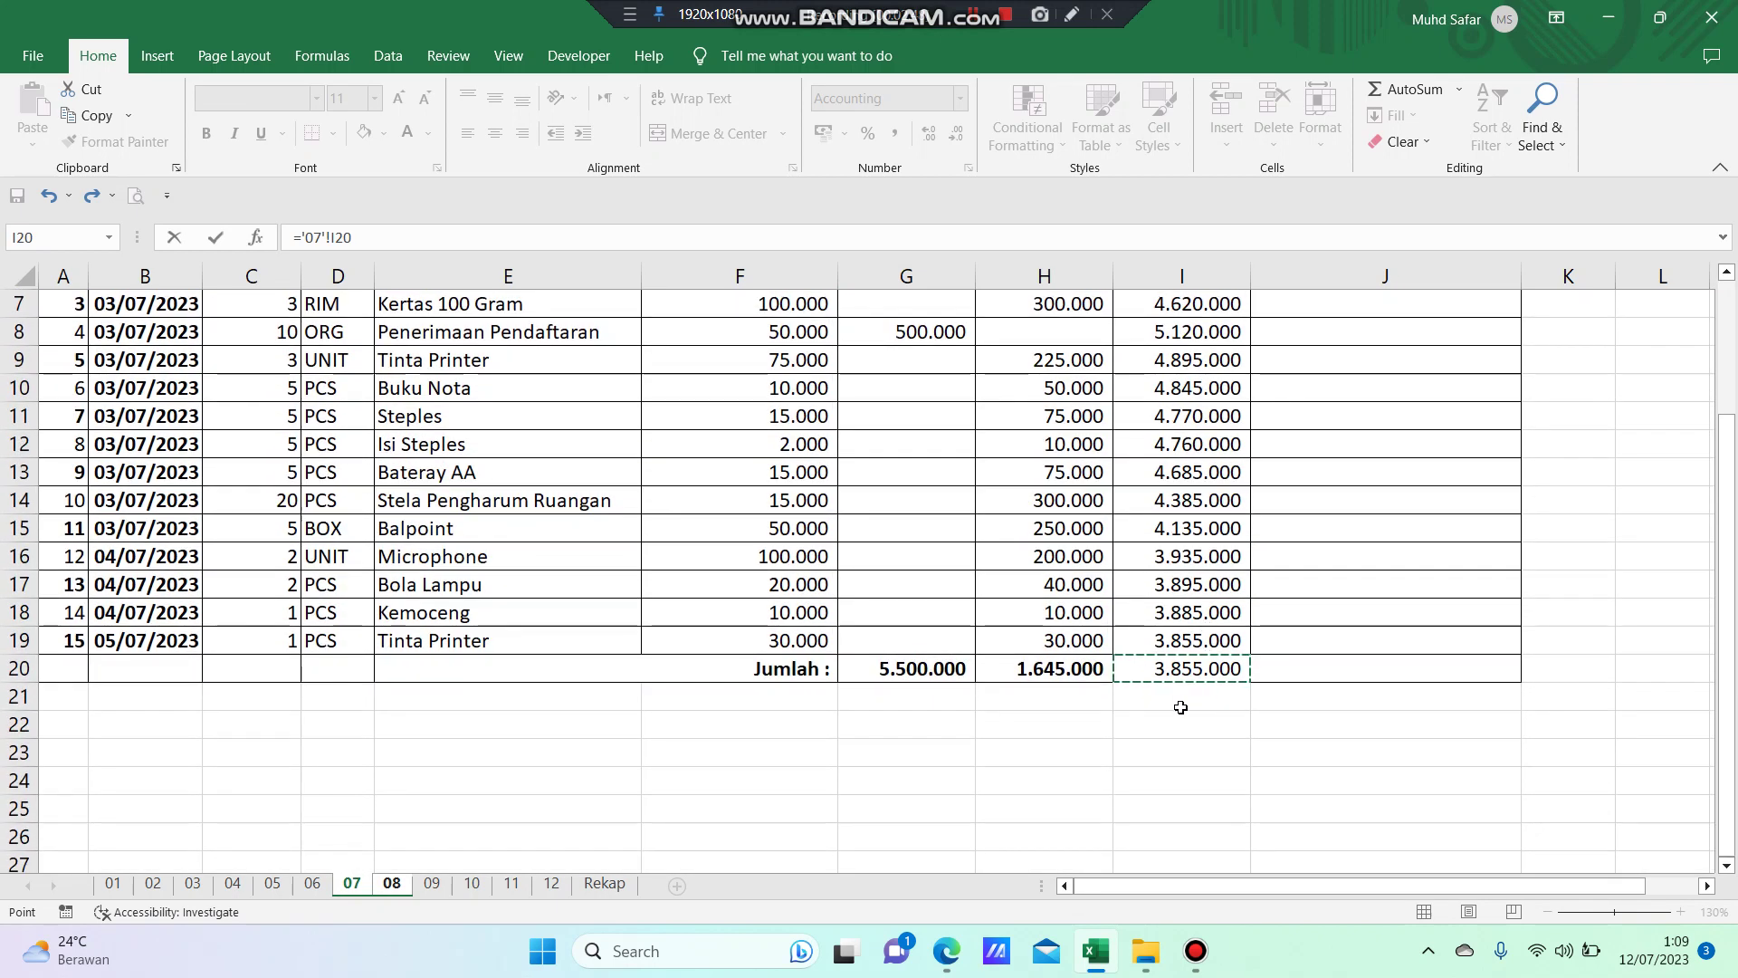
key("Return")
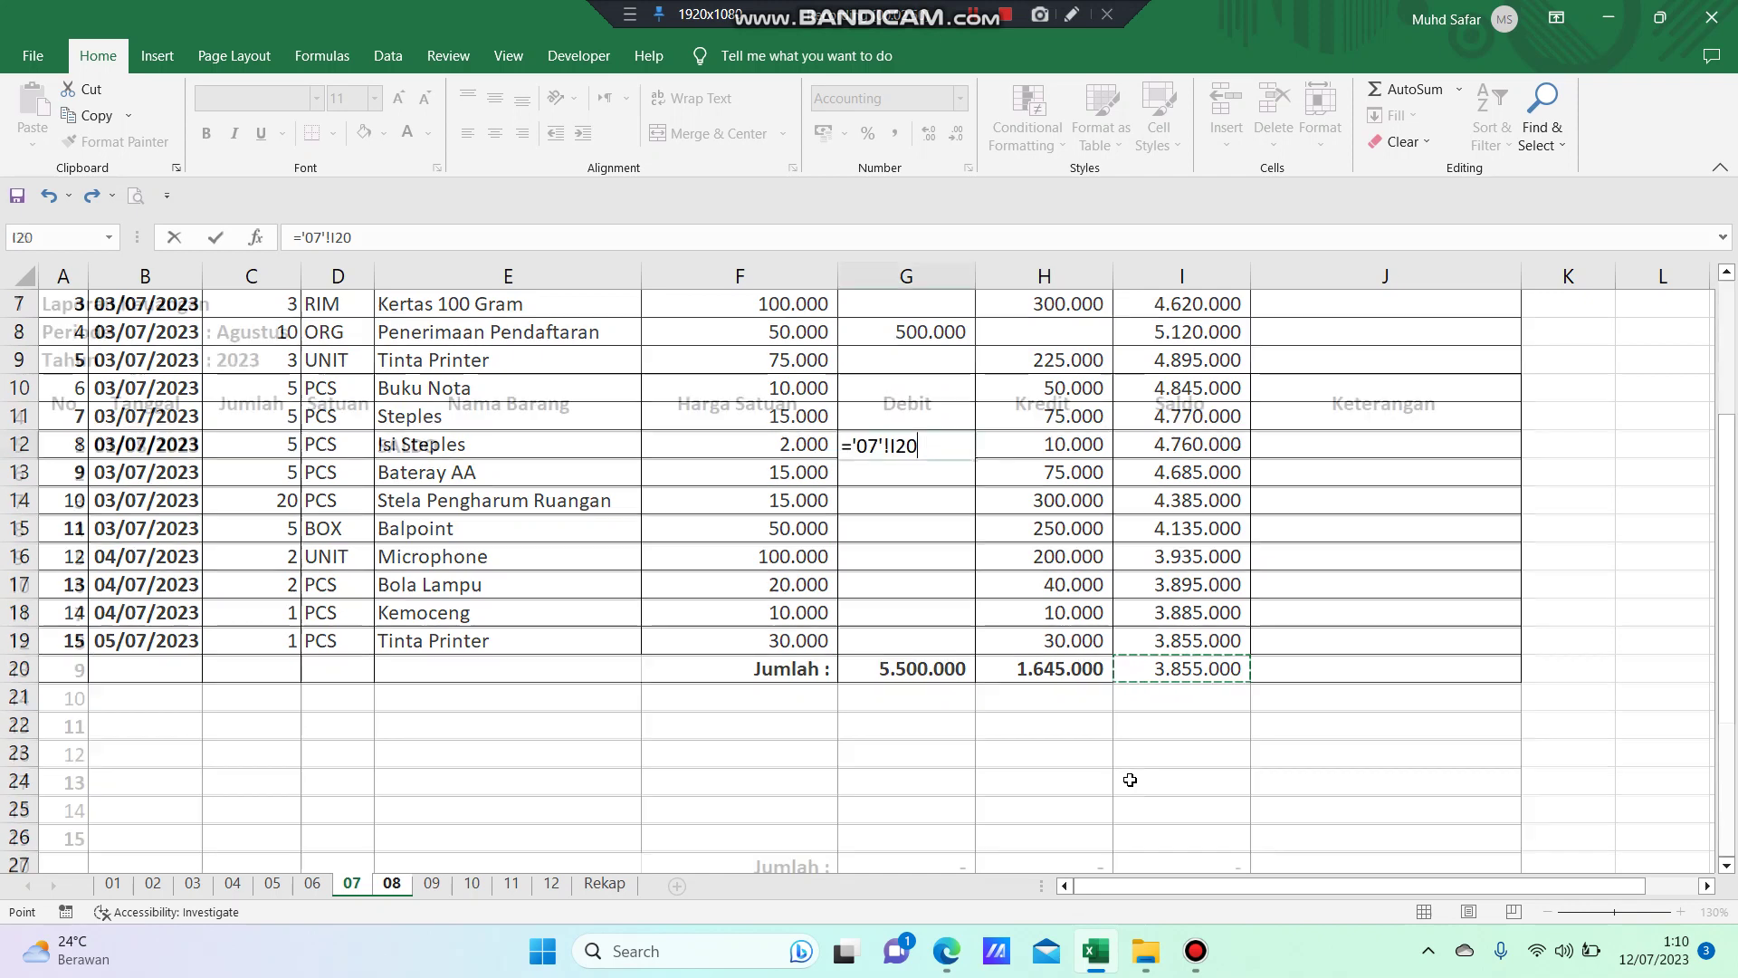
left_click(957, 502)
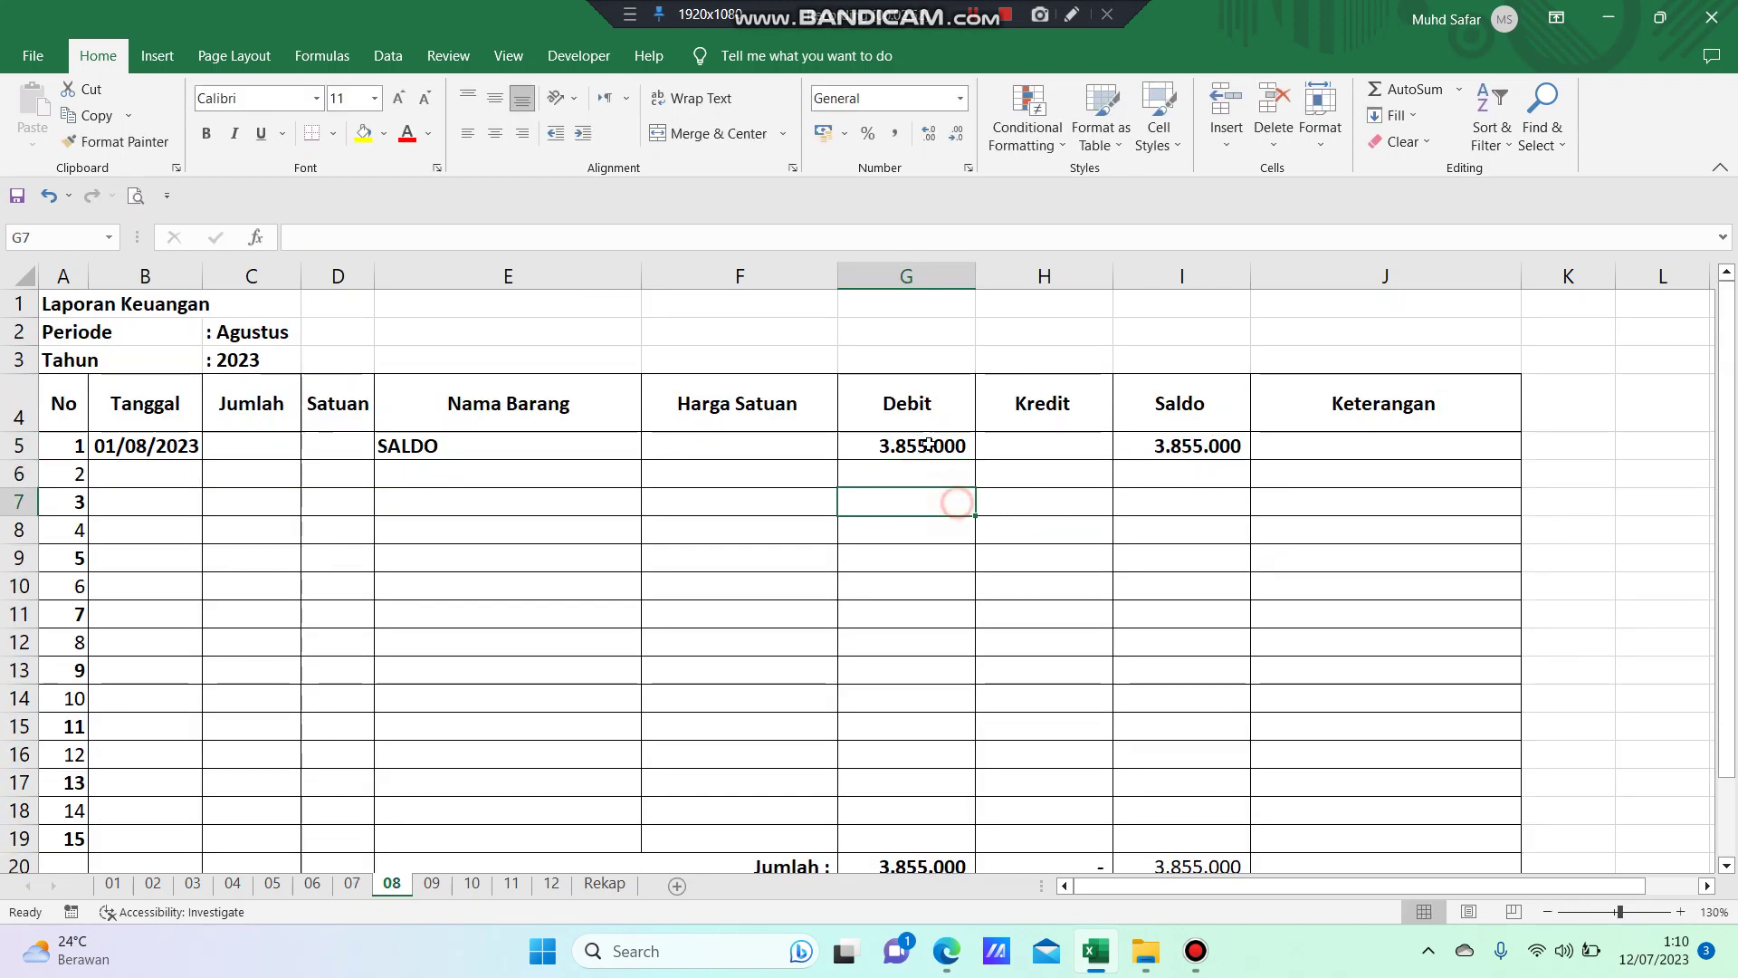
left_click(927, 443)
left_click(1195, 443)
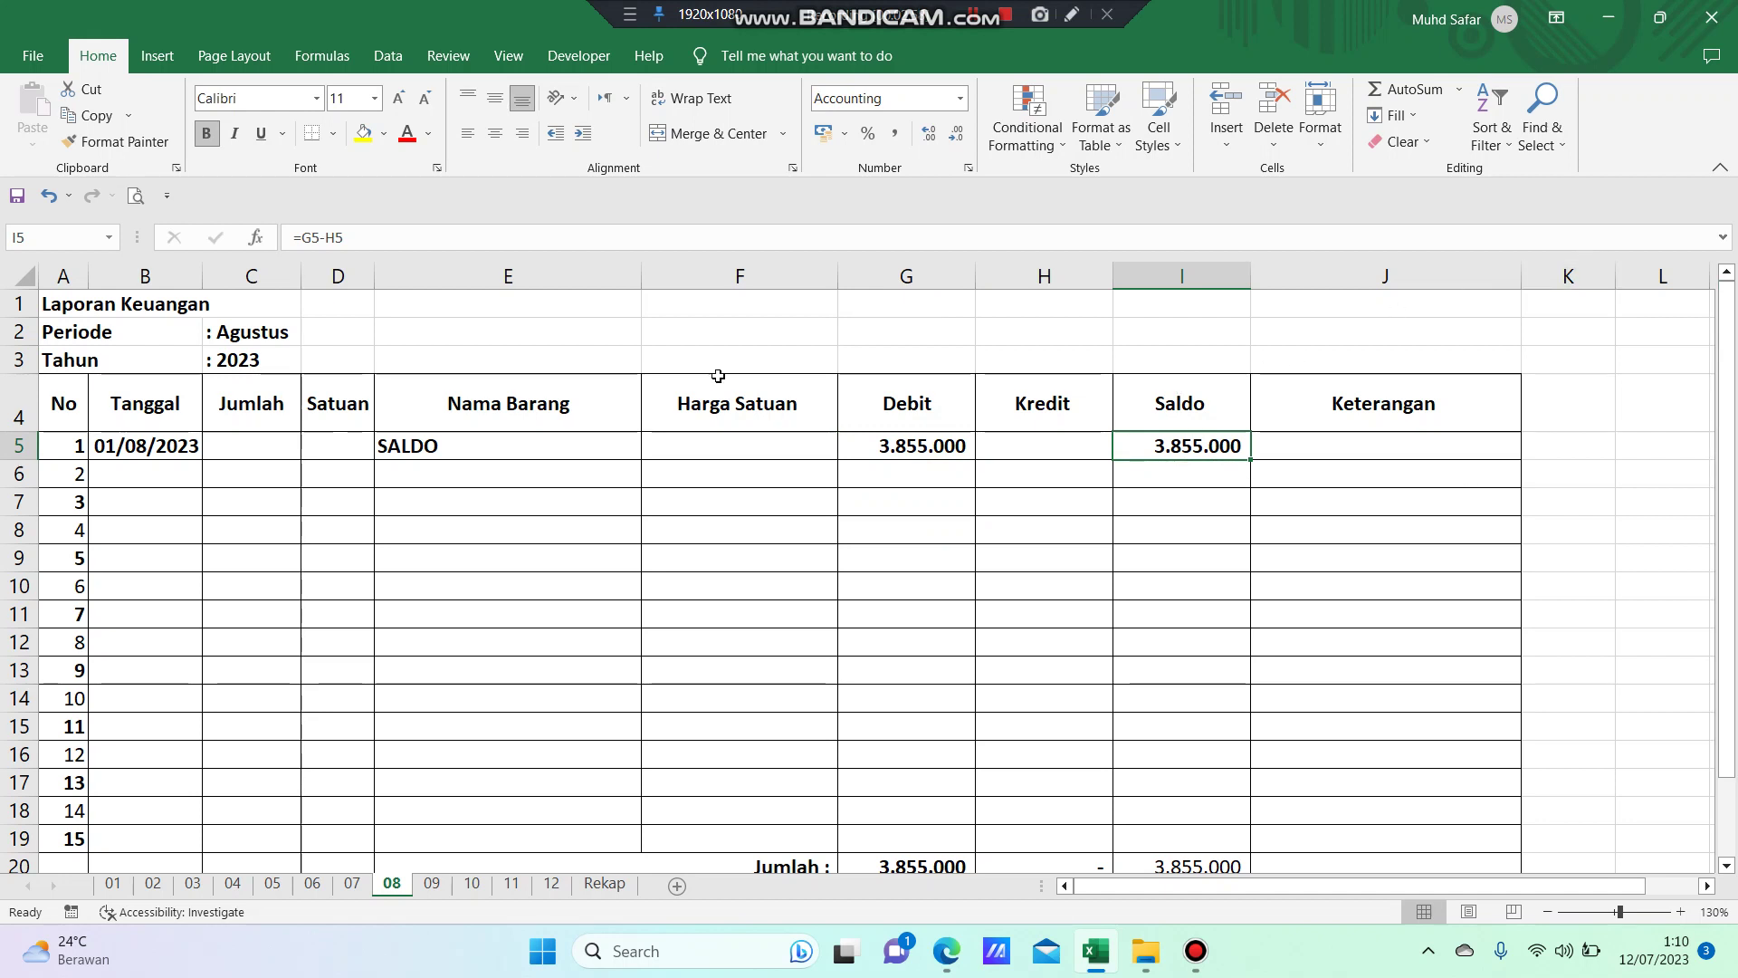
- Change the description in E5 of the August sheet to "SALDO AWAL"
left_click(512, 447)
double_click(512, 446)
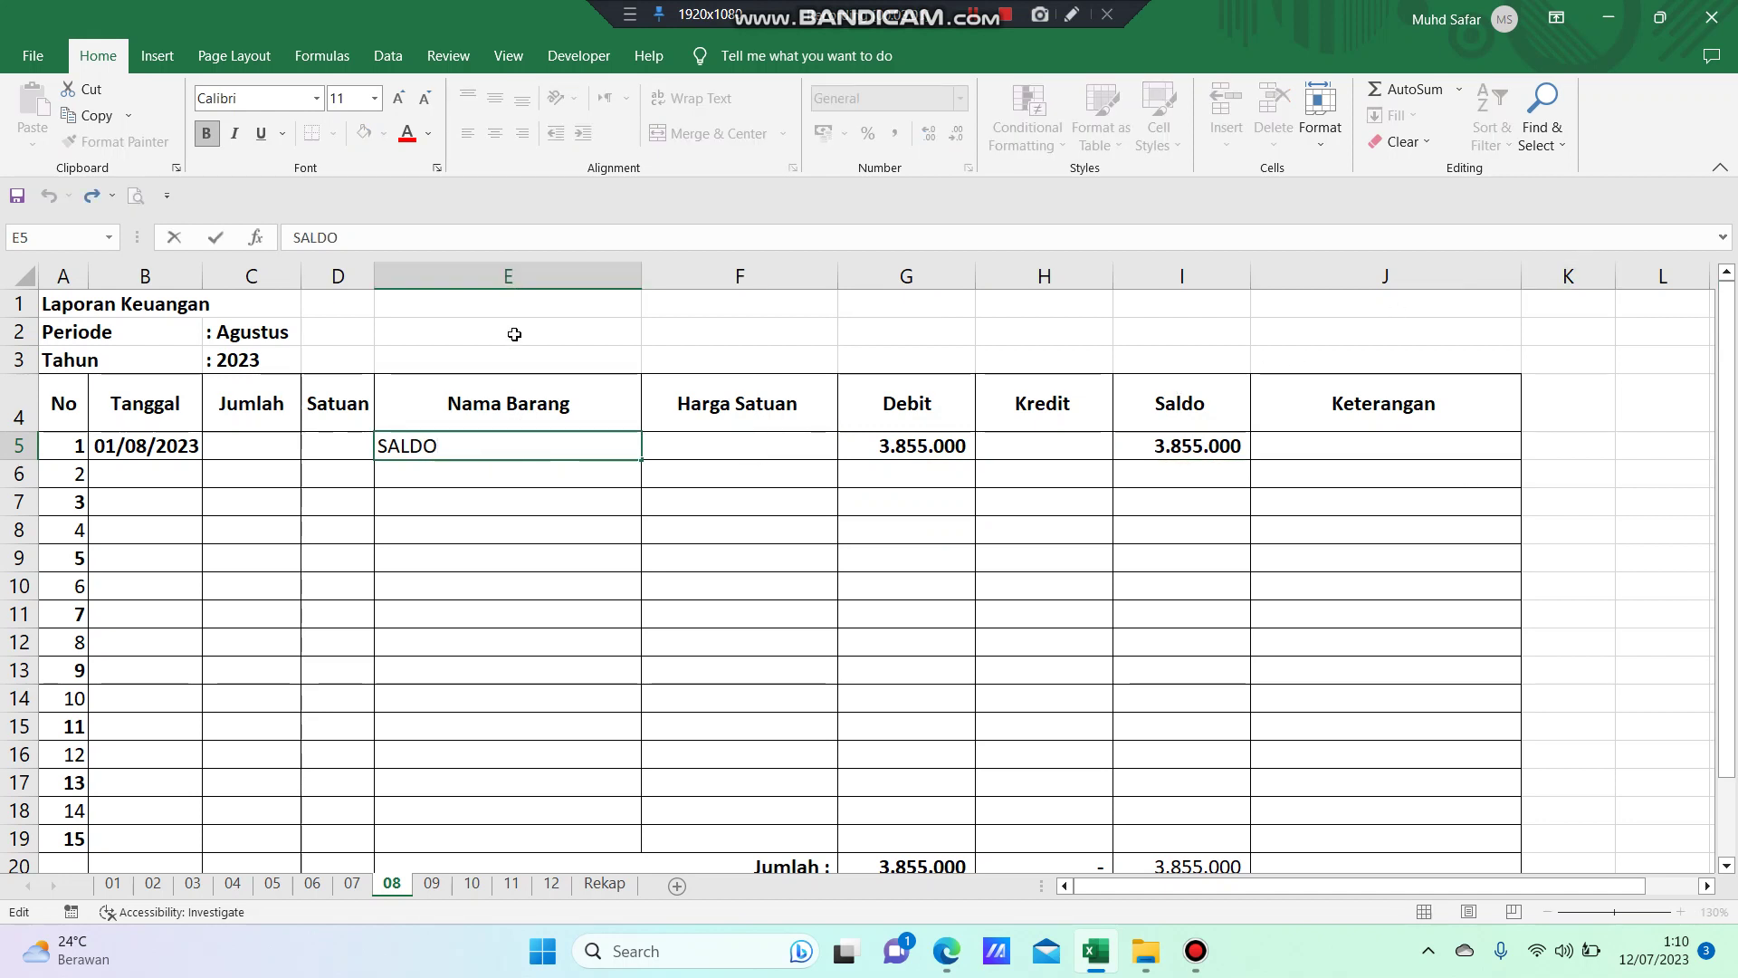
type("AWAL")
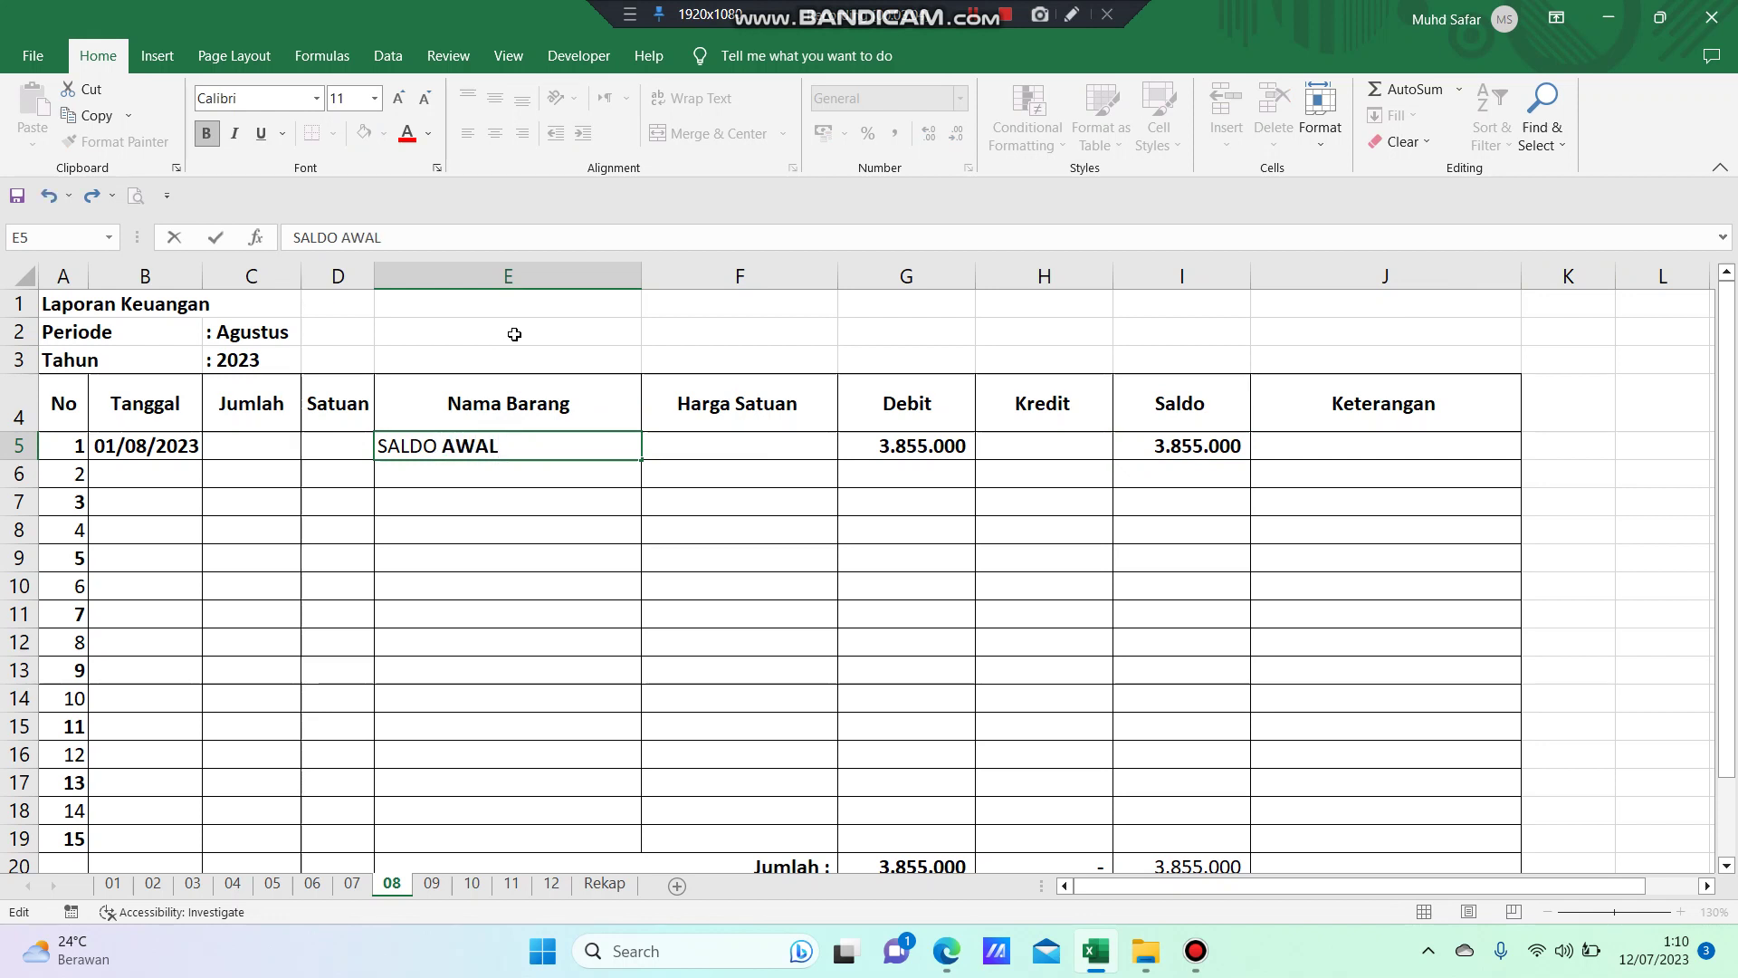
key("Return")
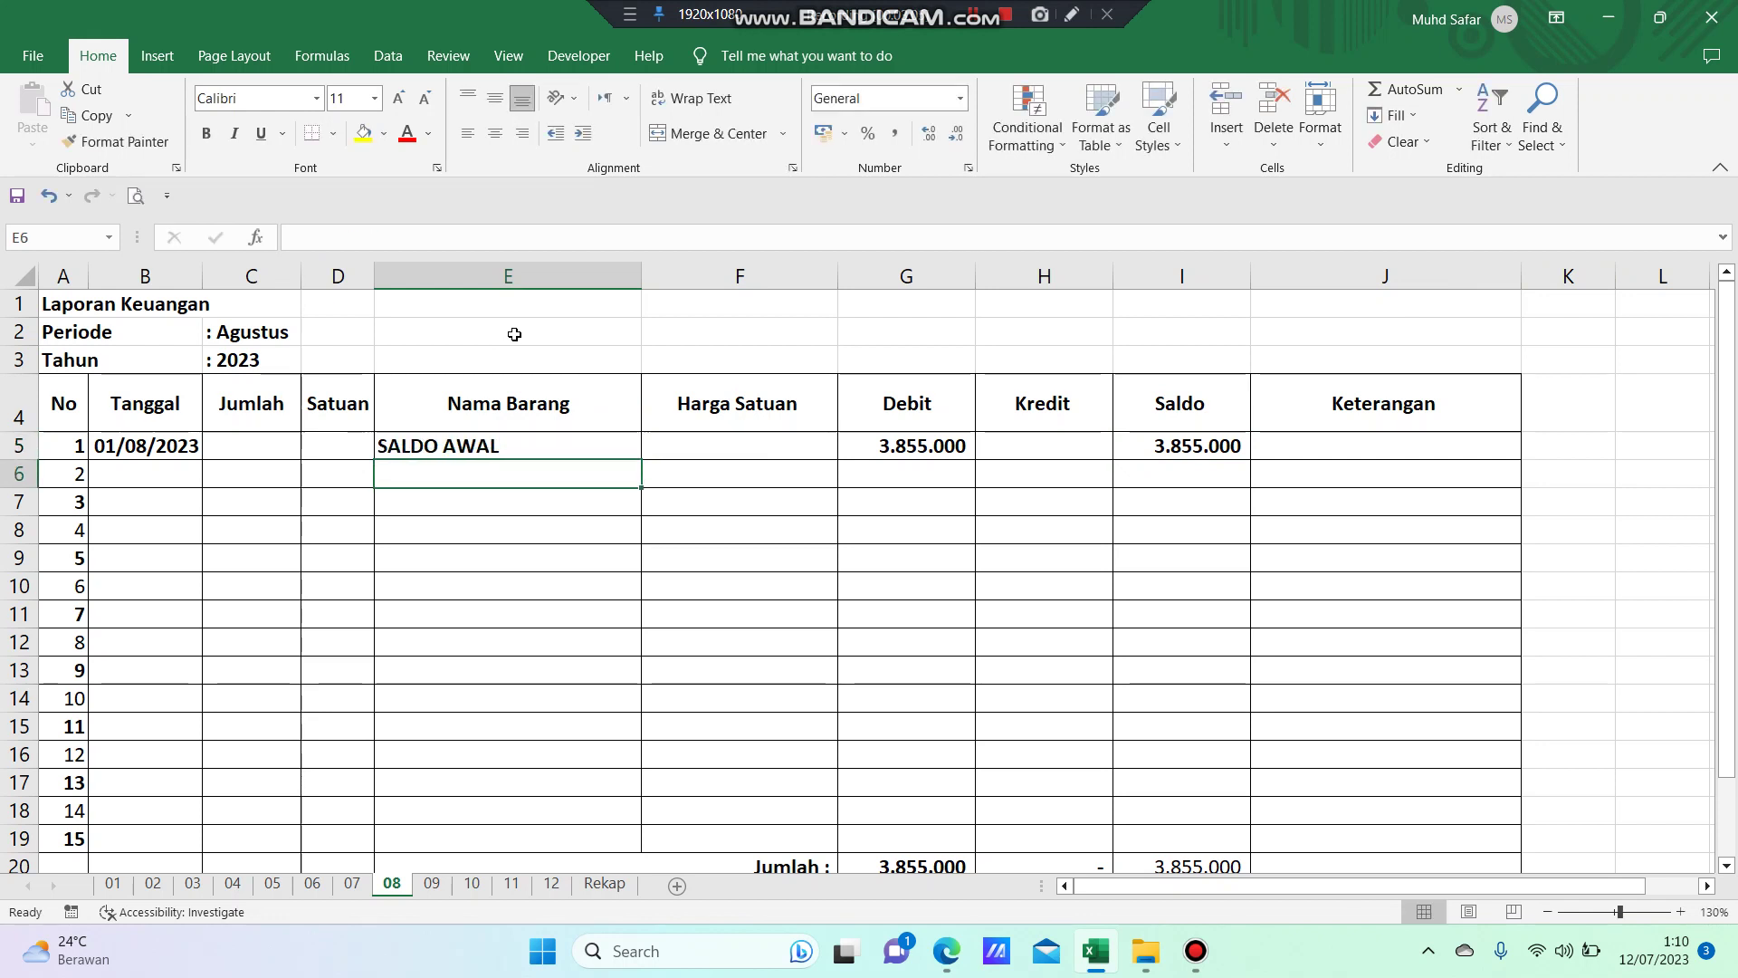
- Check the opening row's Debit, Kredit and Saldo cells, and re-enter the balance formula =G5-H5 in I5
left_click(1196, 457)
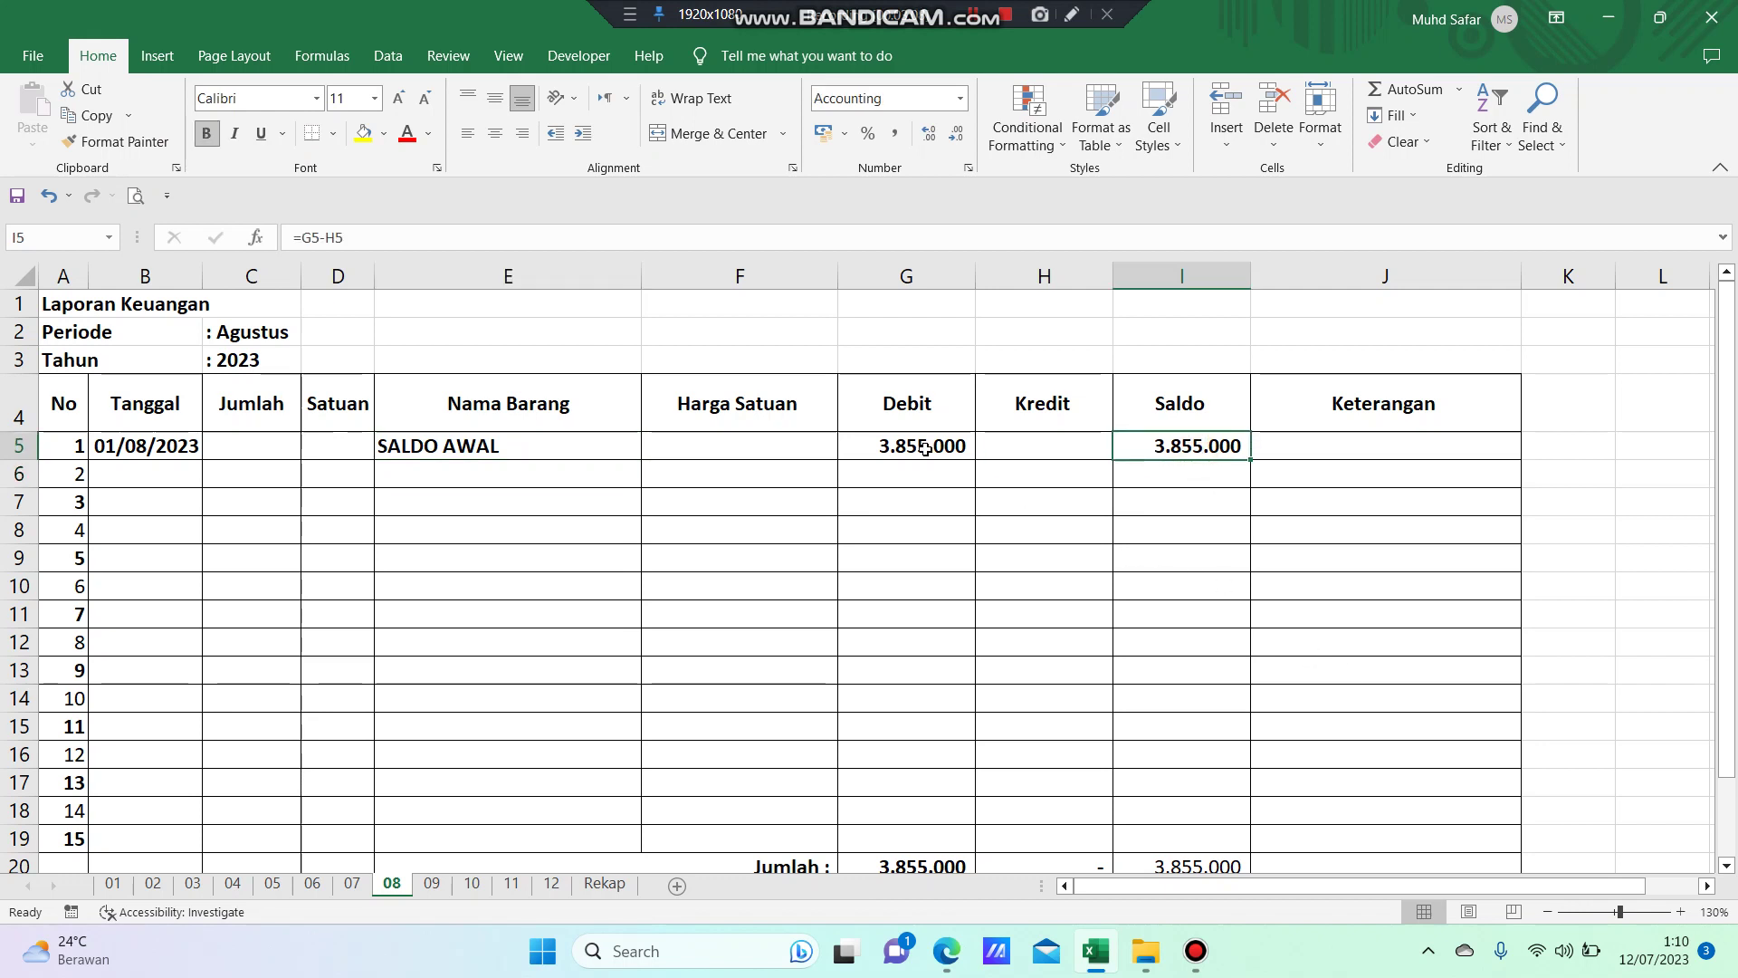
left_click(924, 449)
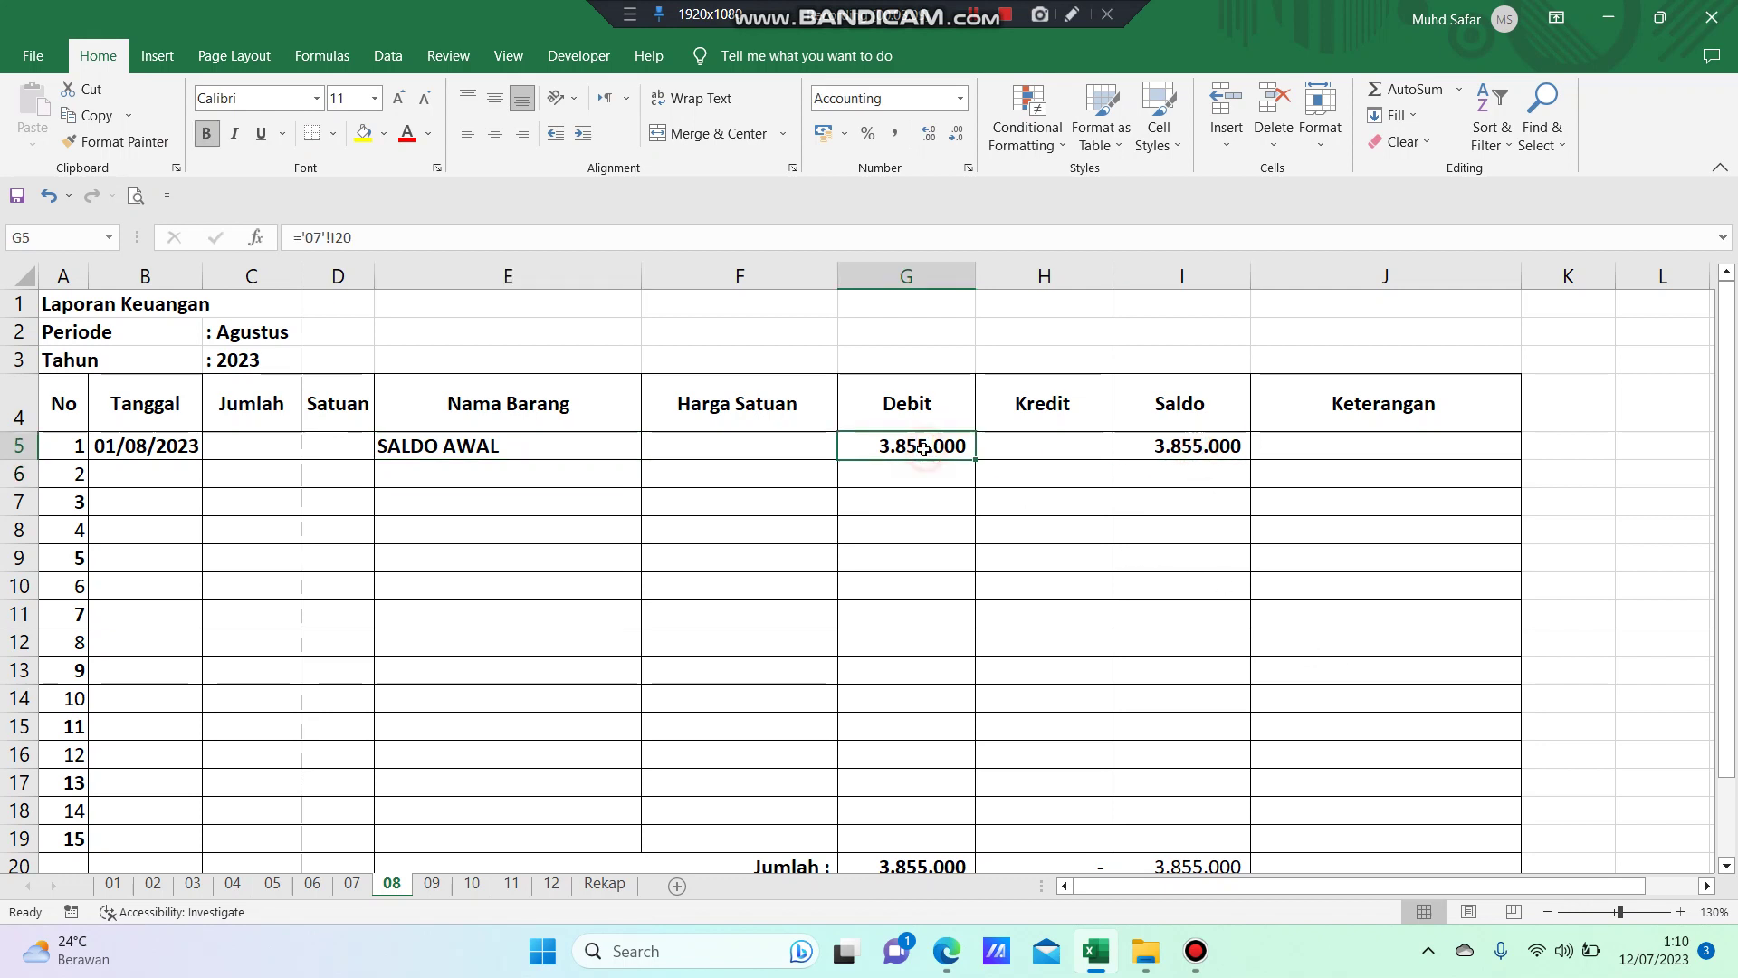
left_click(1081, 447)
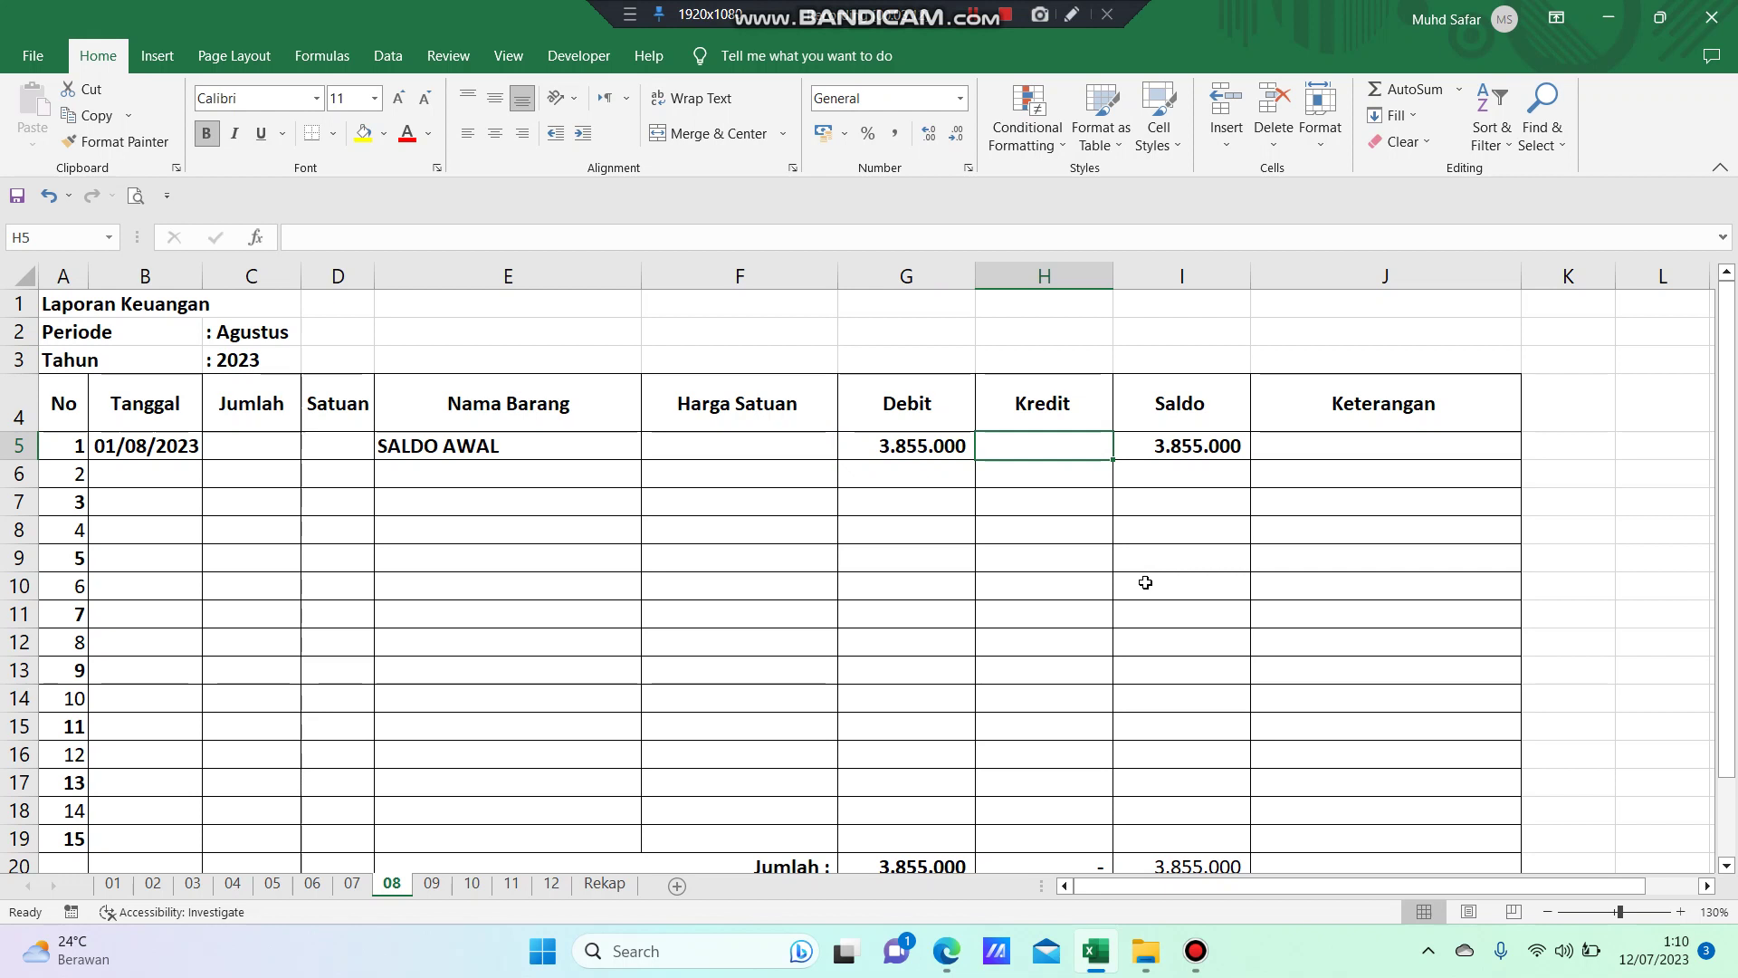
left_click(1211, 448)
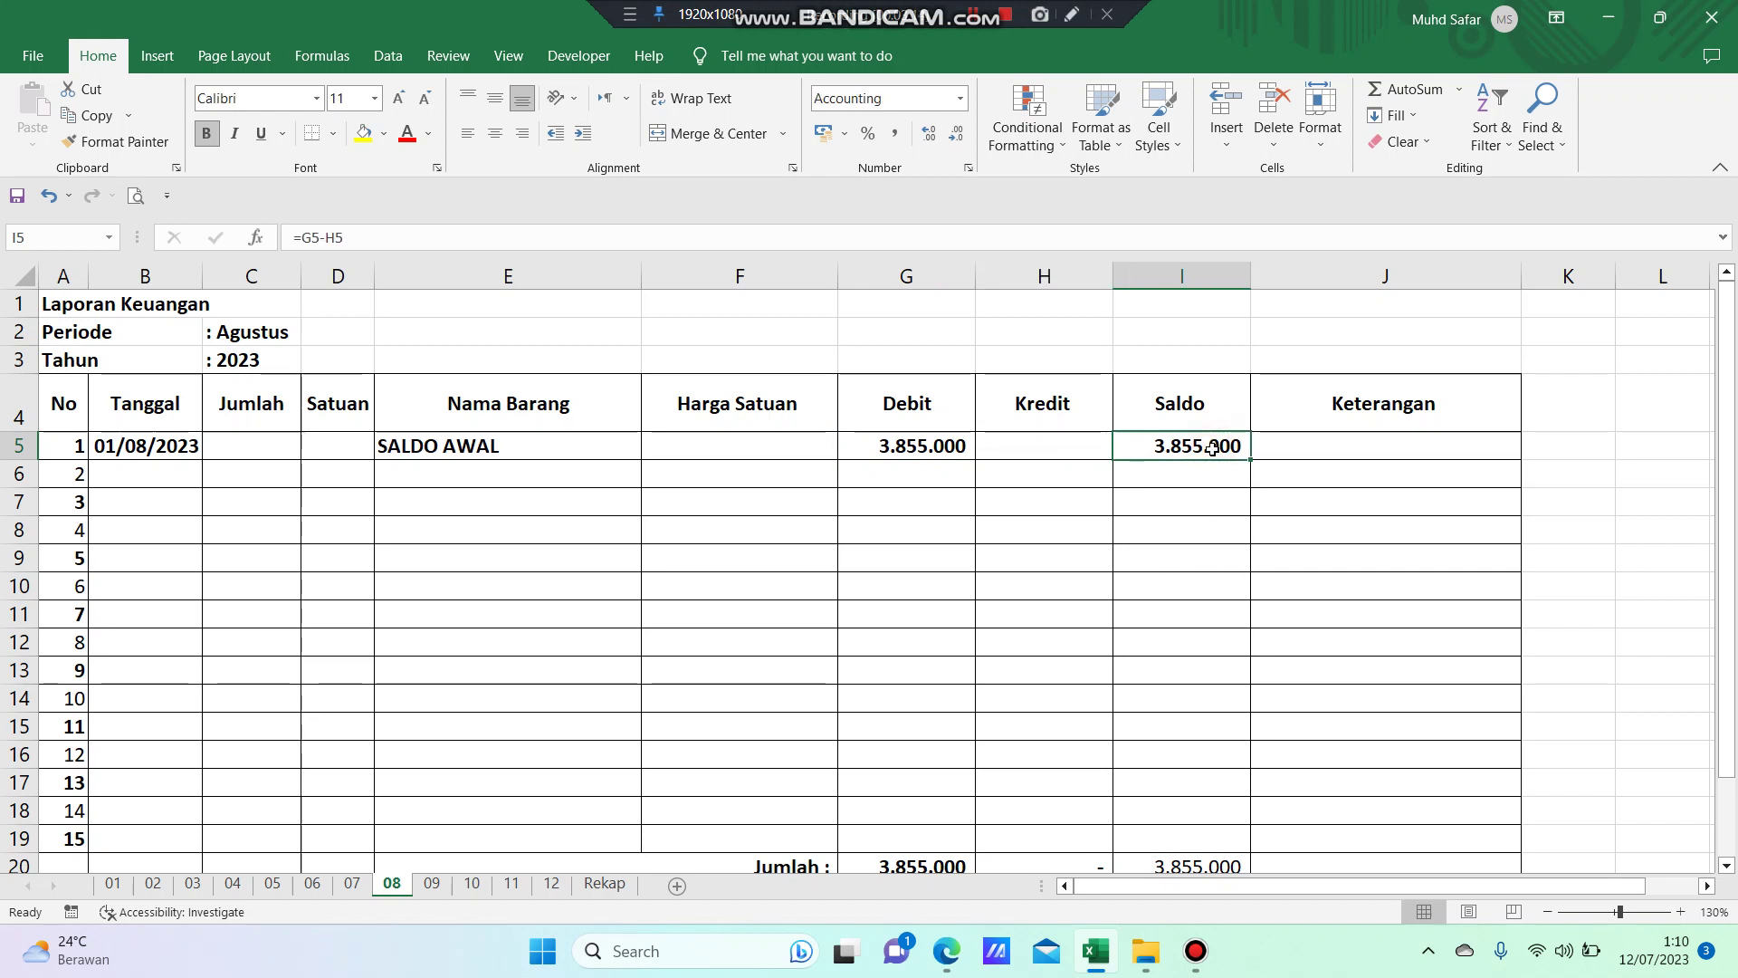
type("=")
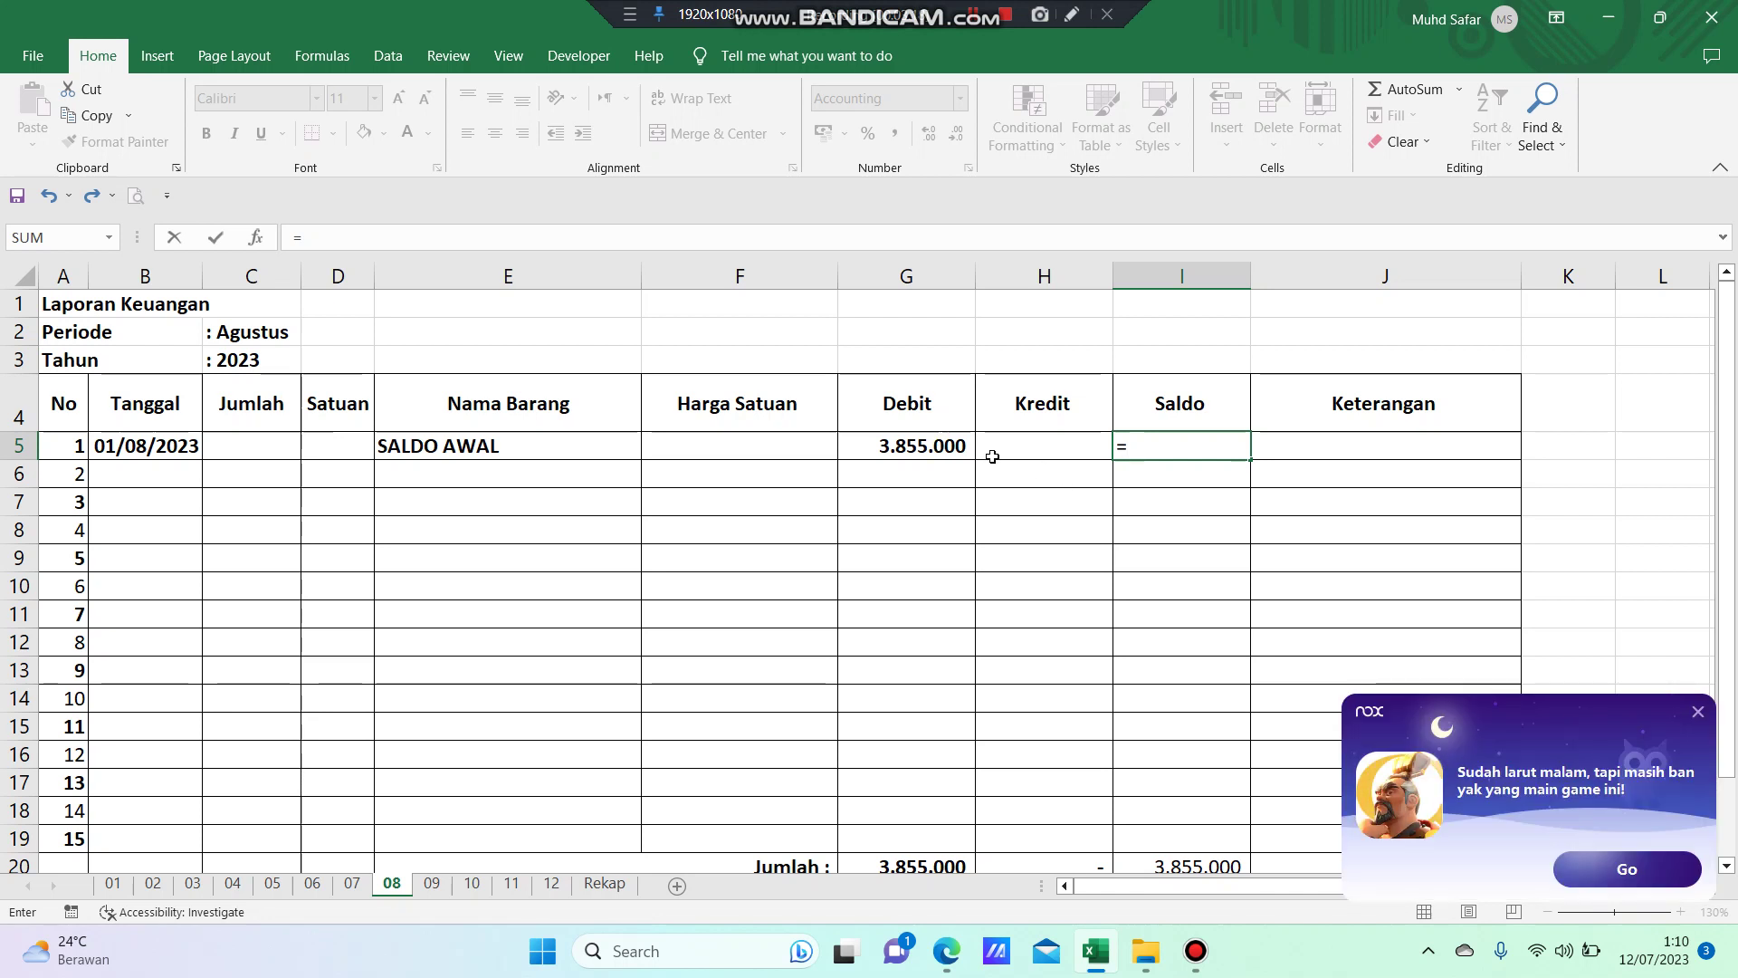
left_click(942, 456)
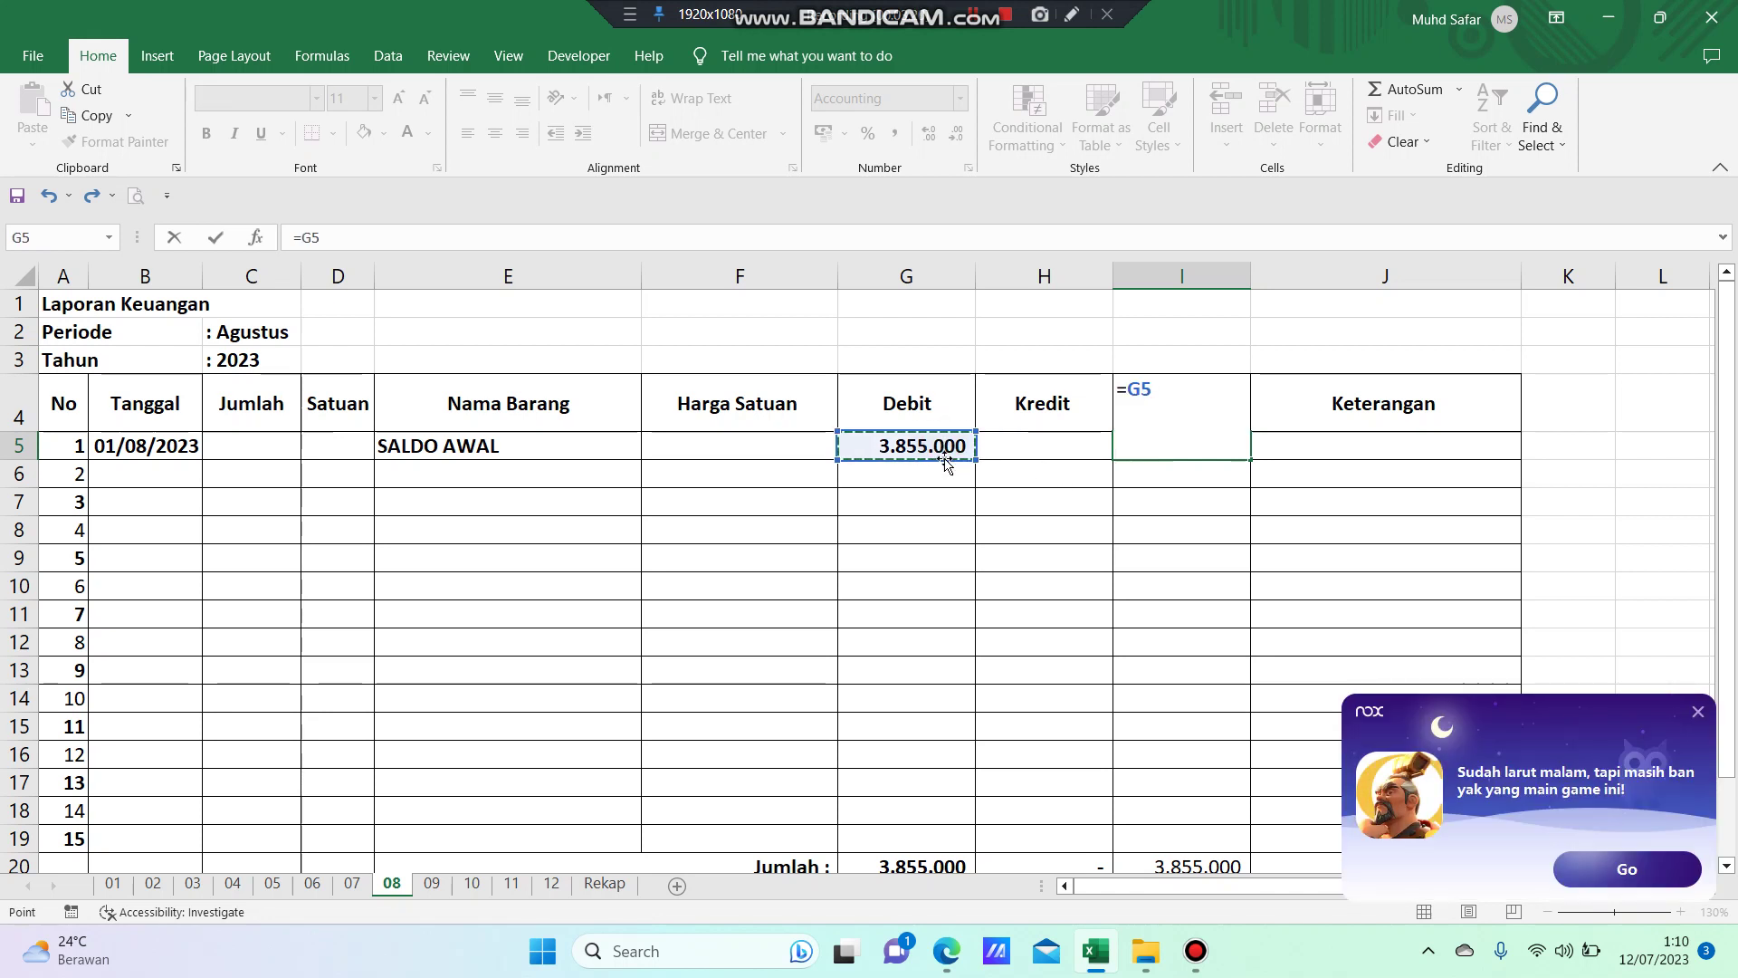
type("-")
left_click(1059, 444)
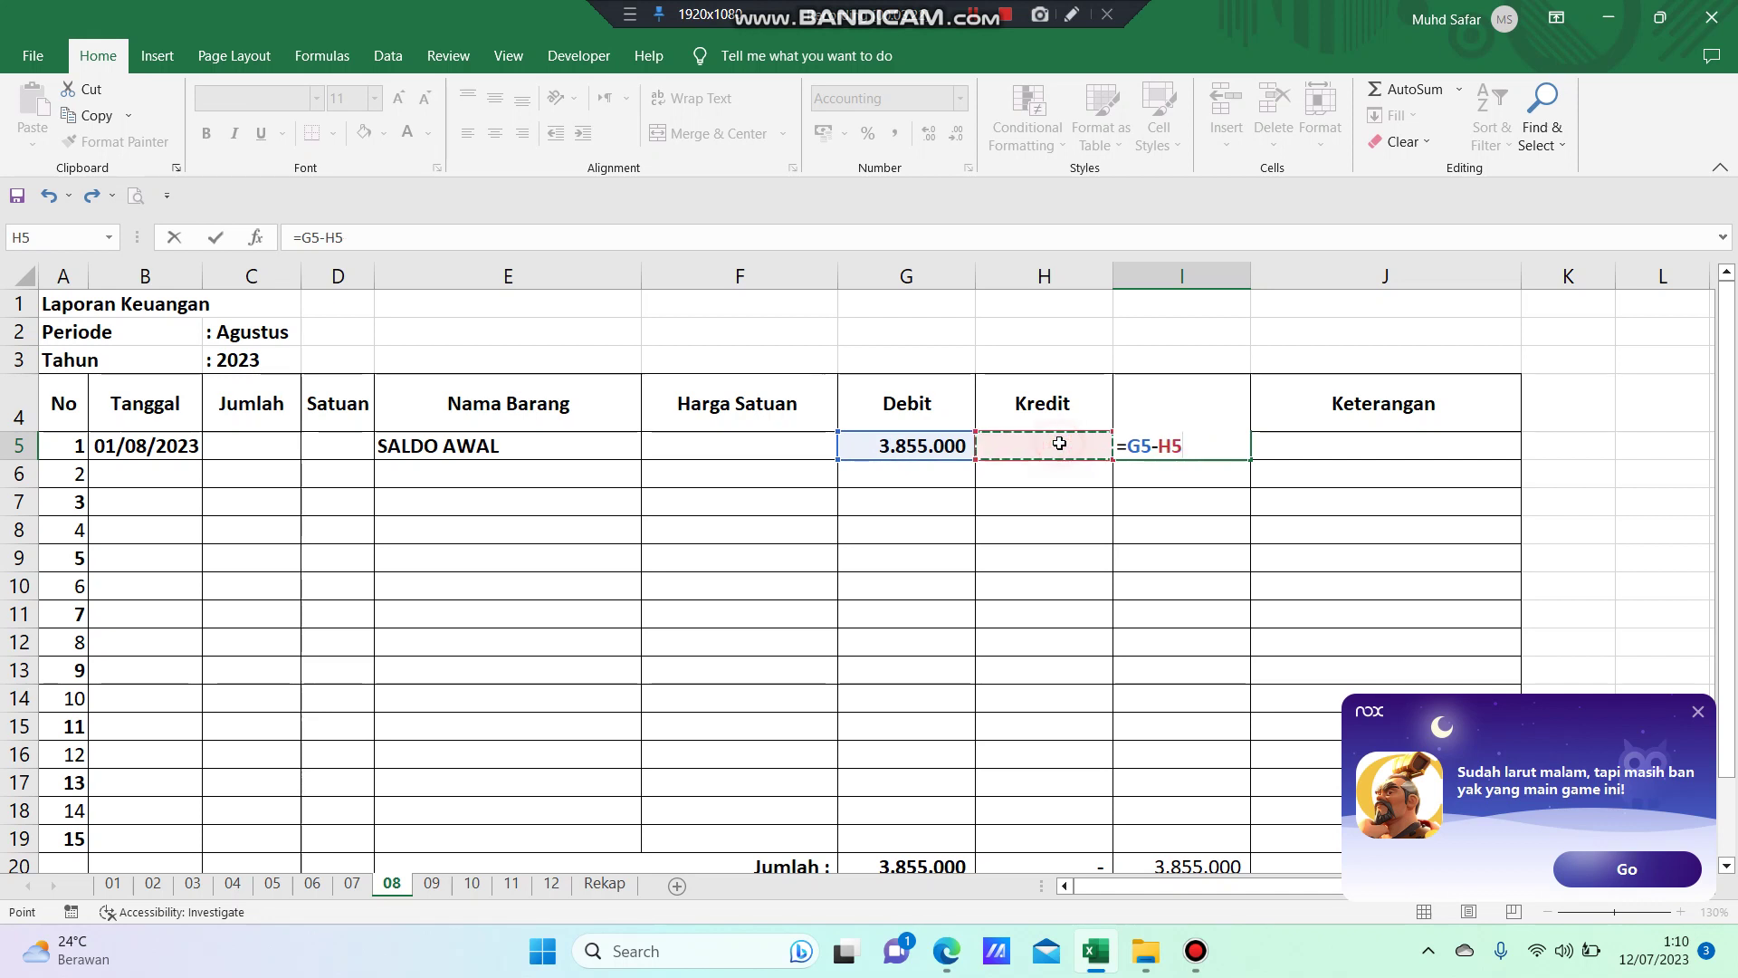
key("Return")
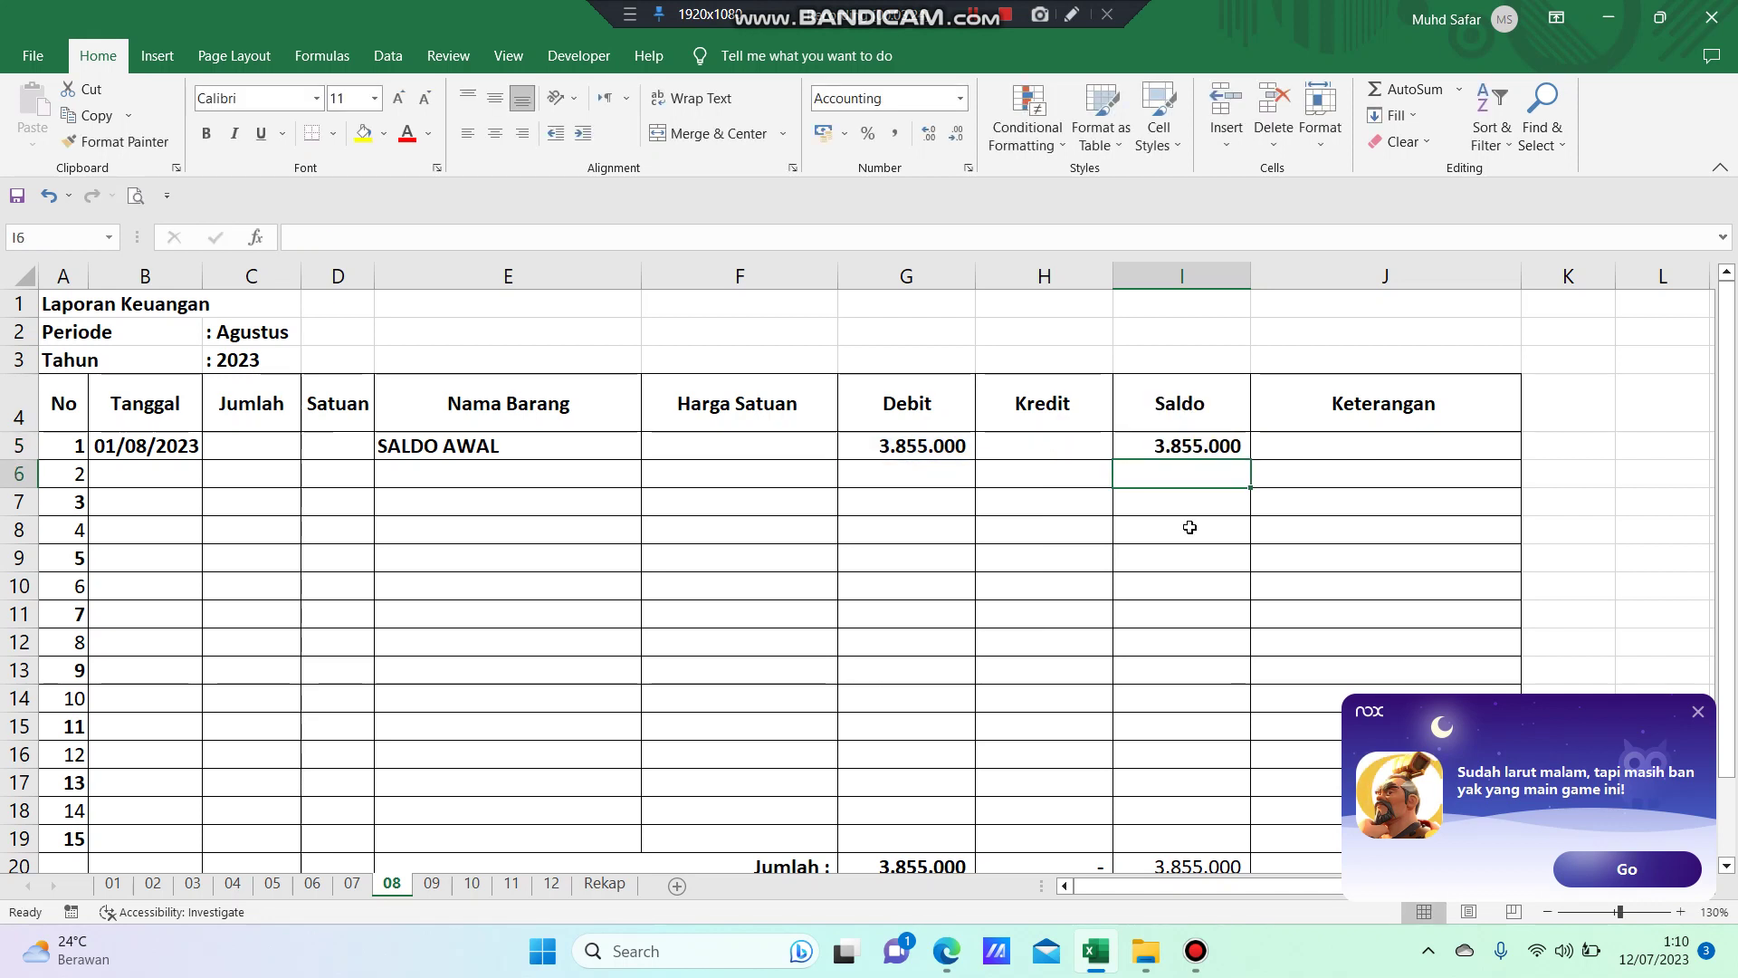
left_click(1164, 444)
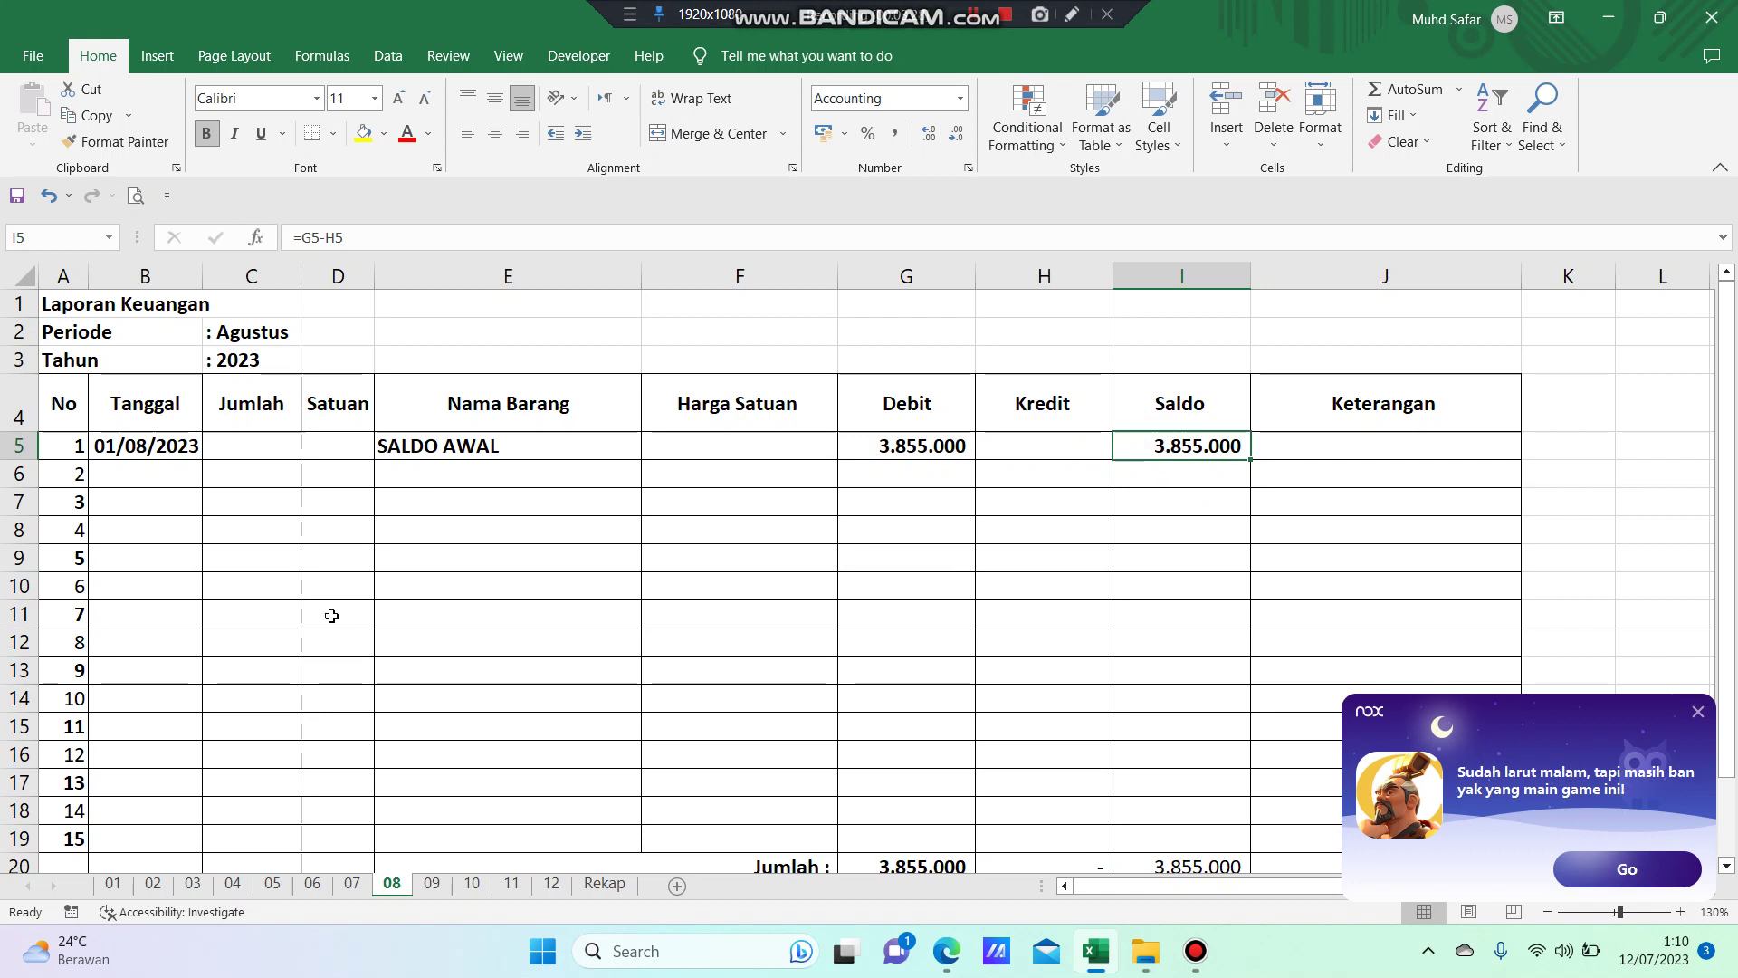
- In row 6, enter the date 02/08/2023, the quantity 2 and the unit RIM
left_click(150, 466)
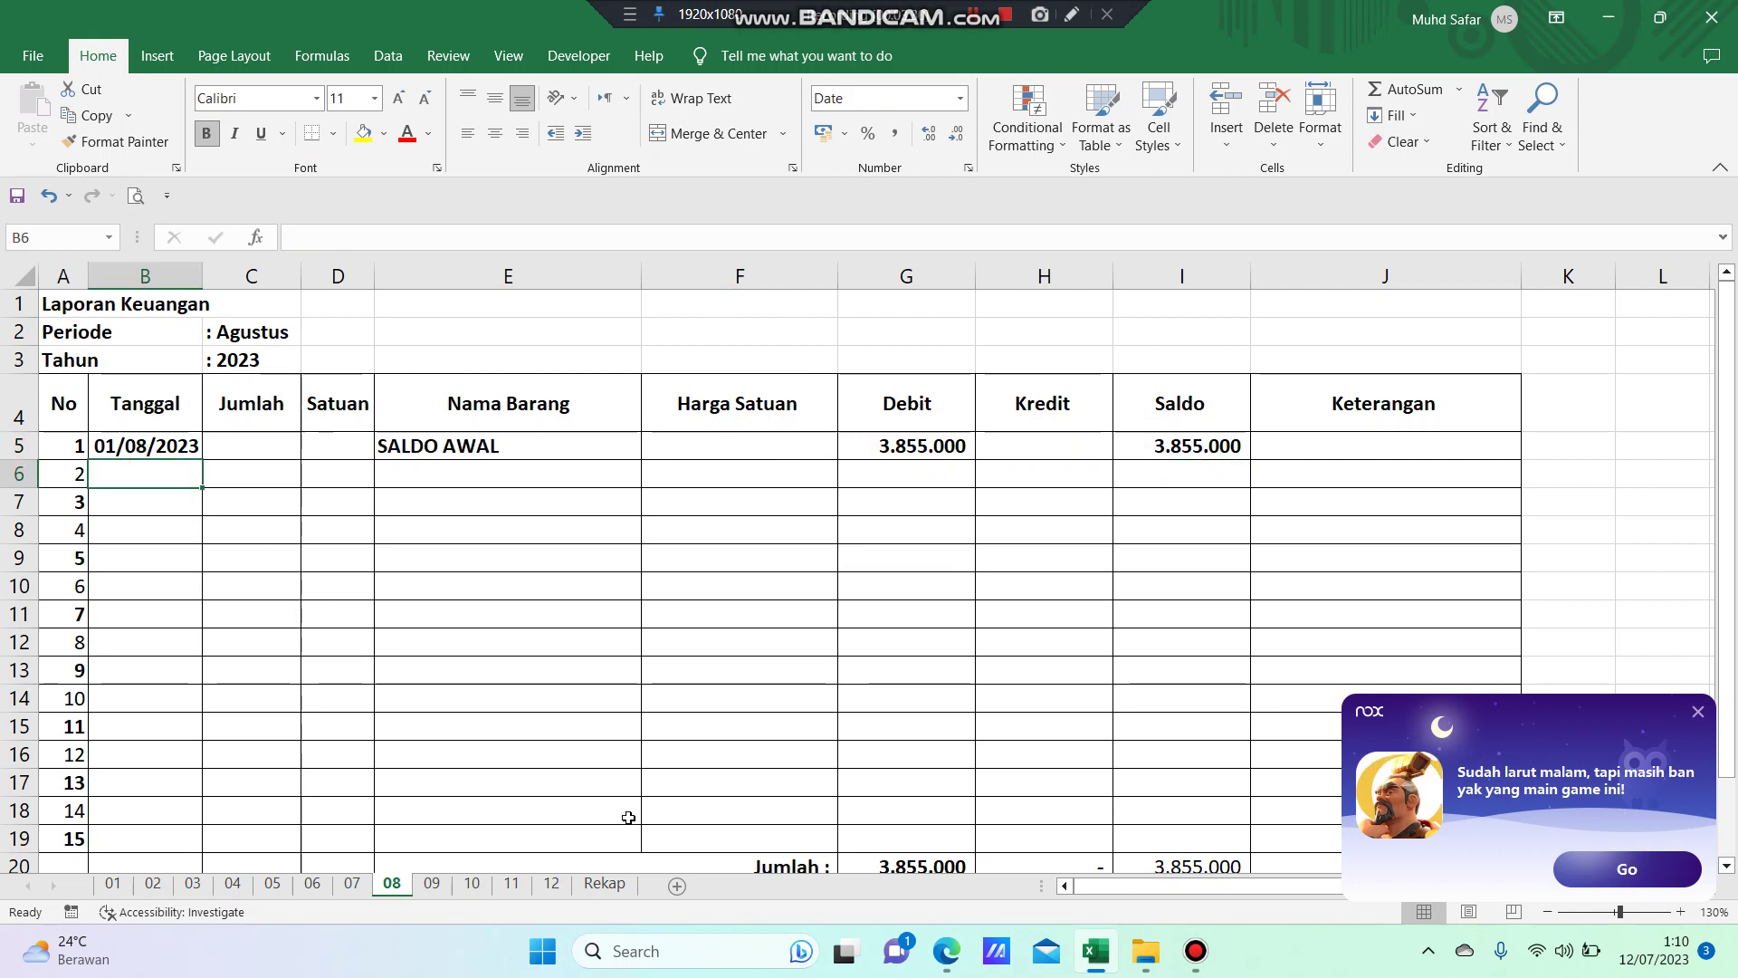
type("02")
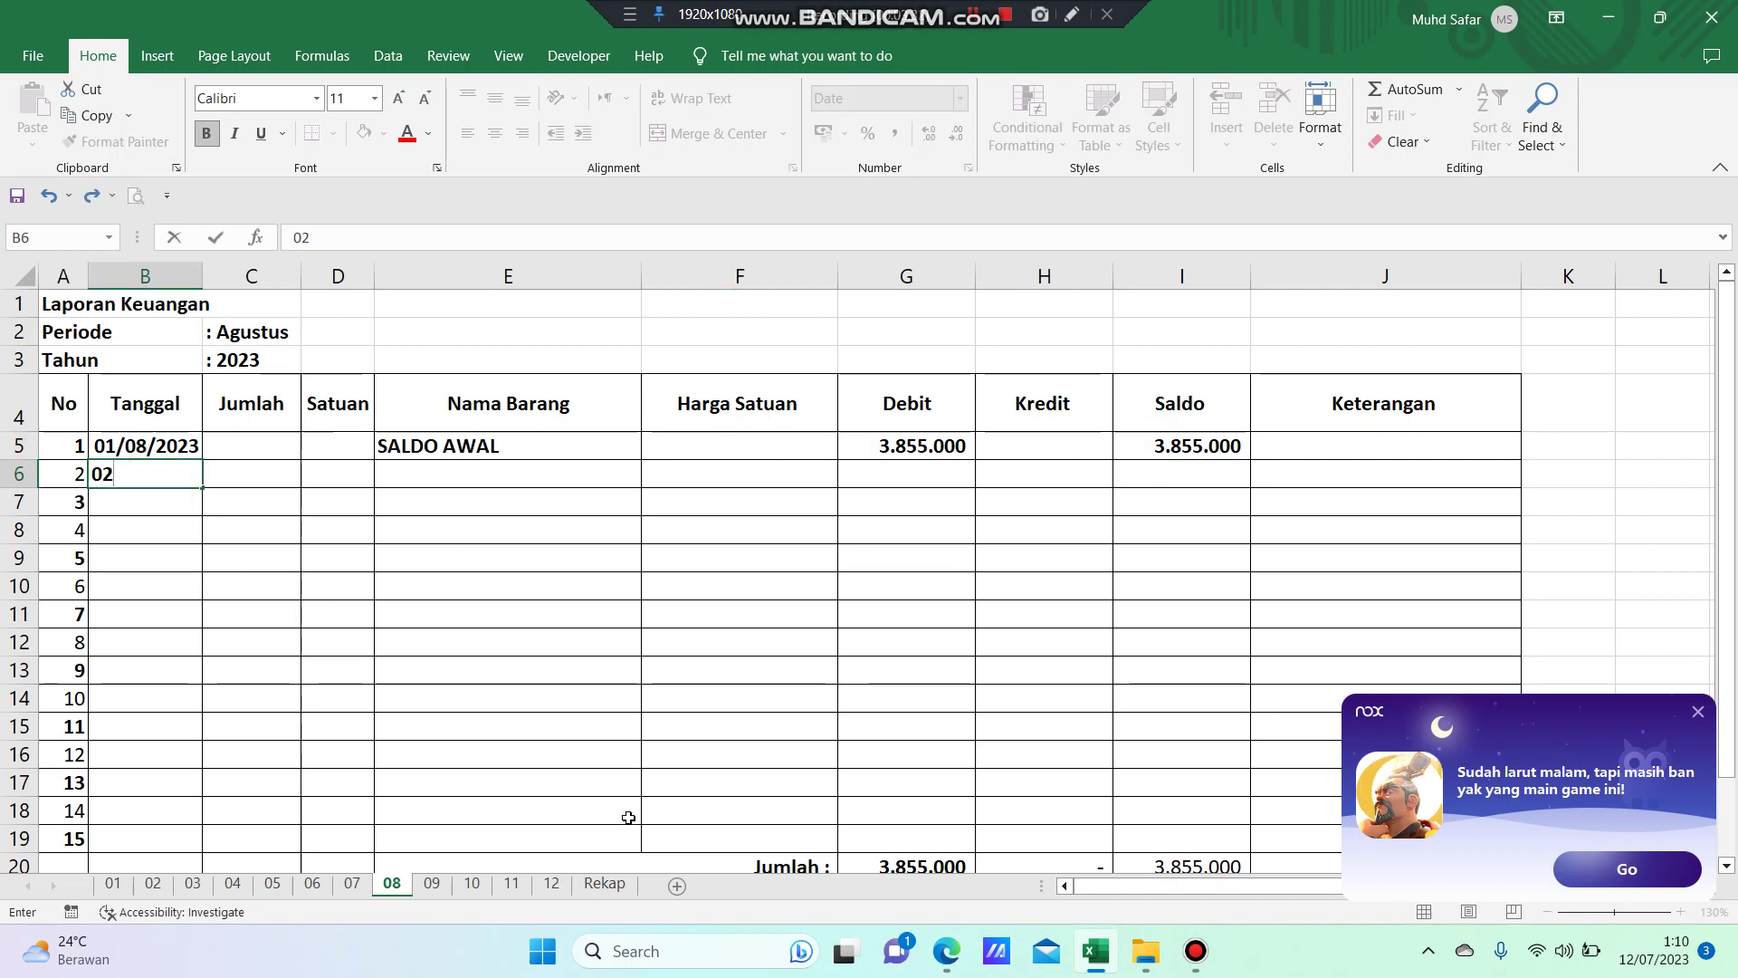
type("/08")
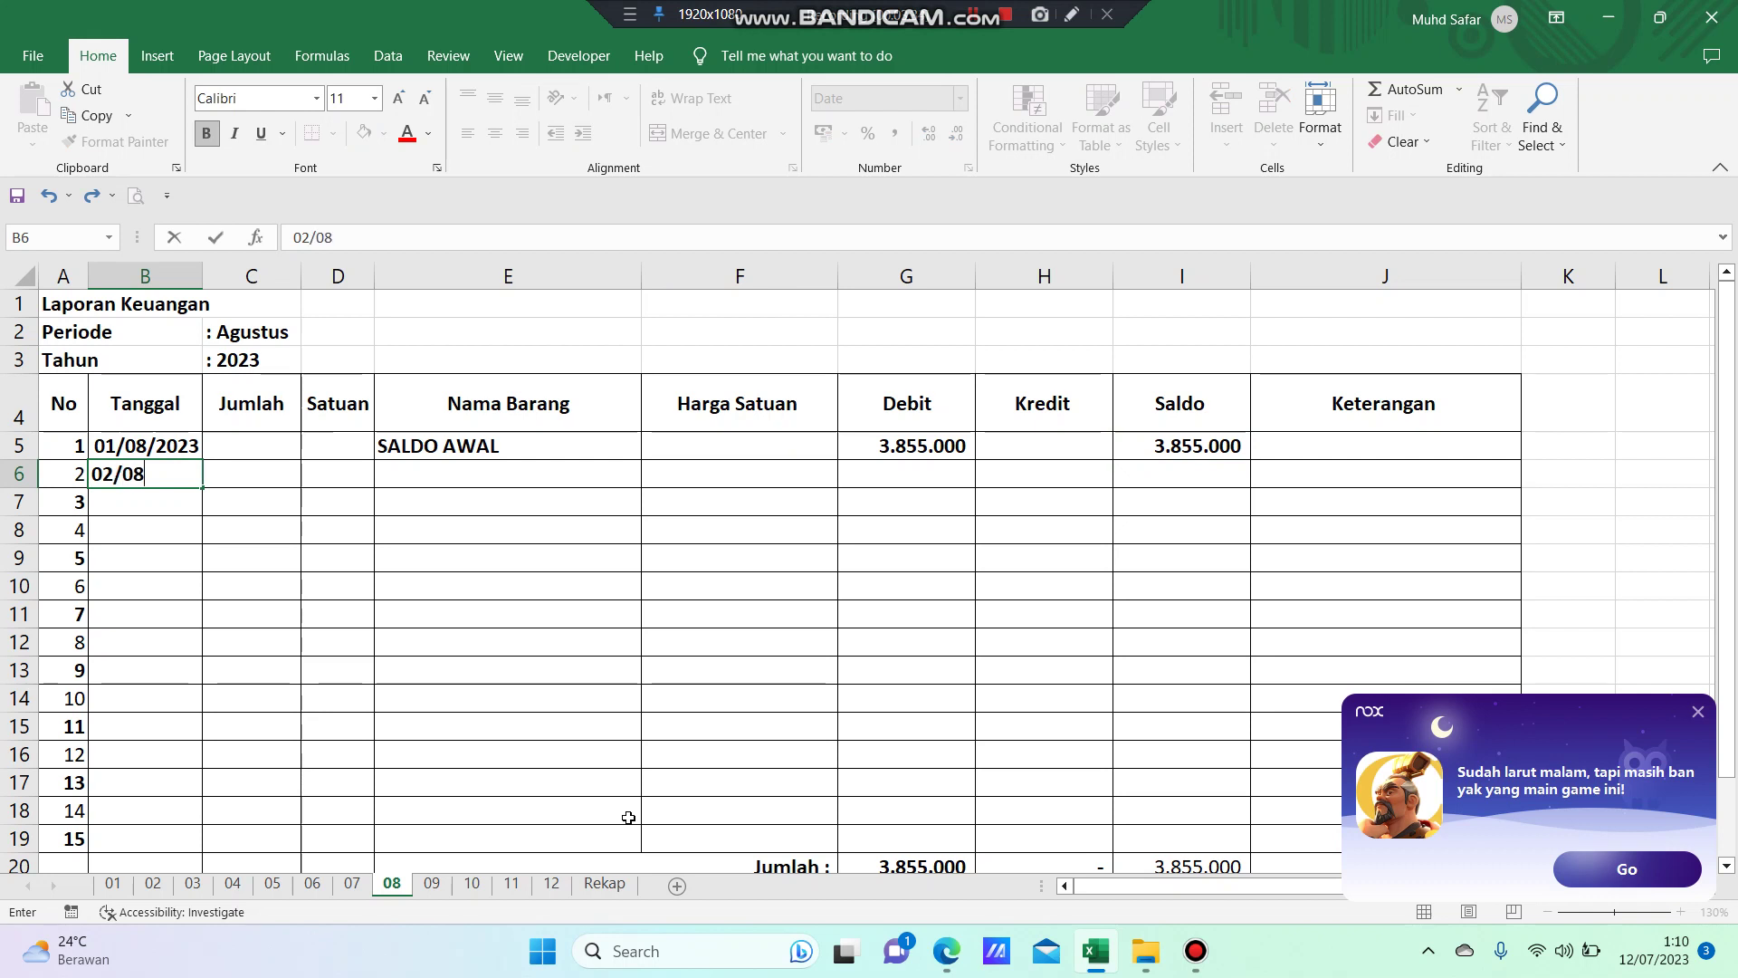
type("/2023")
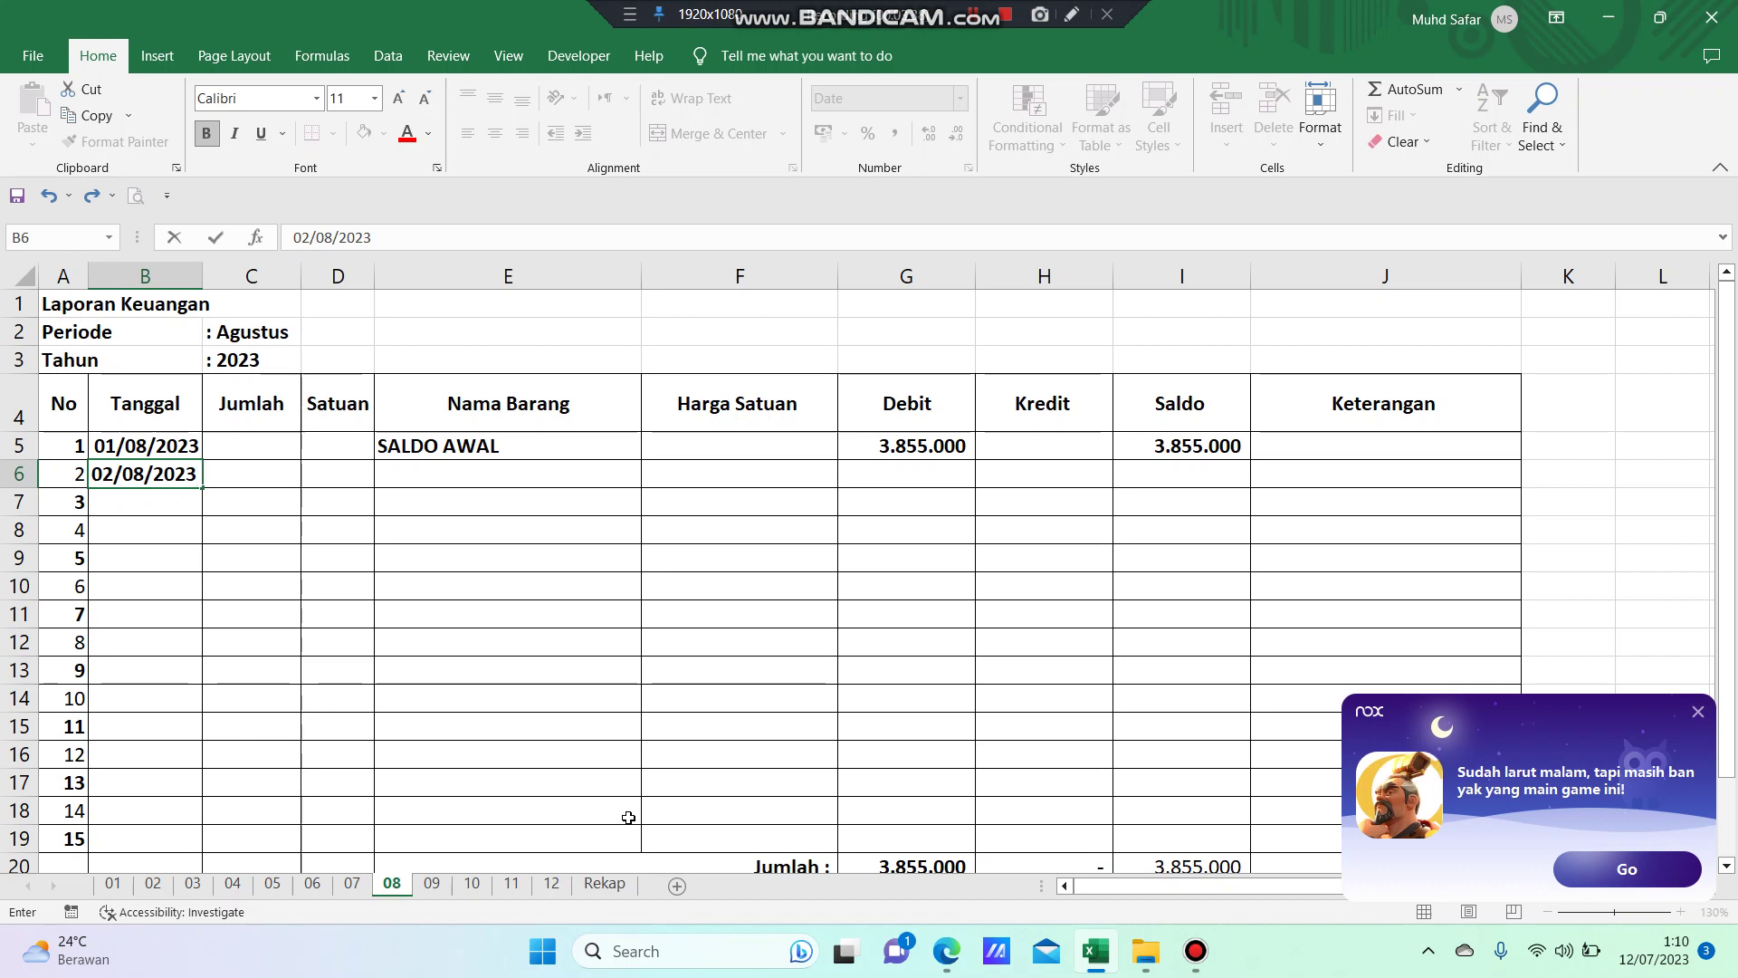
key("Tab")
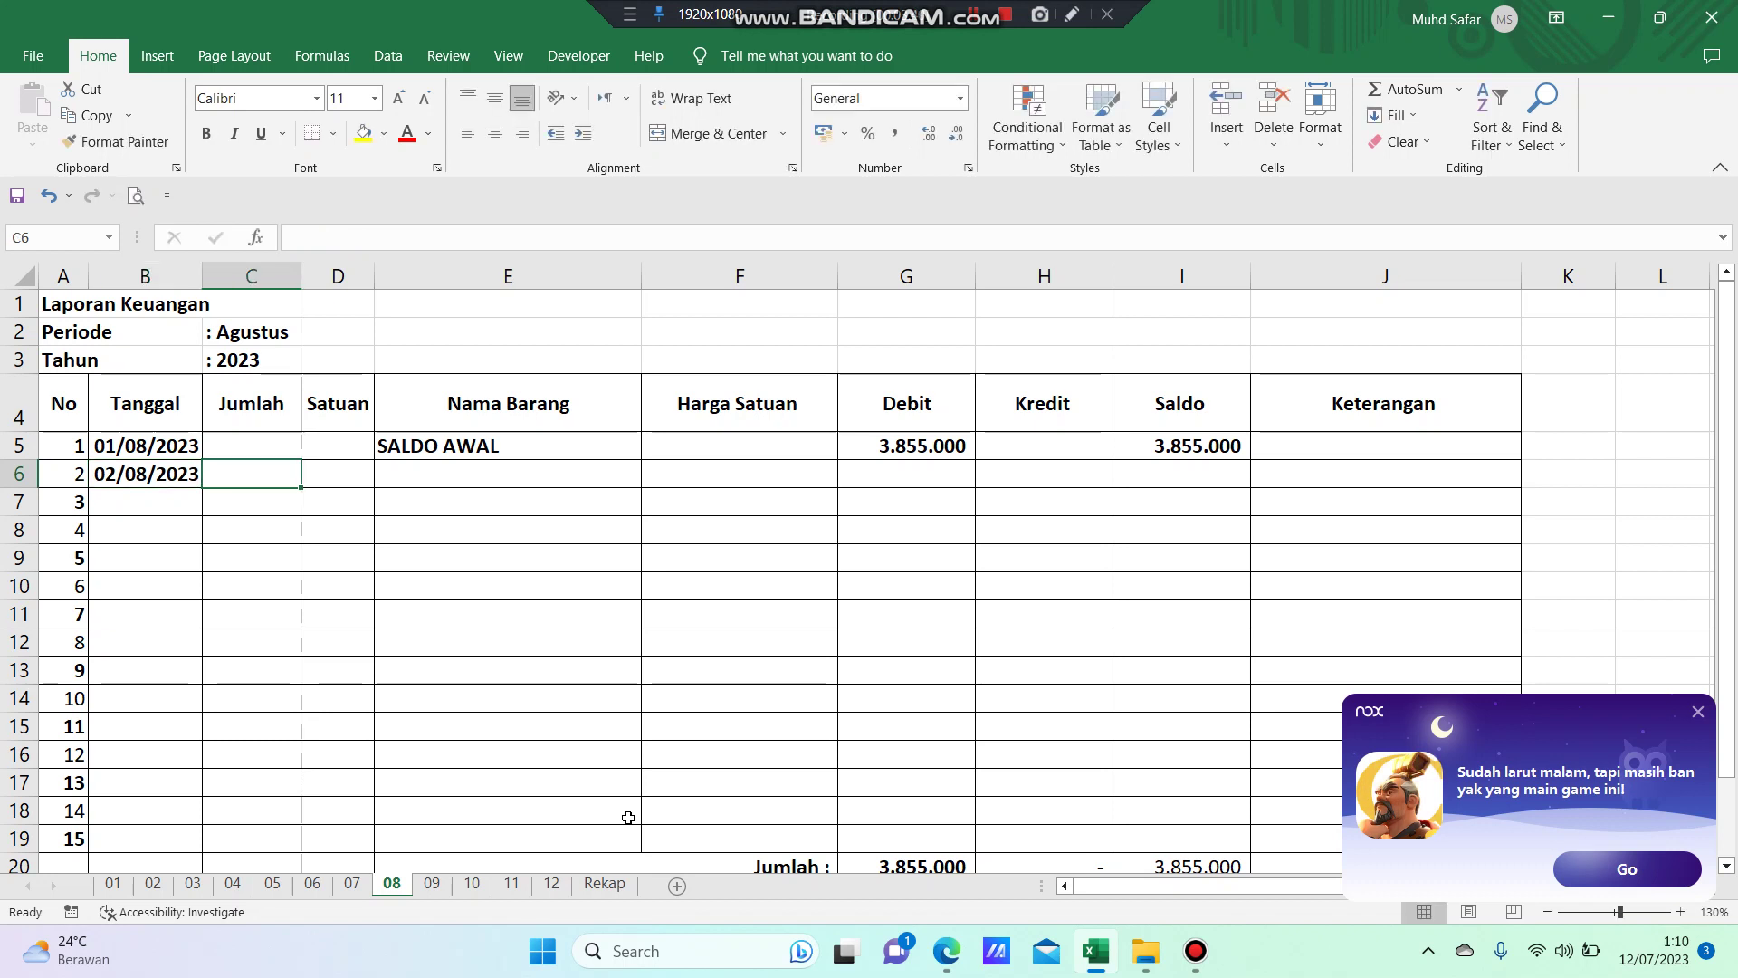
type("2")
key("Tab")
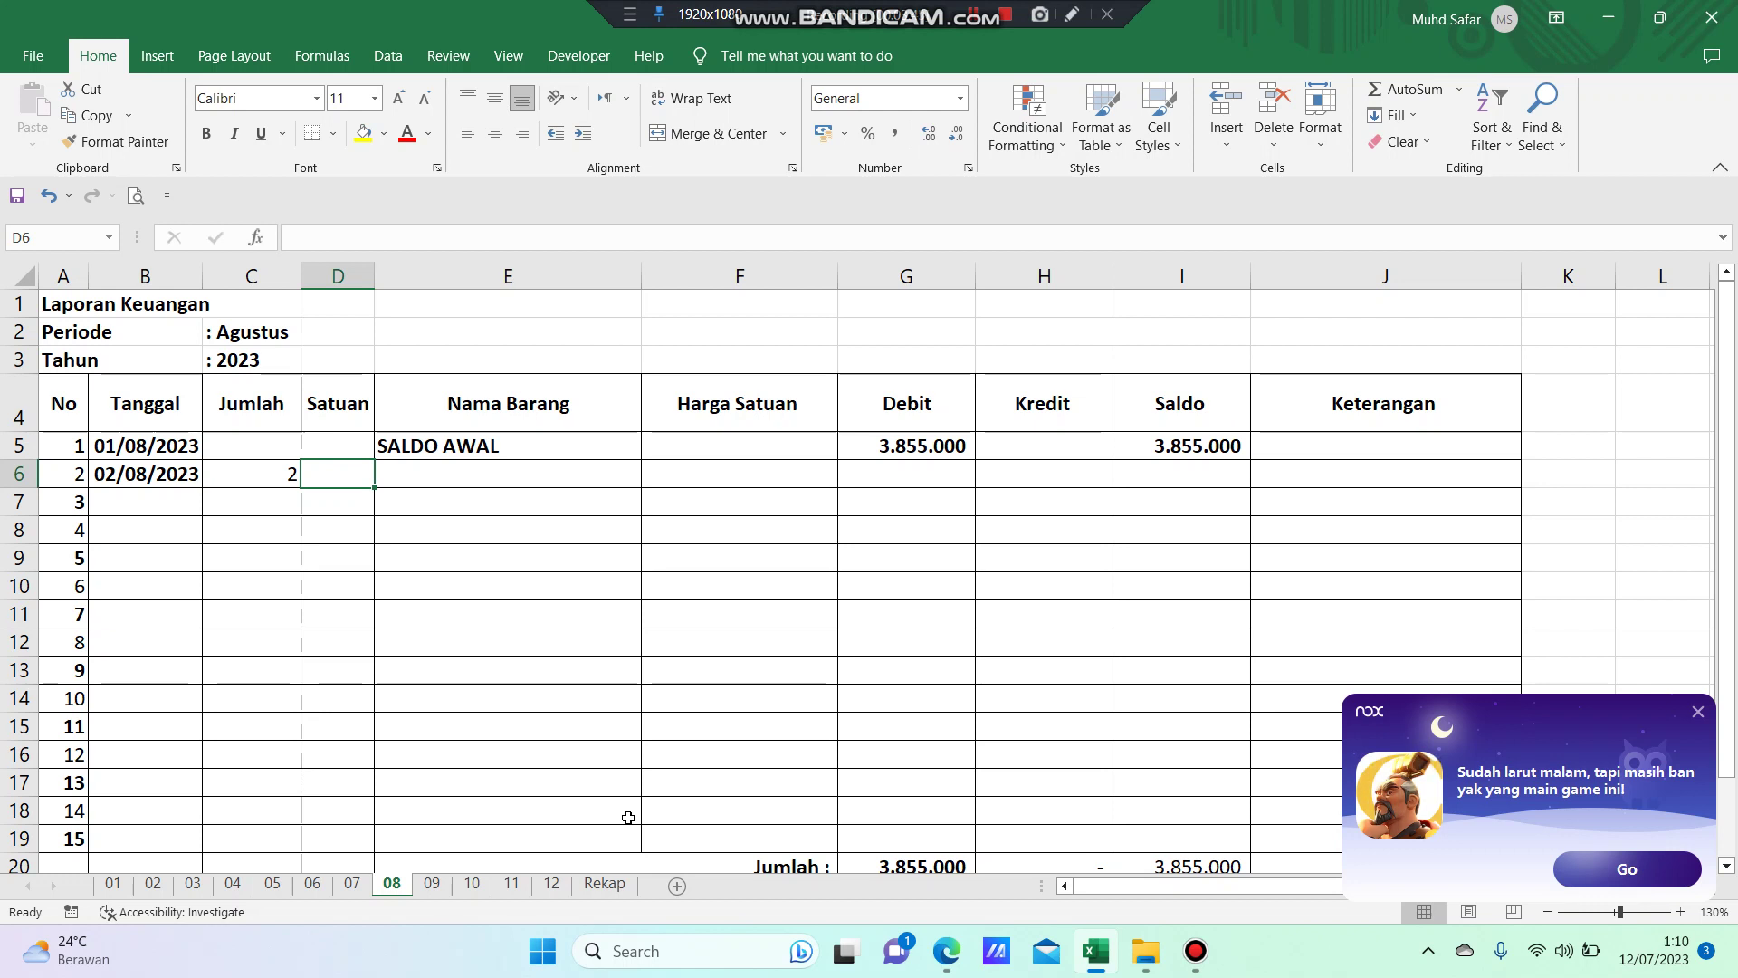
type("rRIM")
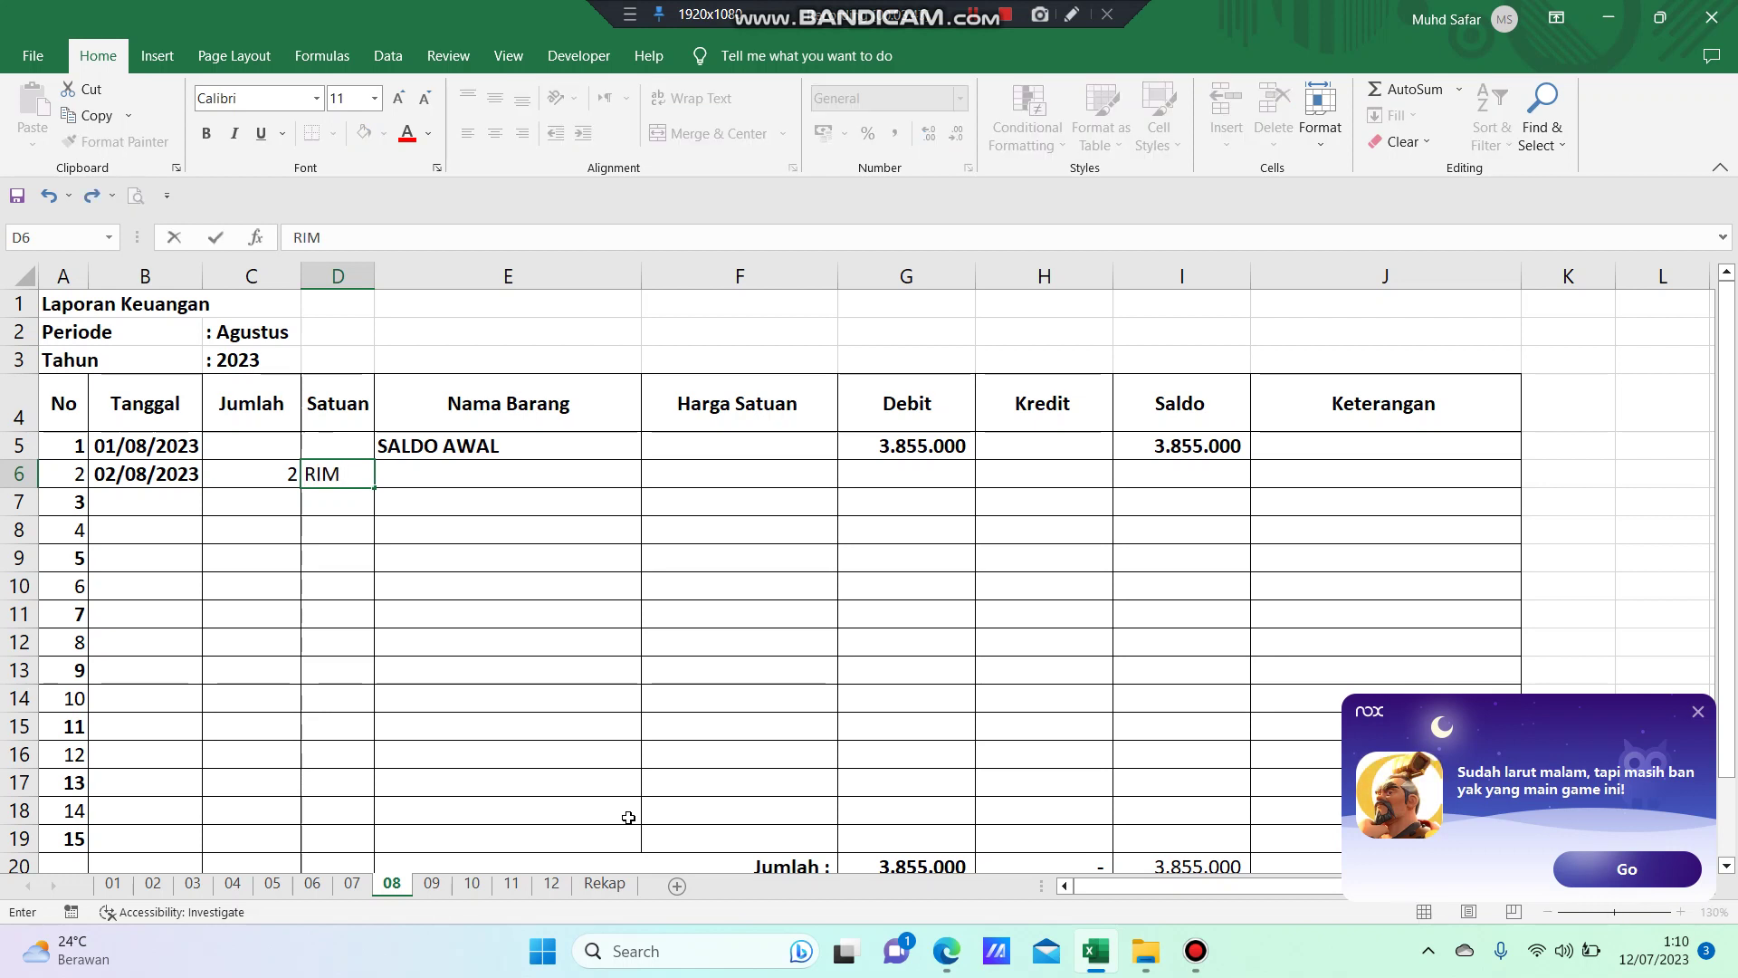
key("Tab")
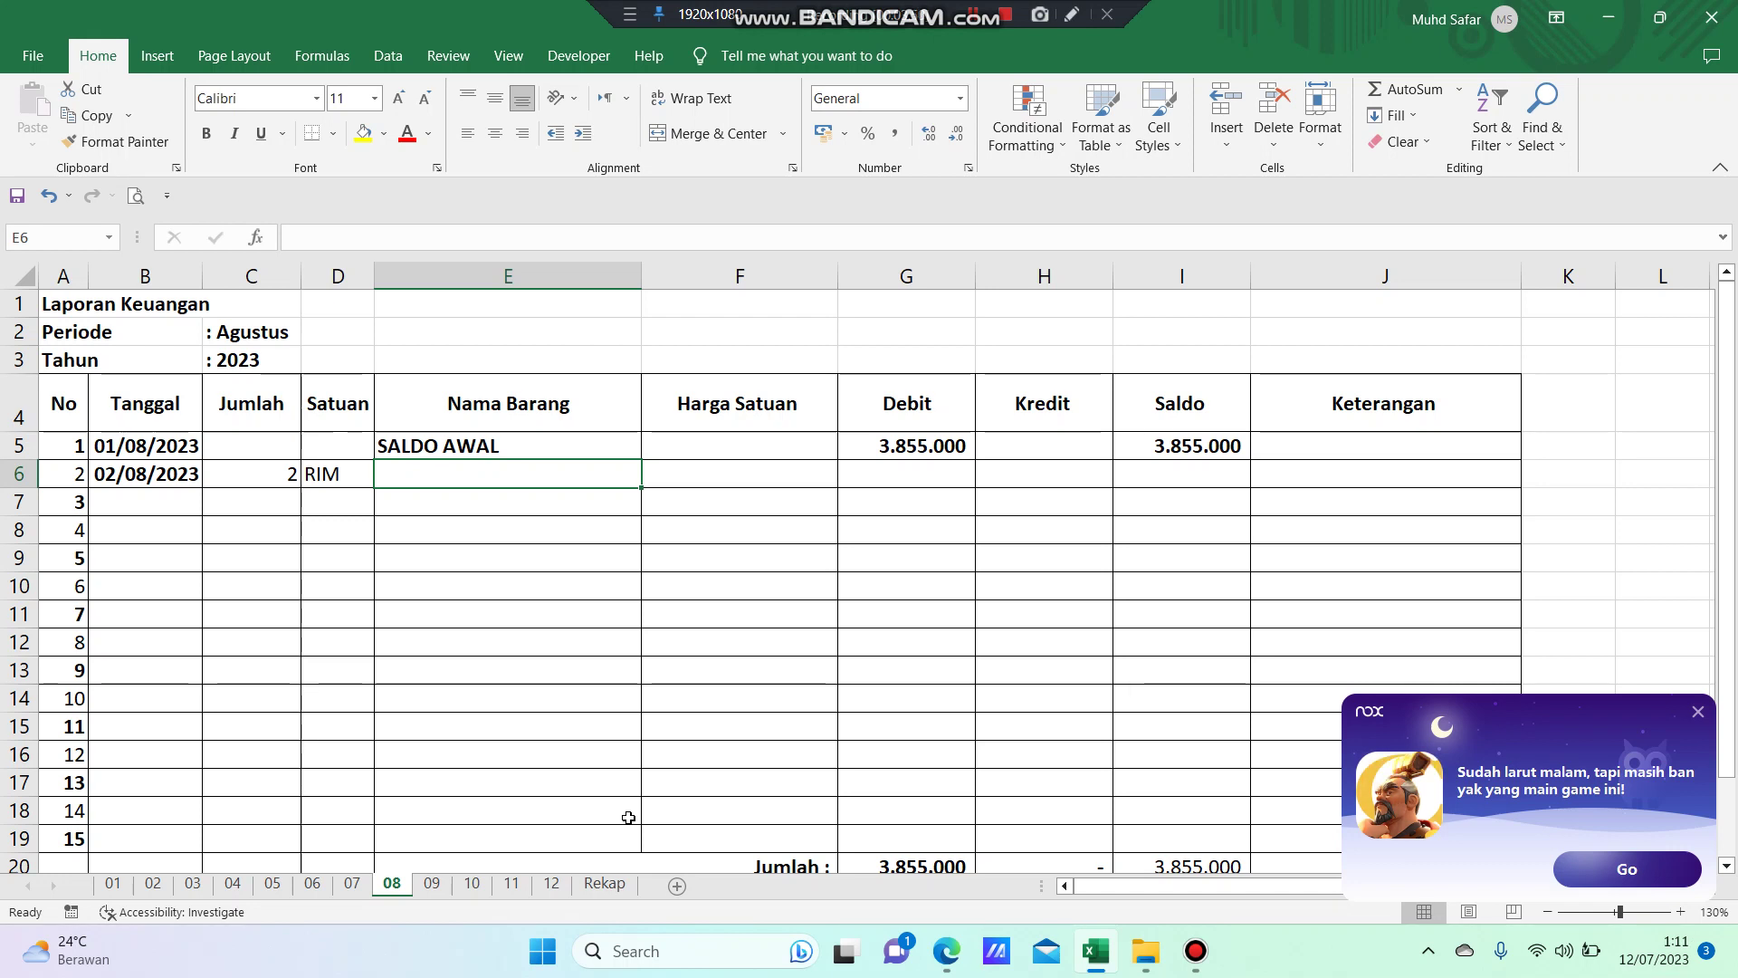
- Enter the item name "Kertas A4" in E6 and the unit price 55000 in F6, dismissing the game advert
type("K")
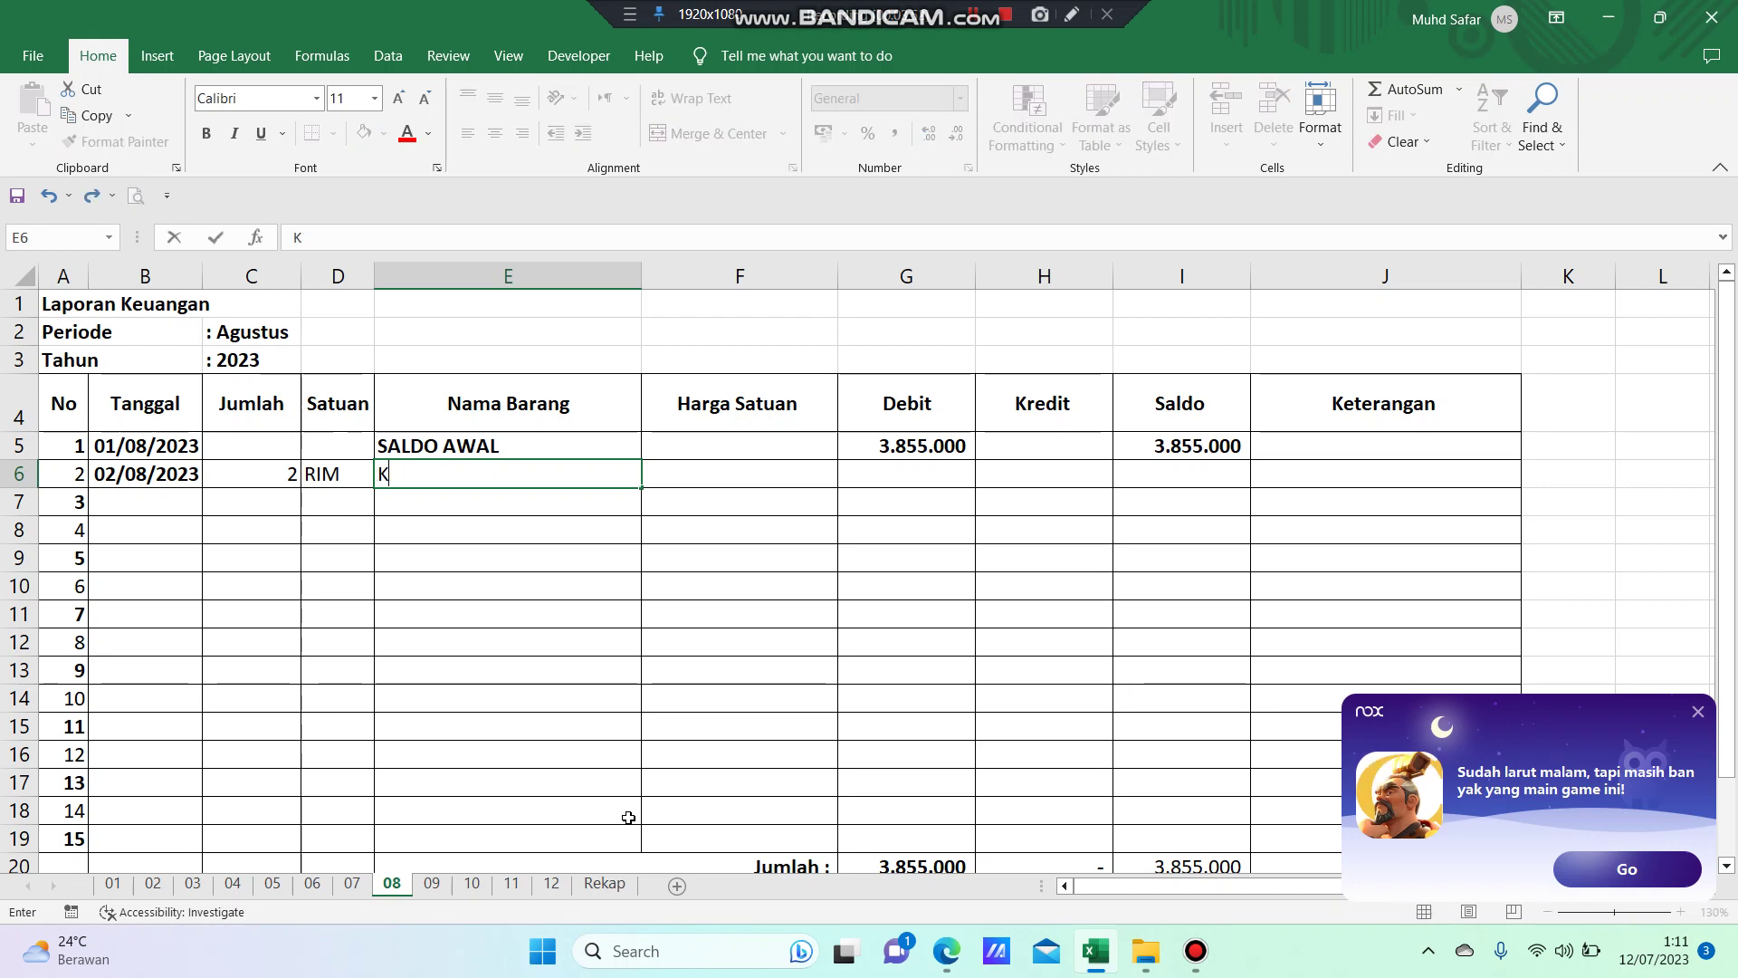
type("ertas A4")
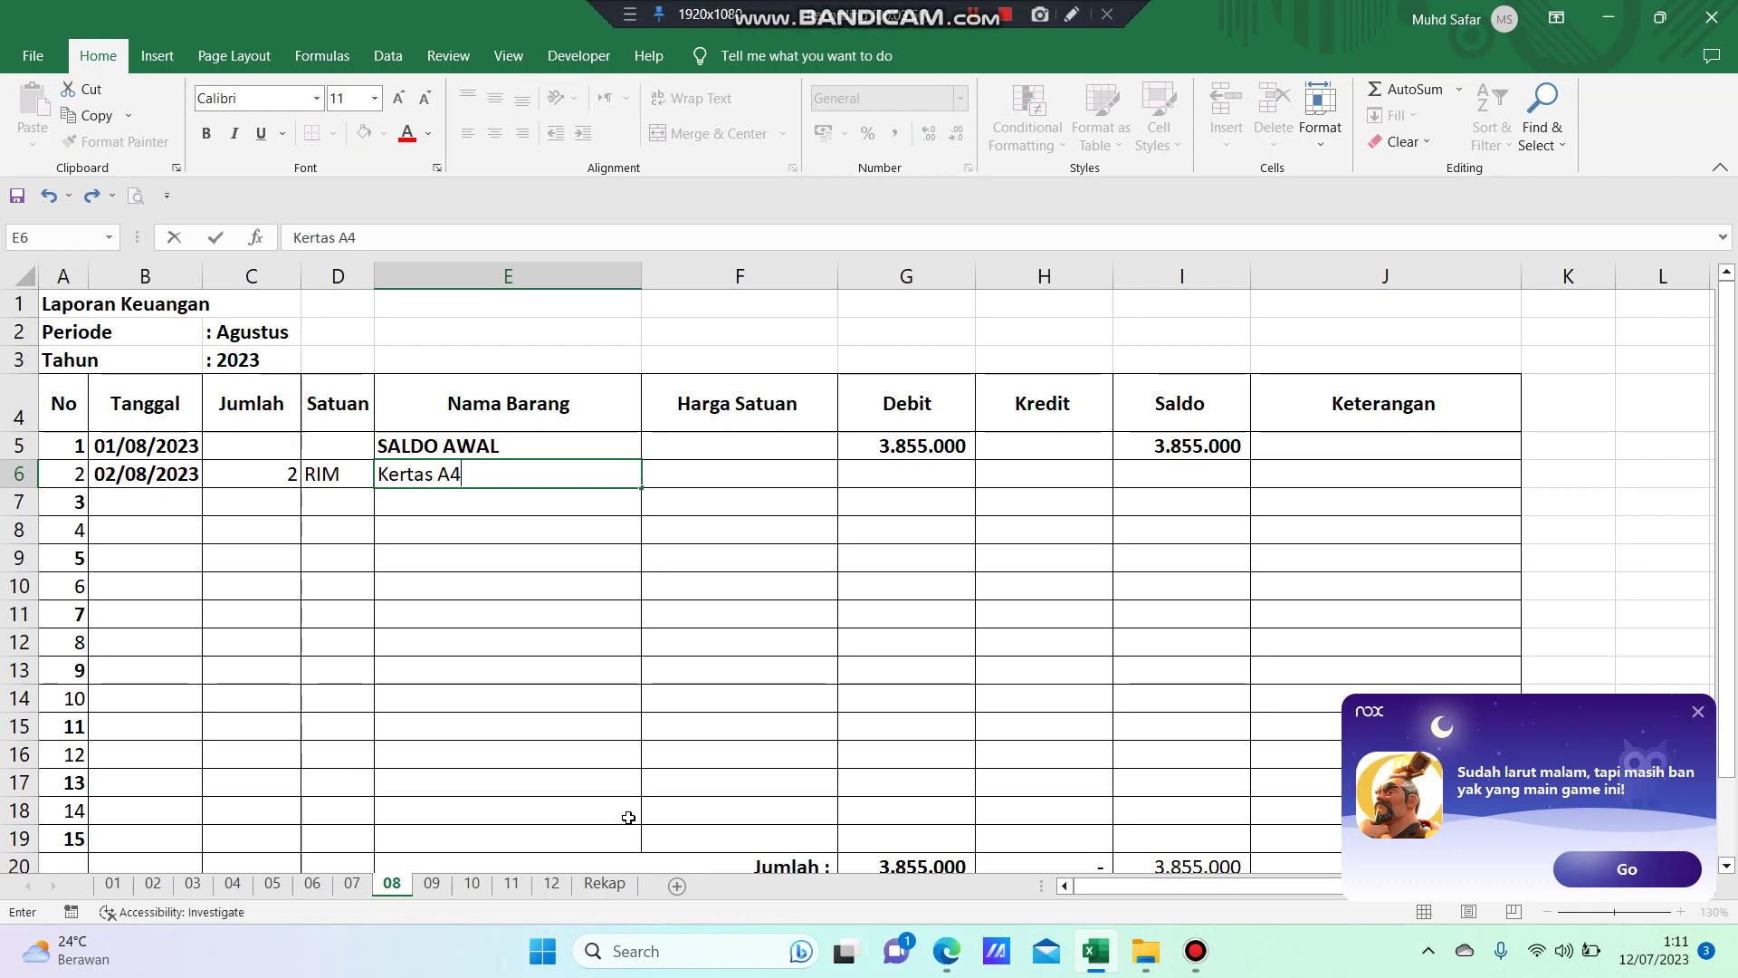
key("Tab")
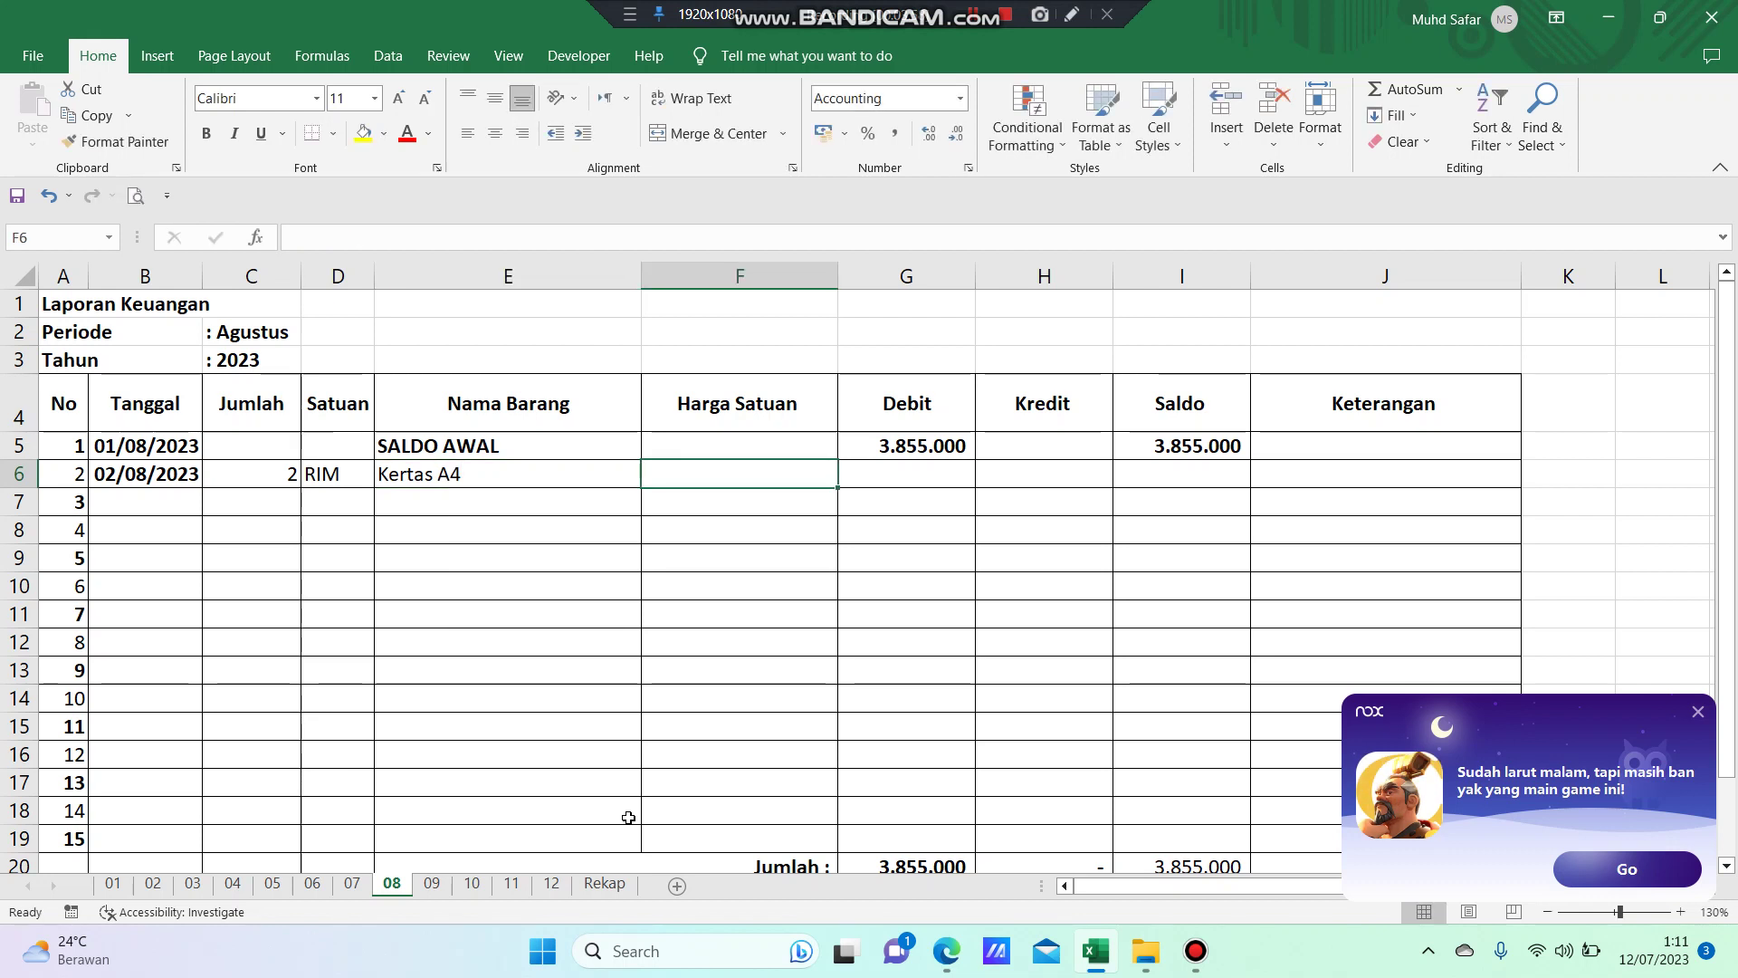
left_click(1695, 715)
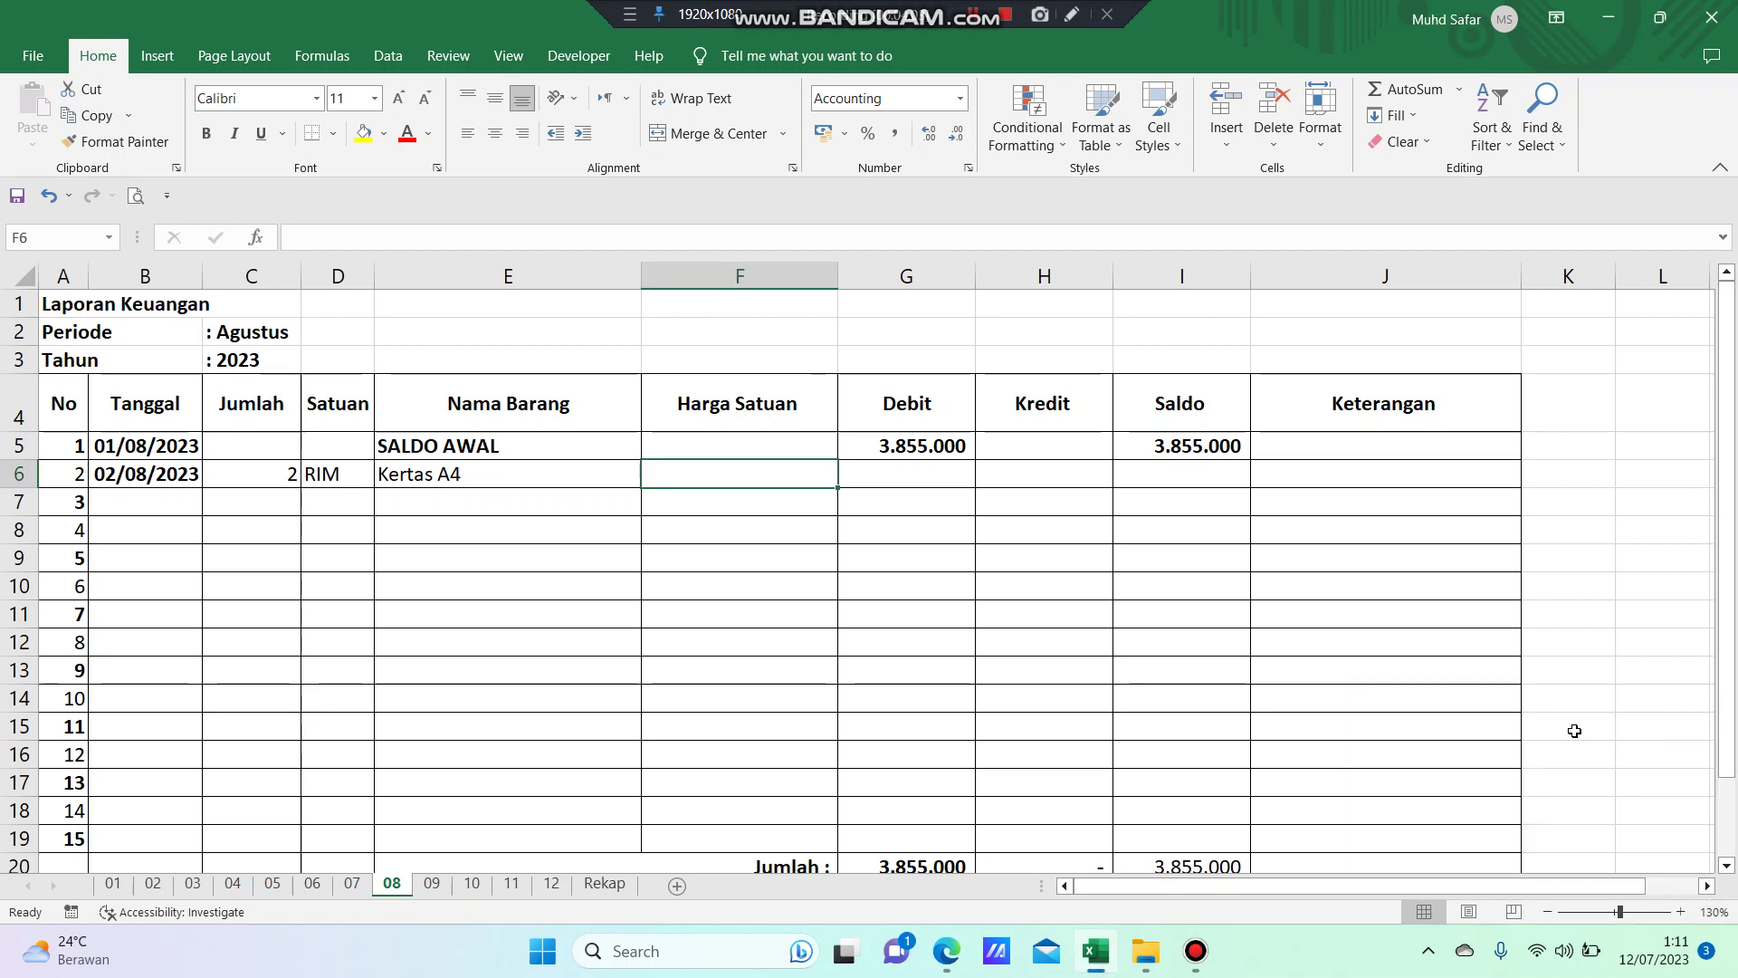
type("55")
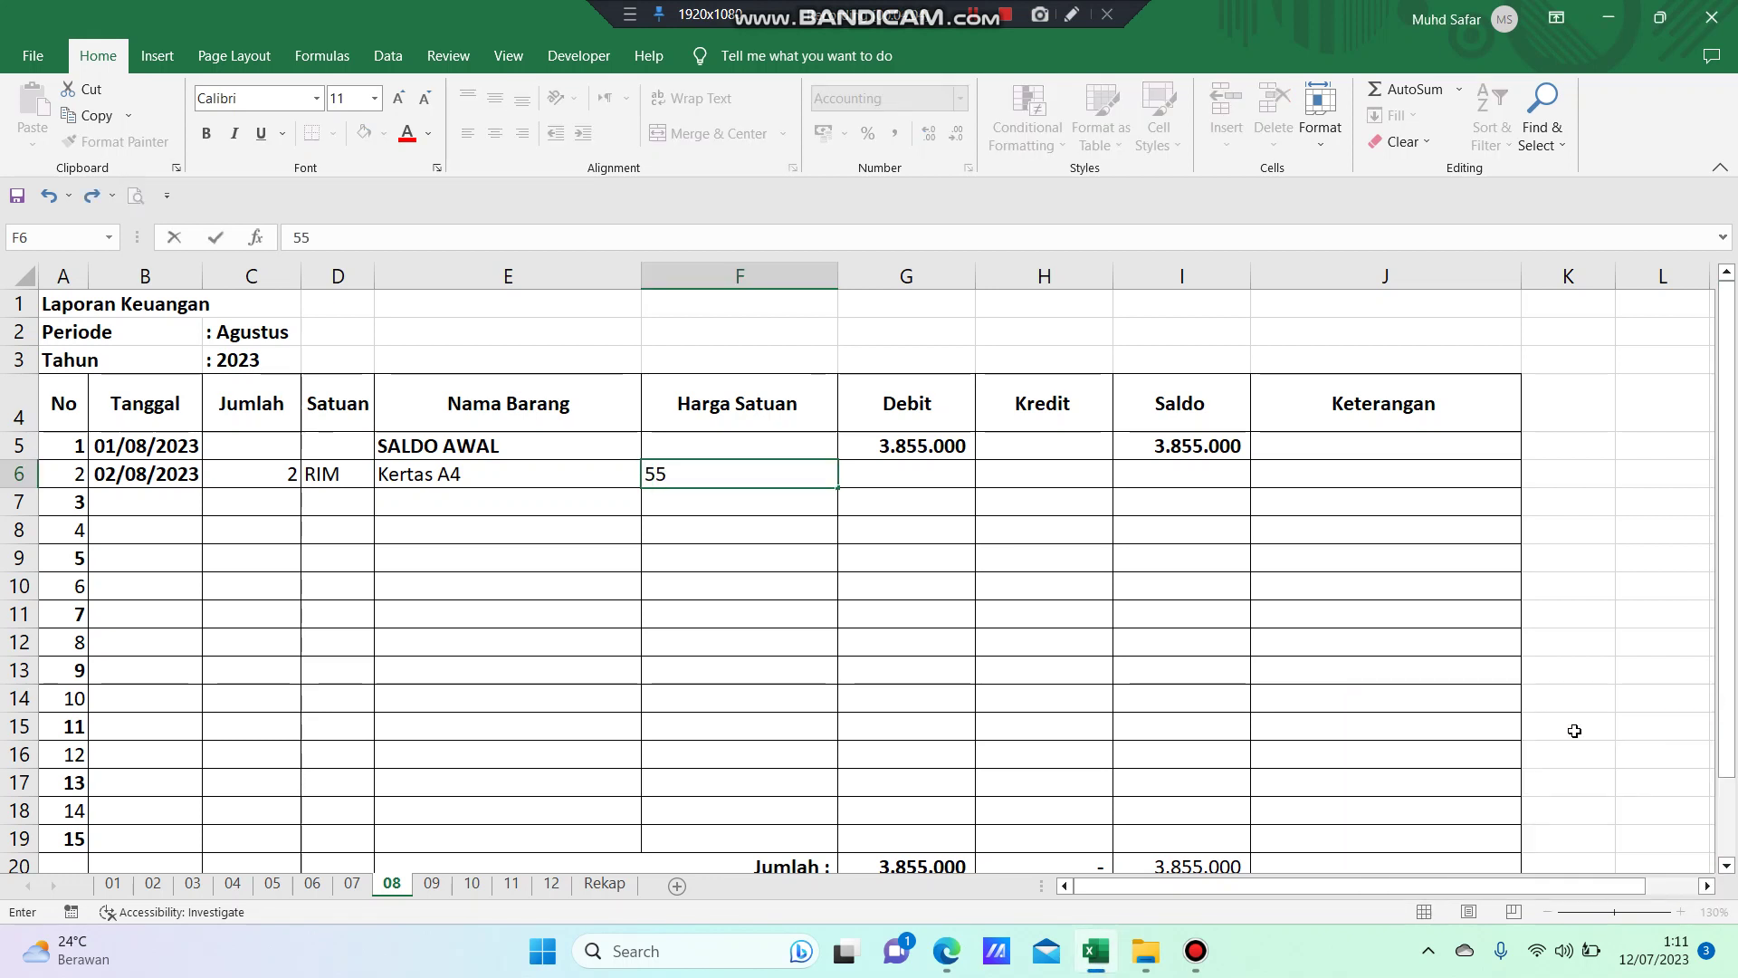
type("000")
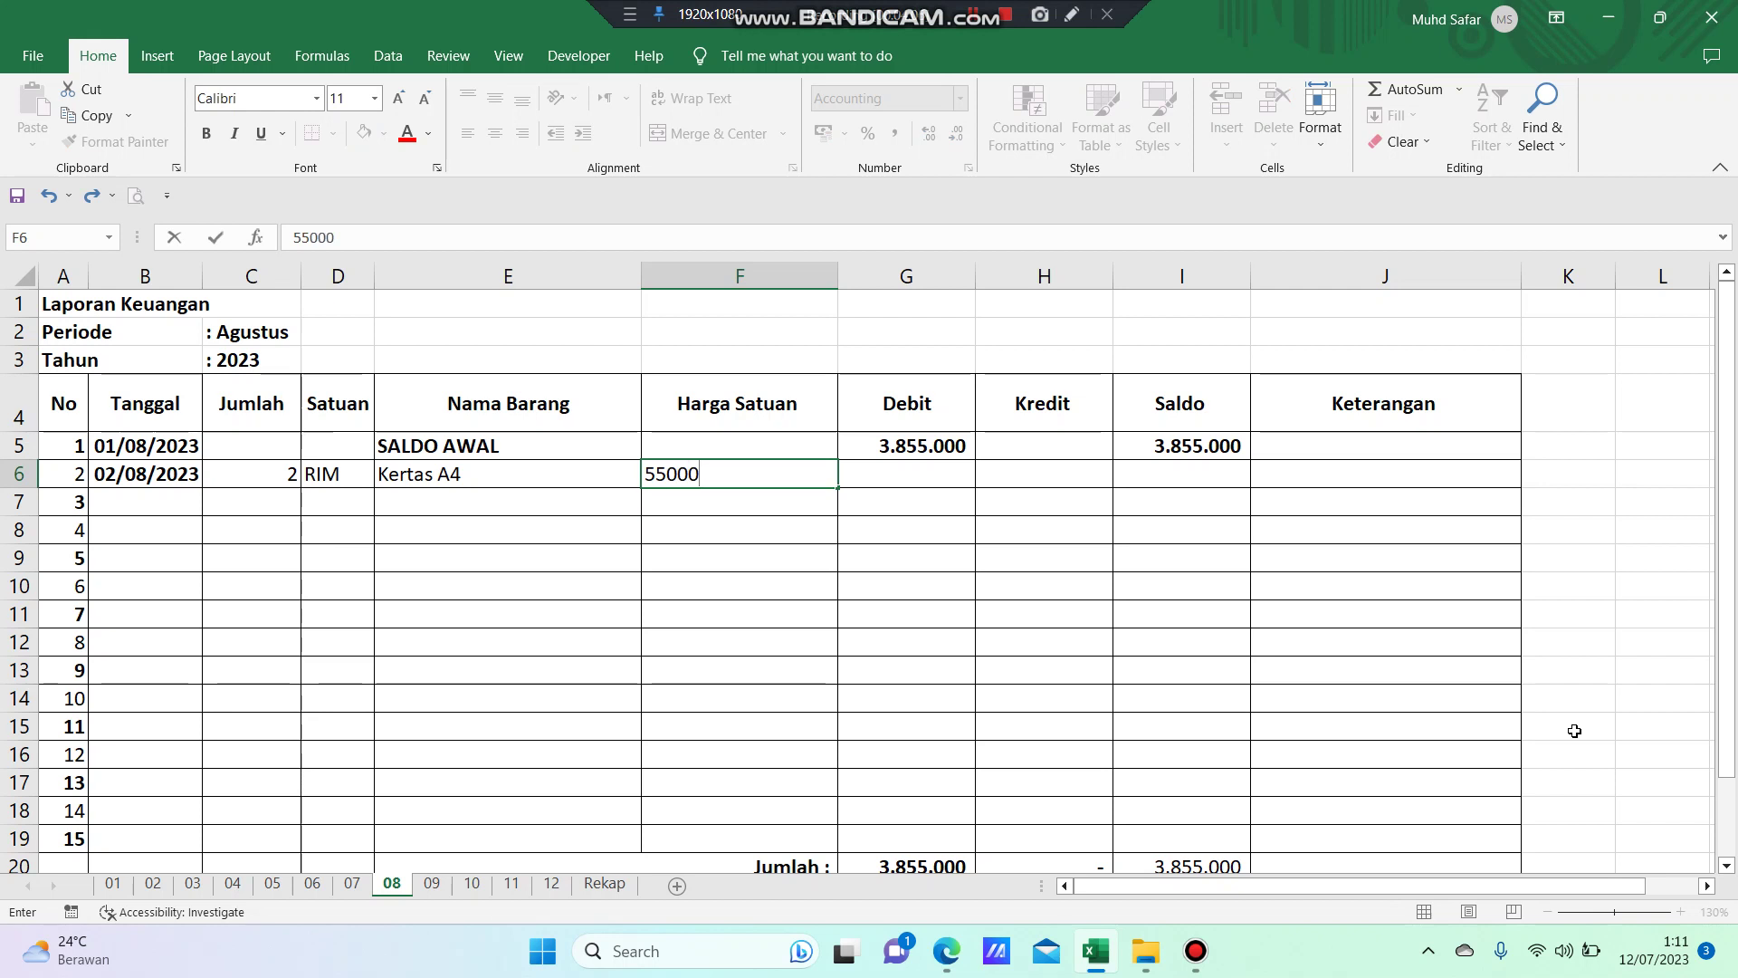
key("Return")
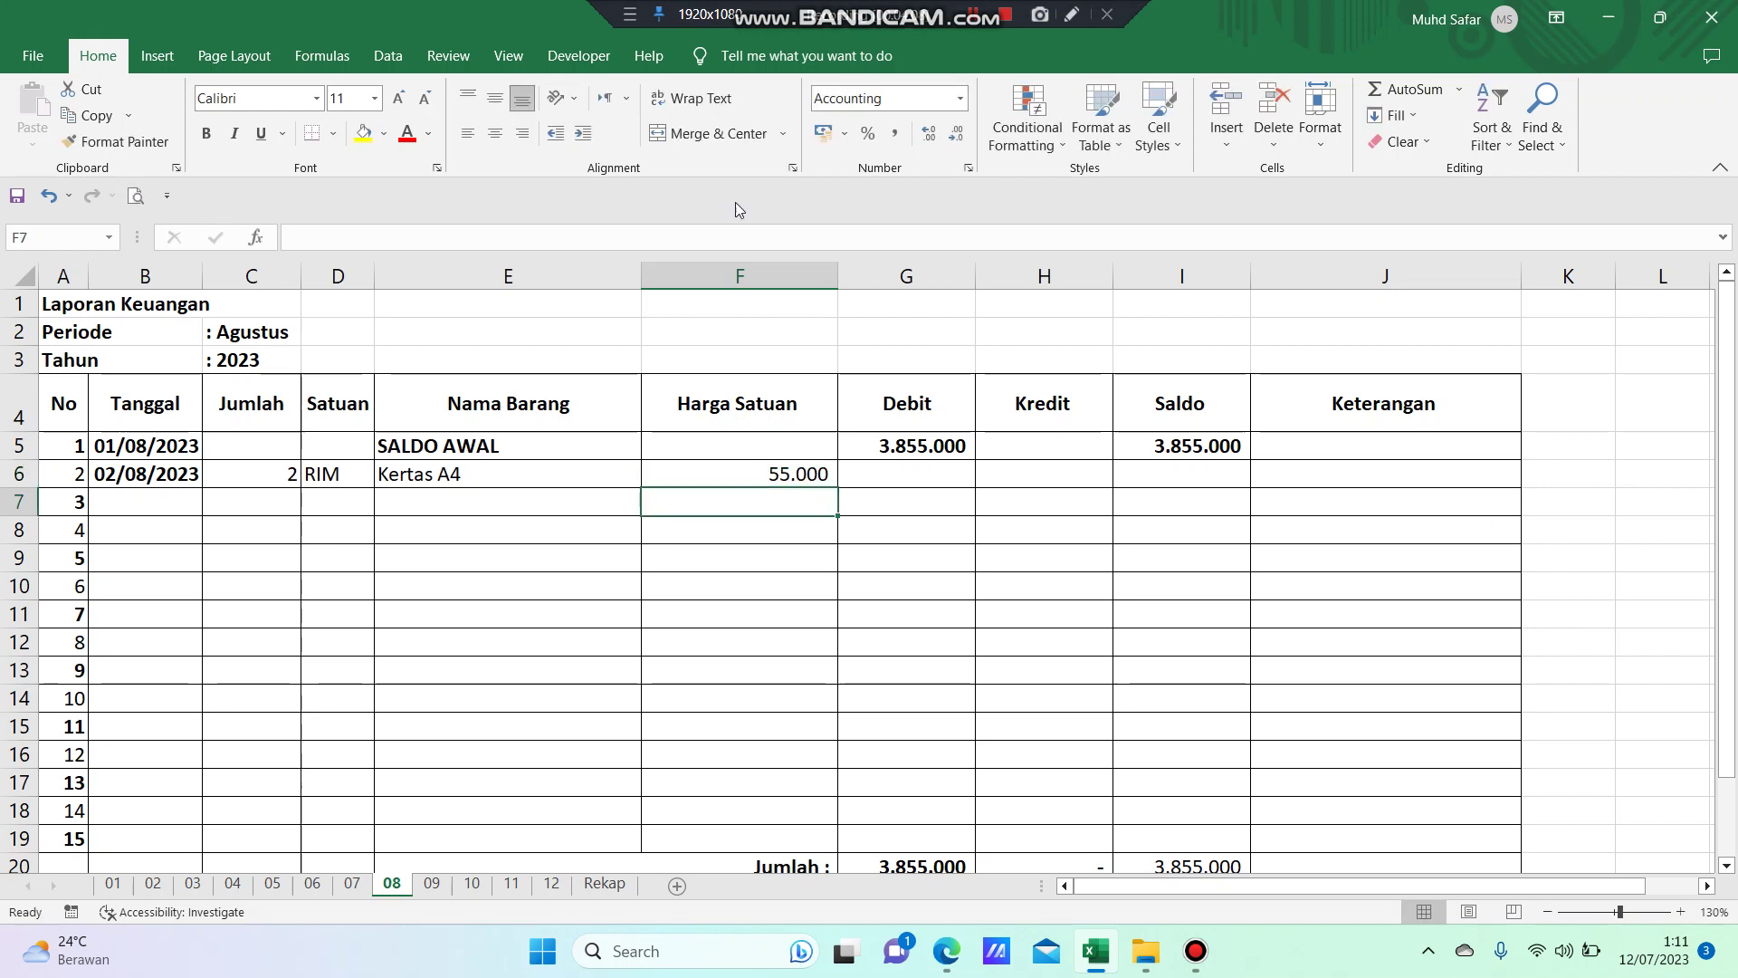
left_click(775, 473)
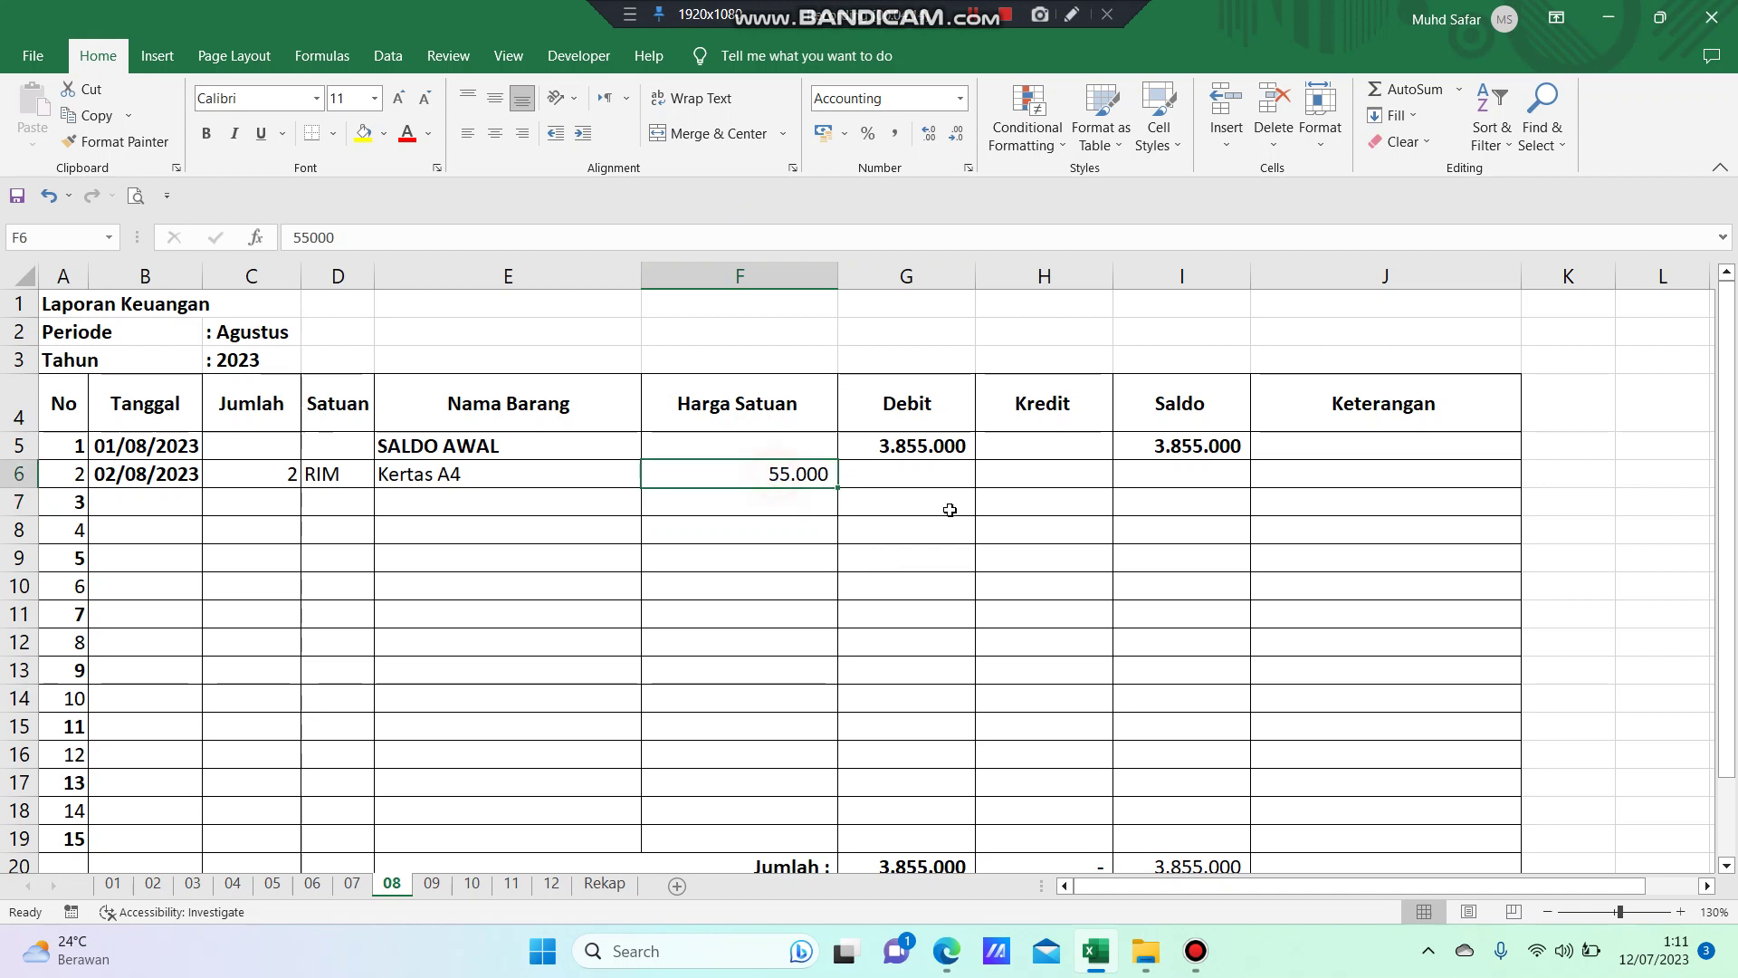
- Calculate the Kredit amount in H6 as quantity times unit price with =C6*F6
left_click(1059, 476)
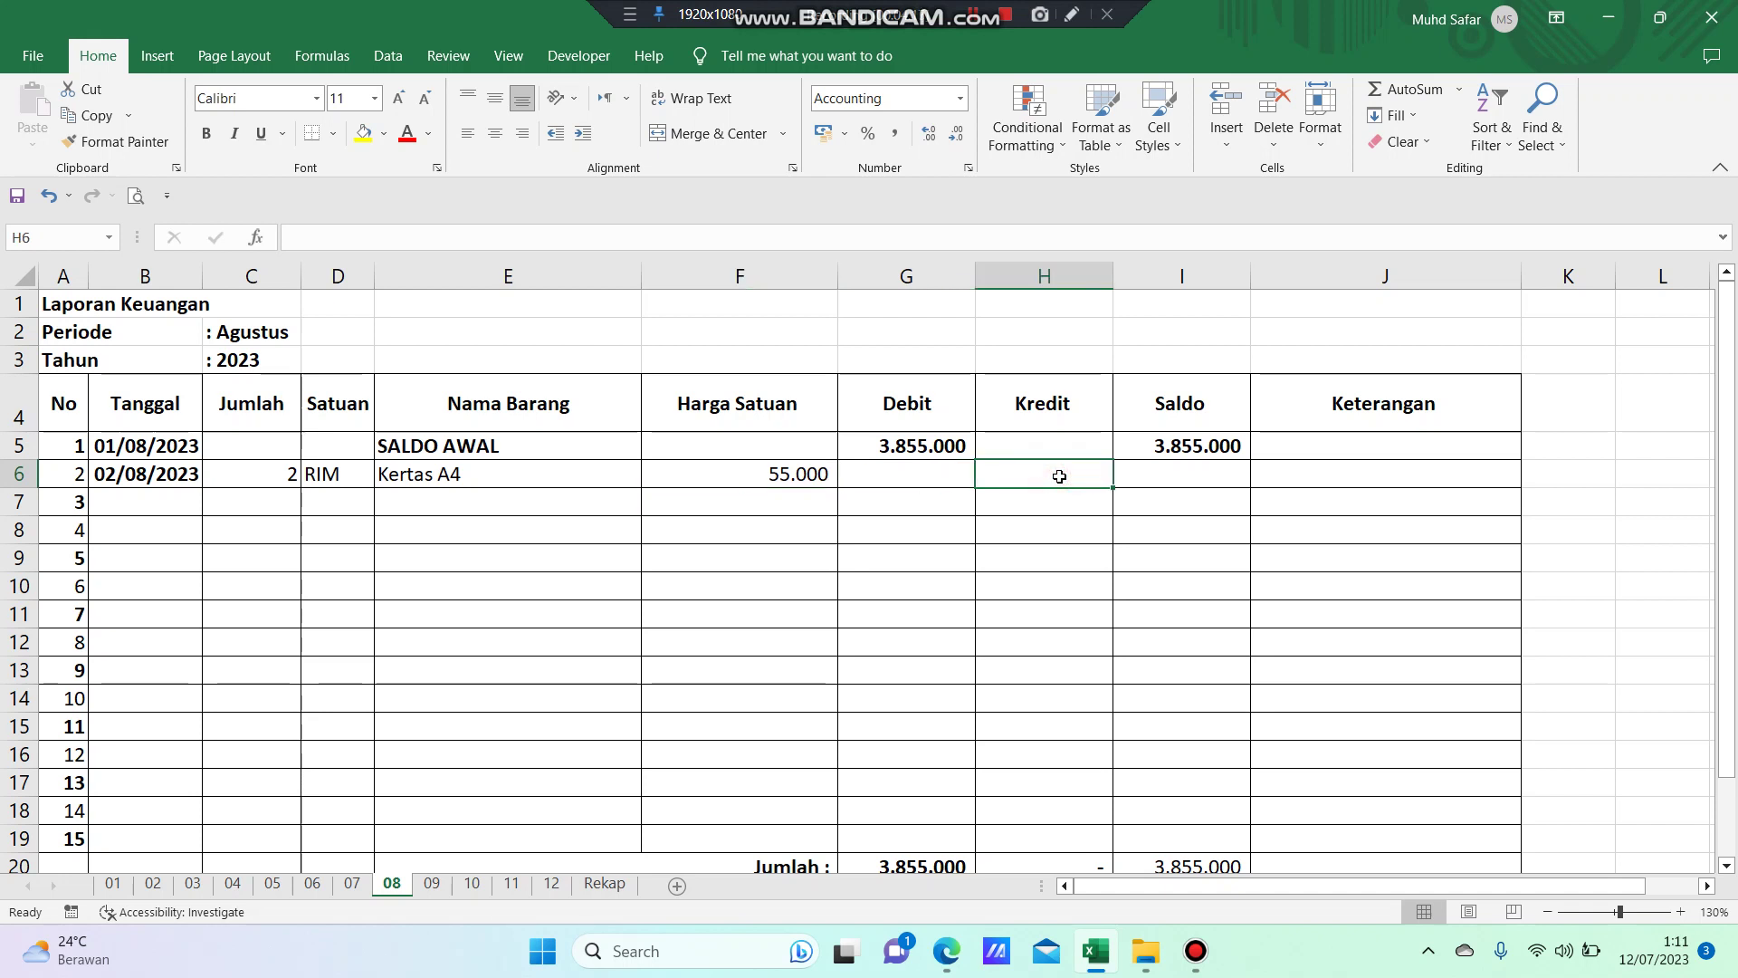
type("=")
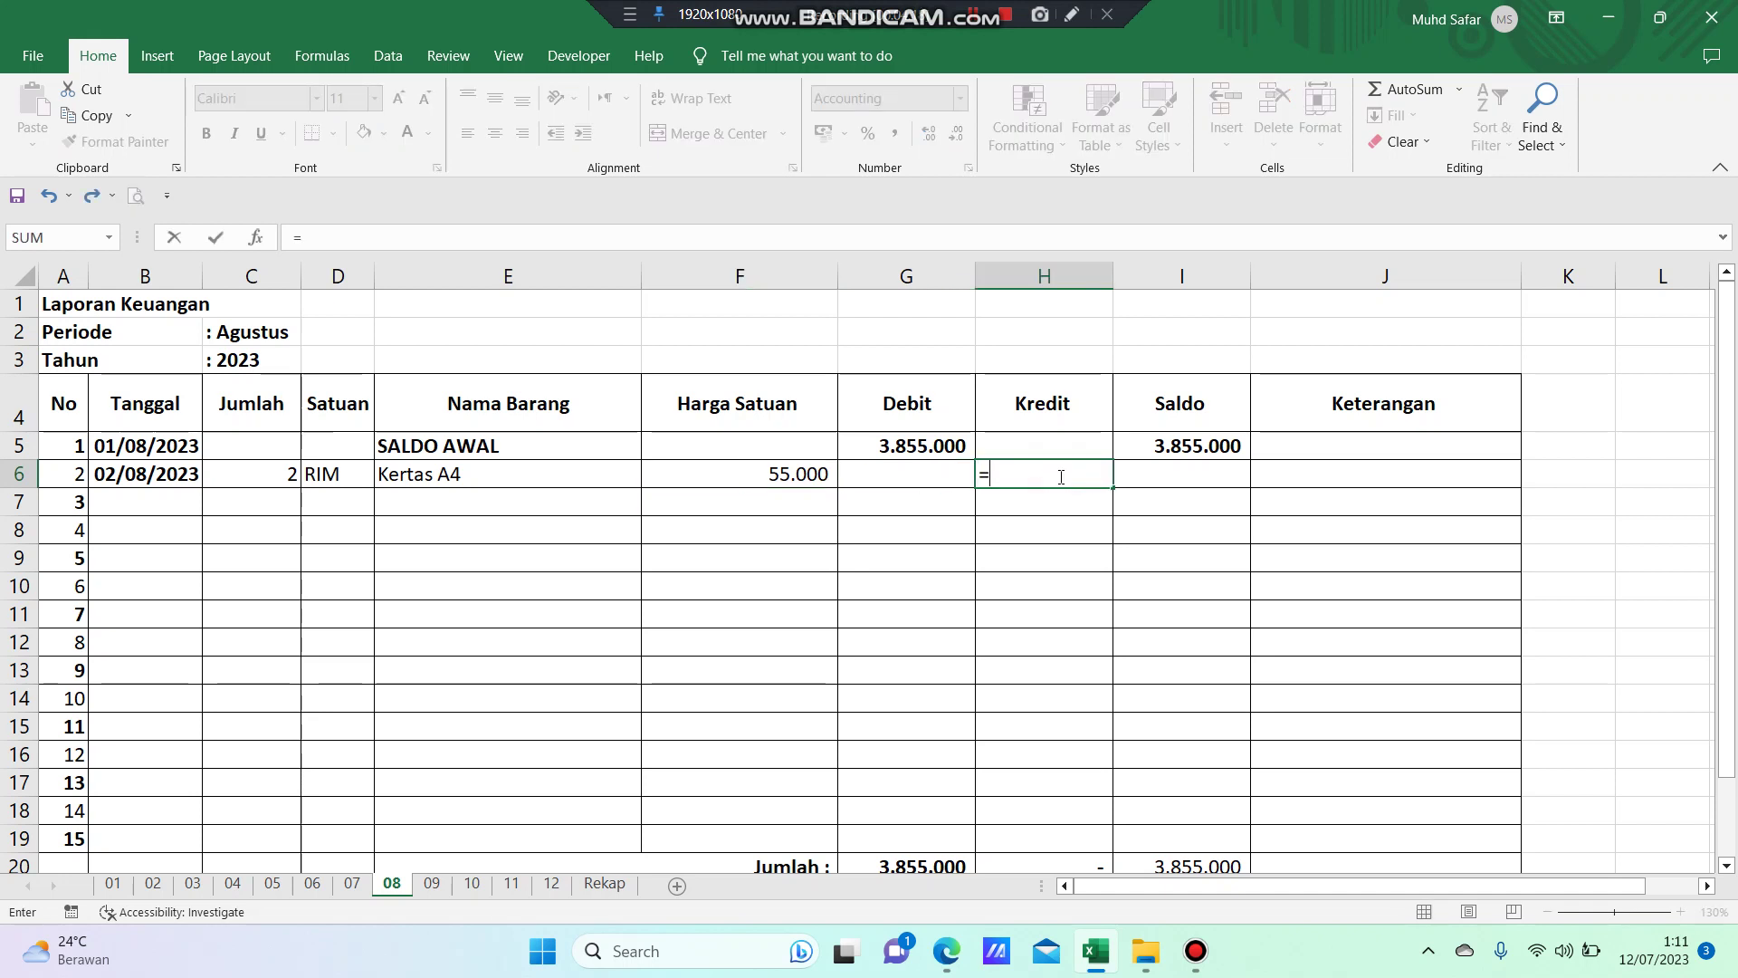
left_click(259, 485)
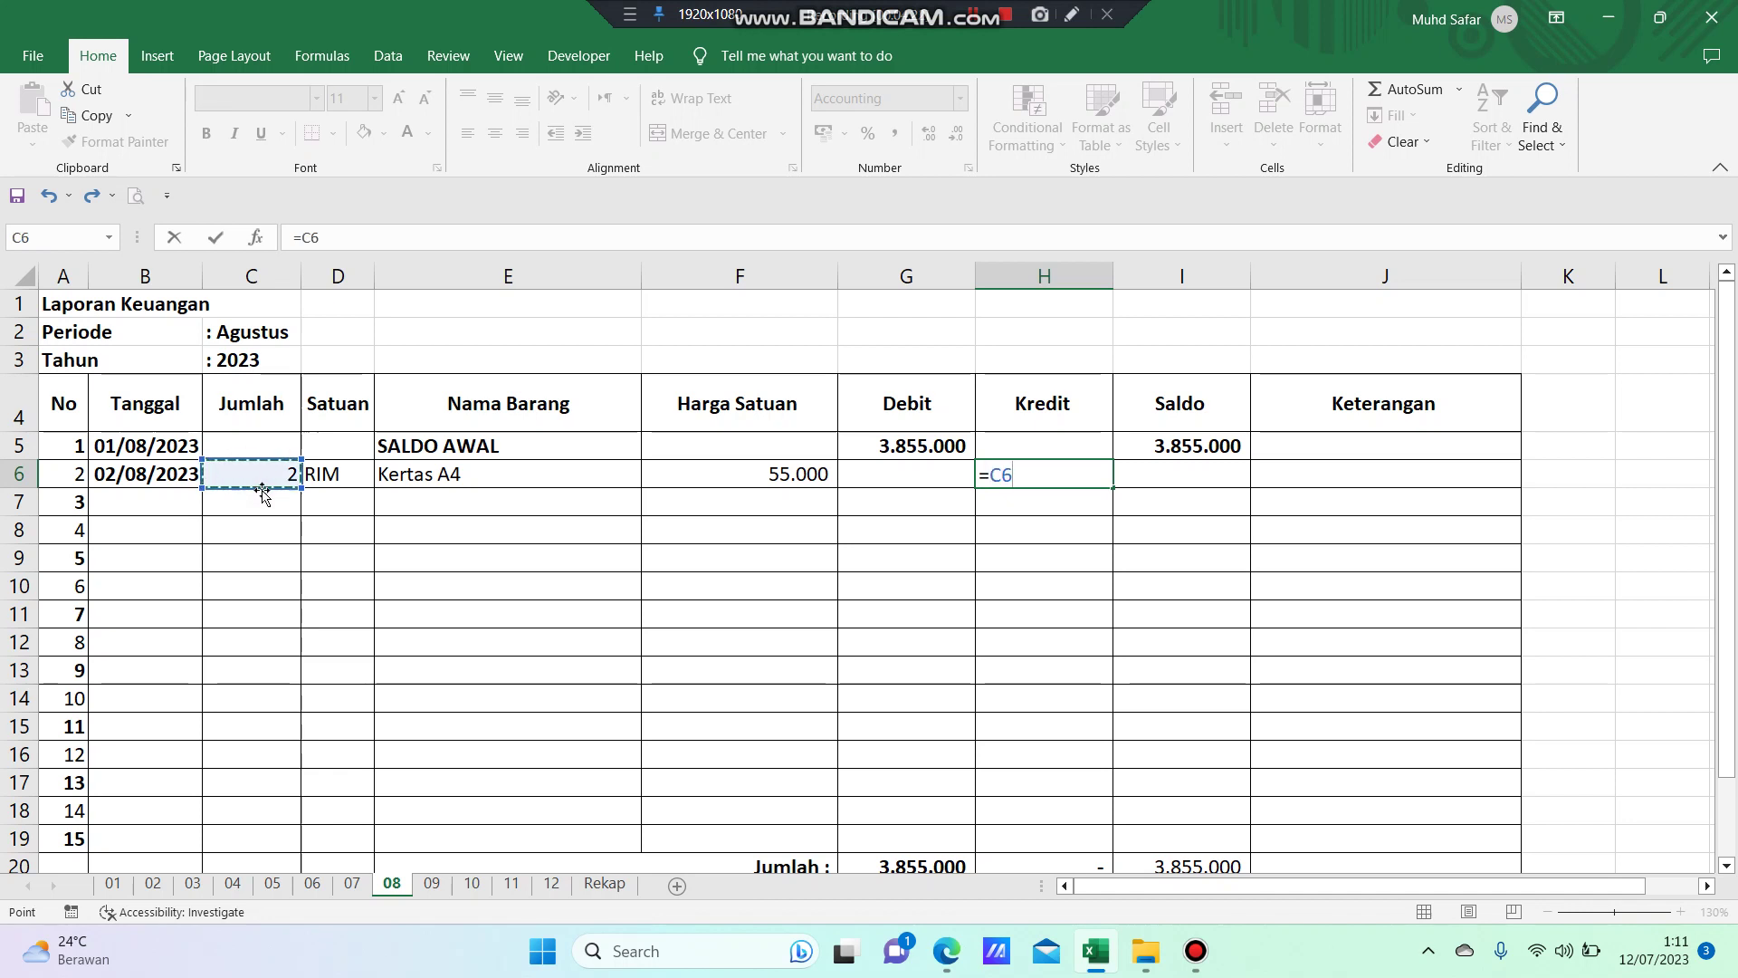
type("*")
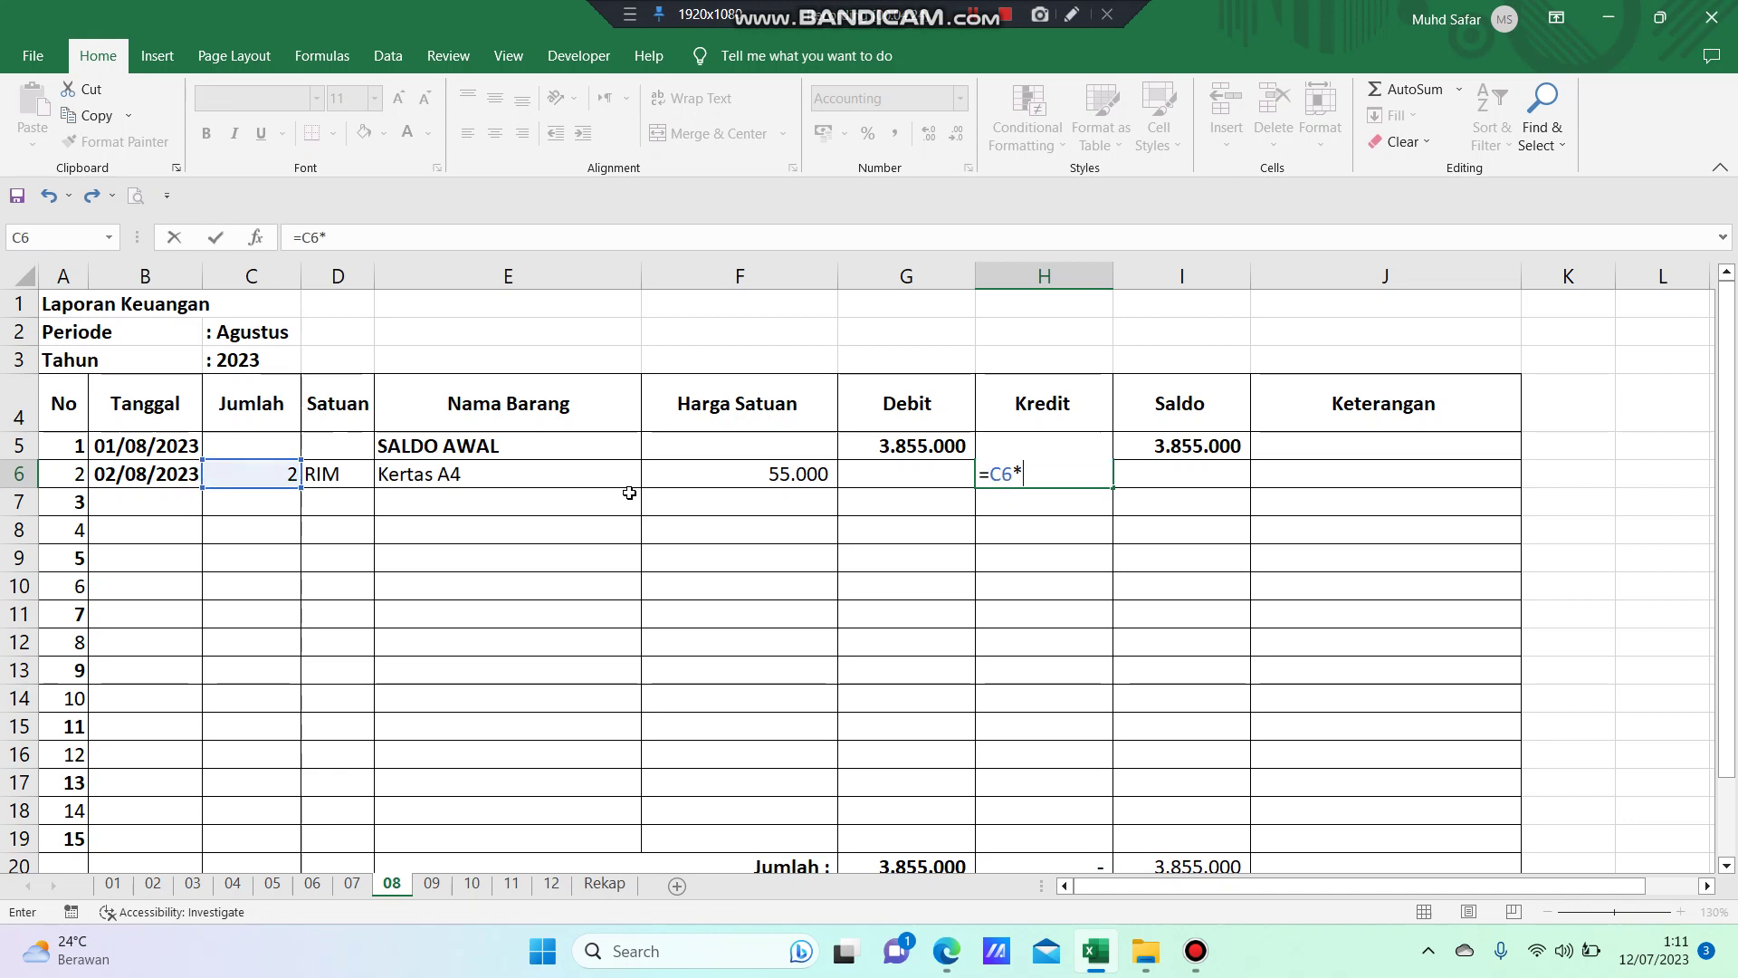
left_click(700, 472)
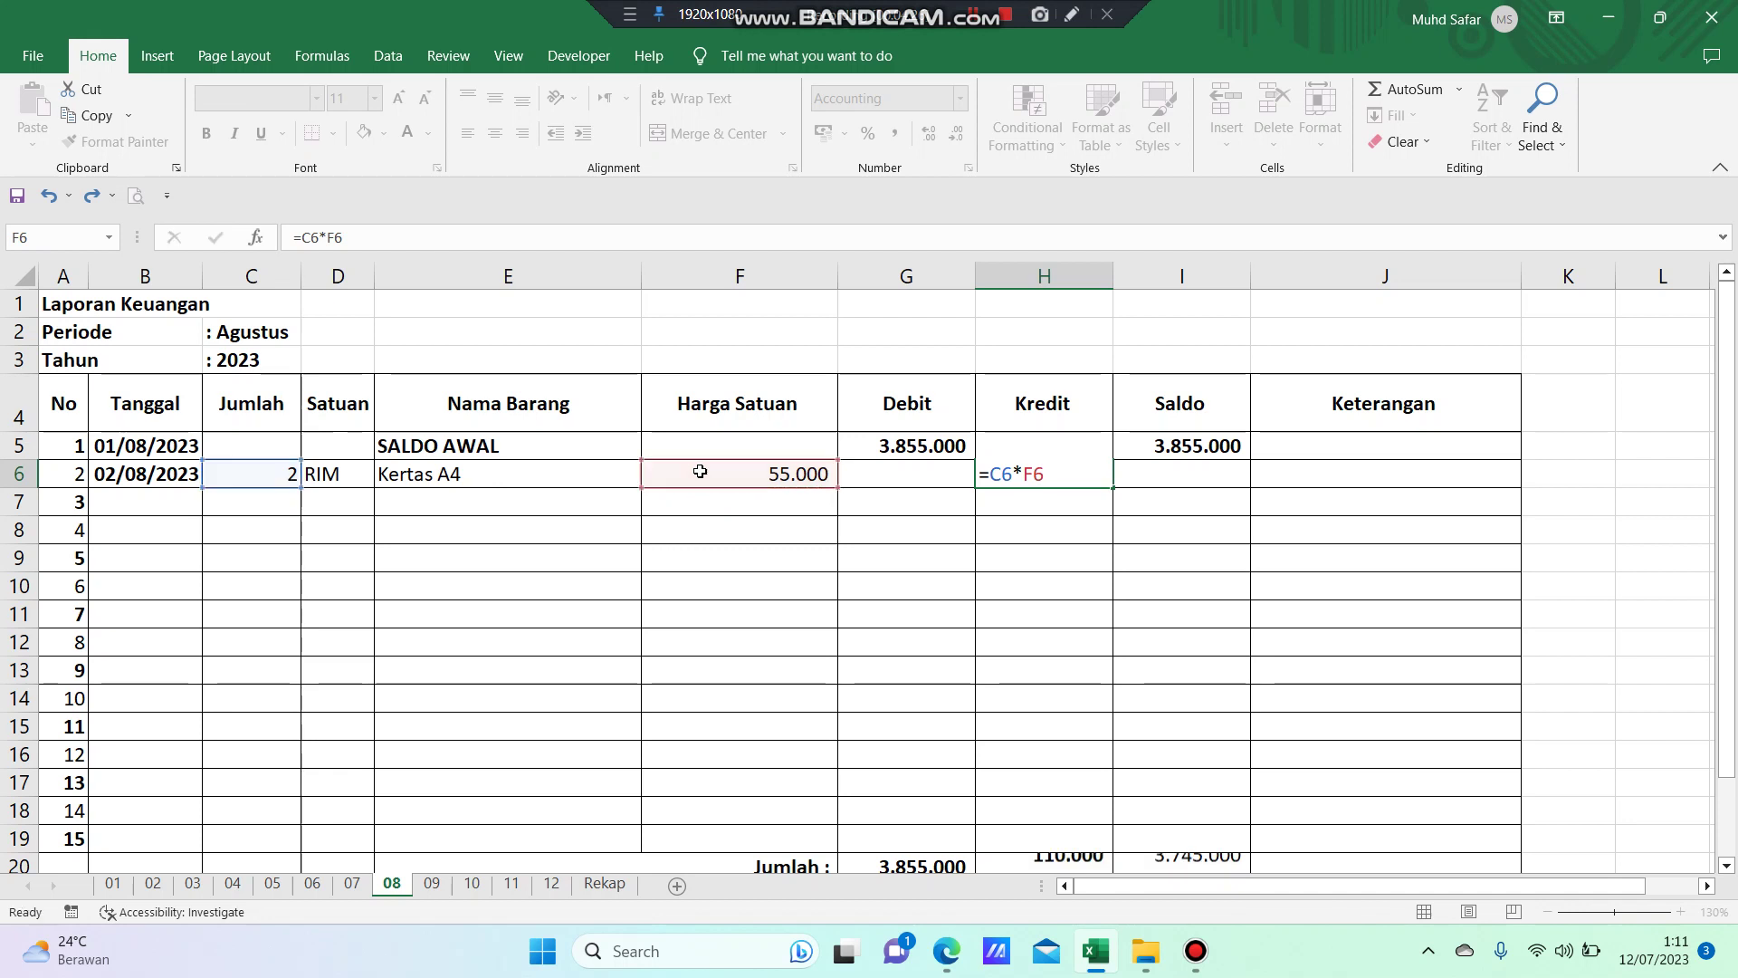
key("Return")
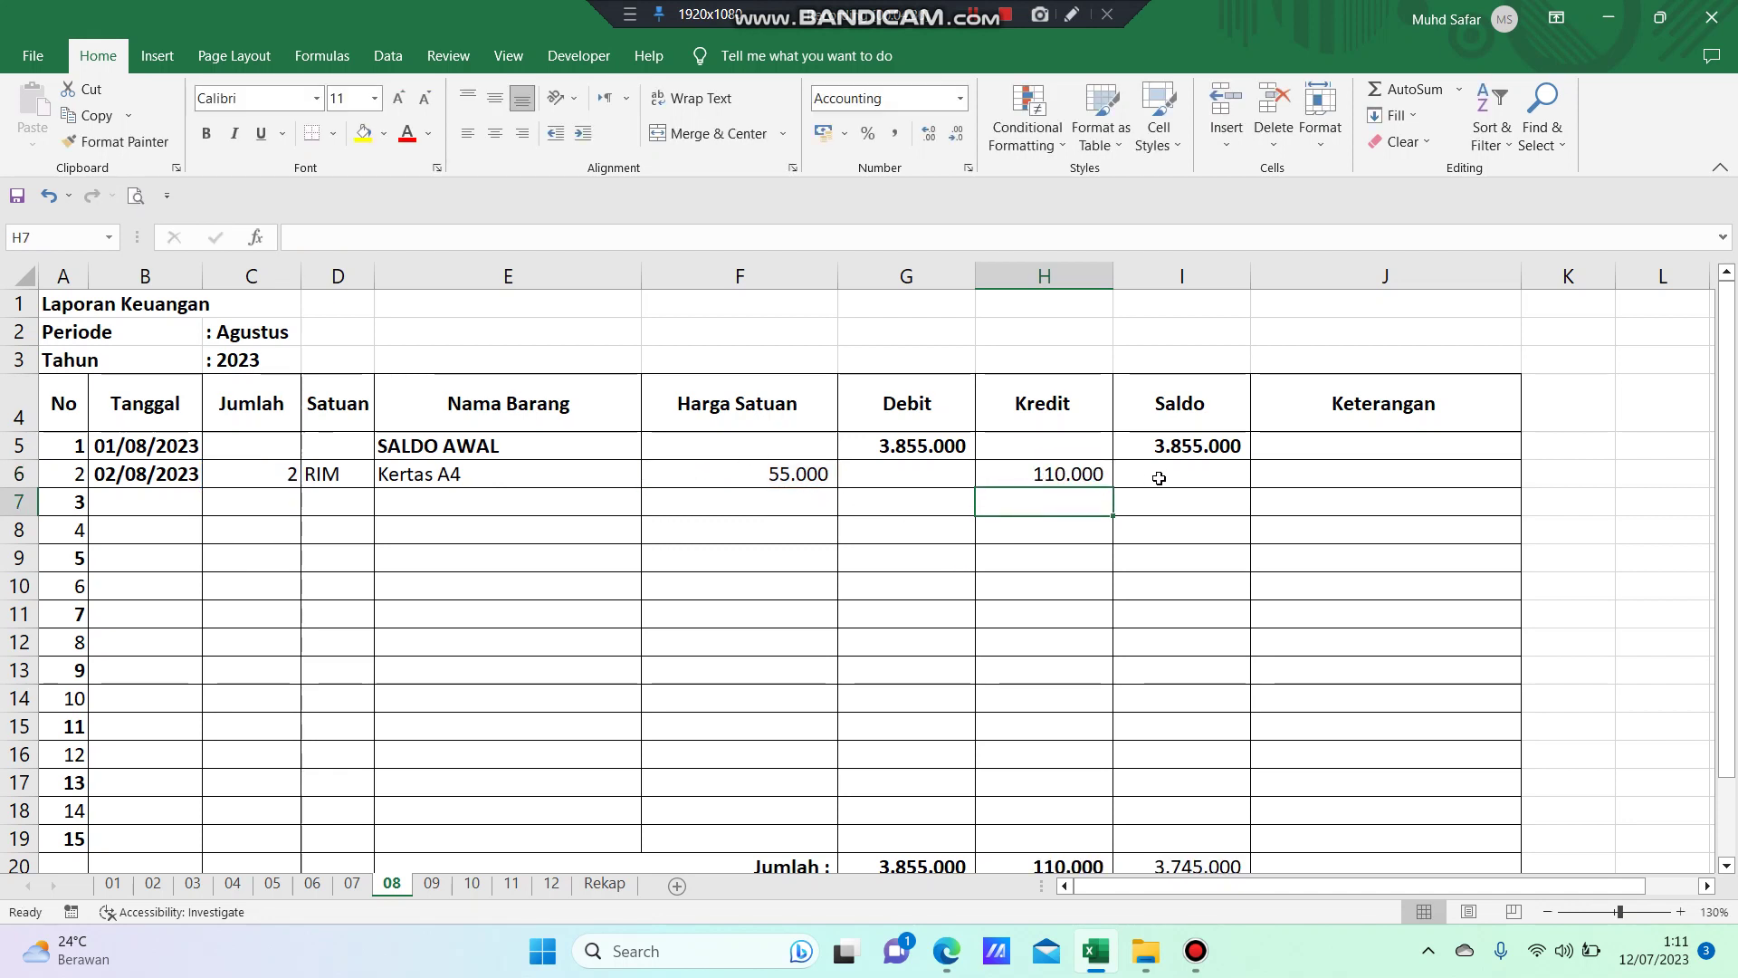
- Calculate the Saldo for the Kertas A4 row in I6 with the formula =(I5+G6)-H6
left_click(1189, 473)
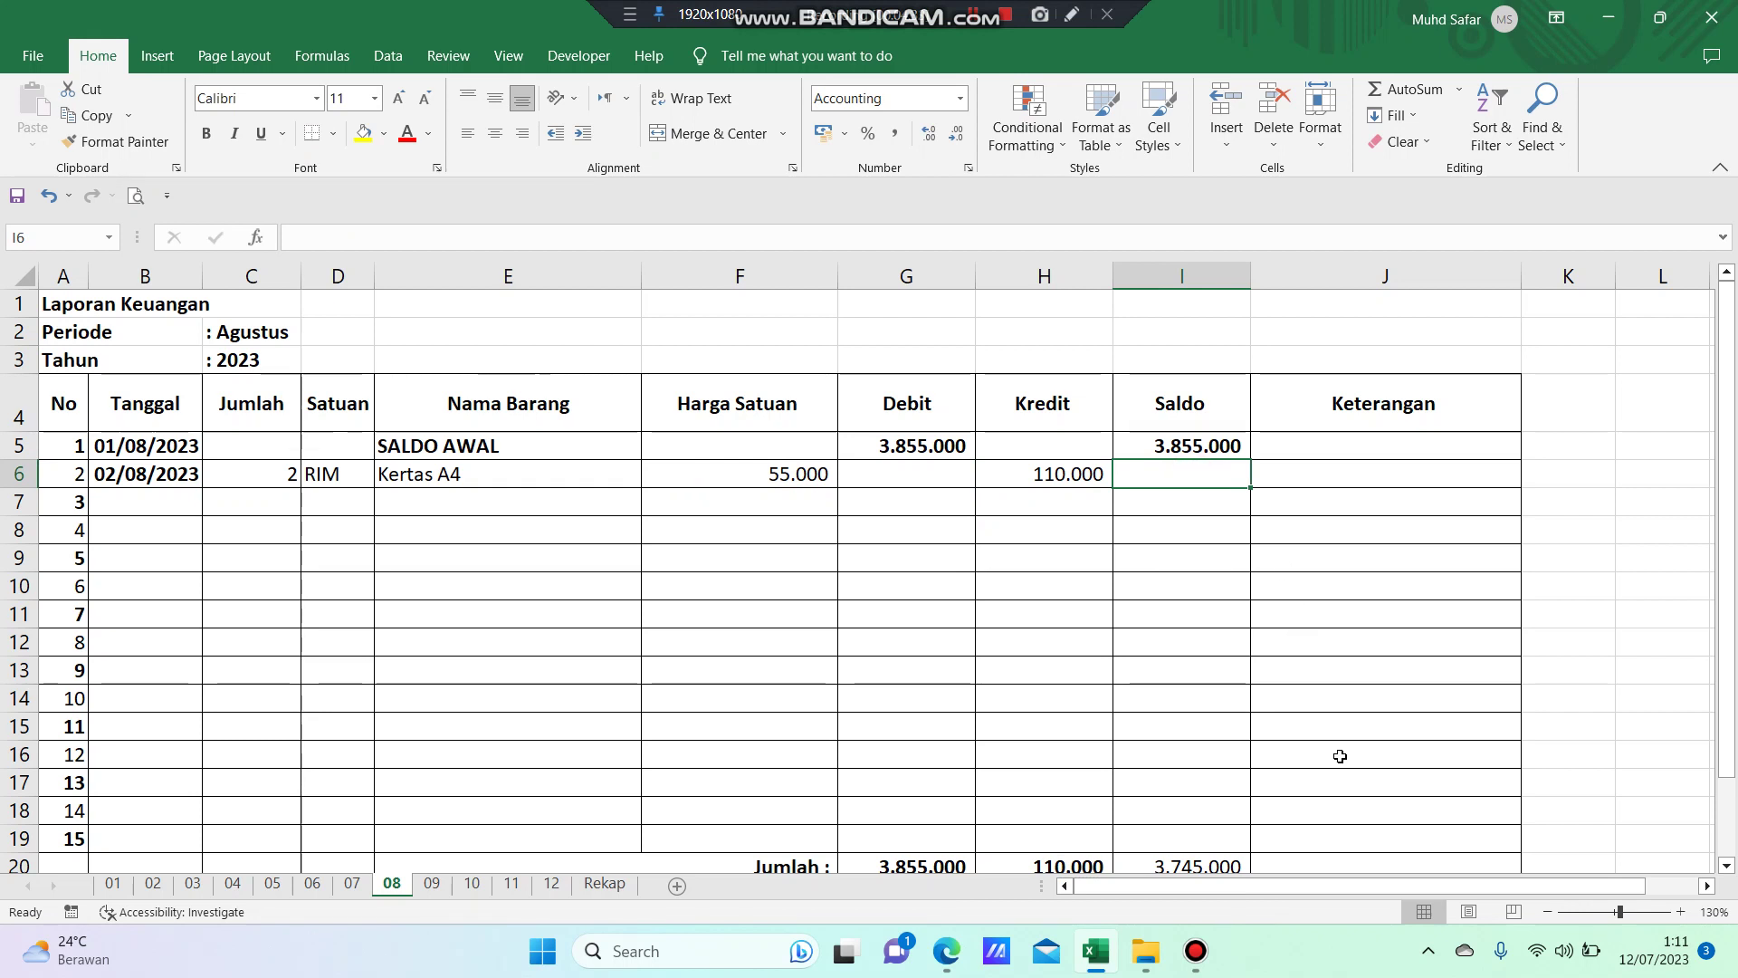
type("=(")
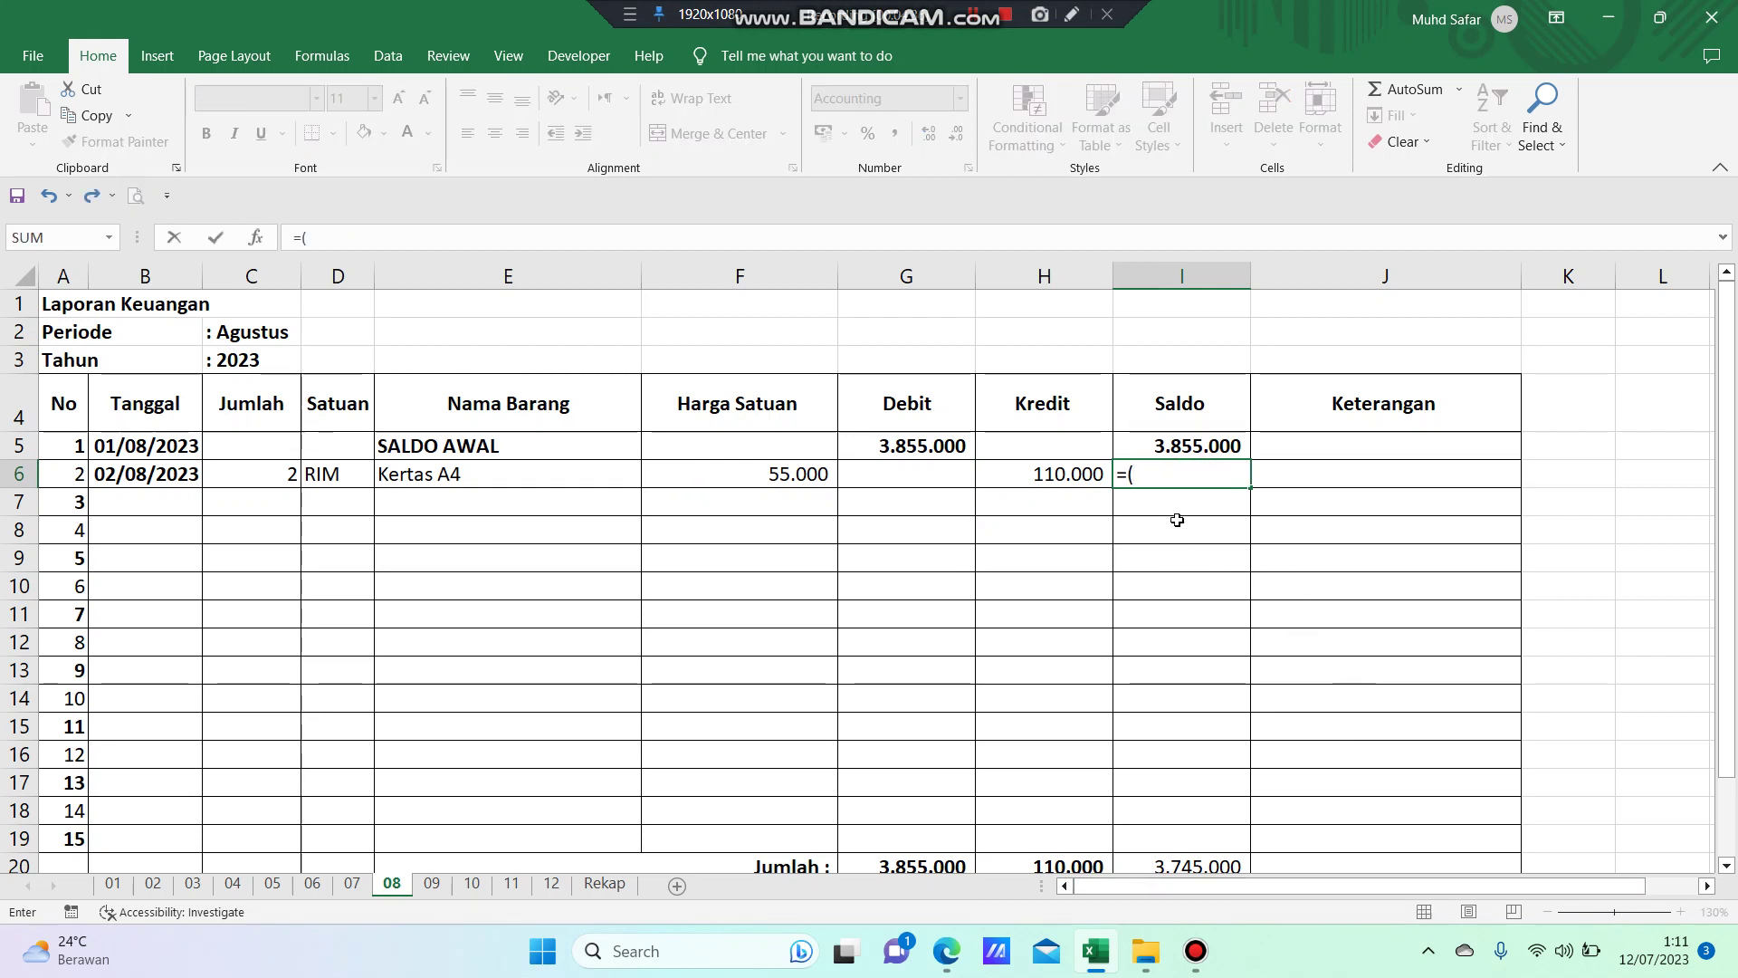
left_click(1181, 444)
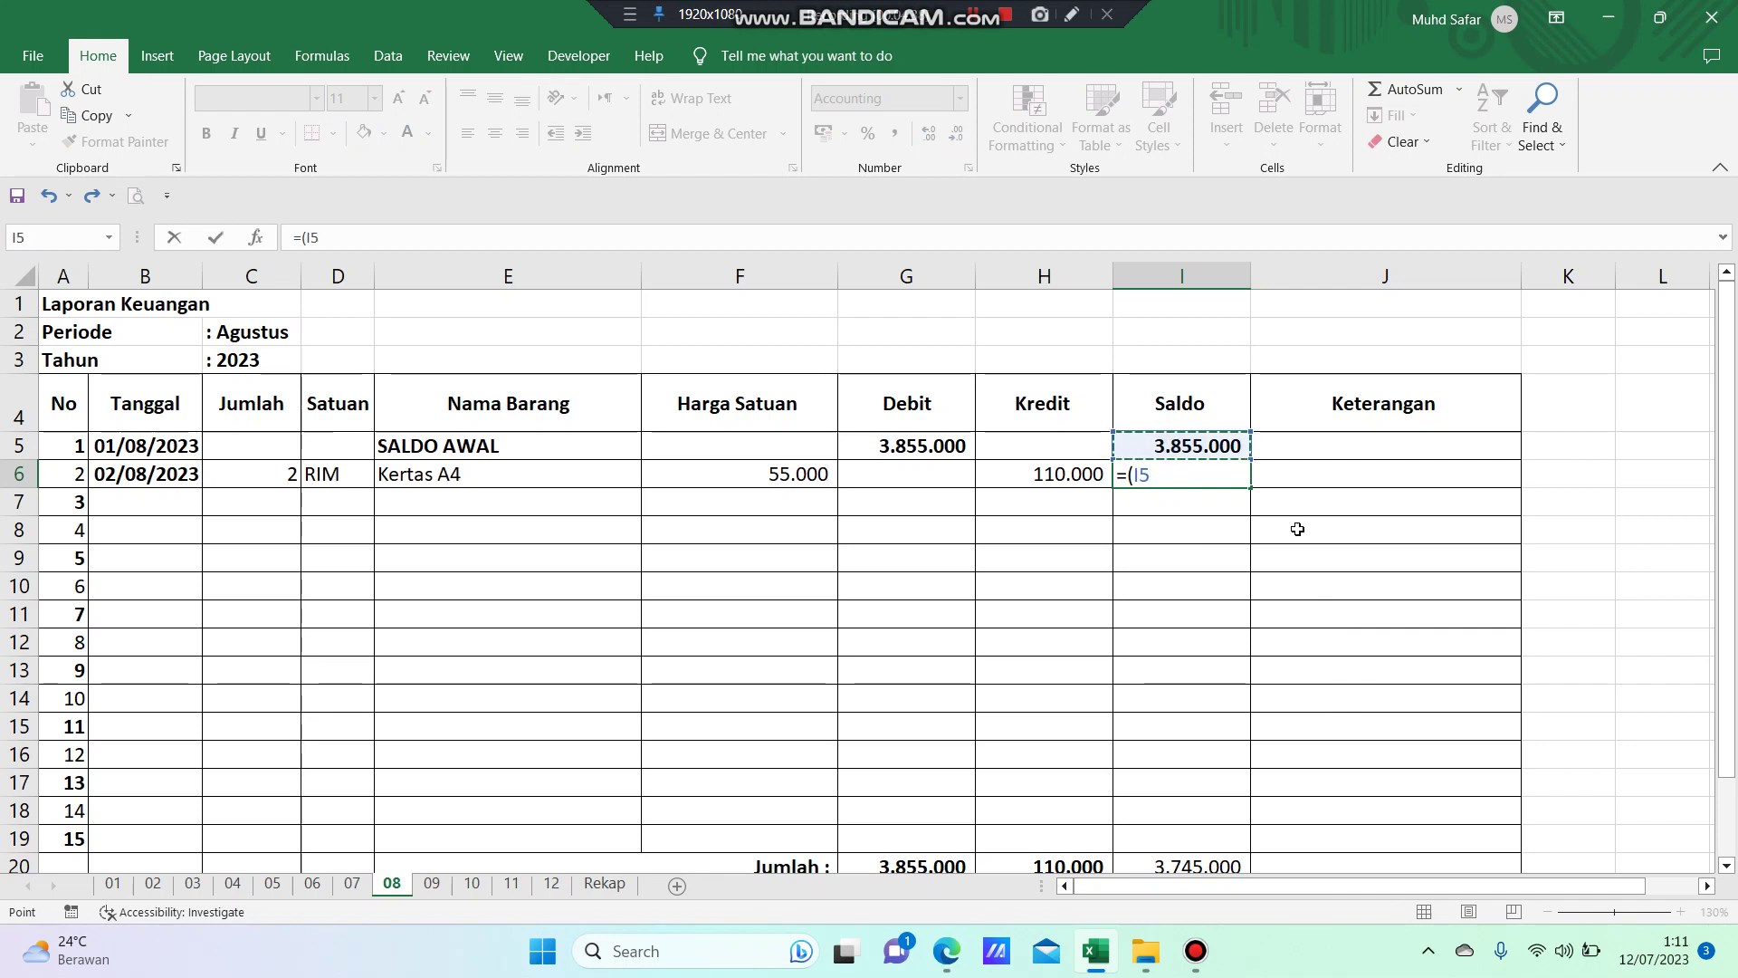
type("+")
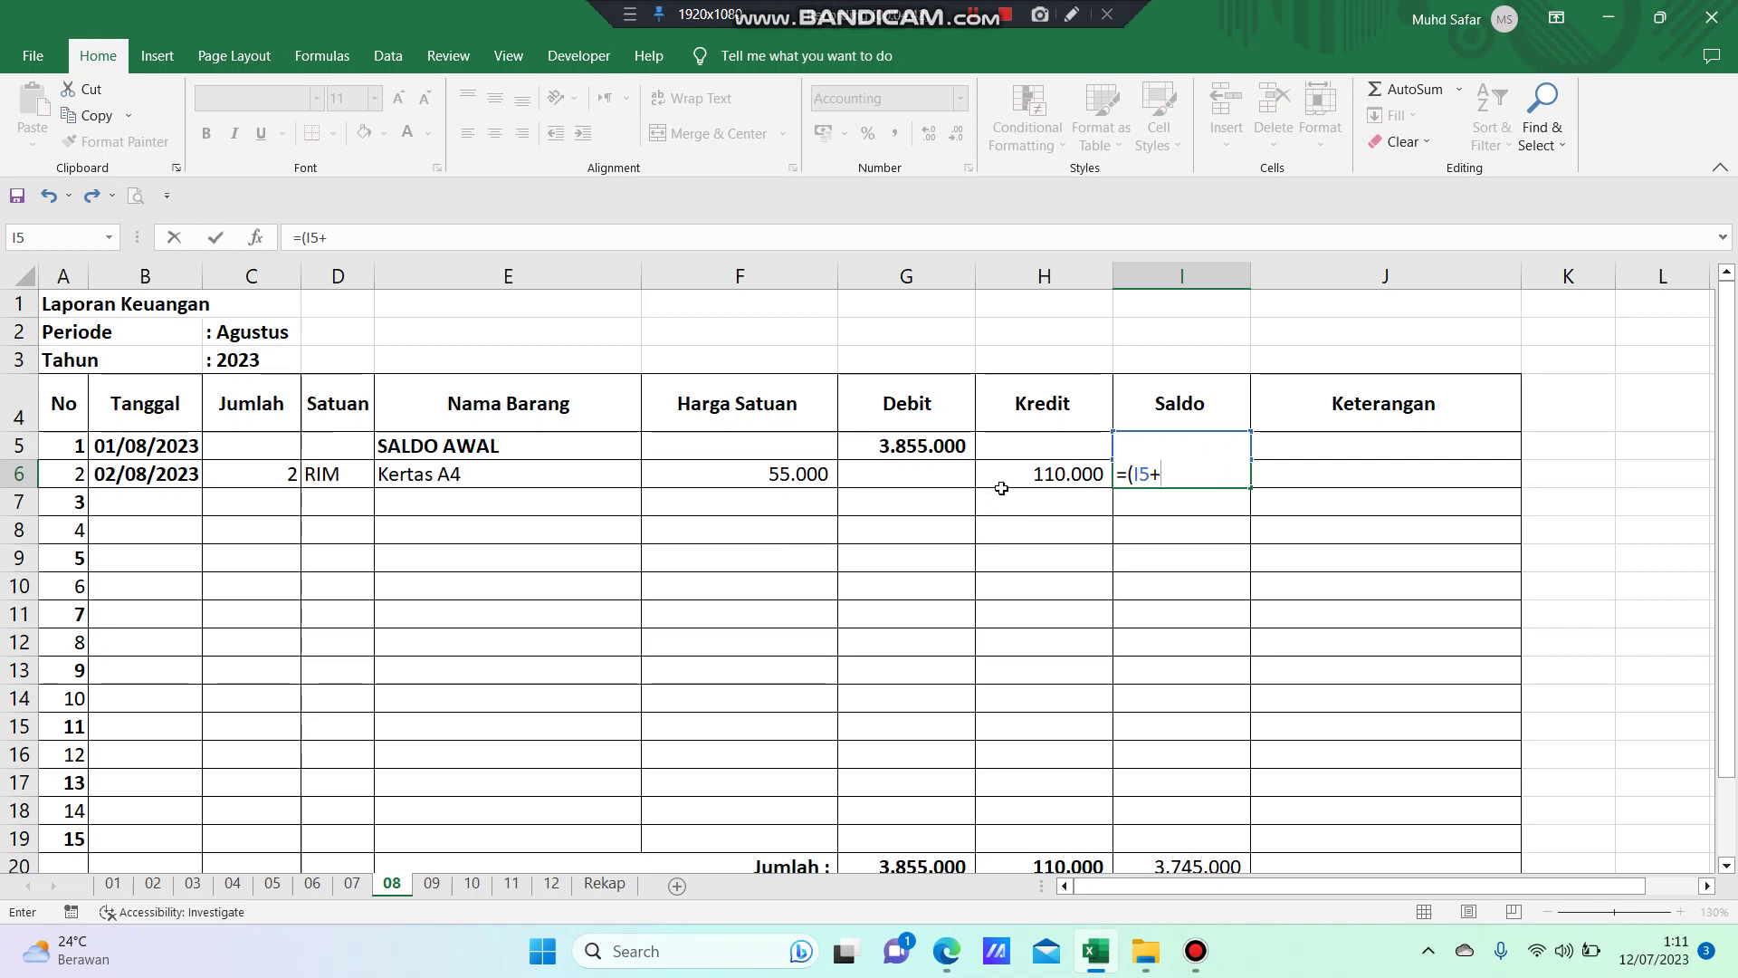
left_click(938, 473)
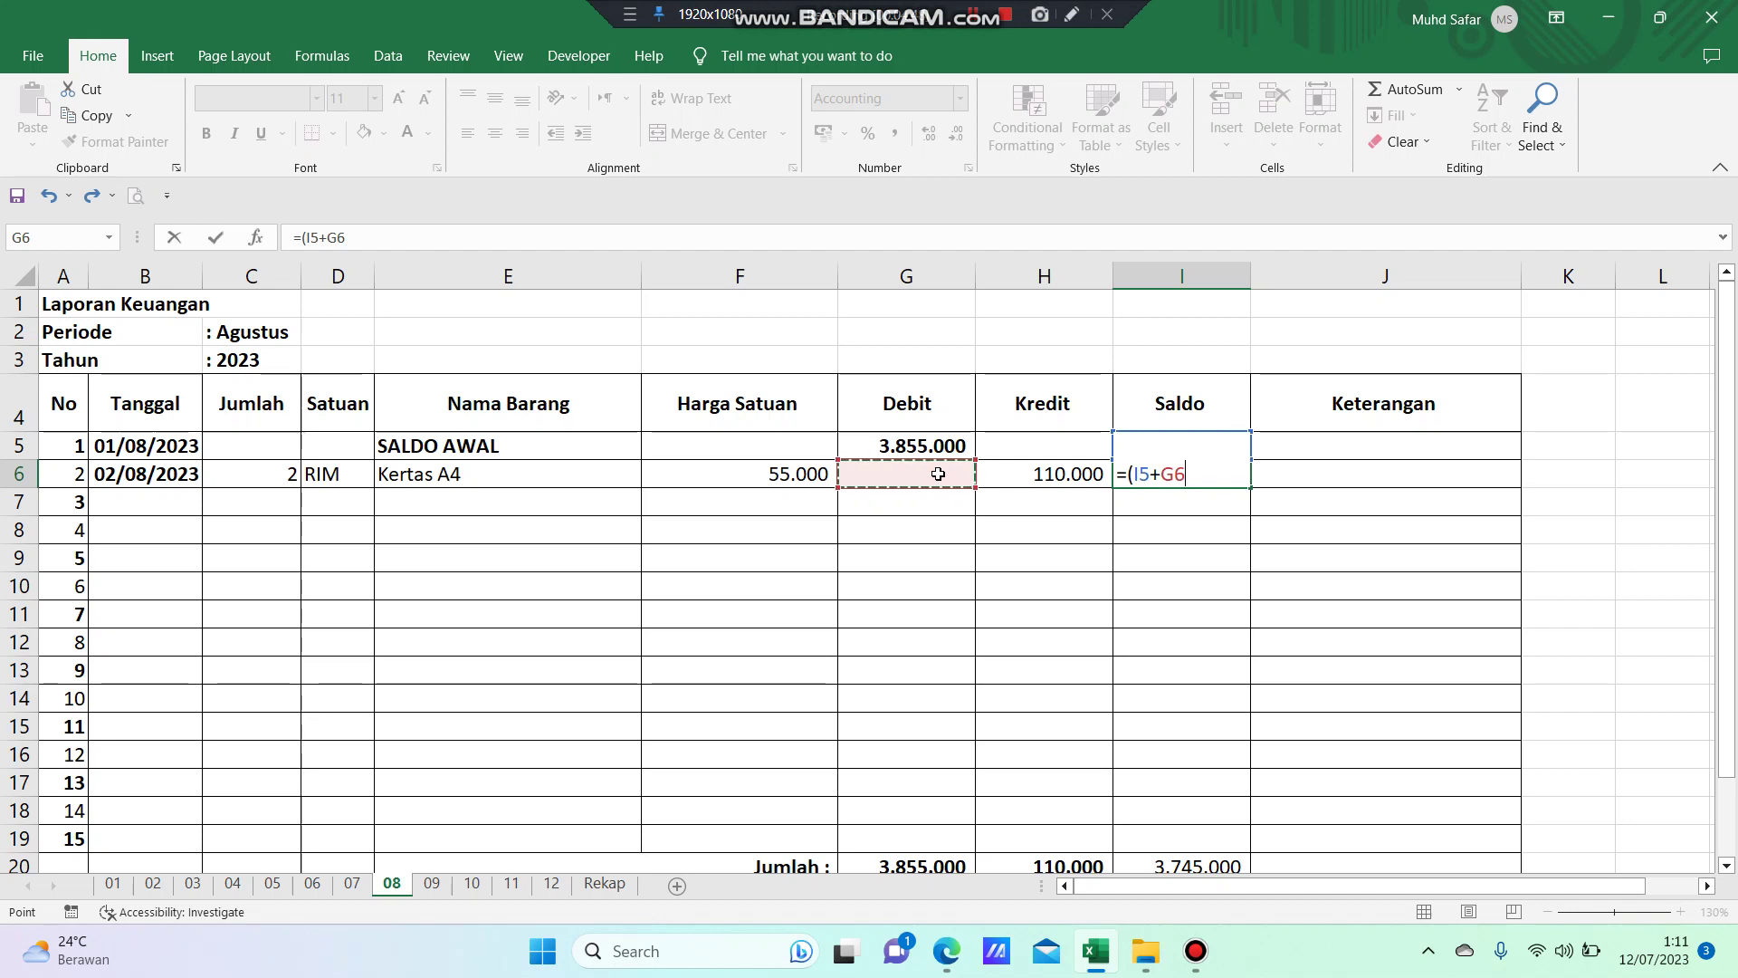
type(")-")
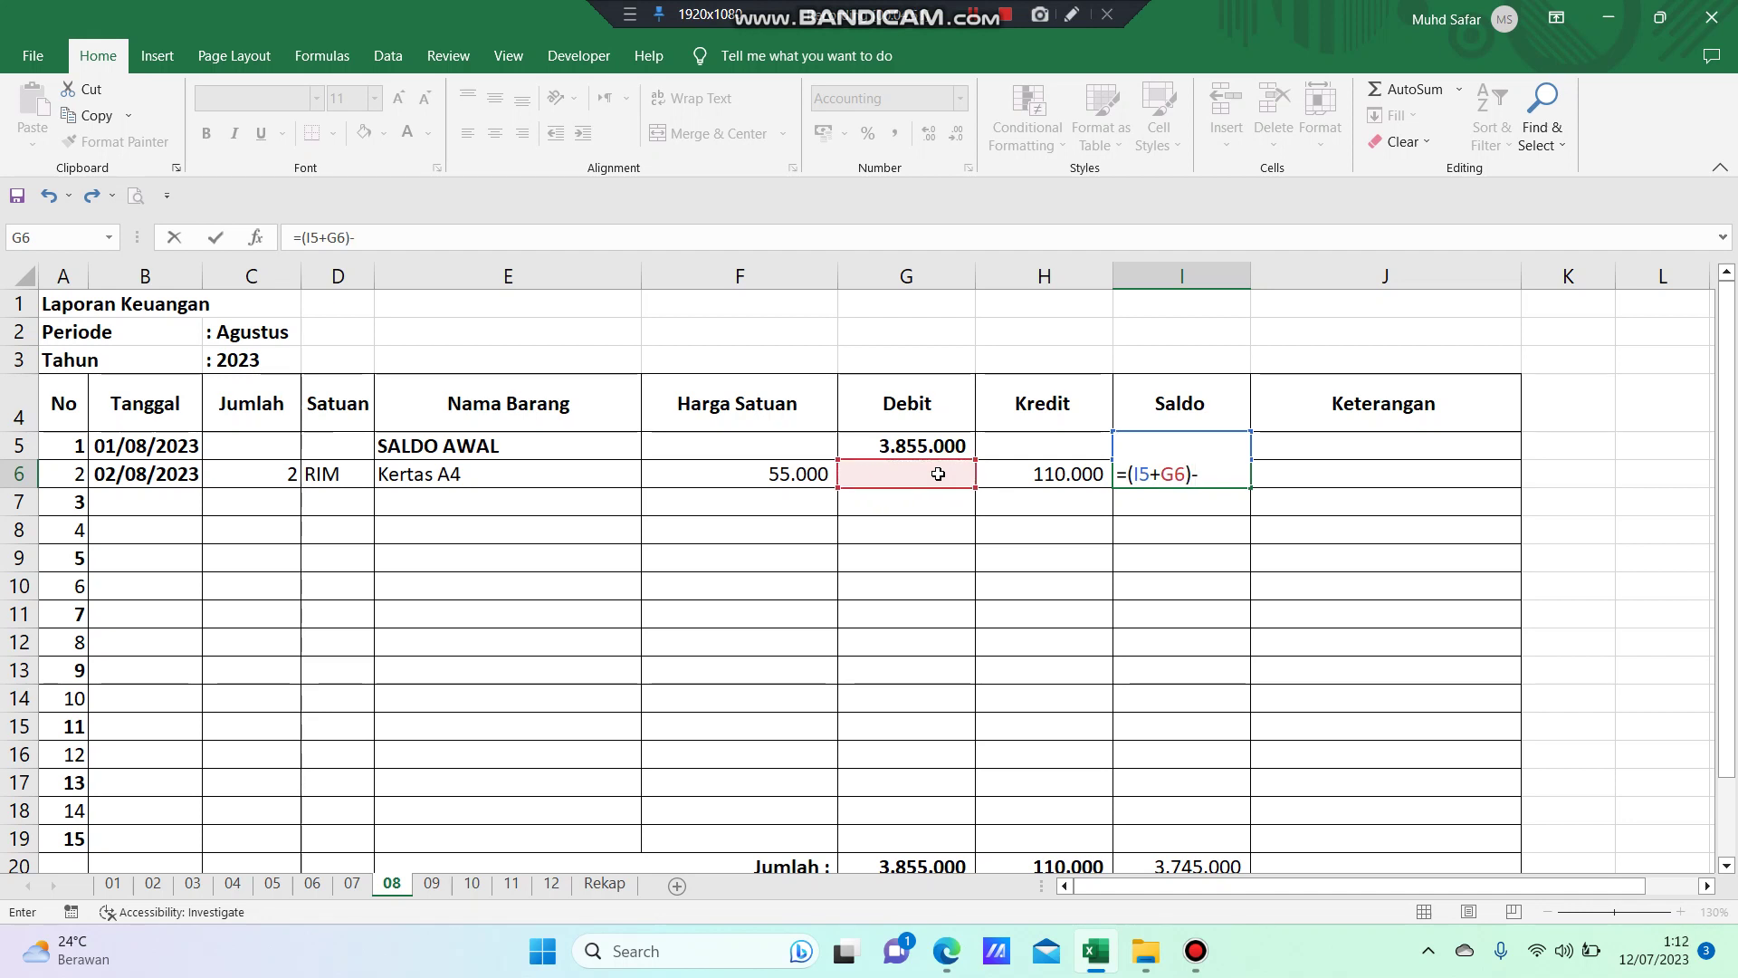
left_click(1058, 470)
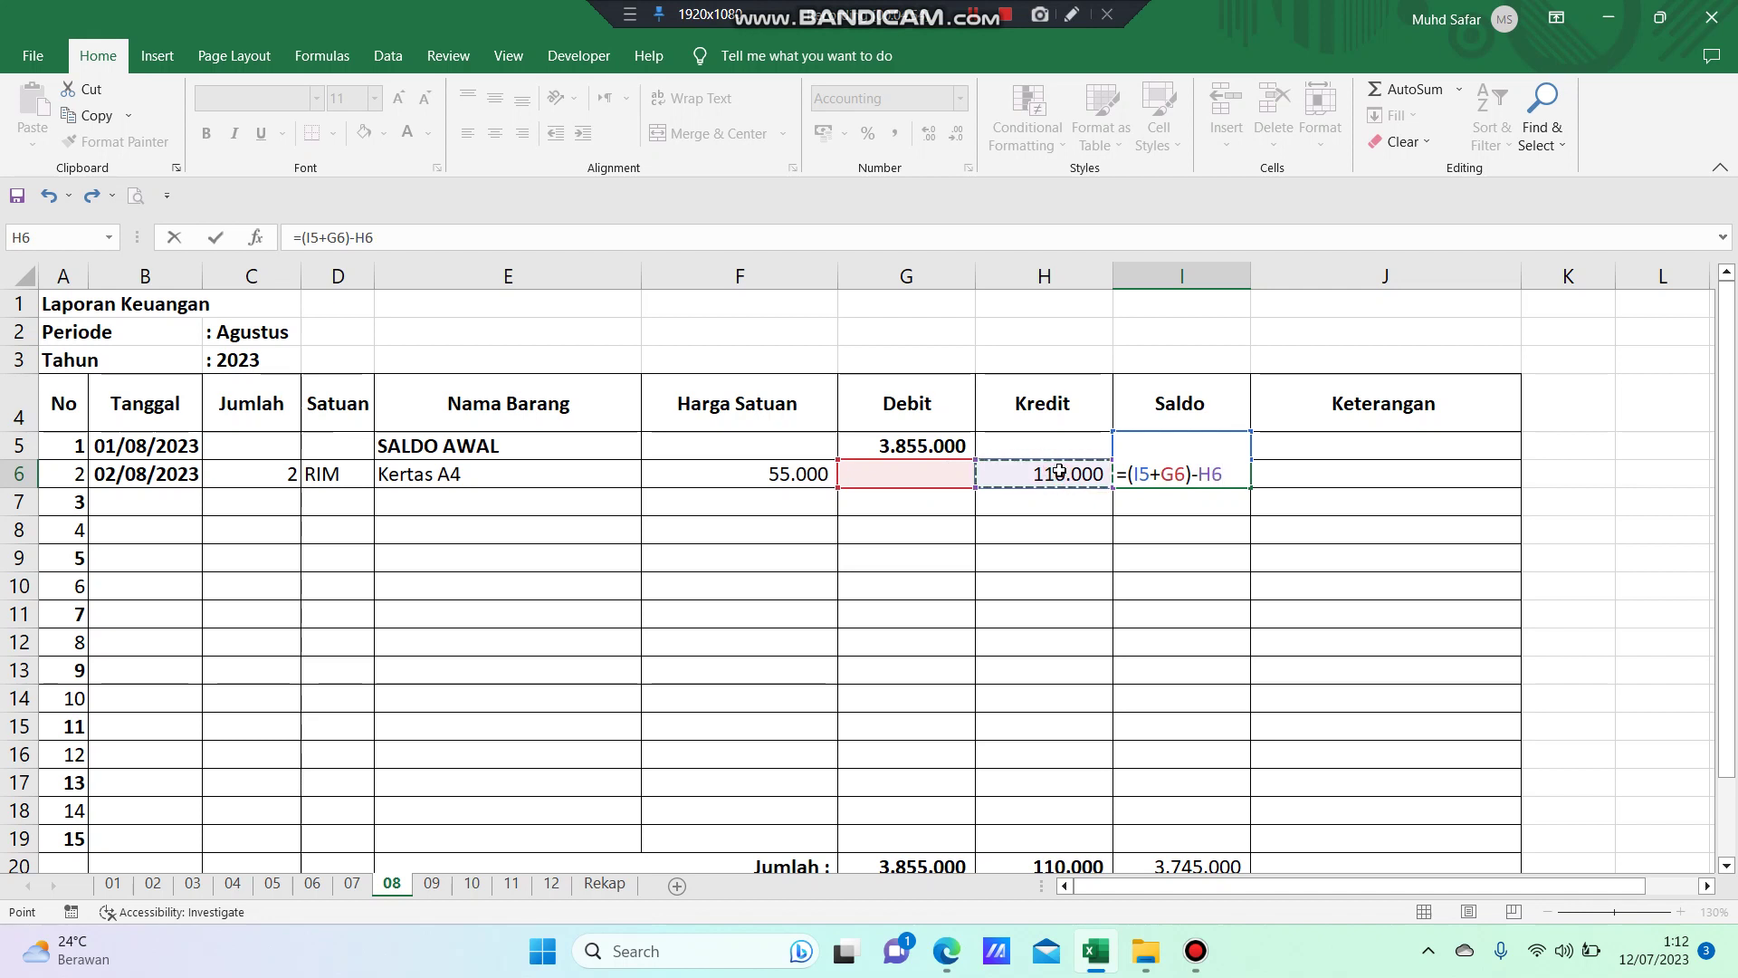
key("Return")
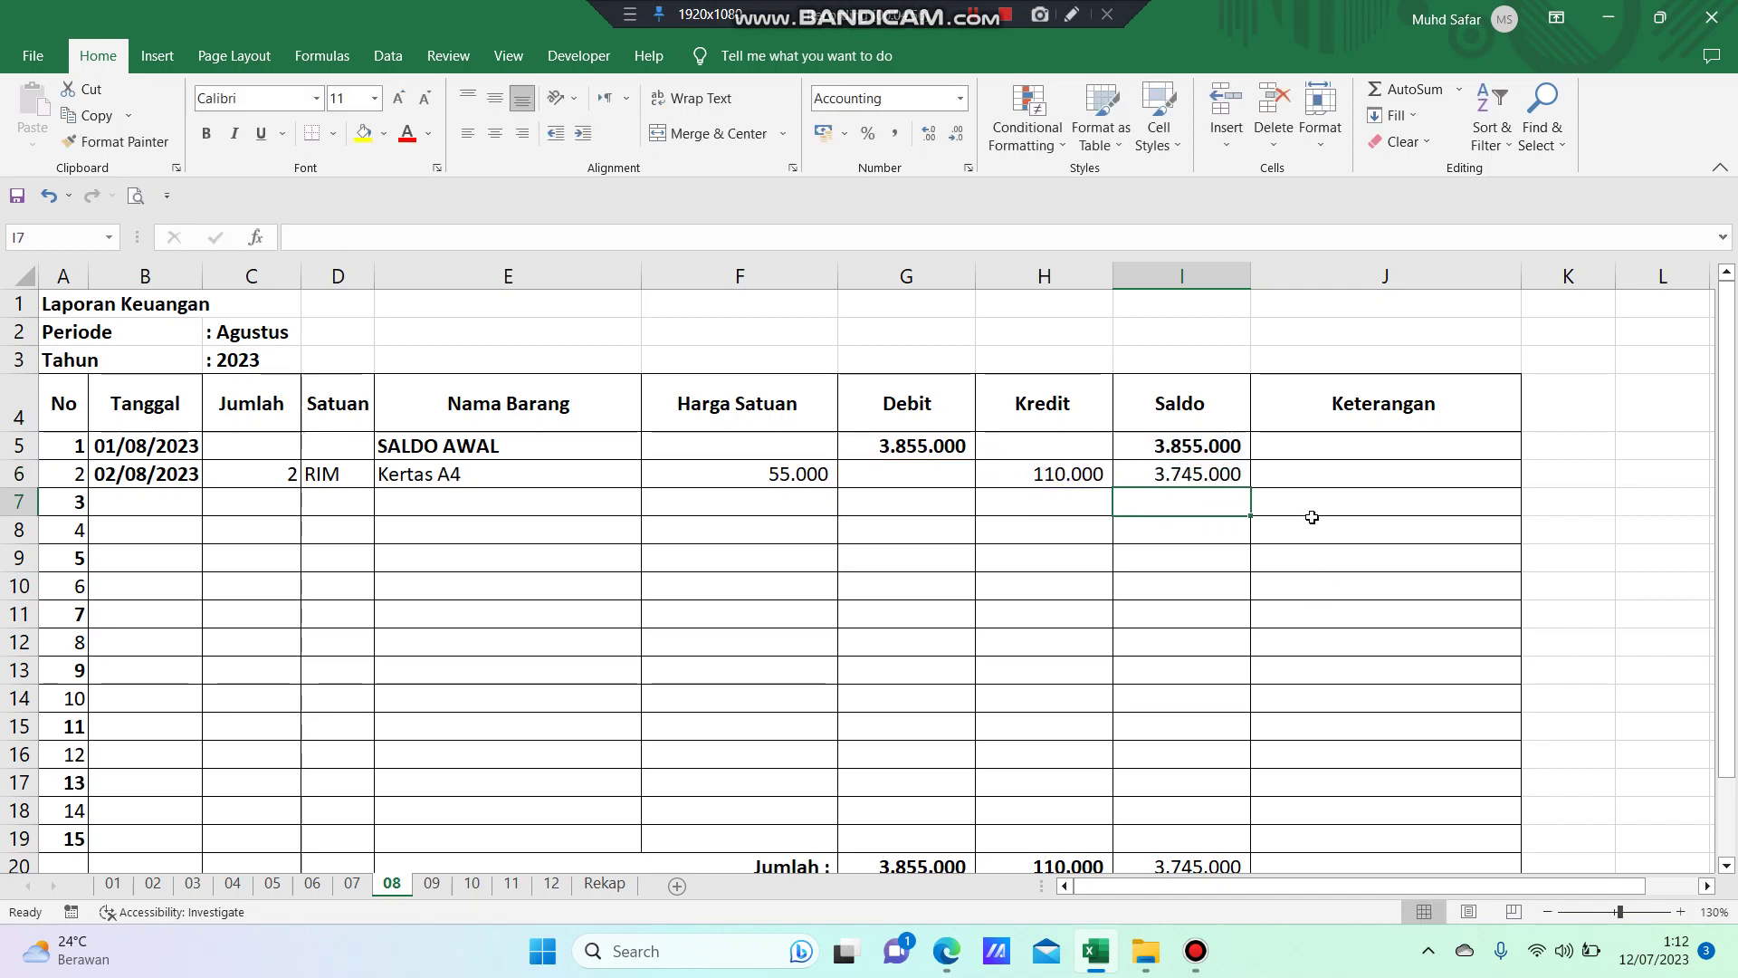
left_click(1210, 475)
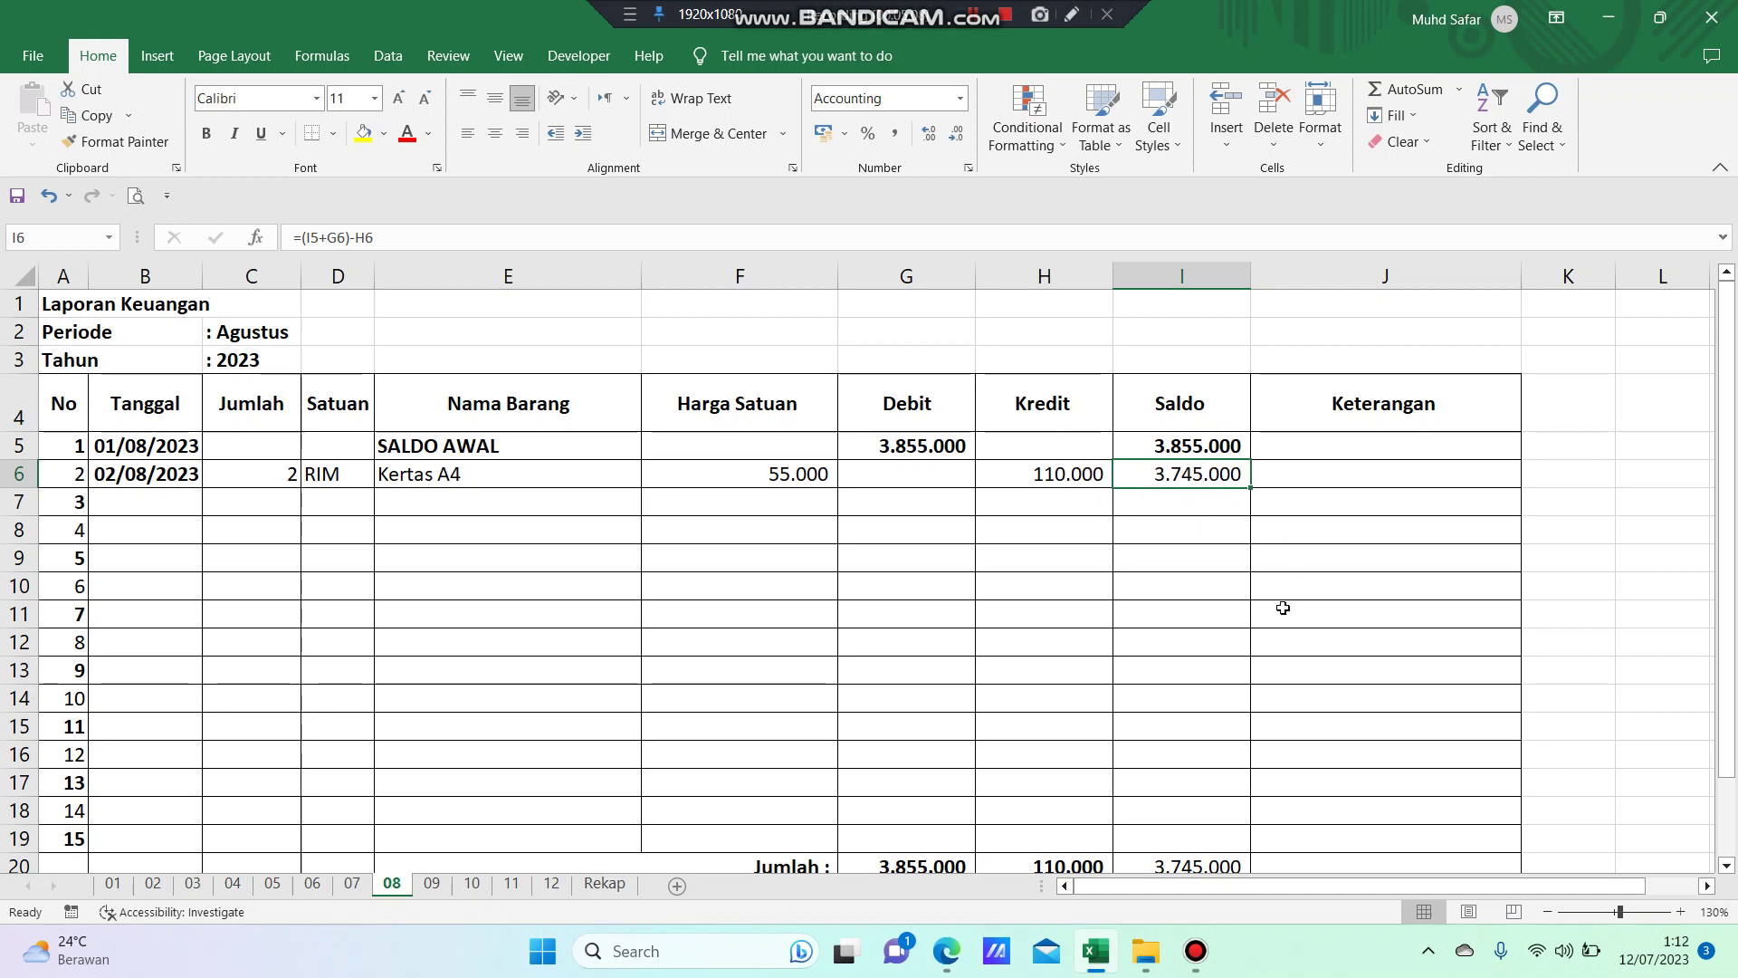
left_click(1376, 471)
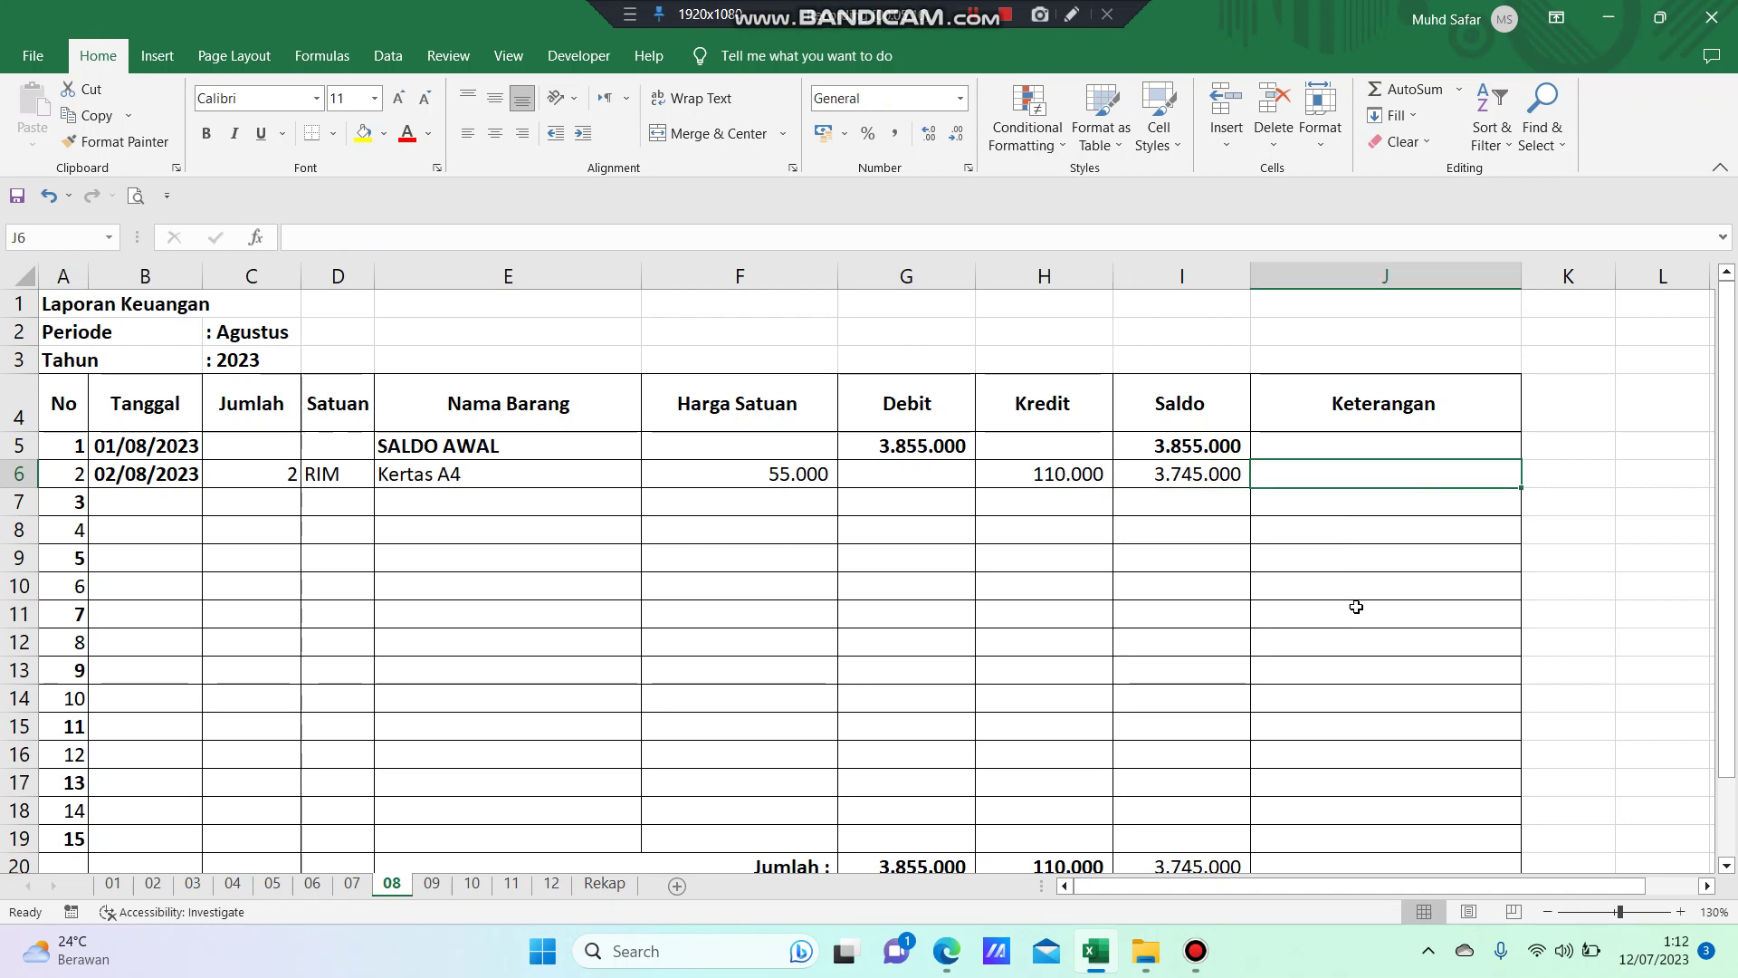
- In row 7, enter the date 03/08/2023, the quantity 3 and the unit PCS
left_click(163, 501)
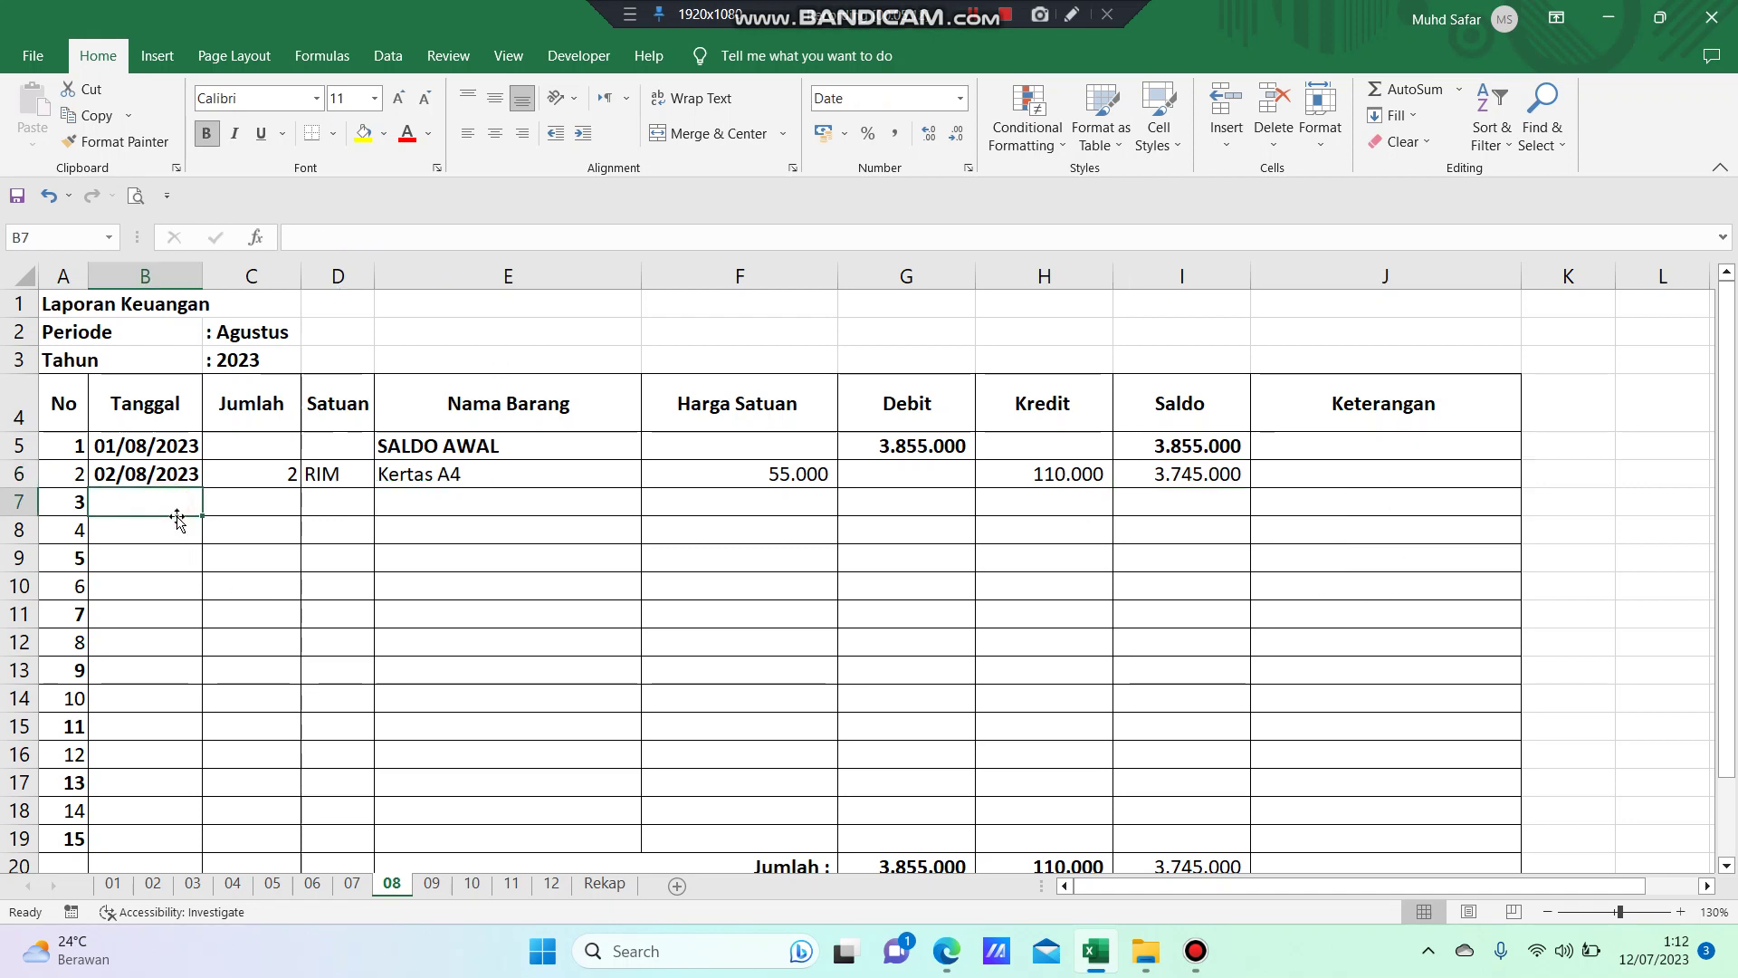
type("03/")
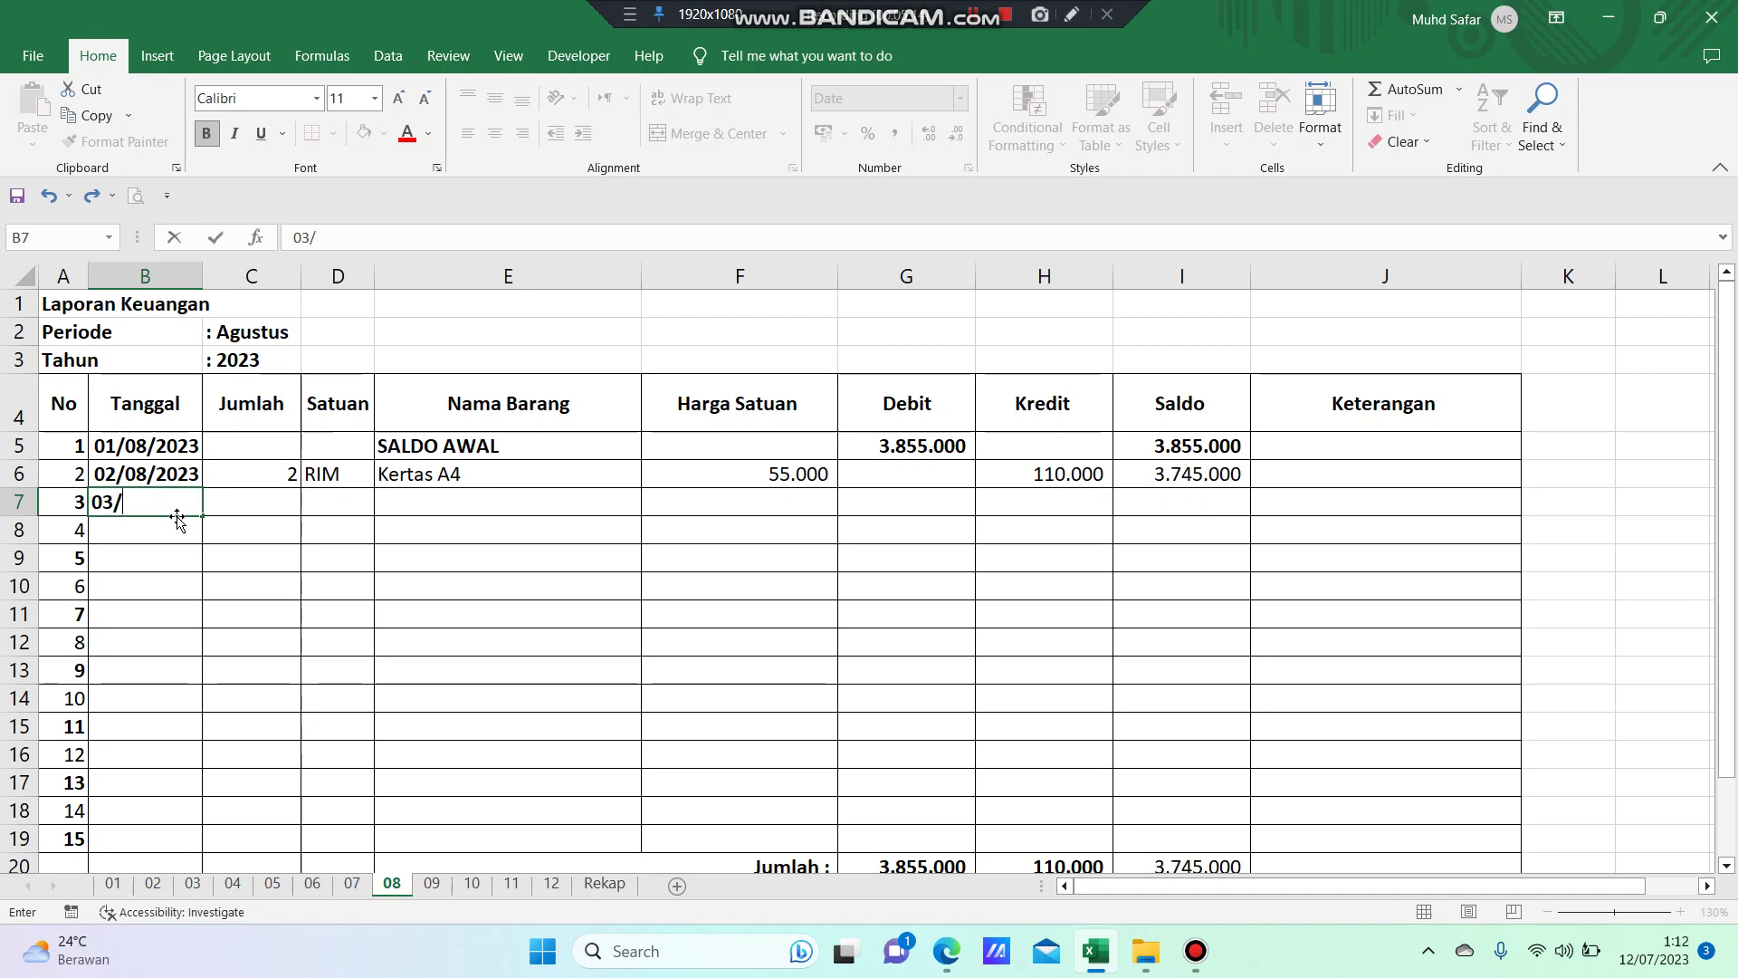
type("08")
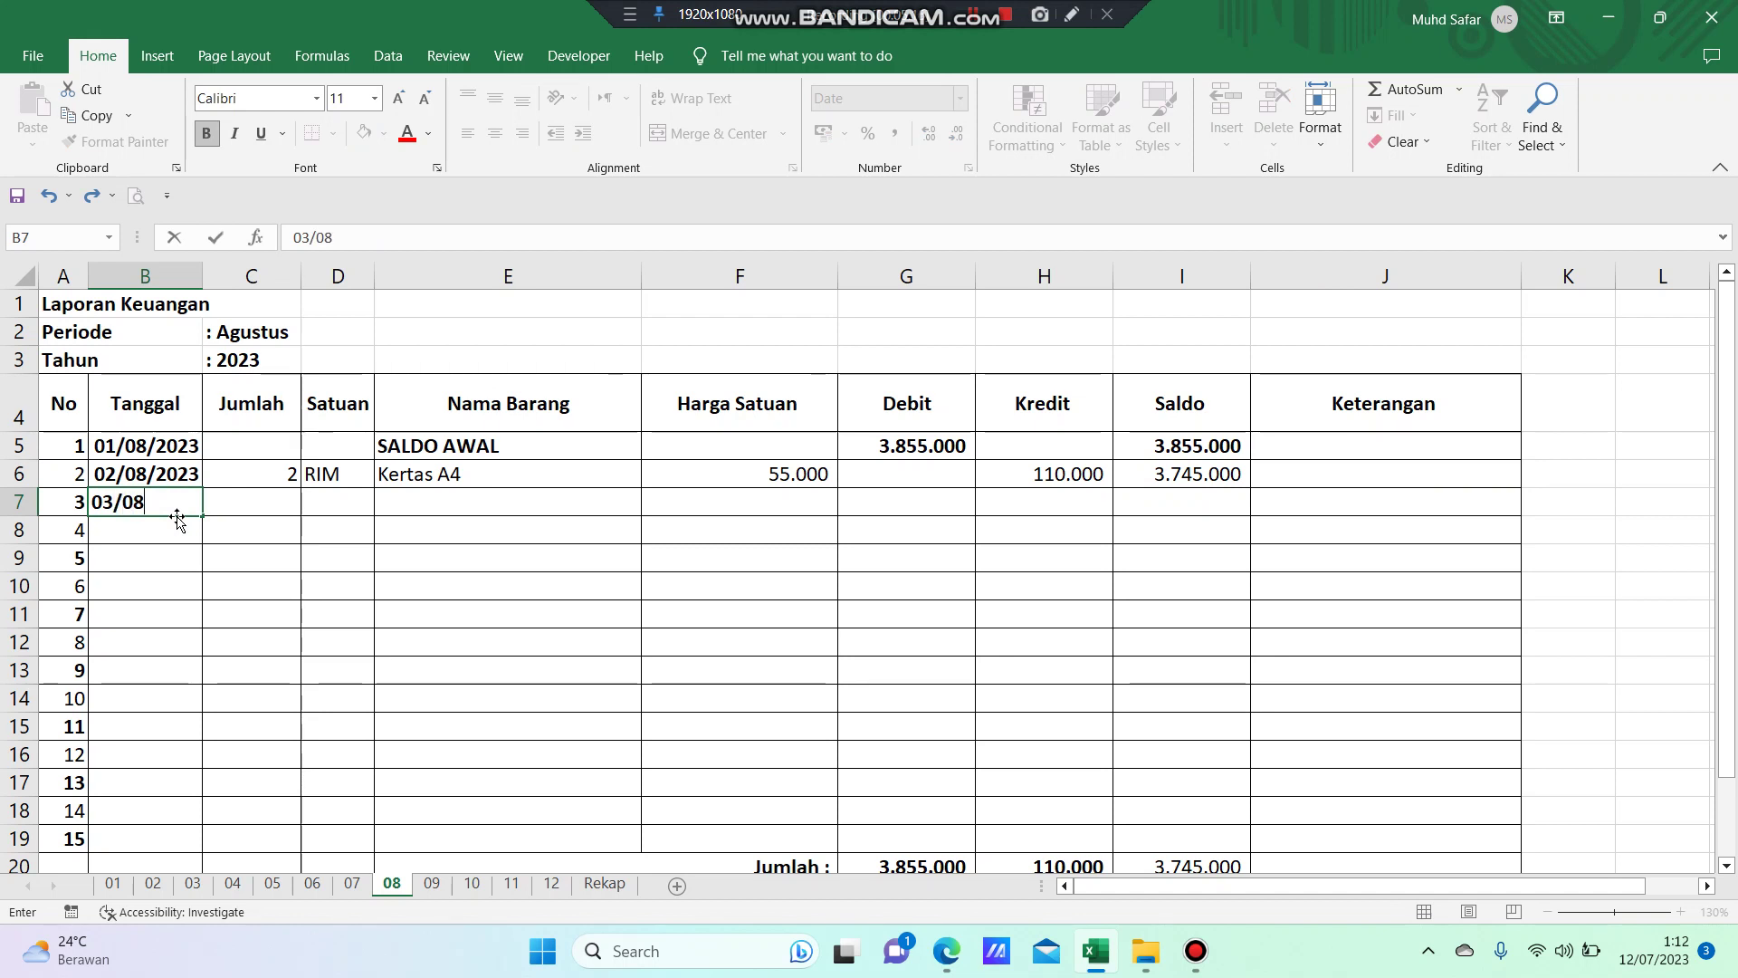
type("/2023")
left_click(252, 501)
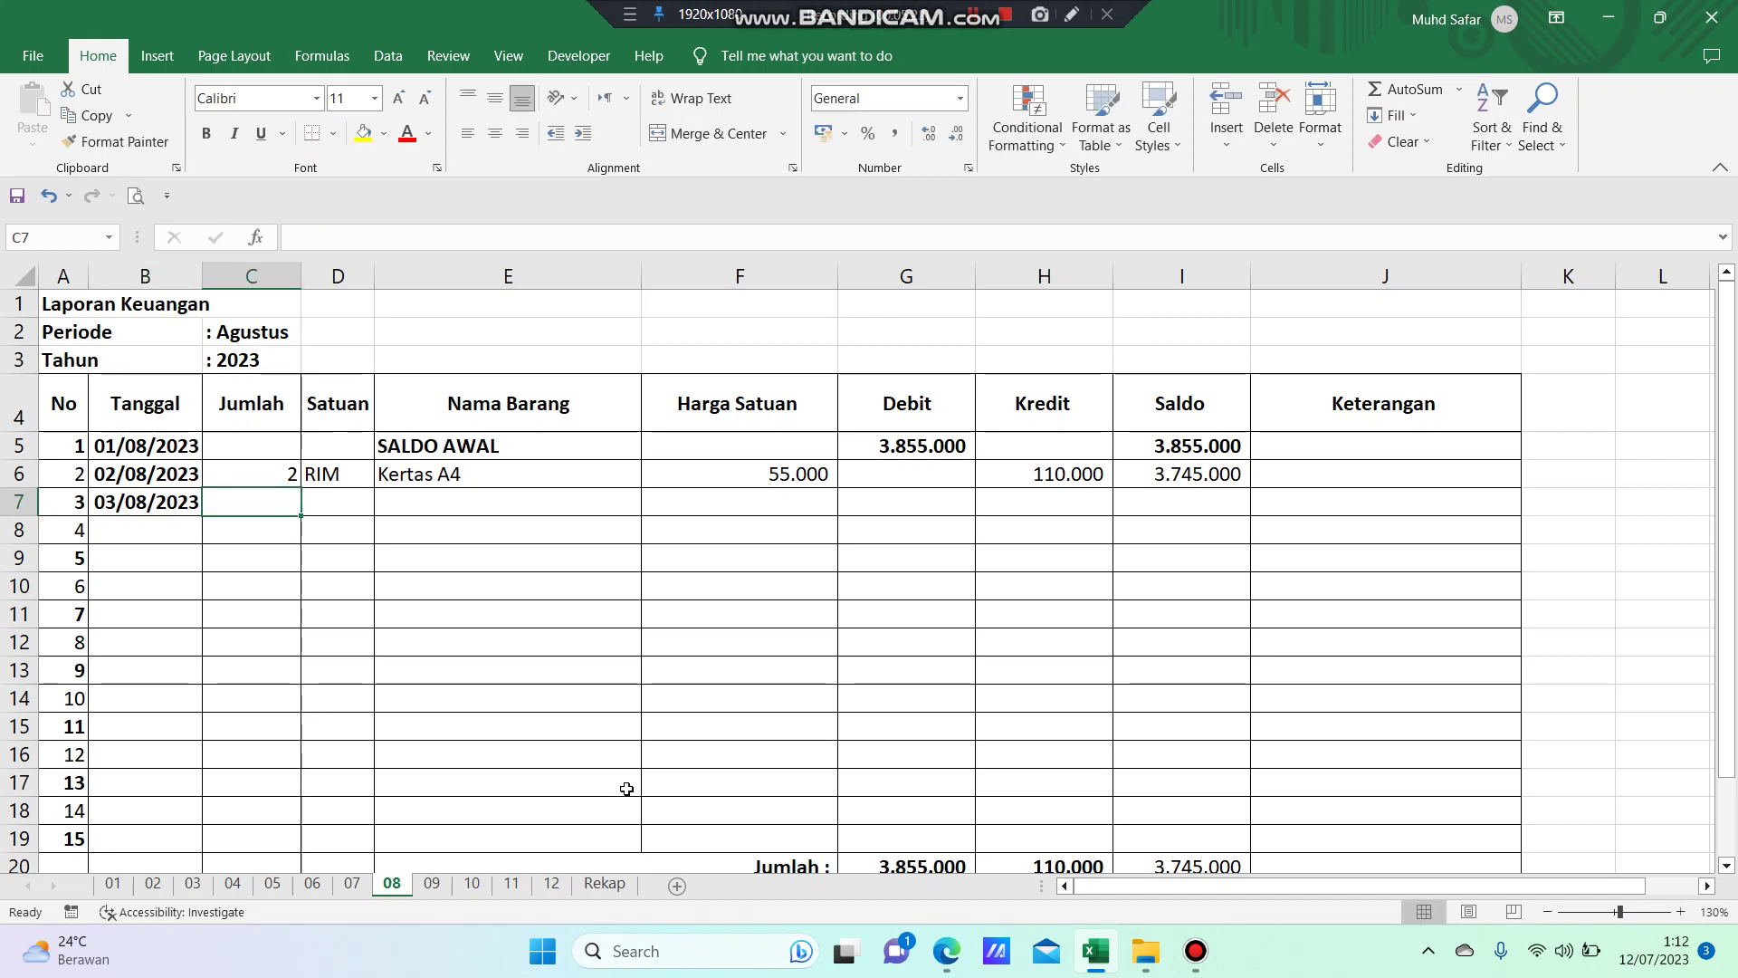
type("3")
key("Tab")
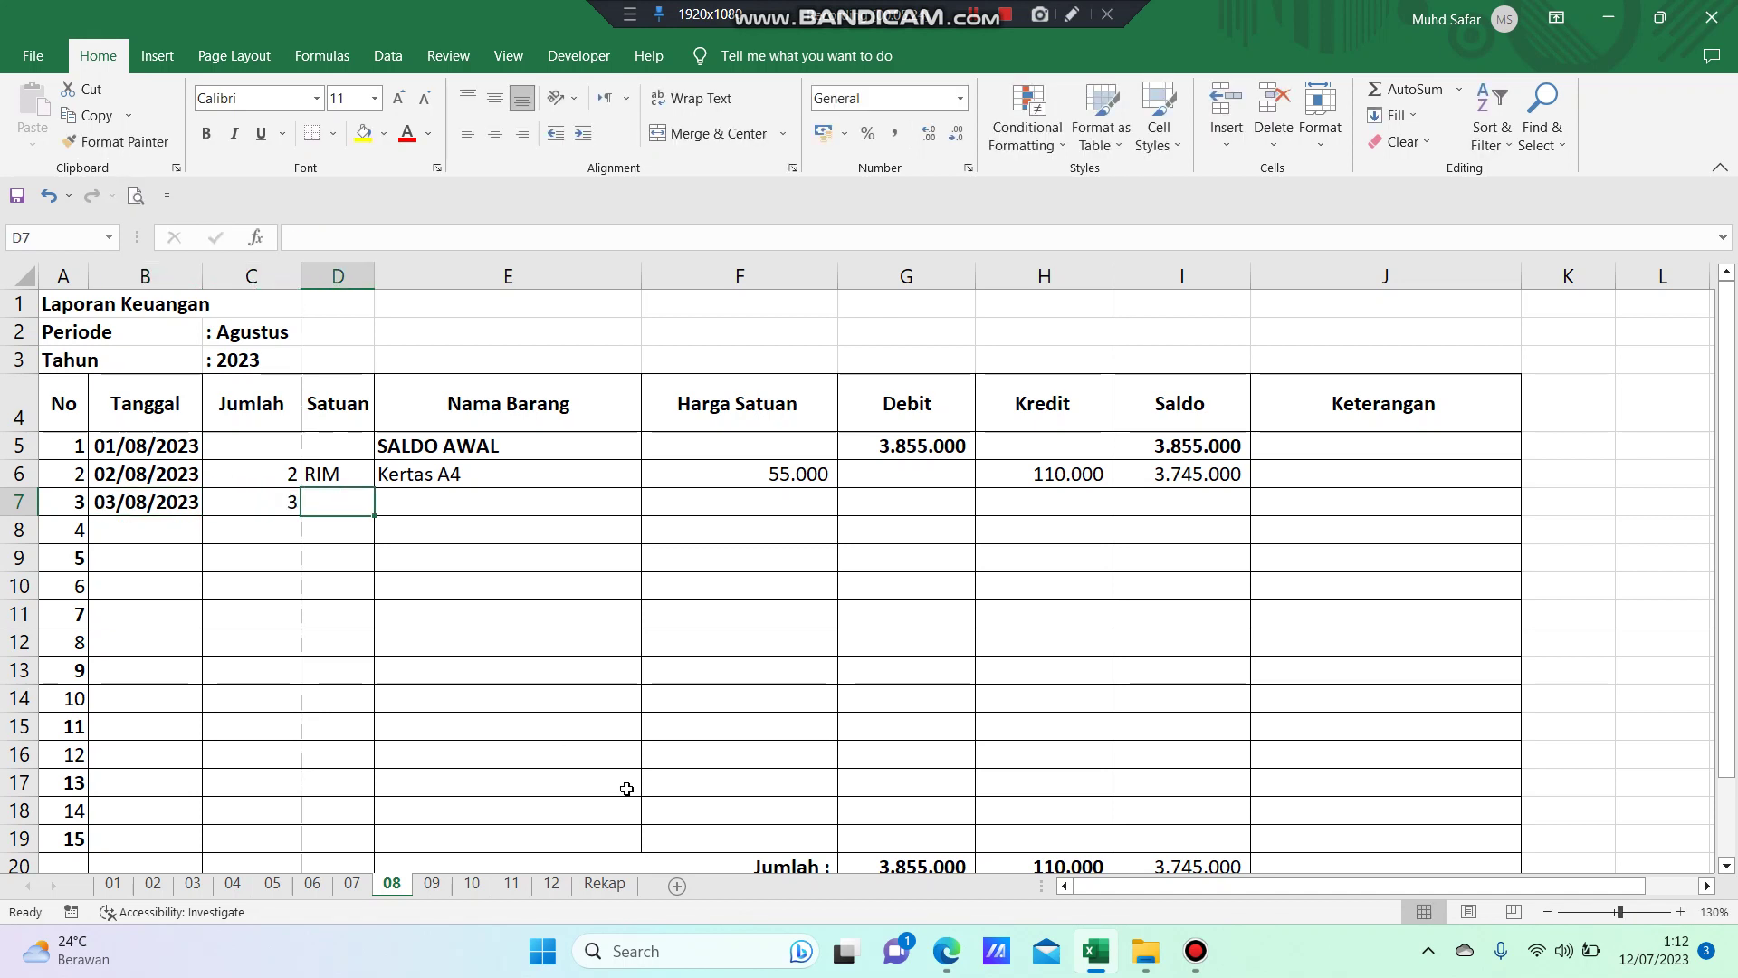
type("PCS")
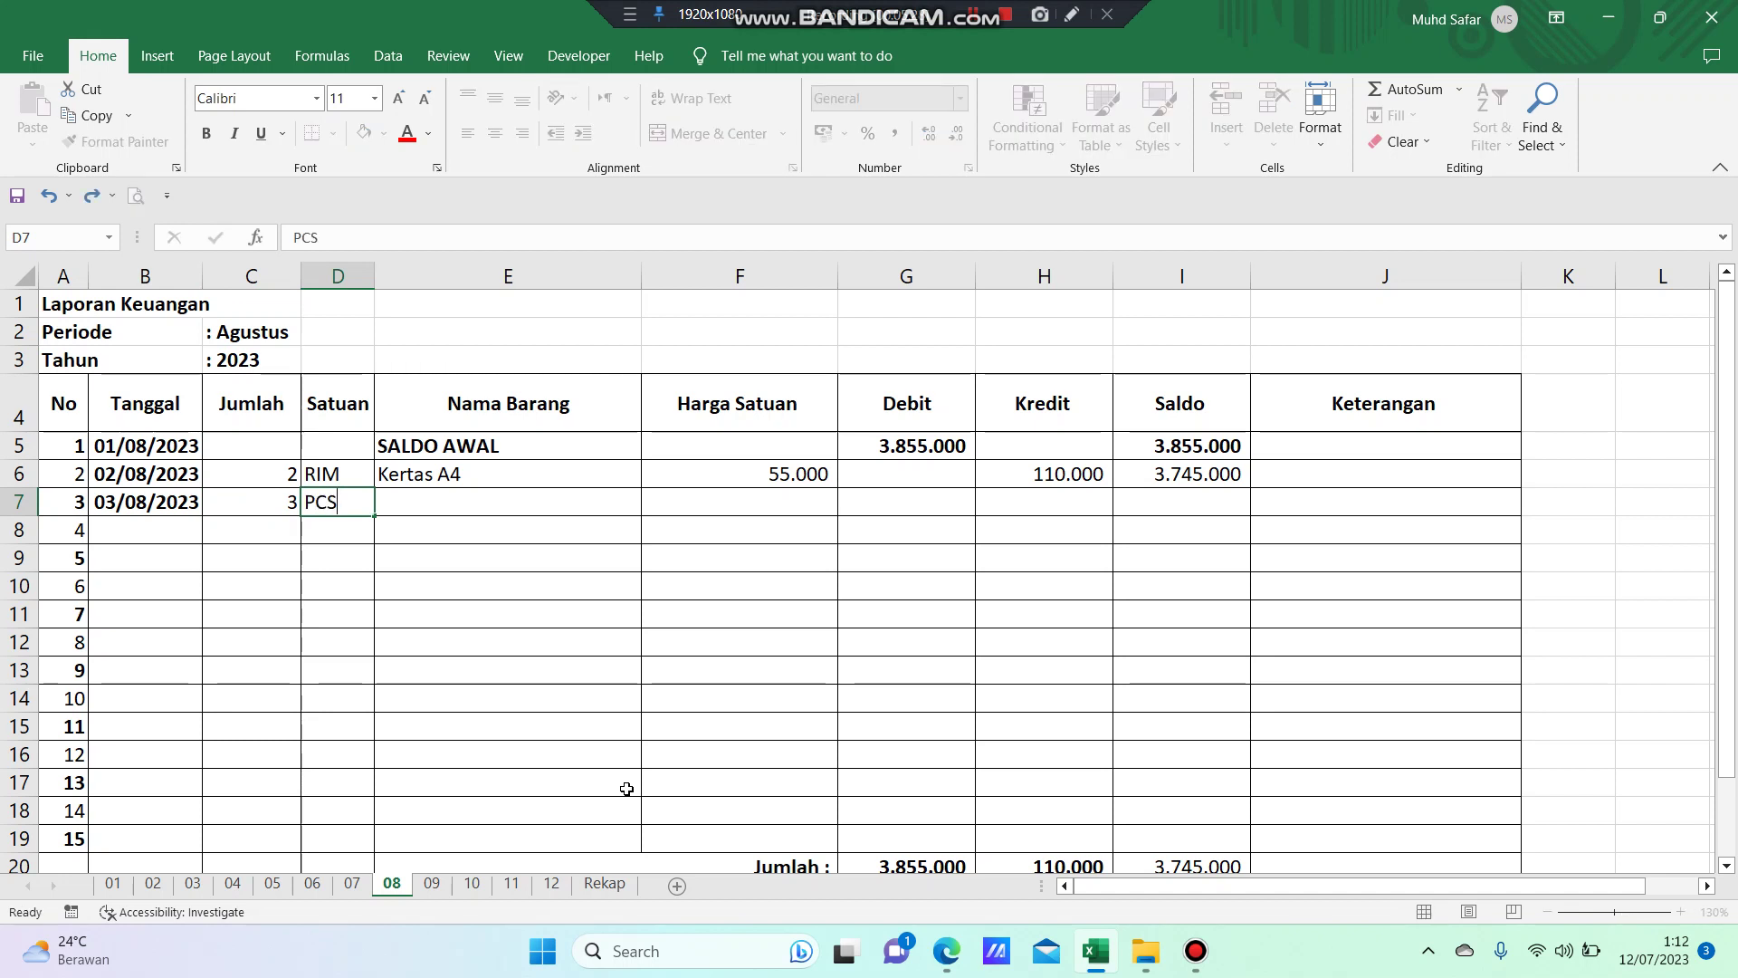
key("Tab")
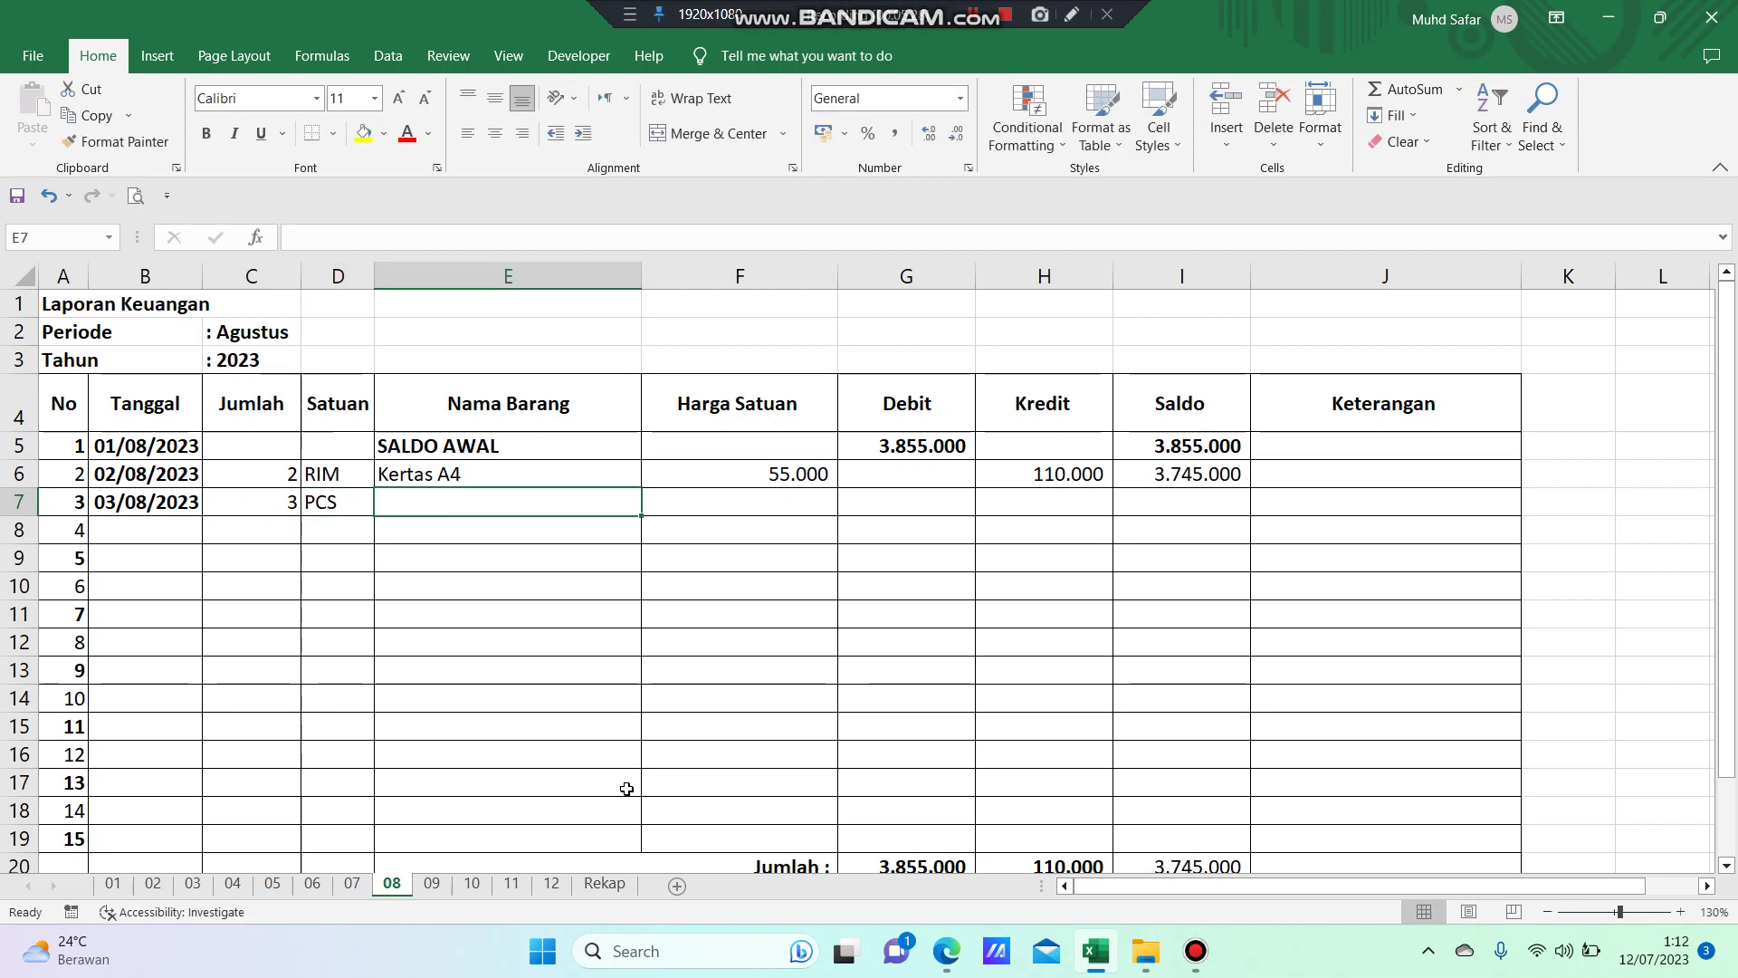
- Enter the item name "Spidol Snowmen" in E7 and the unit price 5.500 in F7
type("Sp")
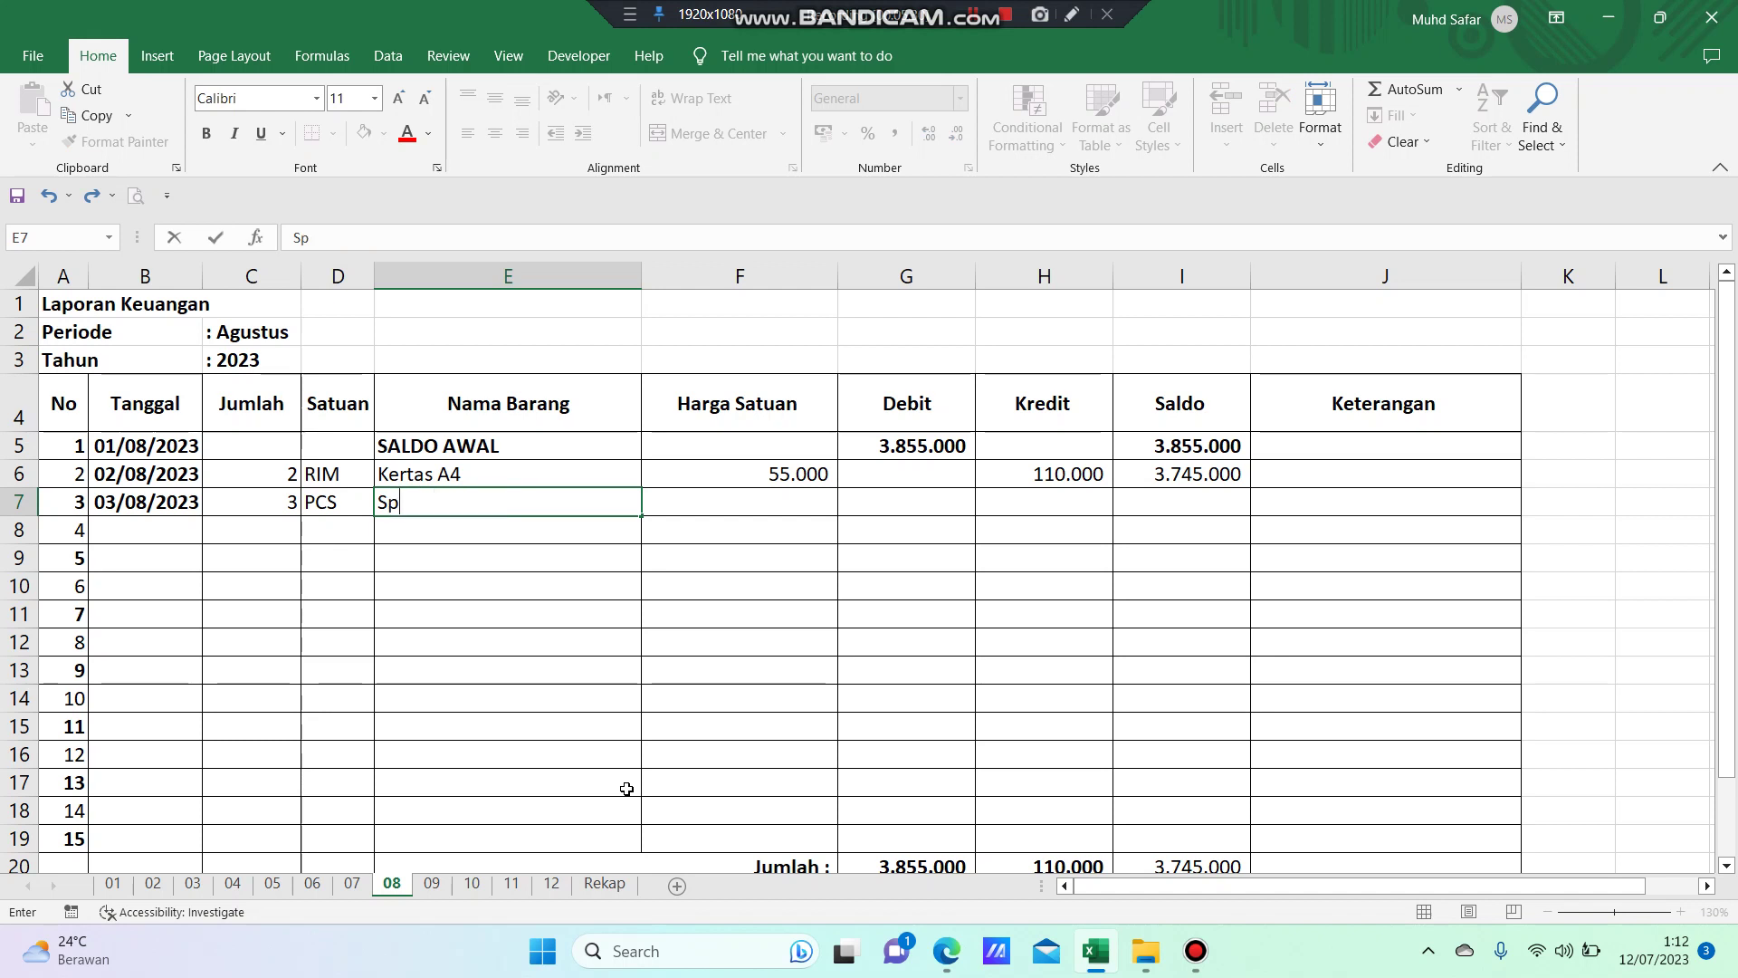
type("idol")
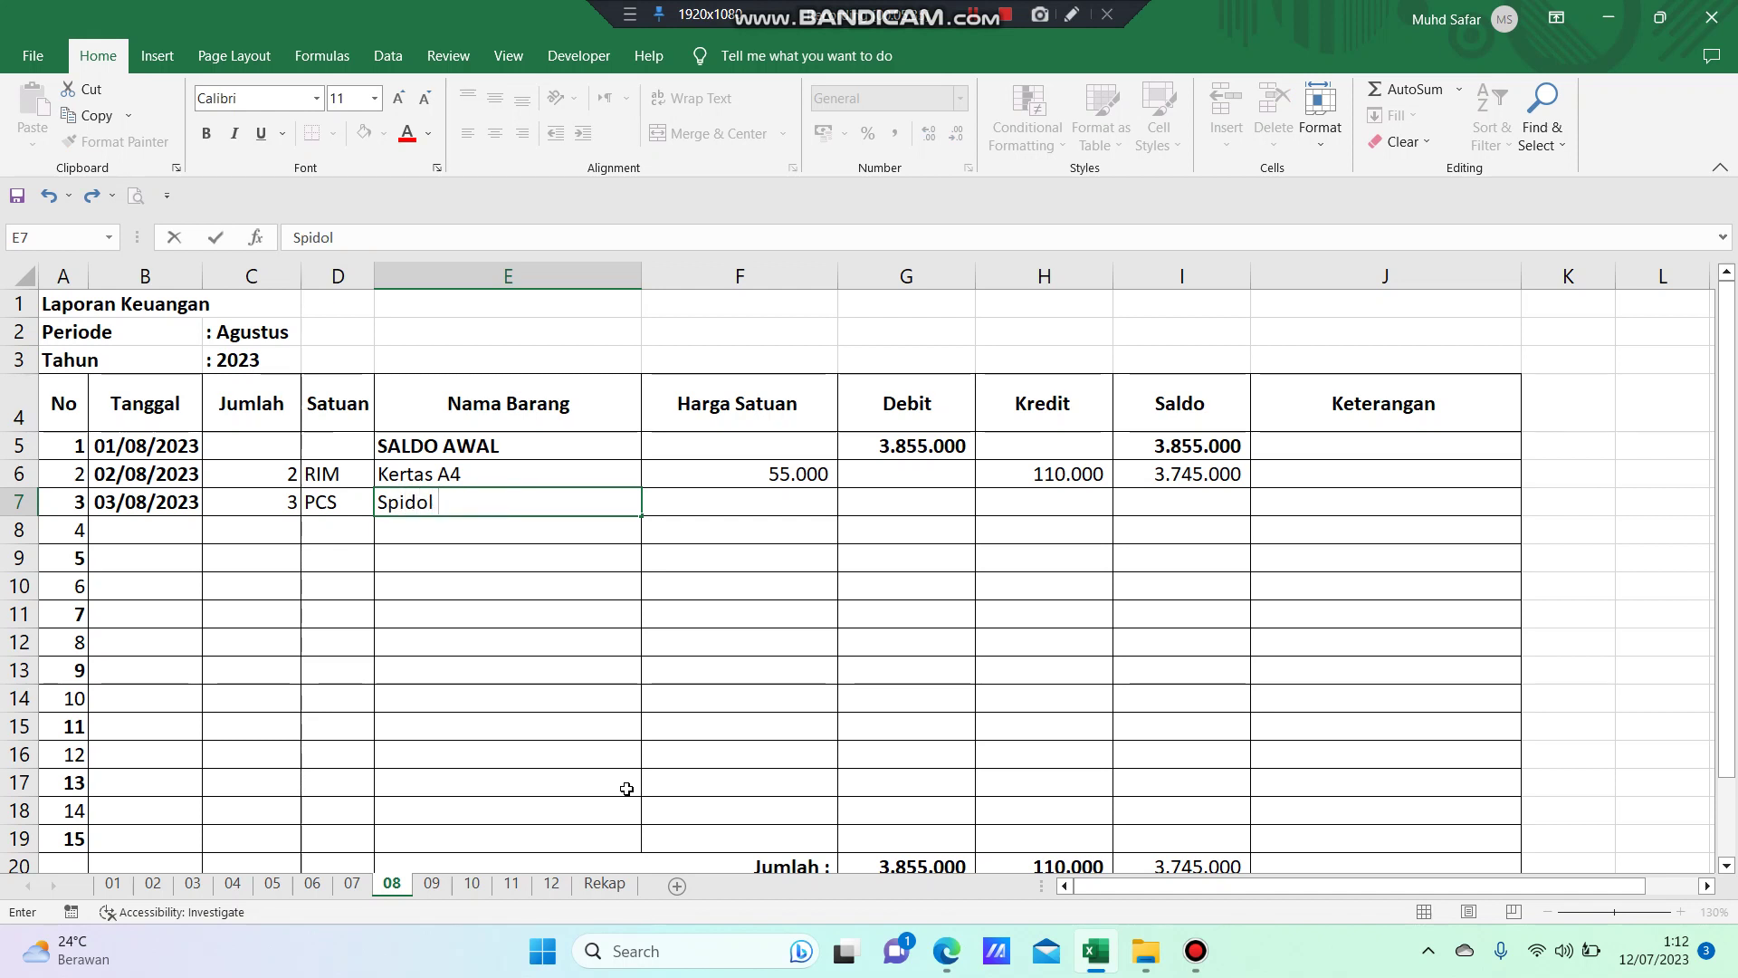
type(" Snow")
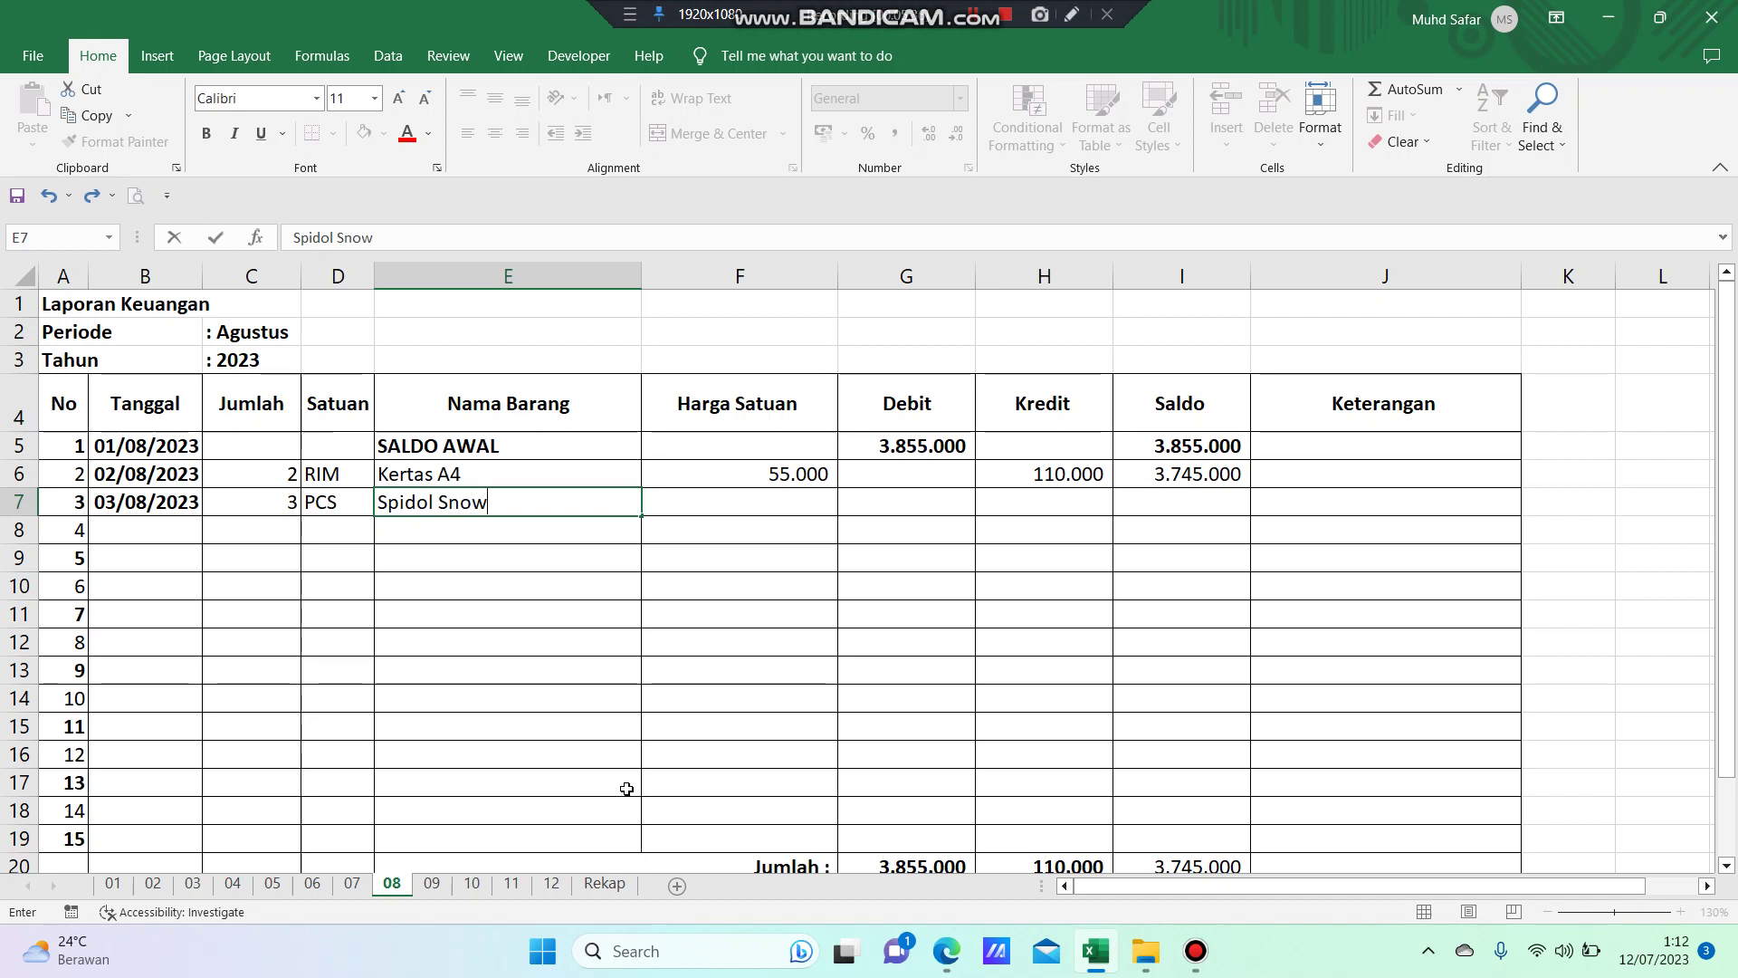
type("ma")
key("BackSpace")
key("BackSpace")
type("en")
key("BackSpace")
type("ma")
left_click(801, 501)
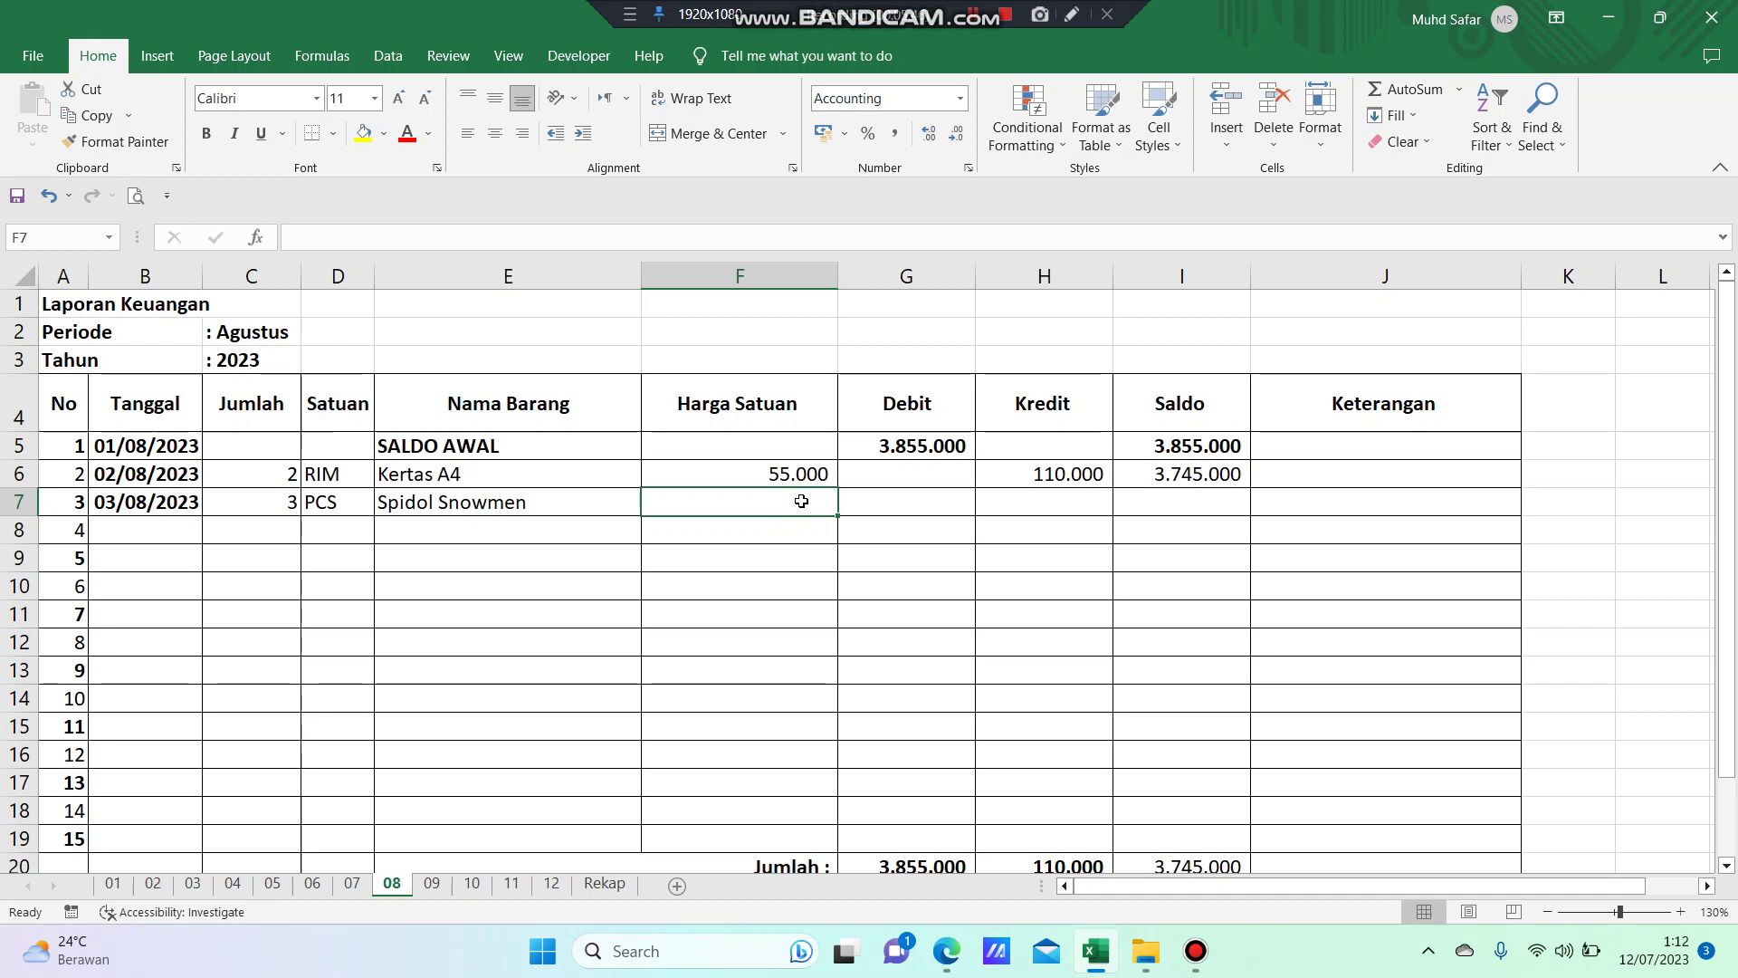
type("5")
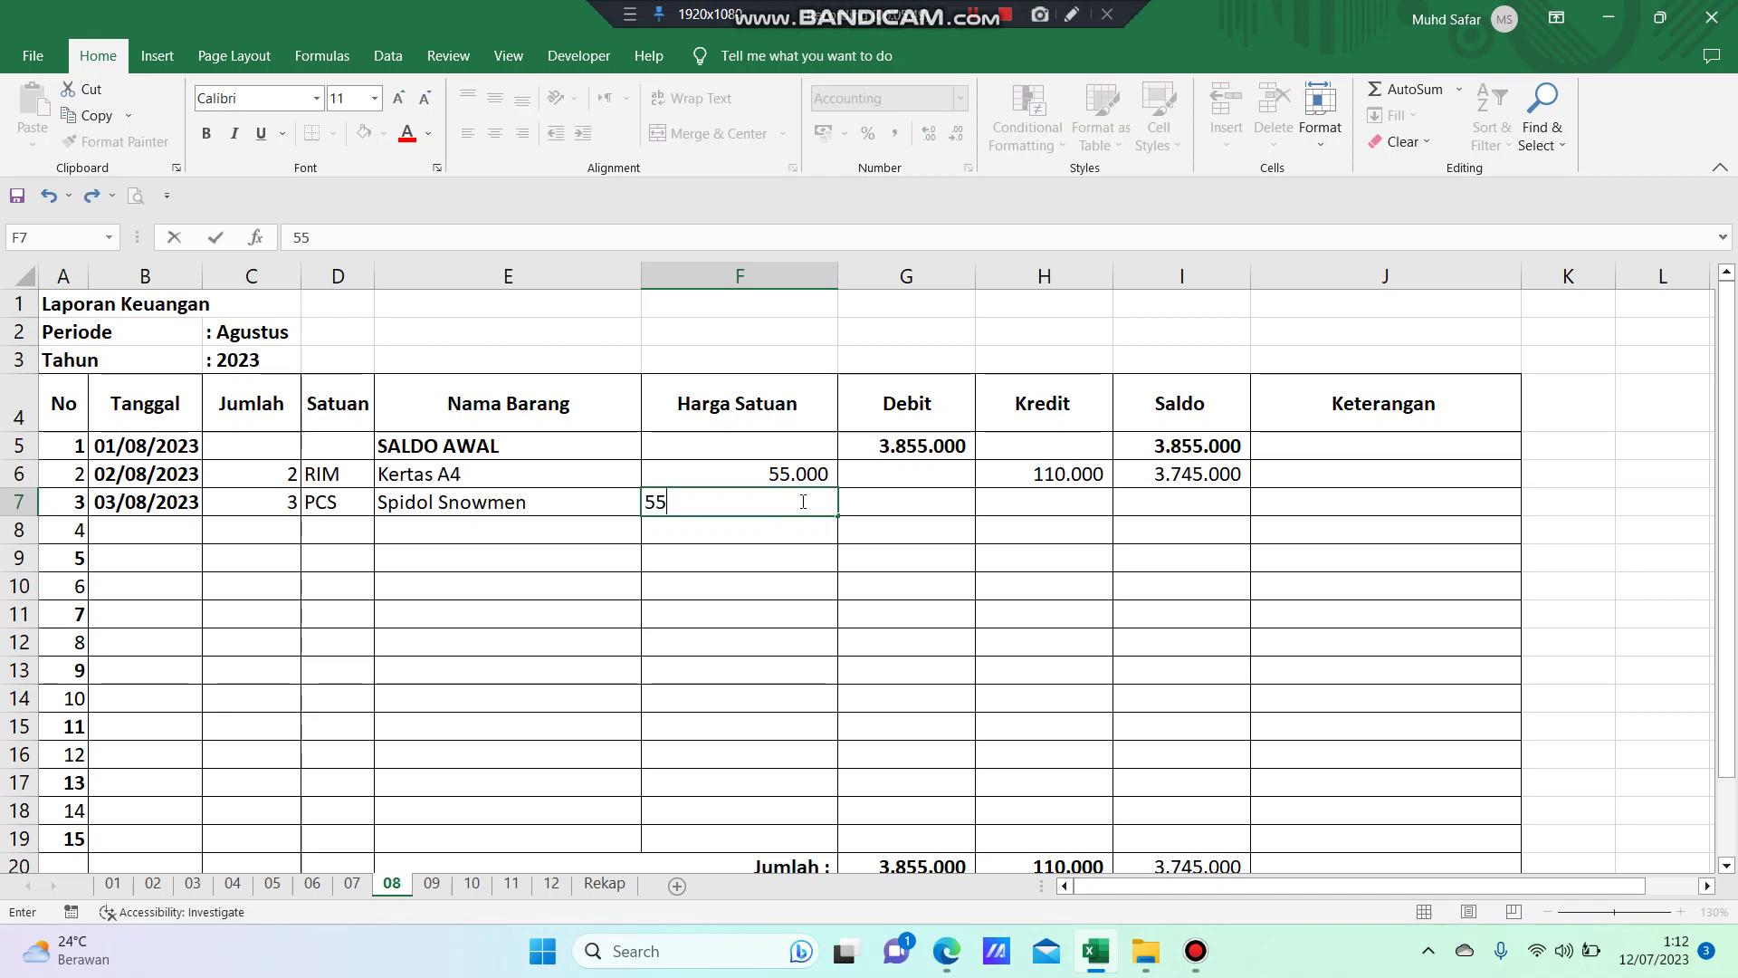
type(".500")
key("Return")
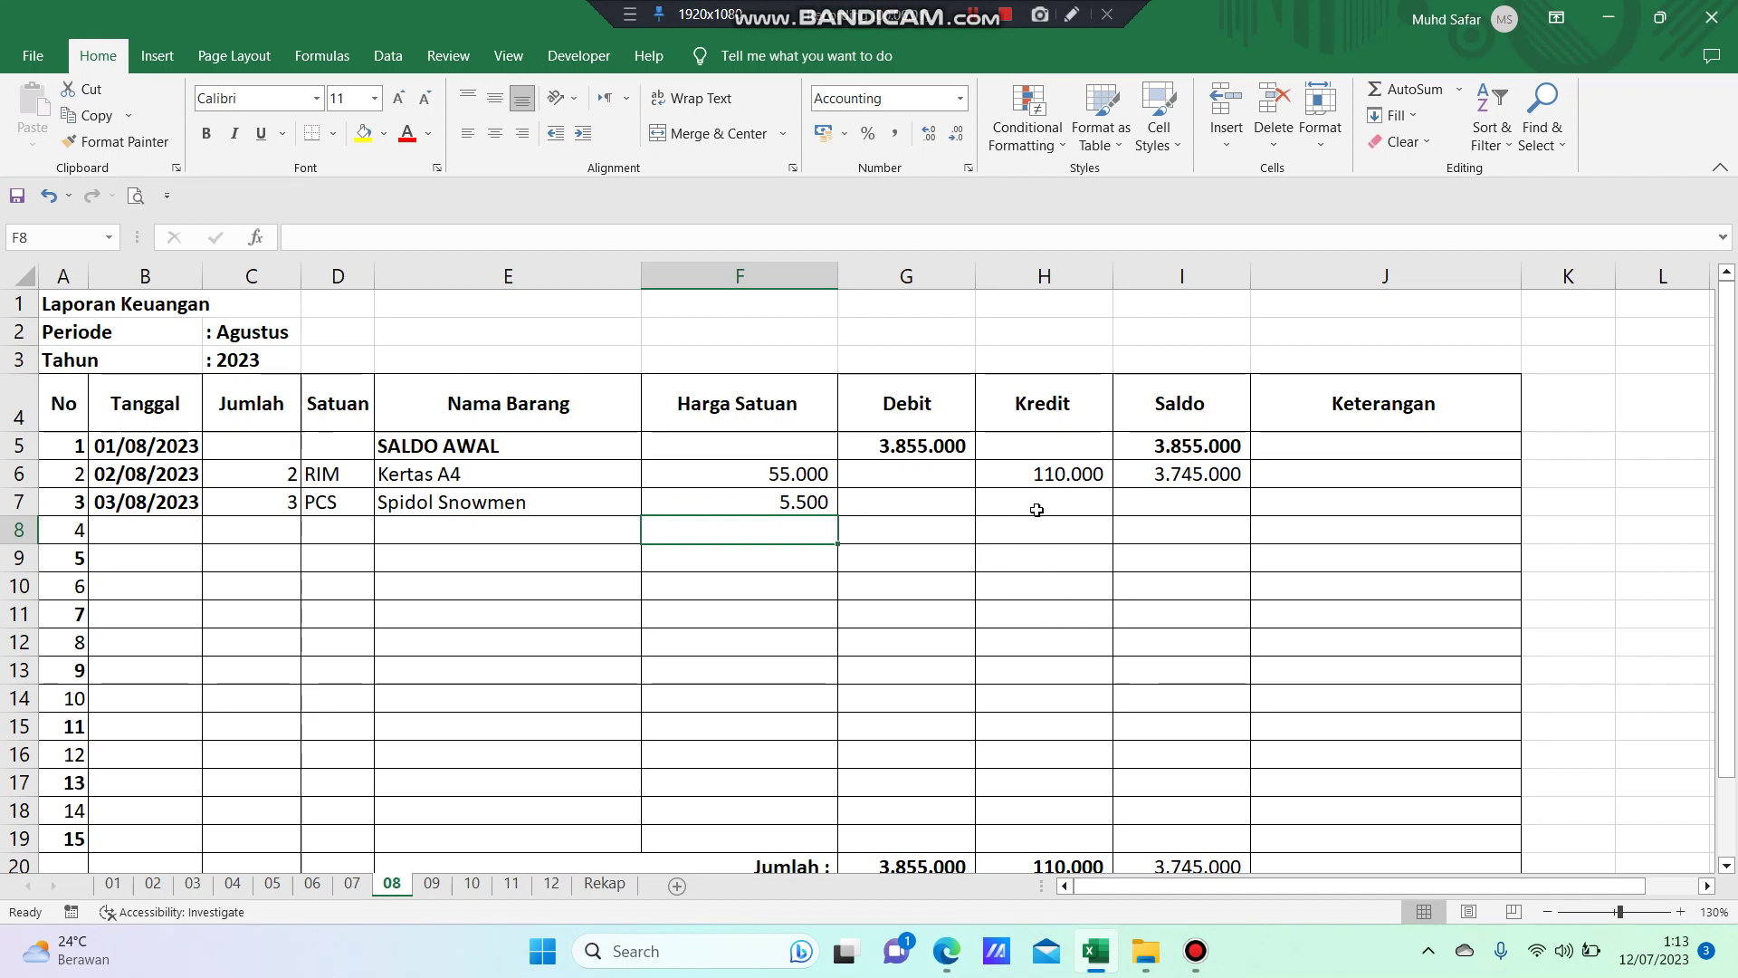
- Fill the Kredit formula from H6 down to H7 and check the copied formula
left_click(1050, 473)
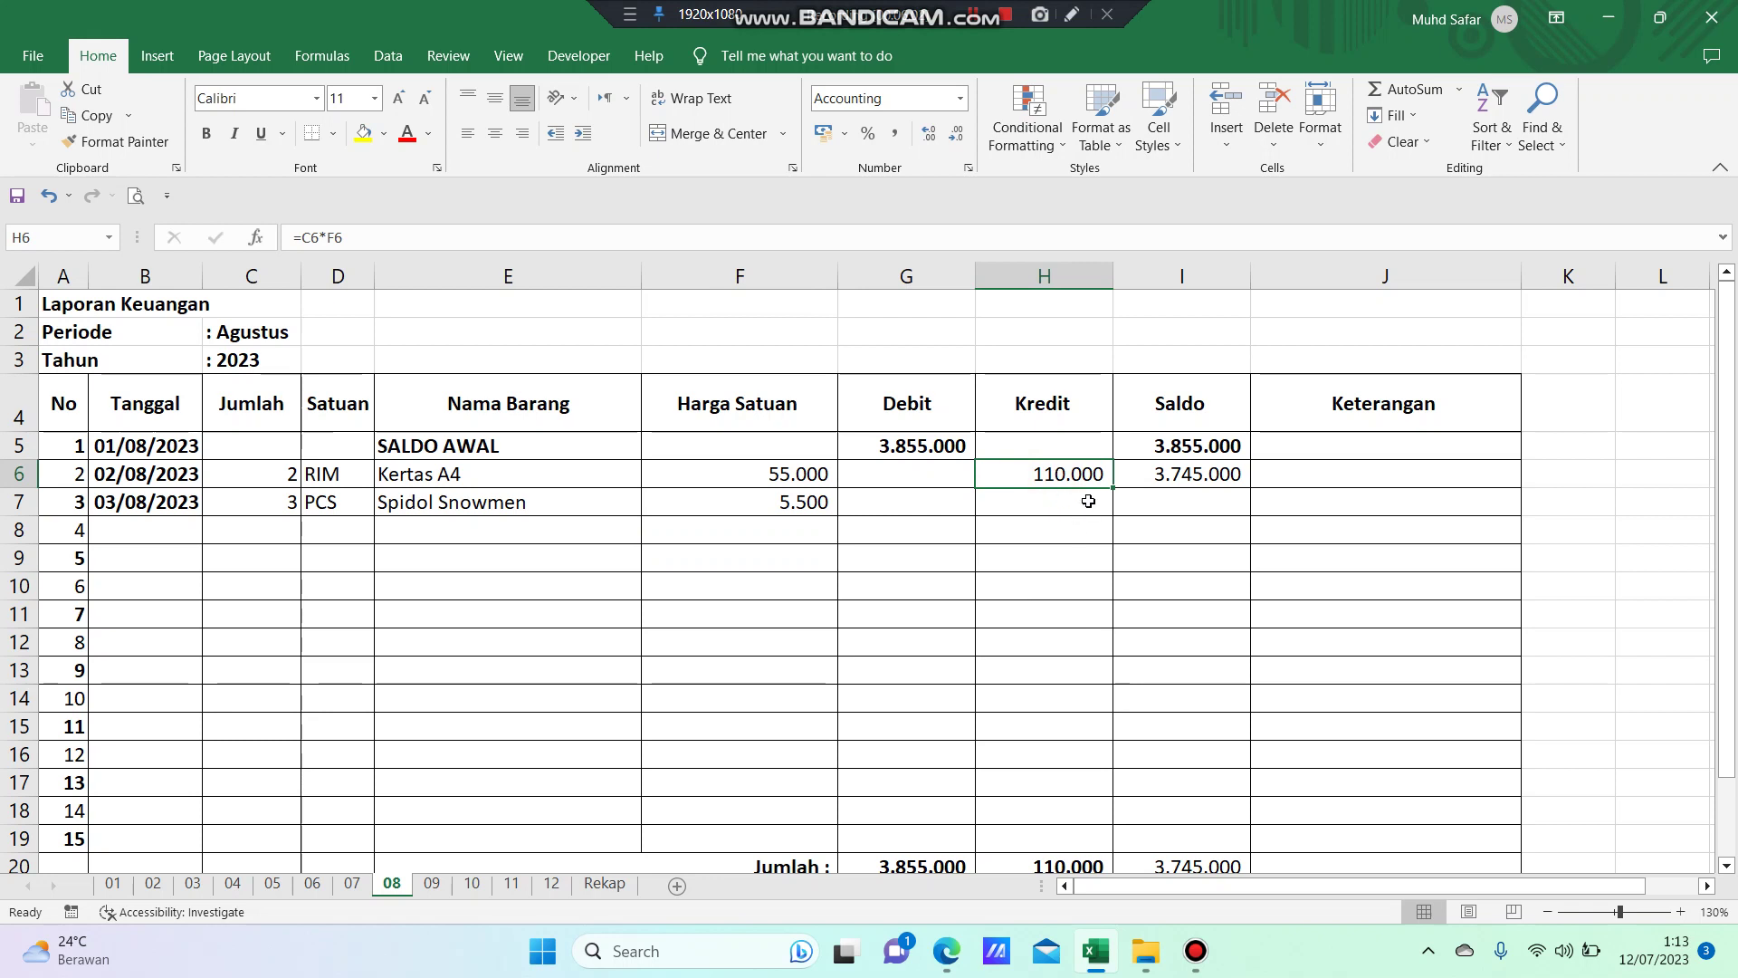
left_click_drag(1119, 496, 1111, 517)
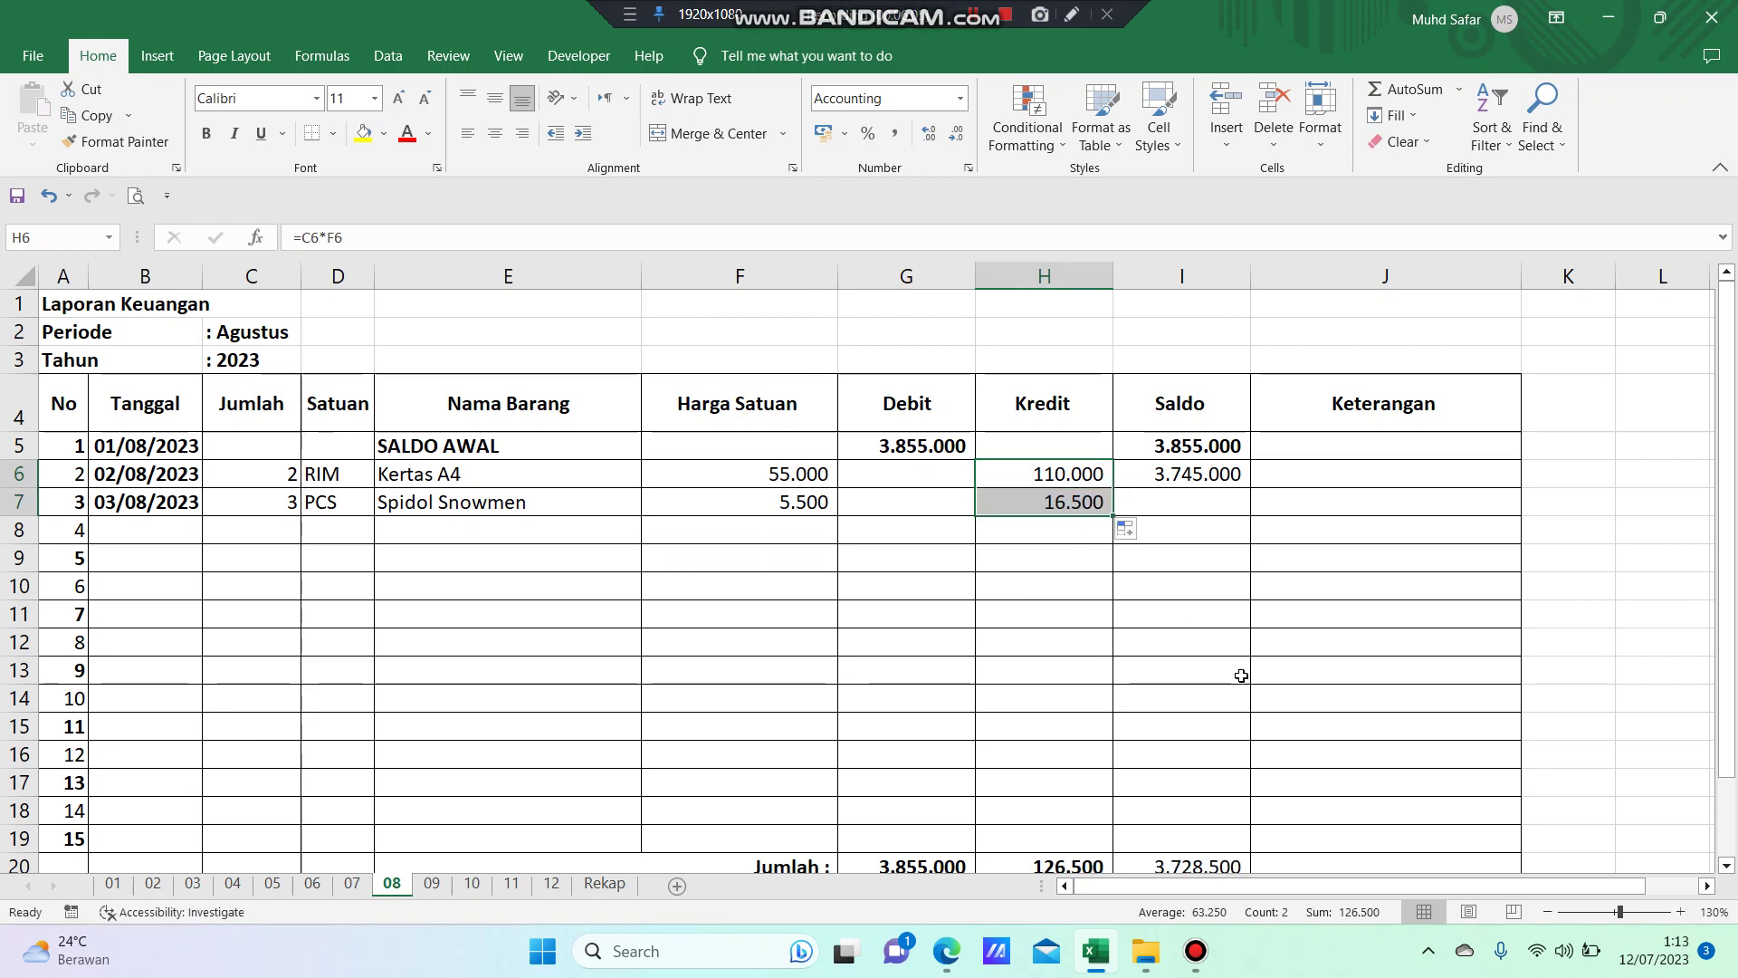
left_click(1055, 499)
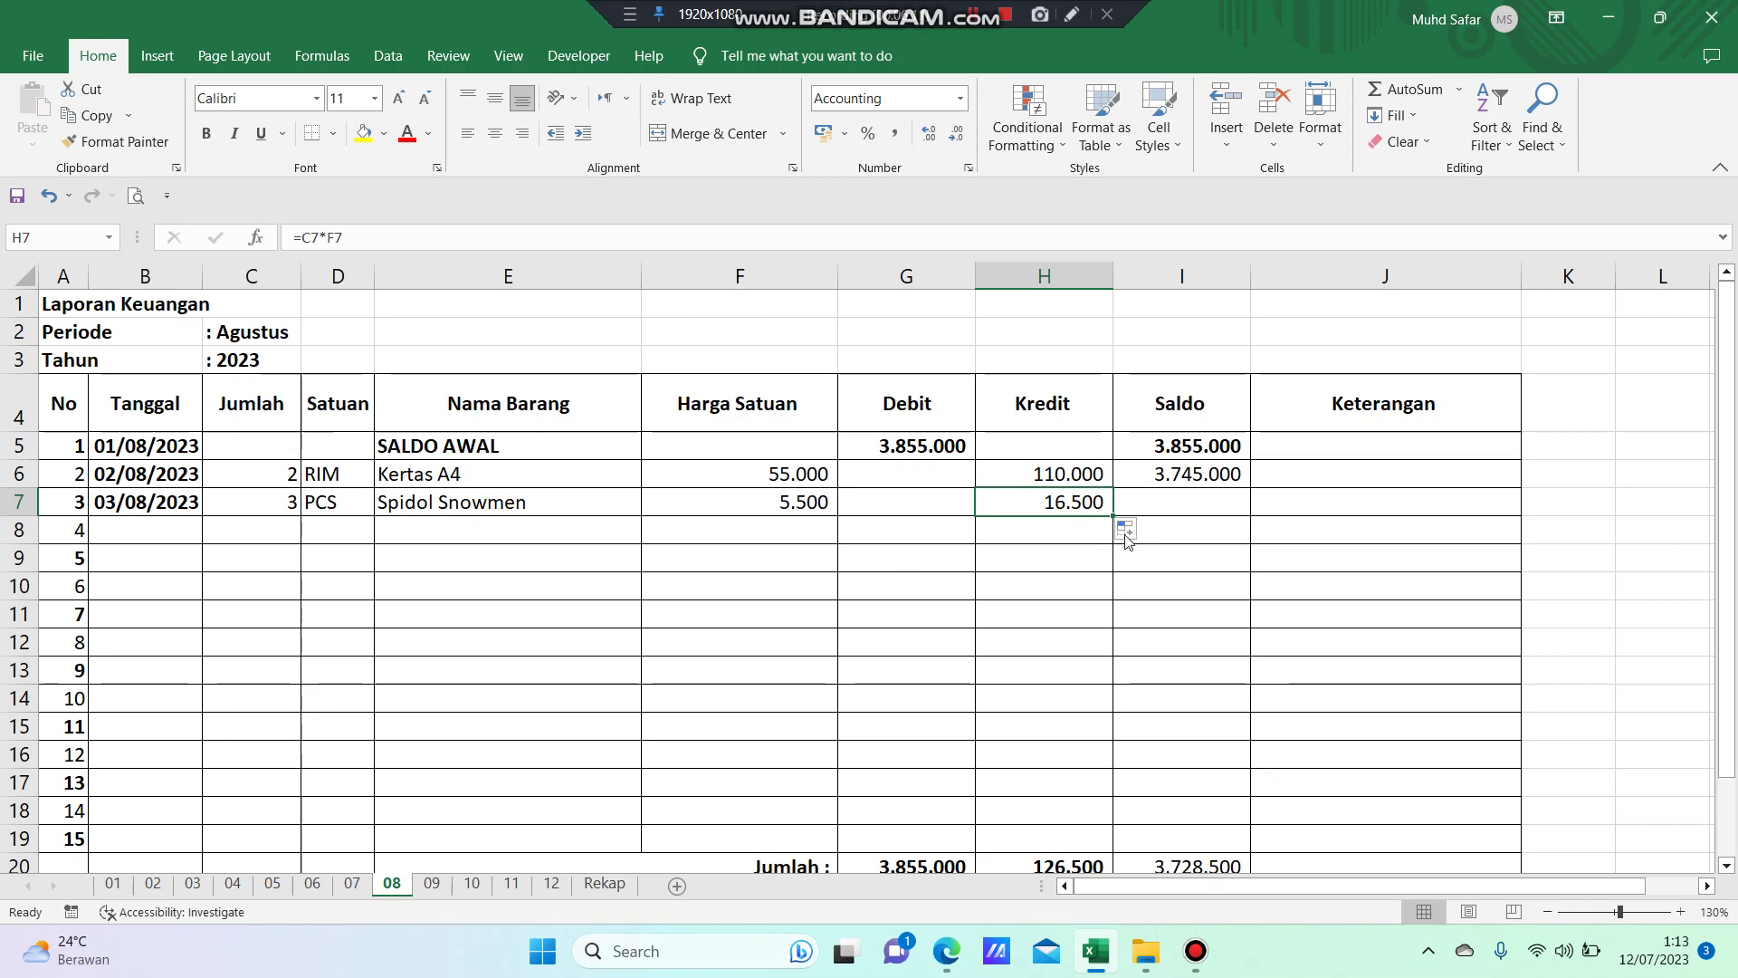
- Fill the Saldo formula from I6 down to I7 and check the copied formula
left_click(1194, 500)
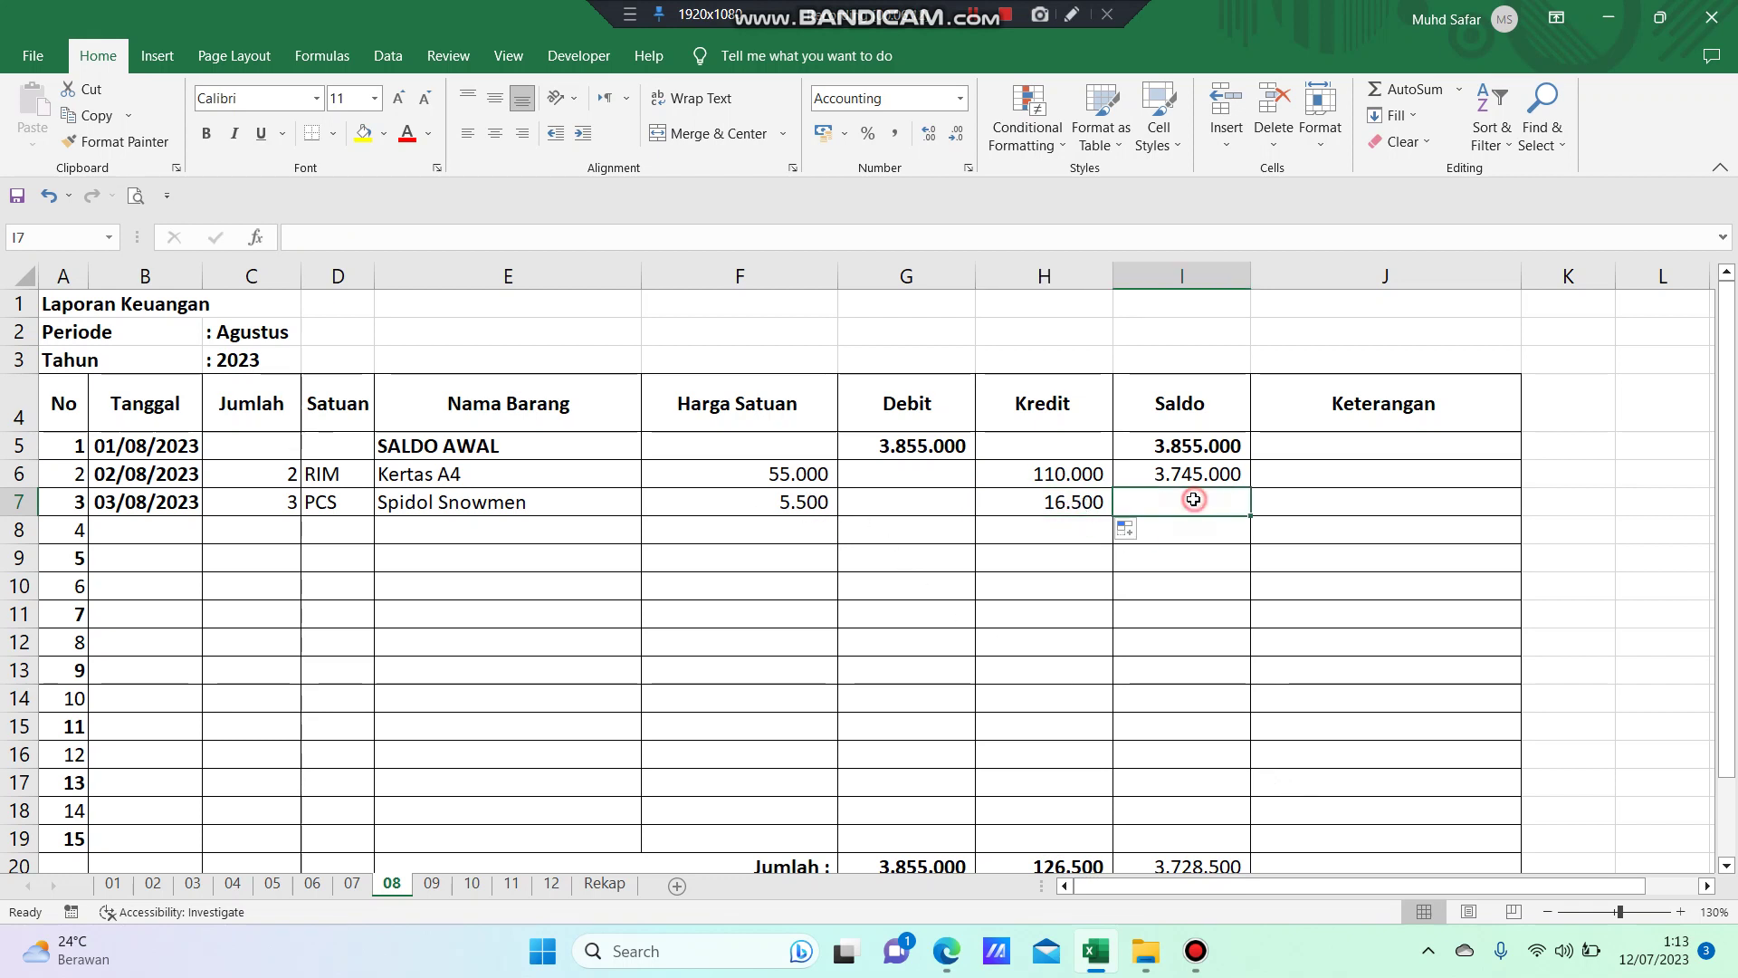
left_click(1205, 476)
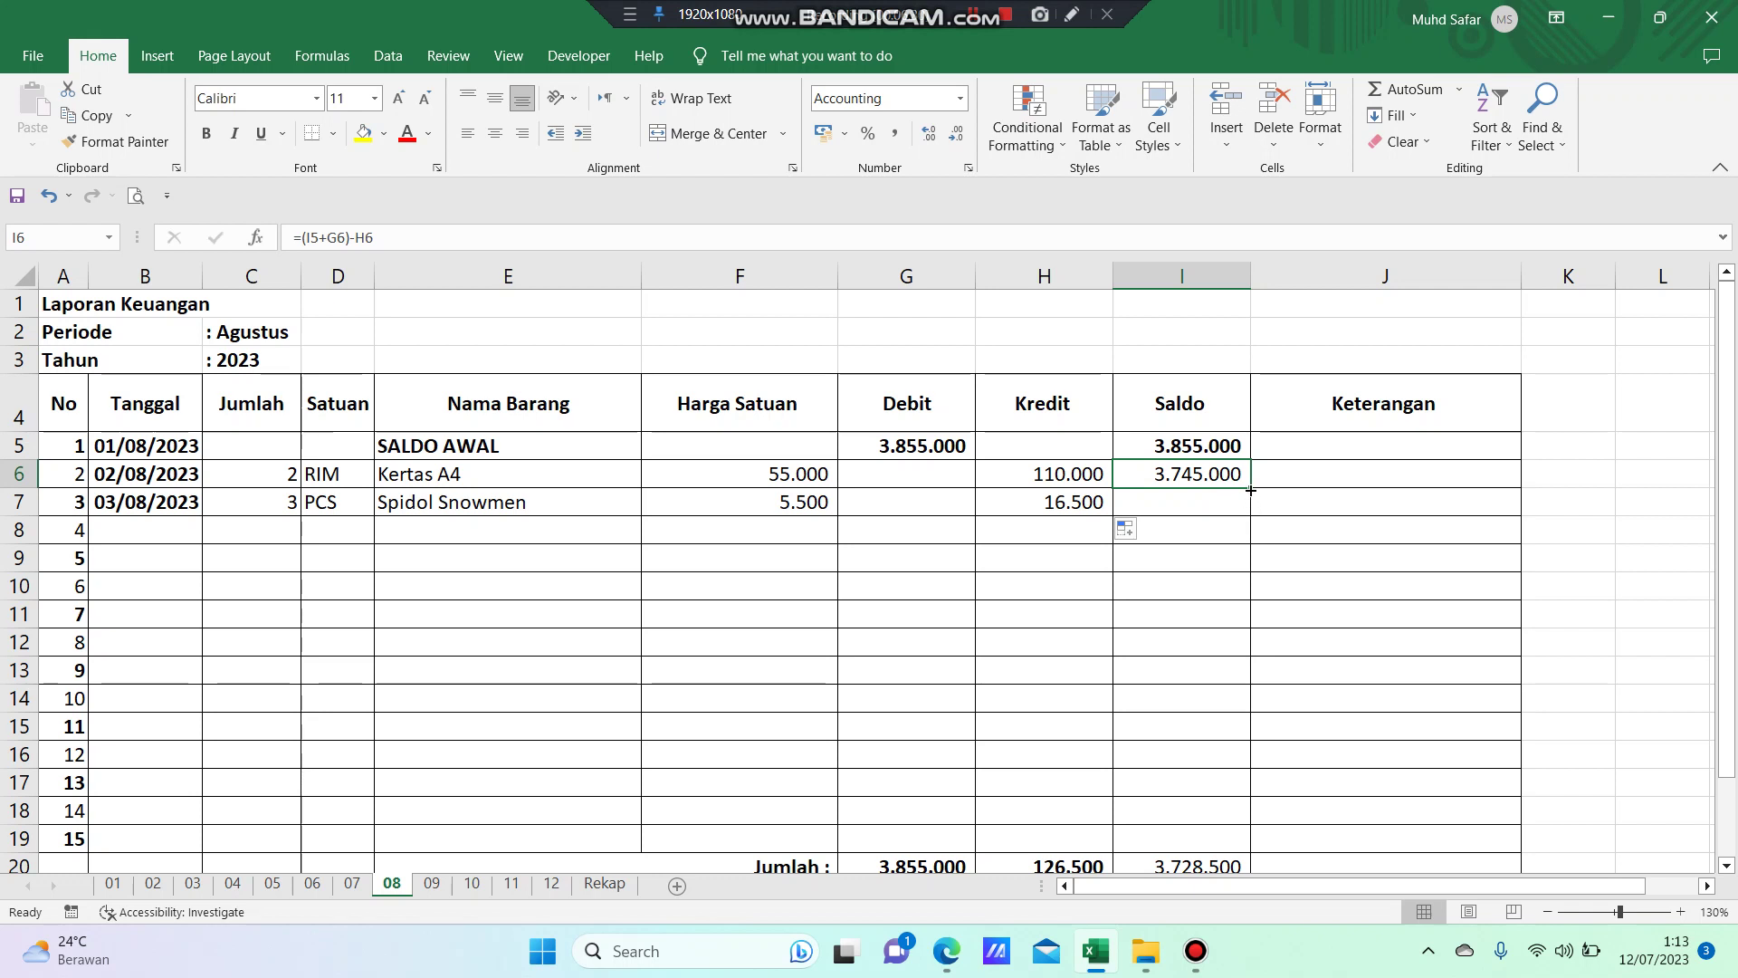
left_click_drag(1250, 490, 1249, 514)
left_click(1199, 530)
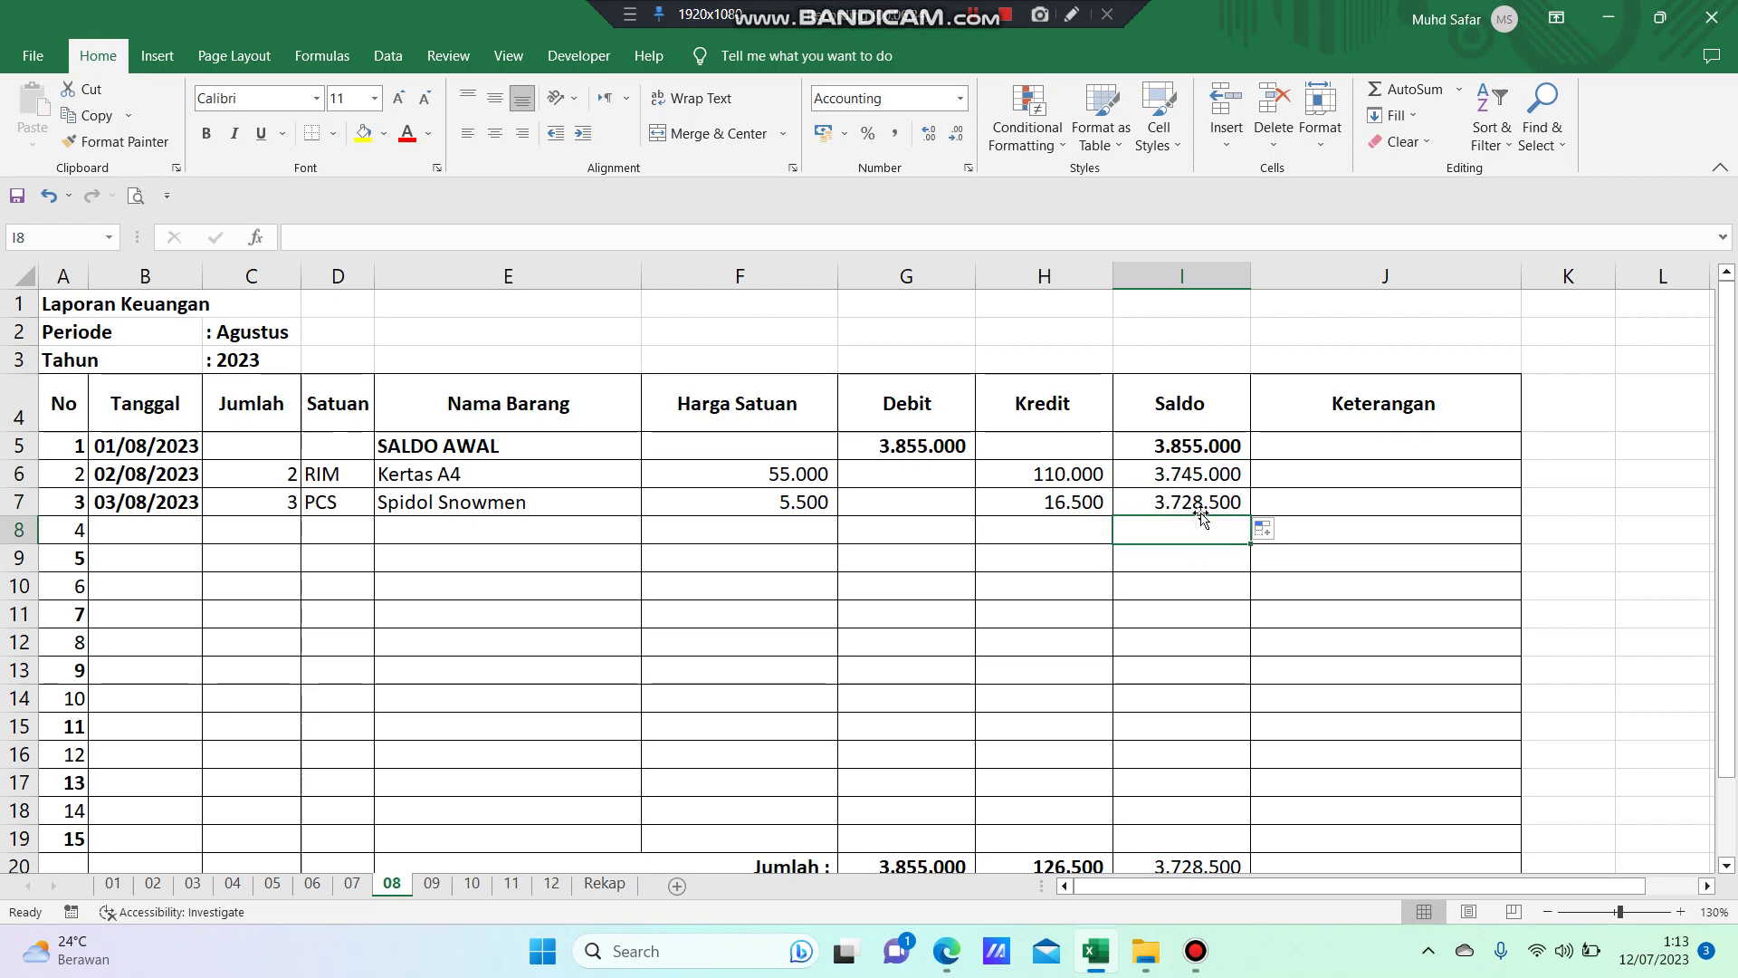
left_click(1207, 512)
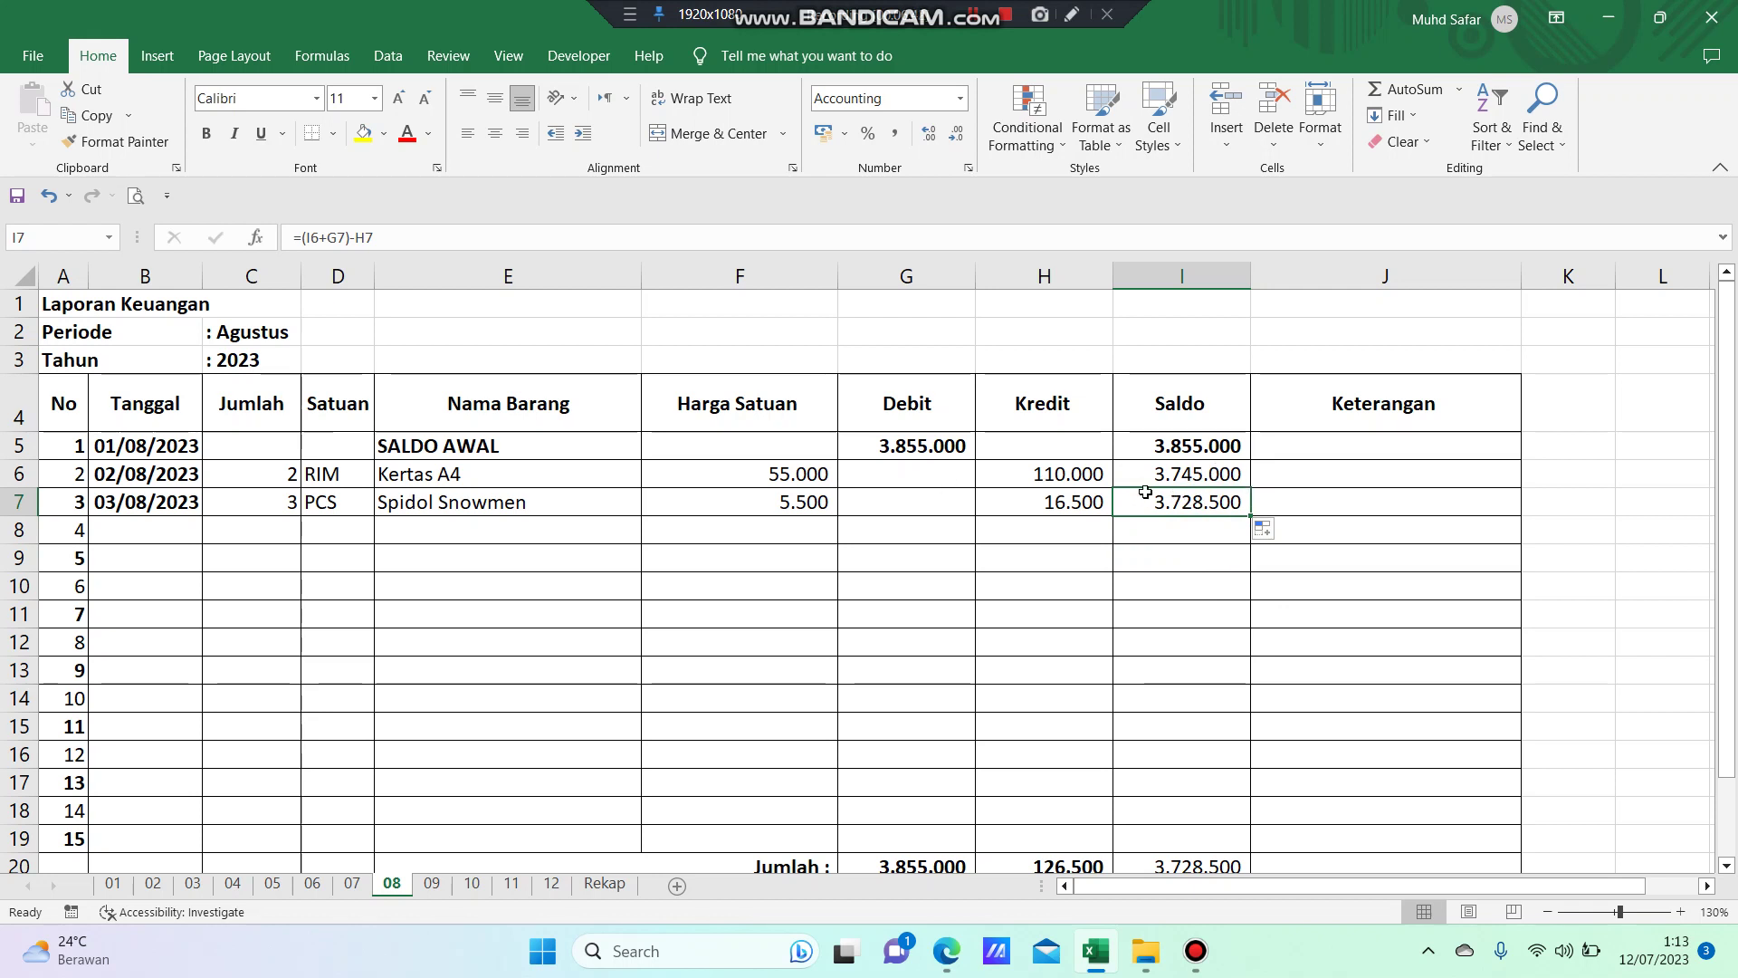
left_click(1176, 550)
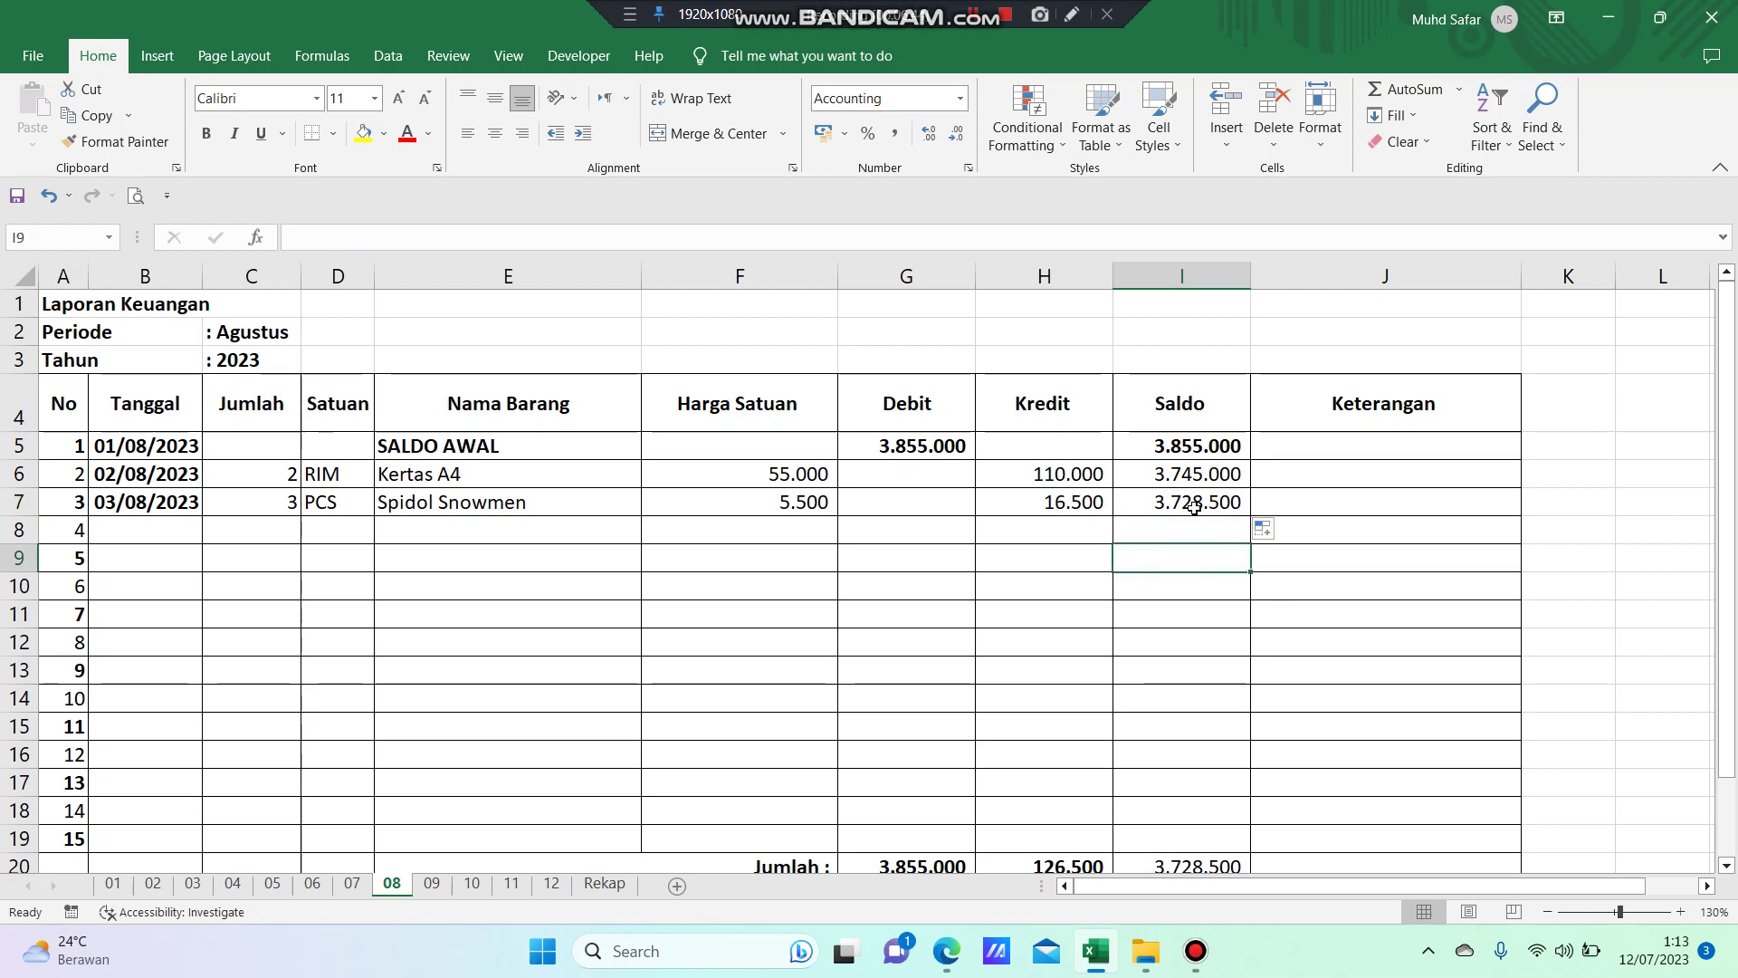
left_click(1192, 505)
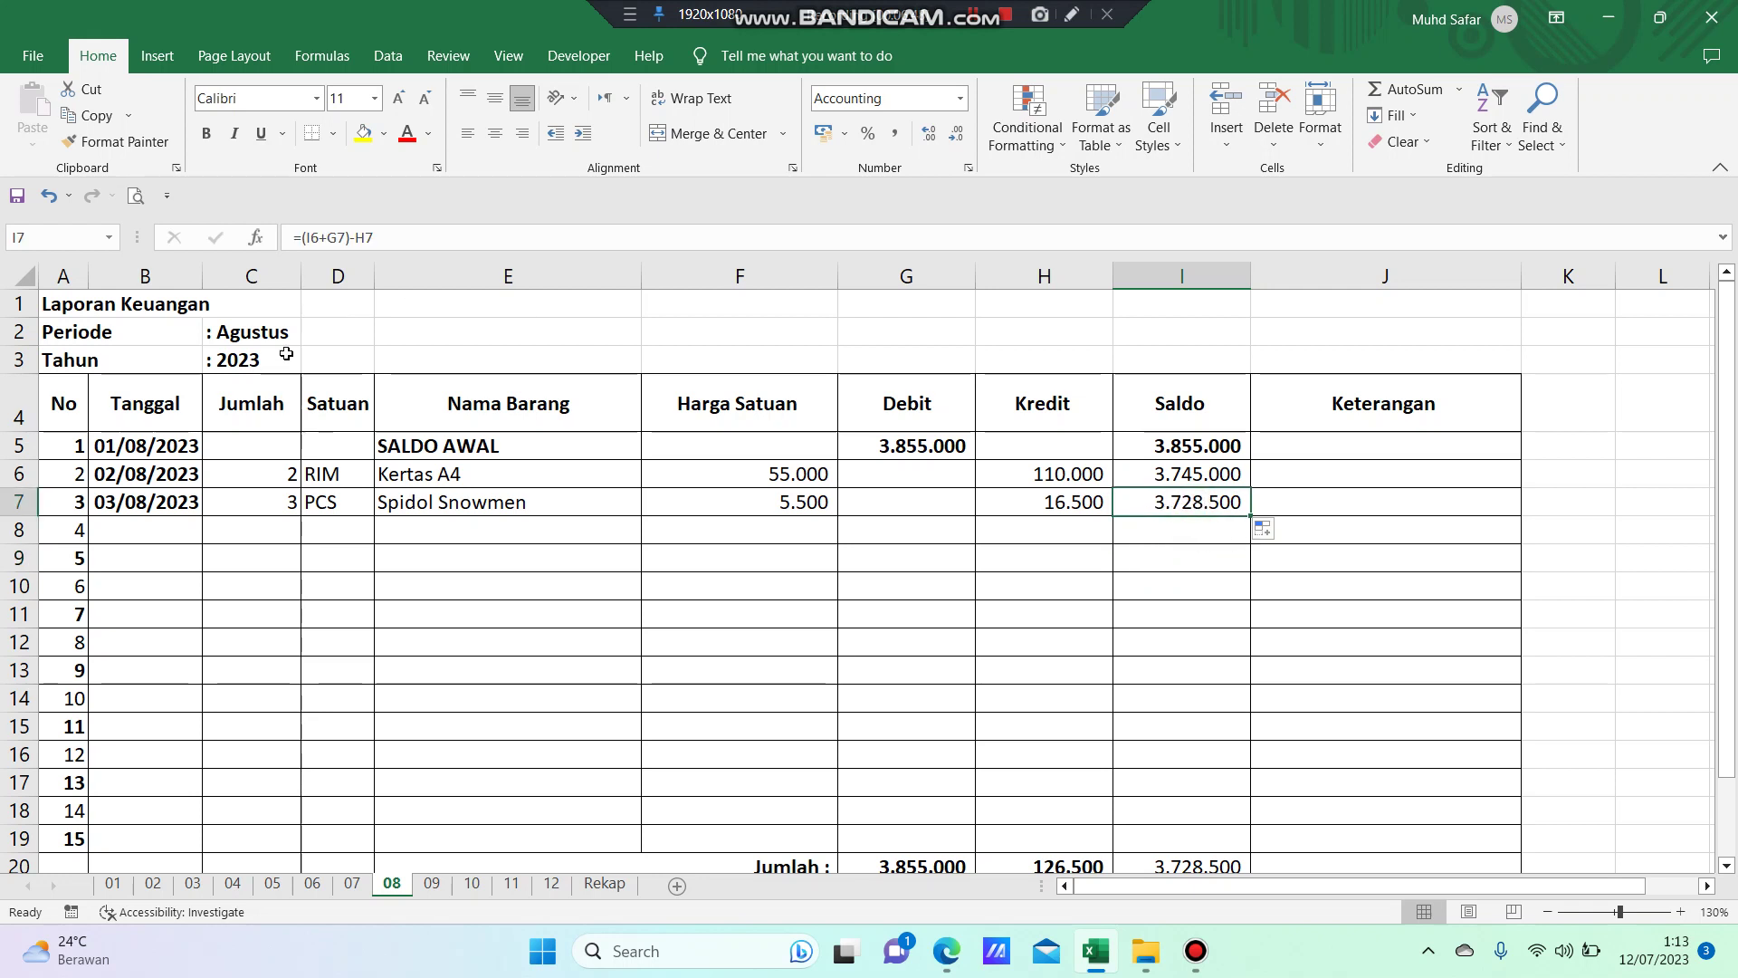
- In row 8, enter the date 04/08/2023, the quantity 1 and the unit PCS
left_click(143, 529)
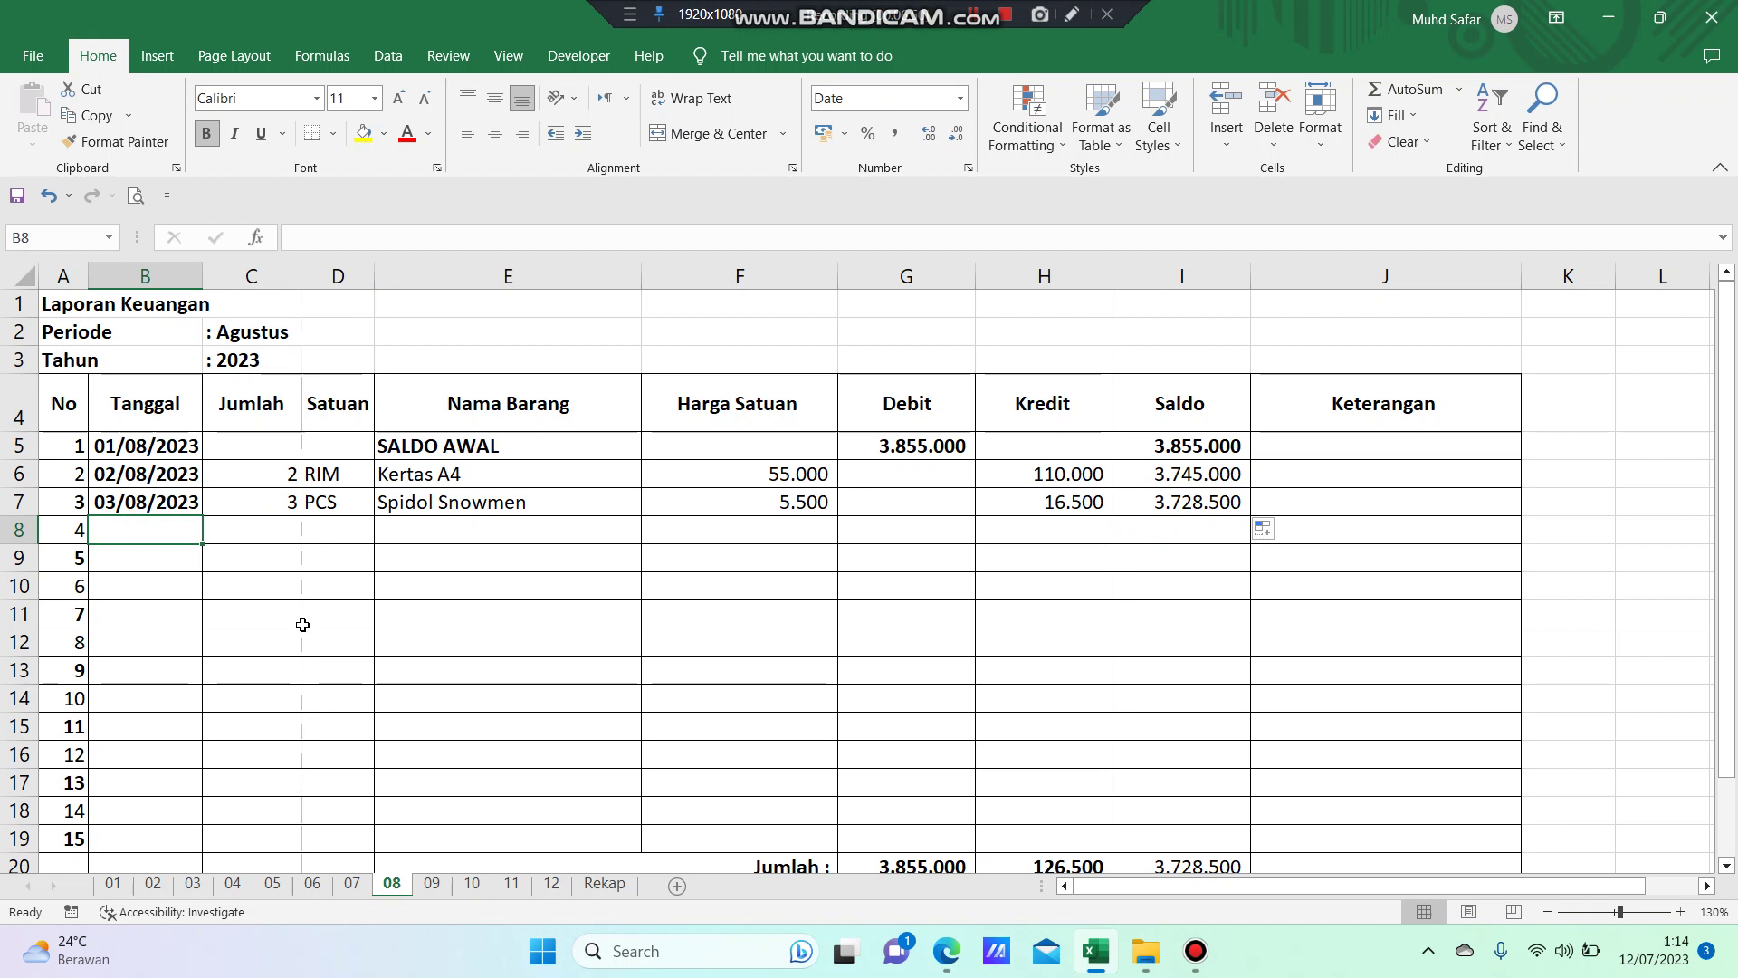
type("04/")
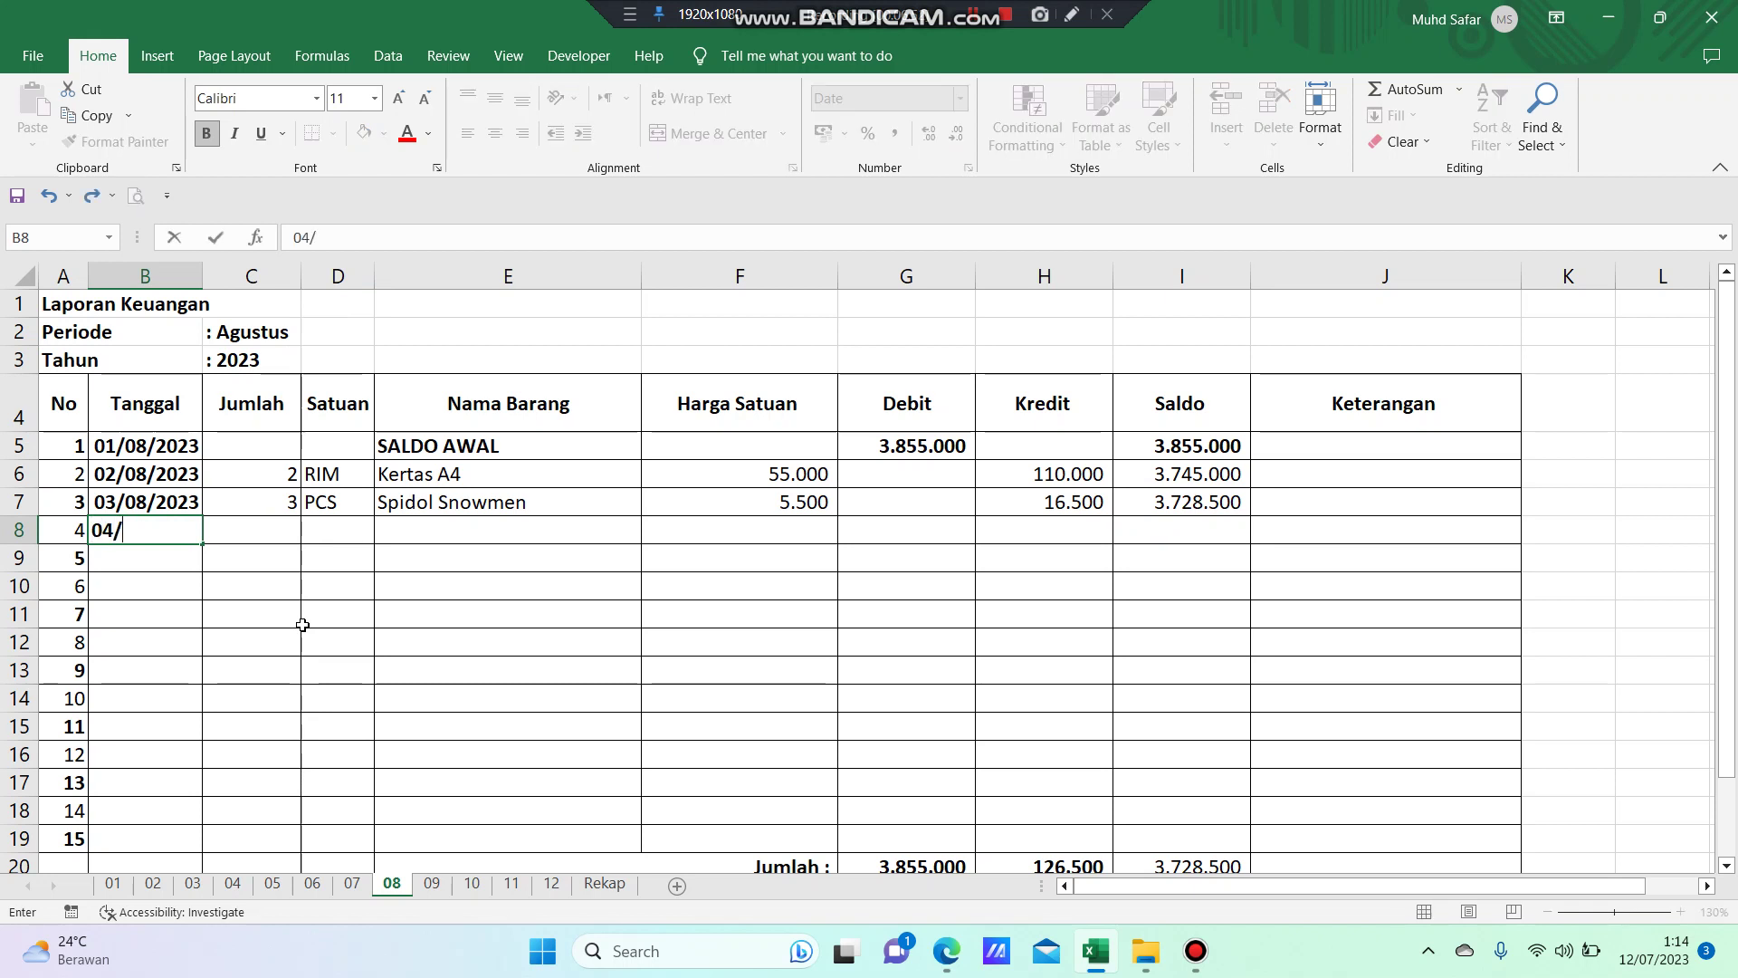
type("08")
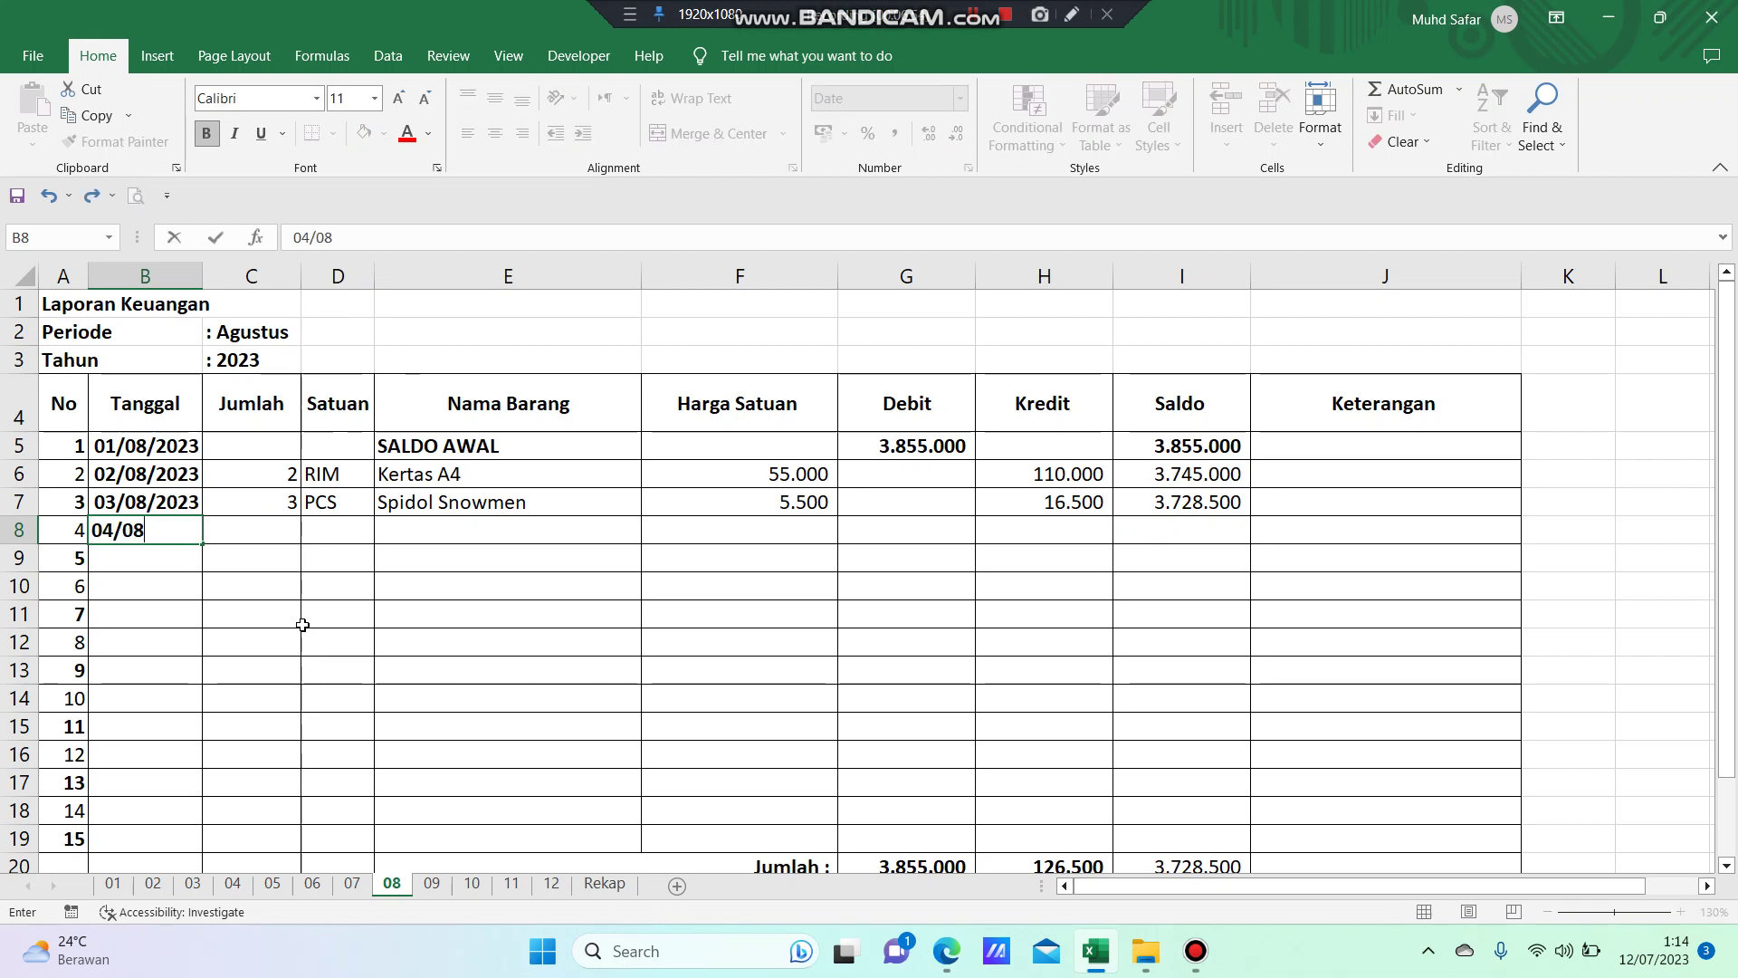
type("/2023")
left_click(266, 531)
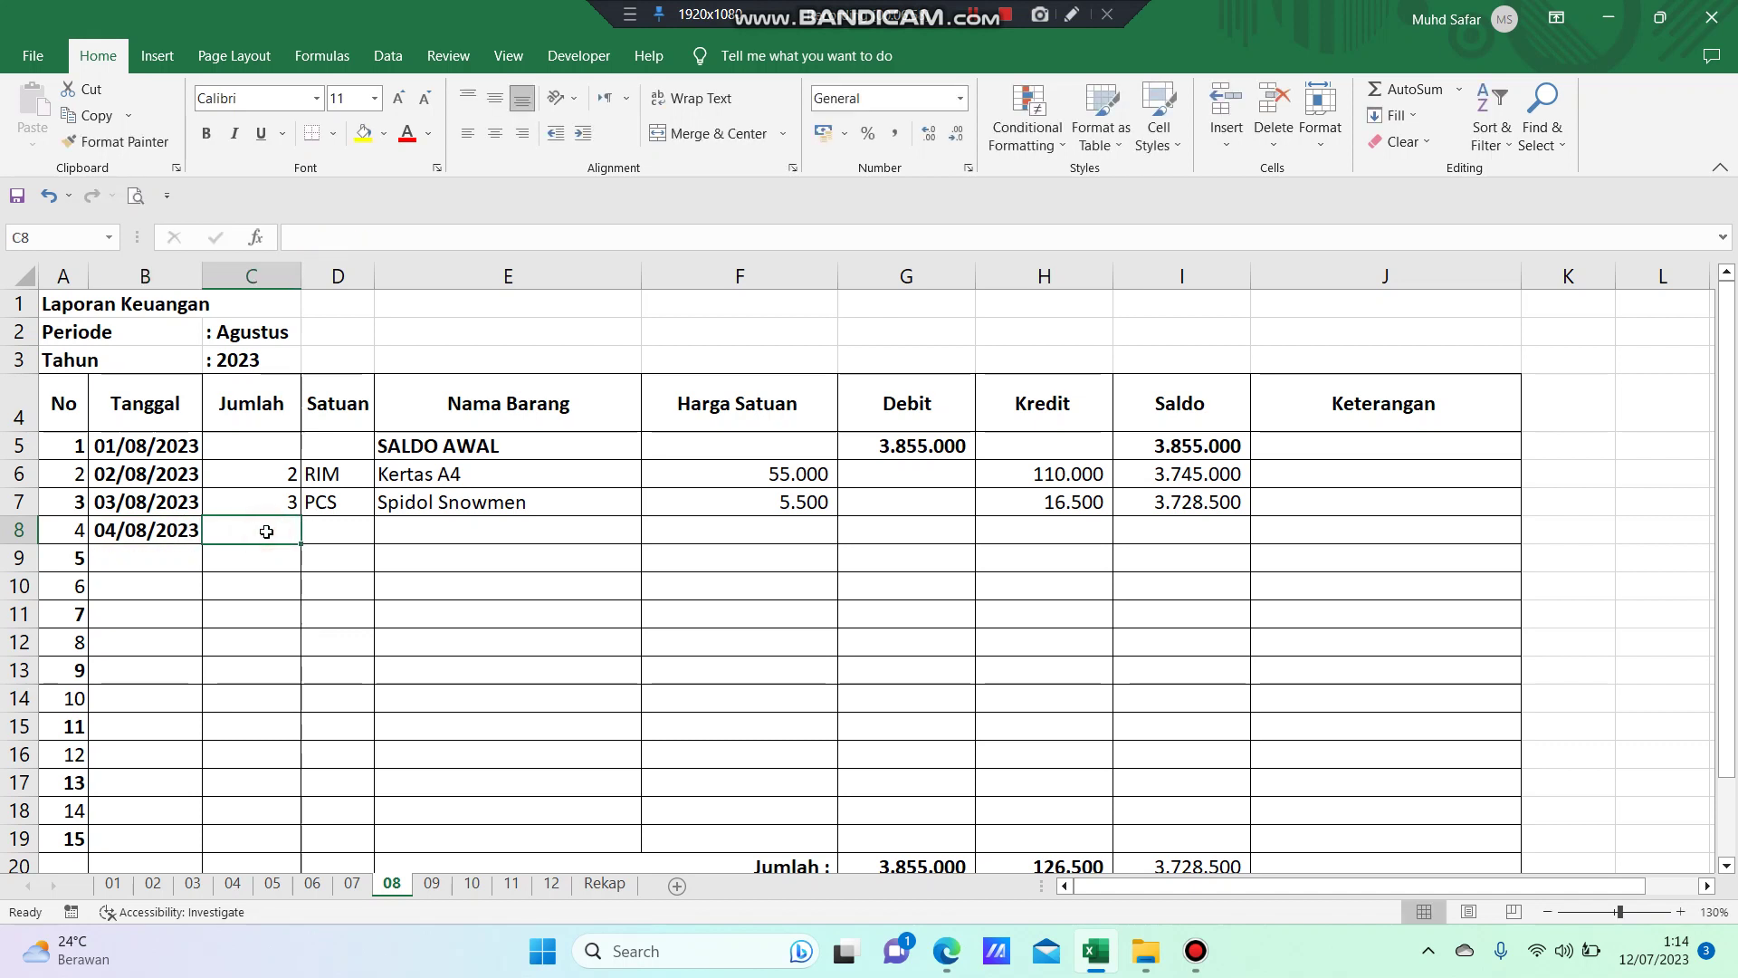
type("1")
key("Tab")
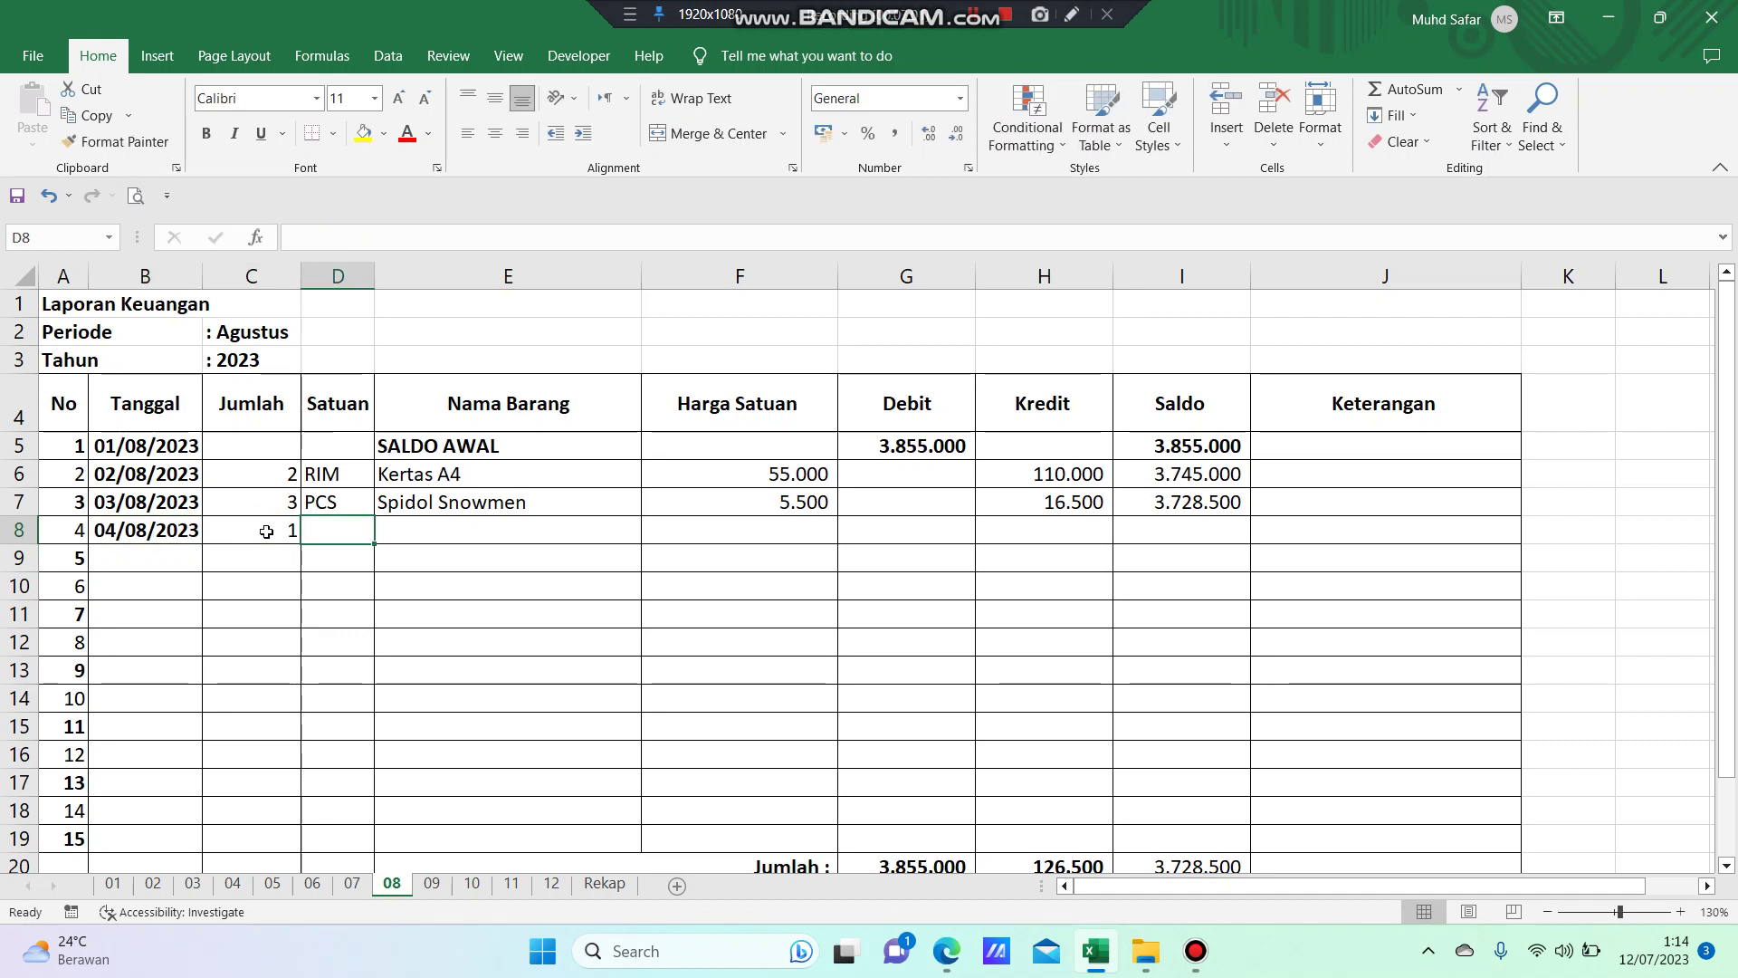
type("P")
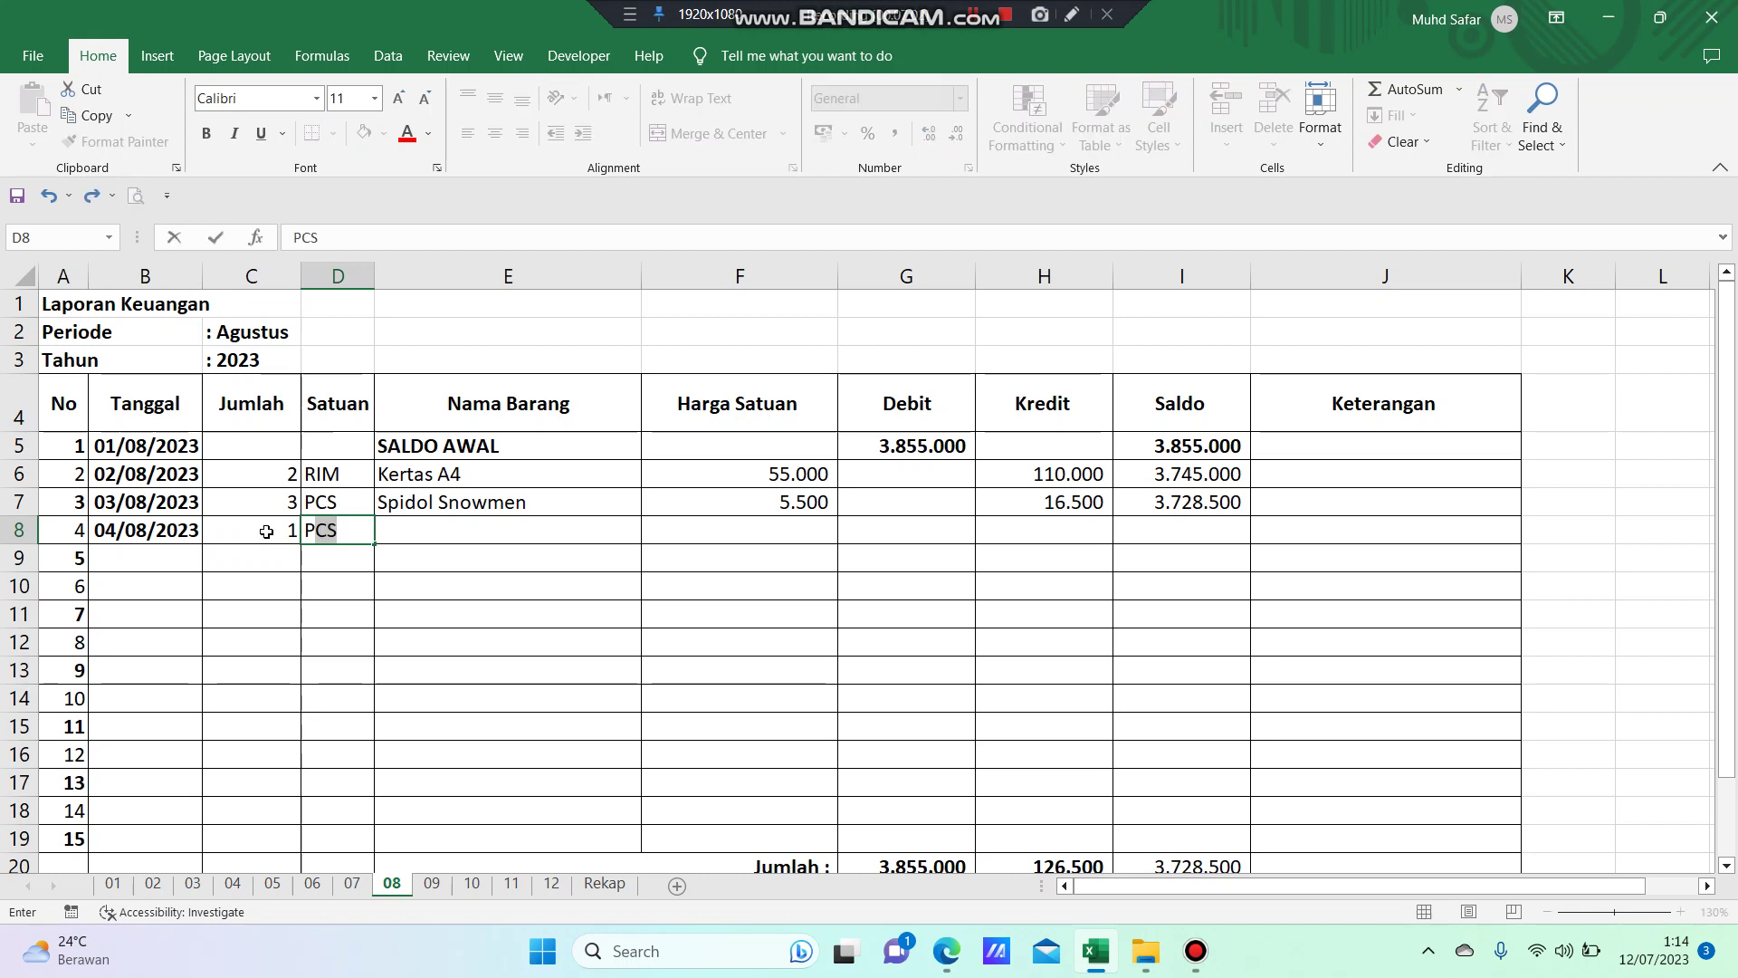
type("CS")
key("Tab")
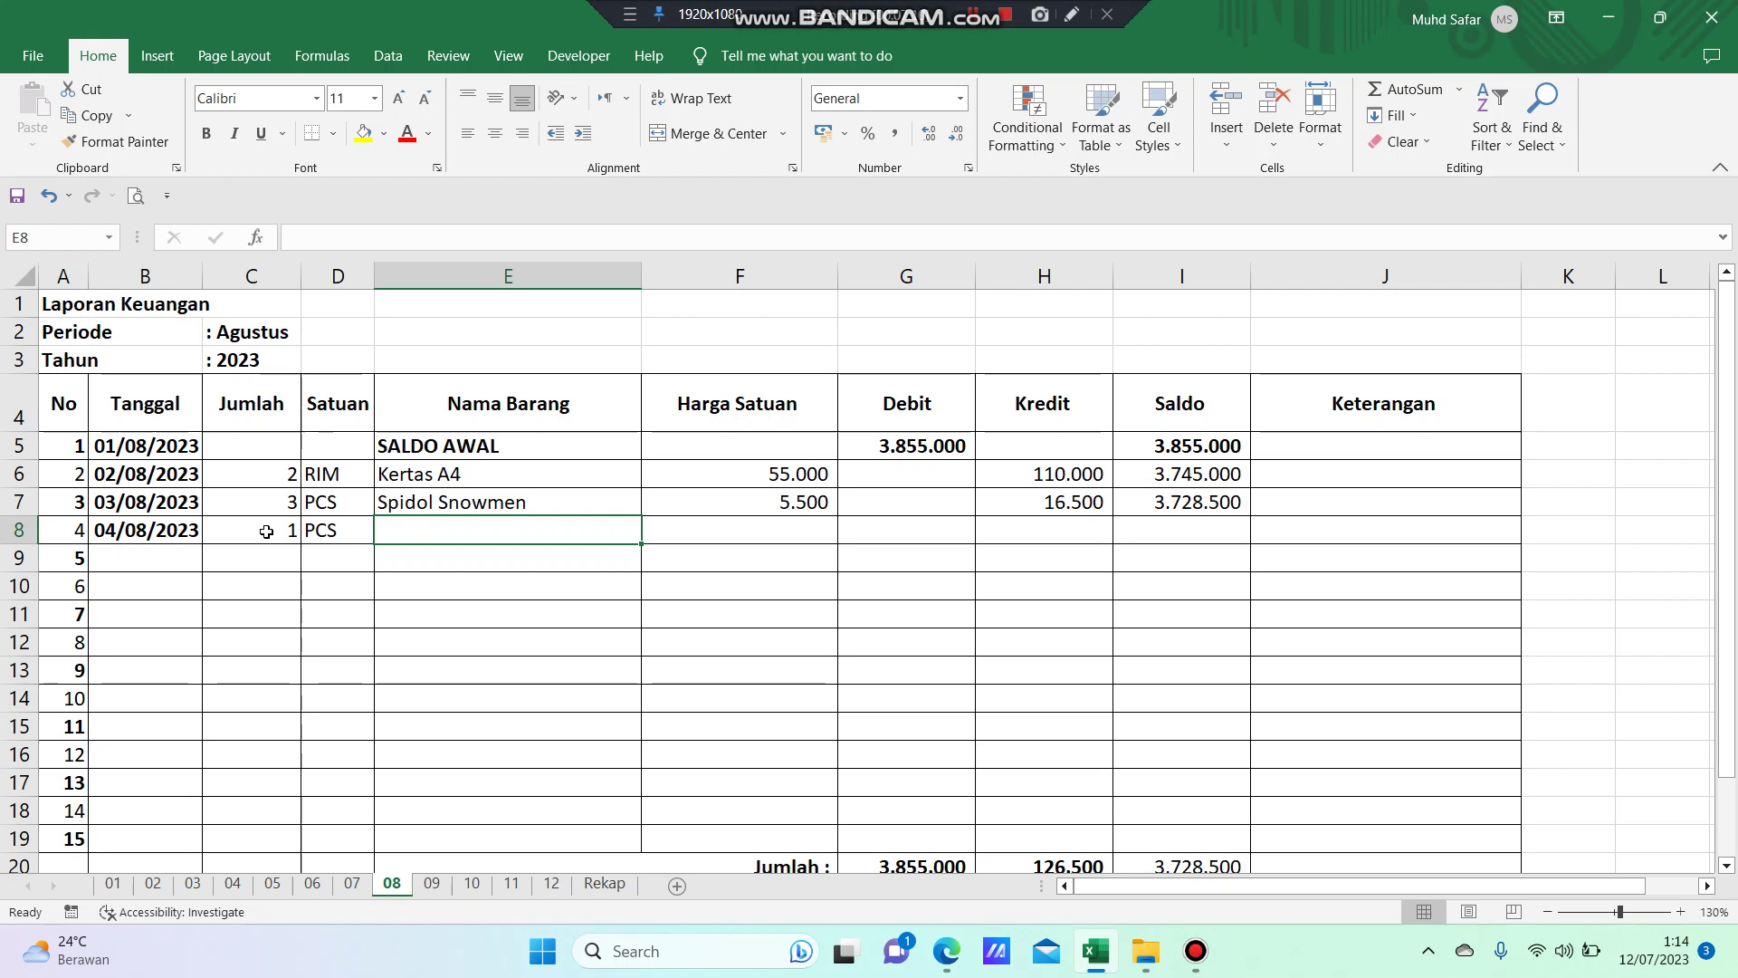
- Enter the item name "Kalkulator" in E8 and the unit price 75.000 in F8
type("Kal")
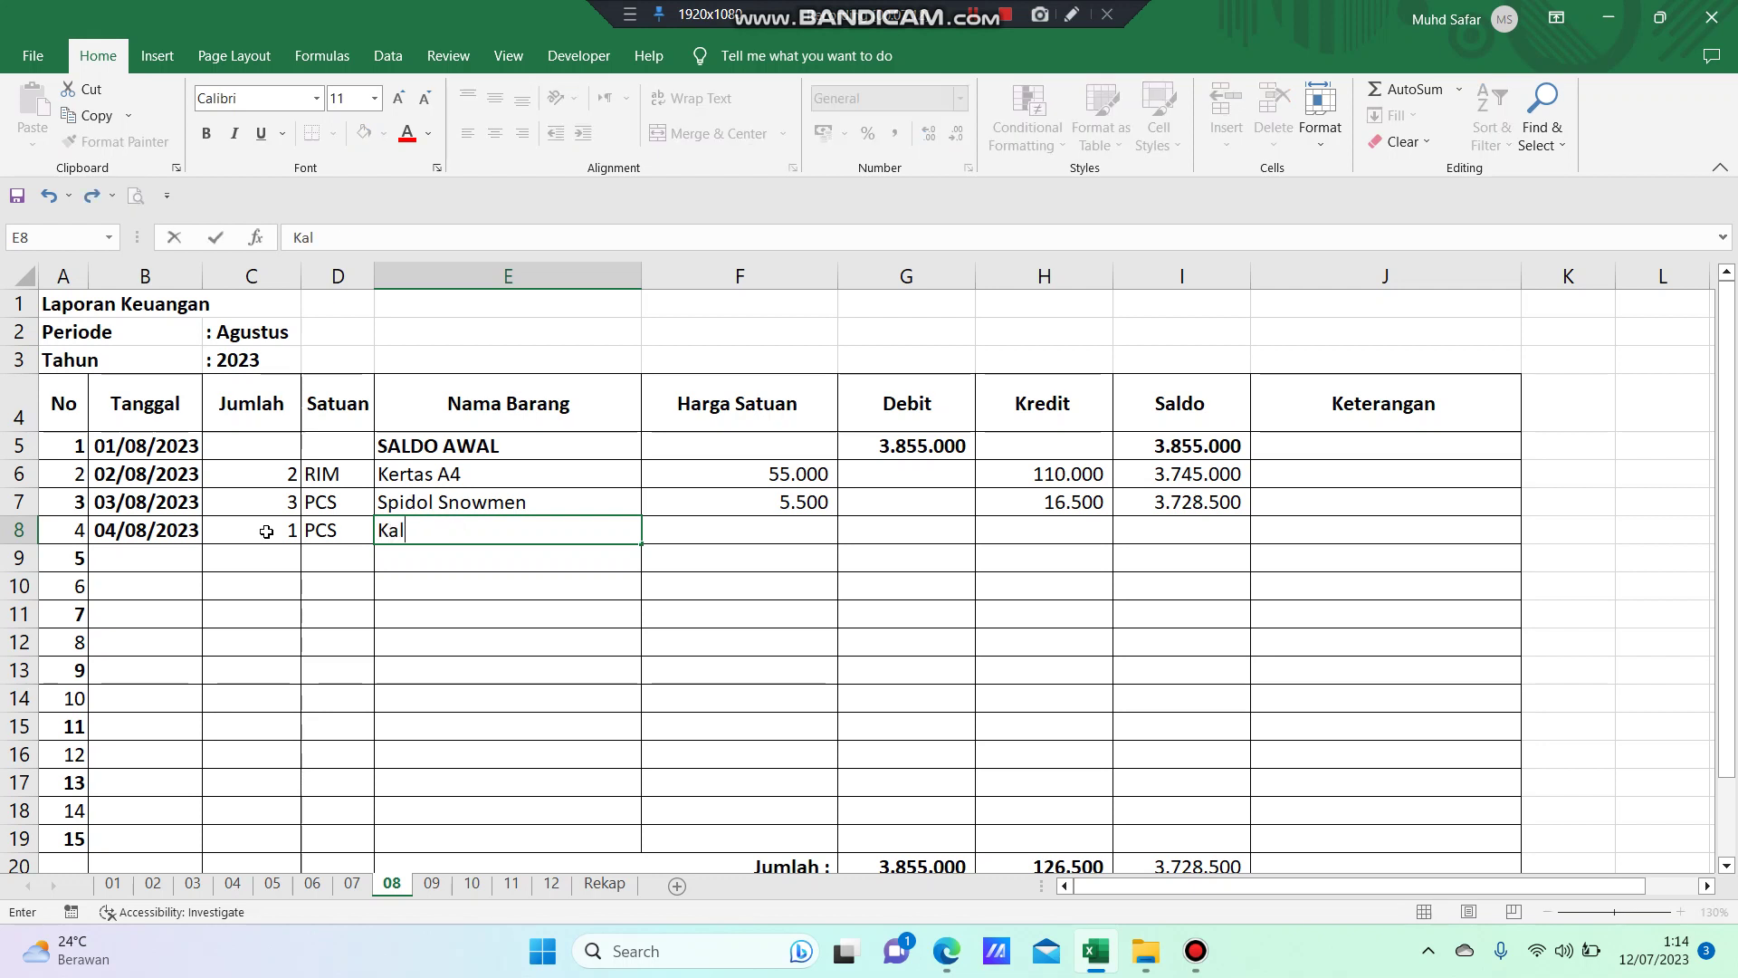
type("kulator")
left_click(718, 534)
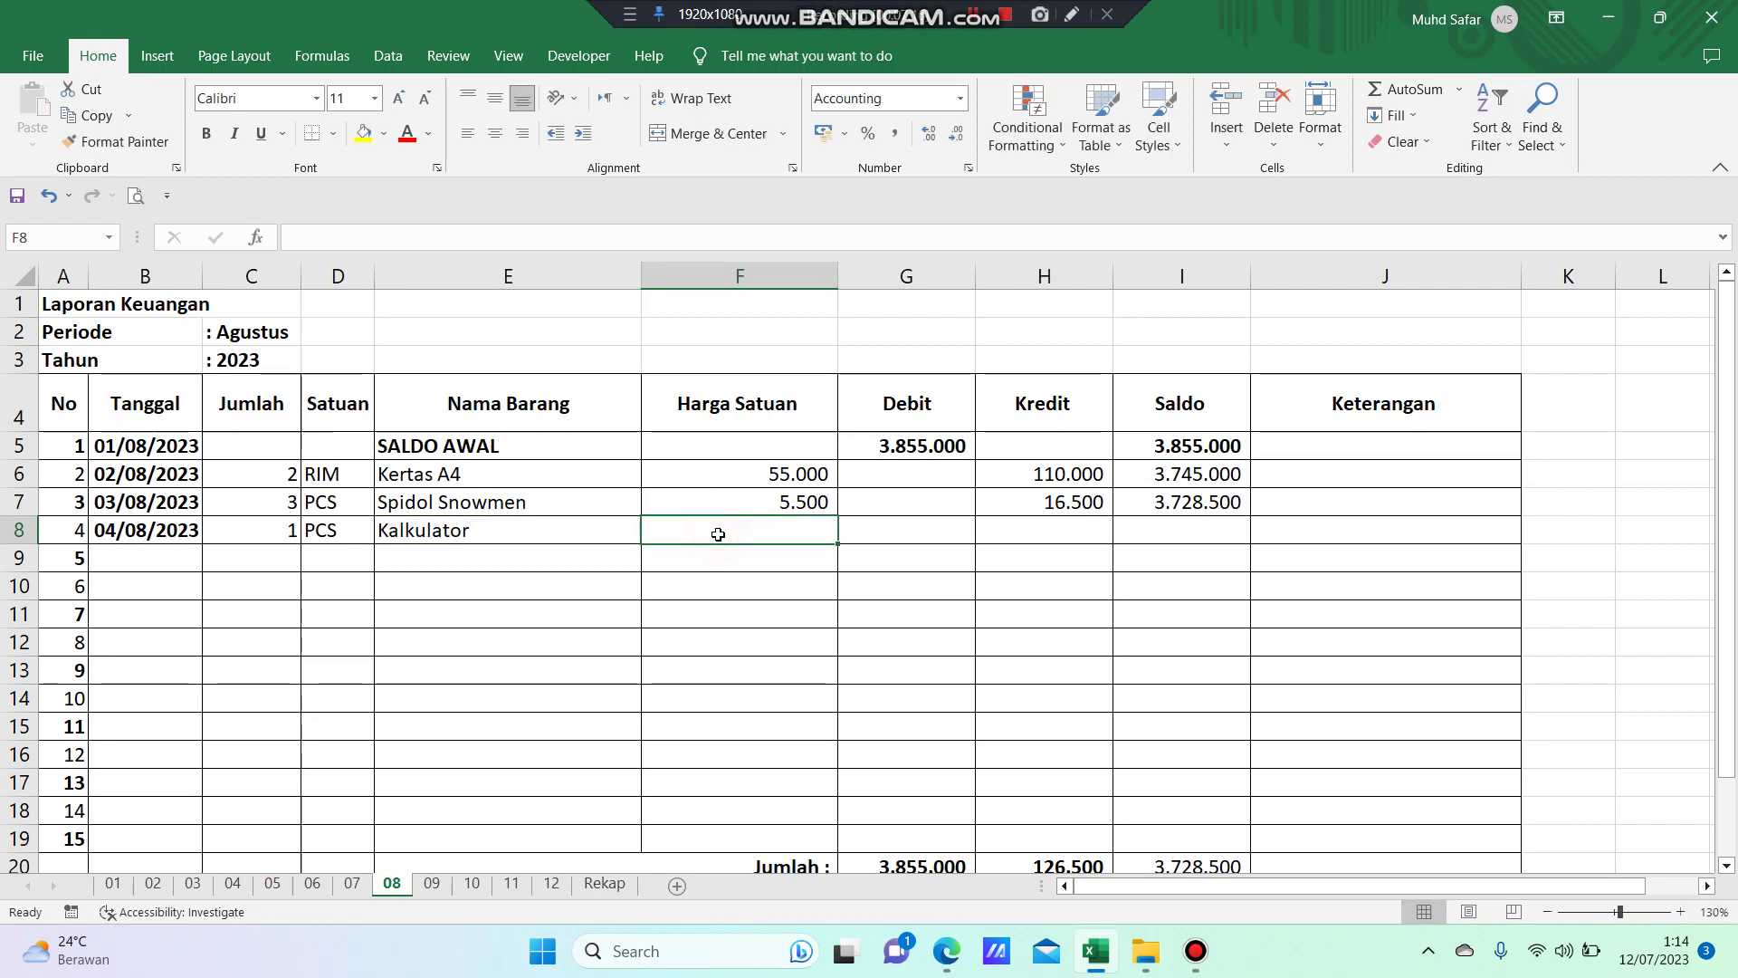
type("75000")
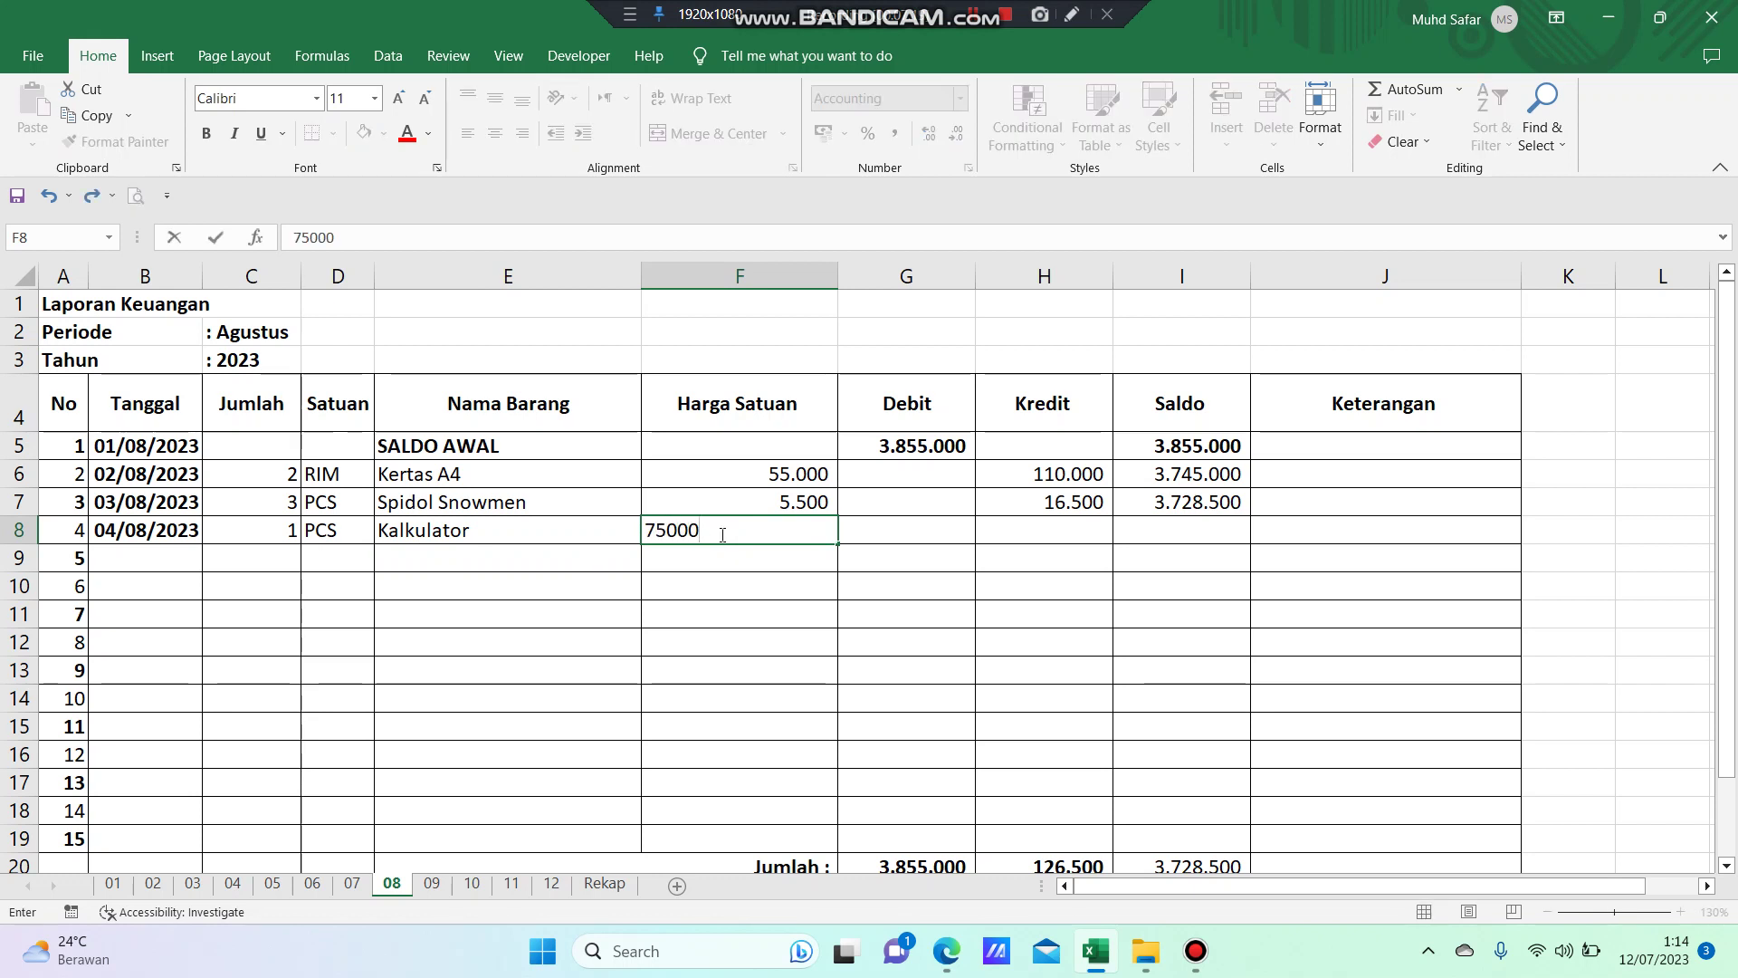
key("Return")
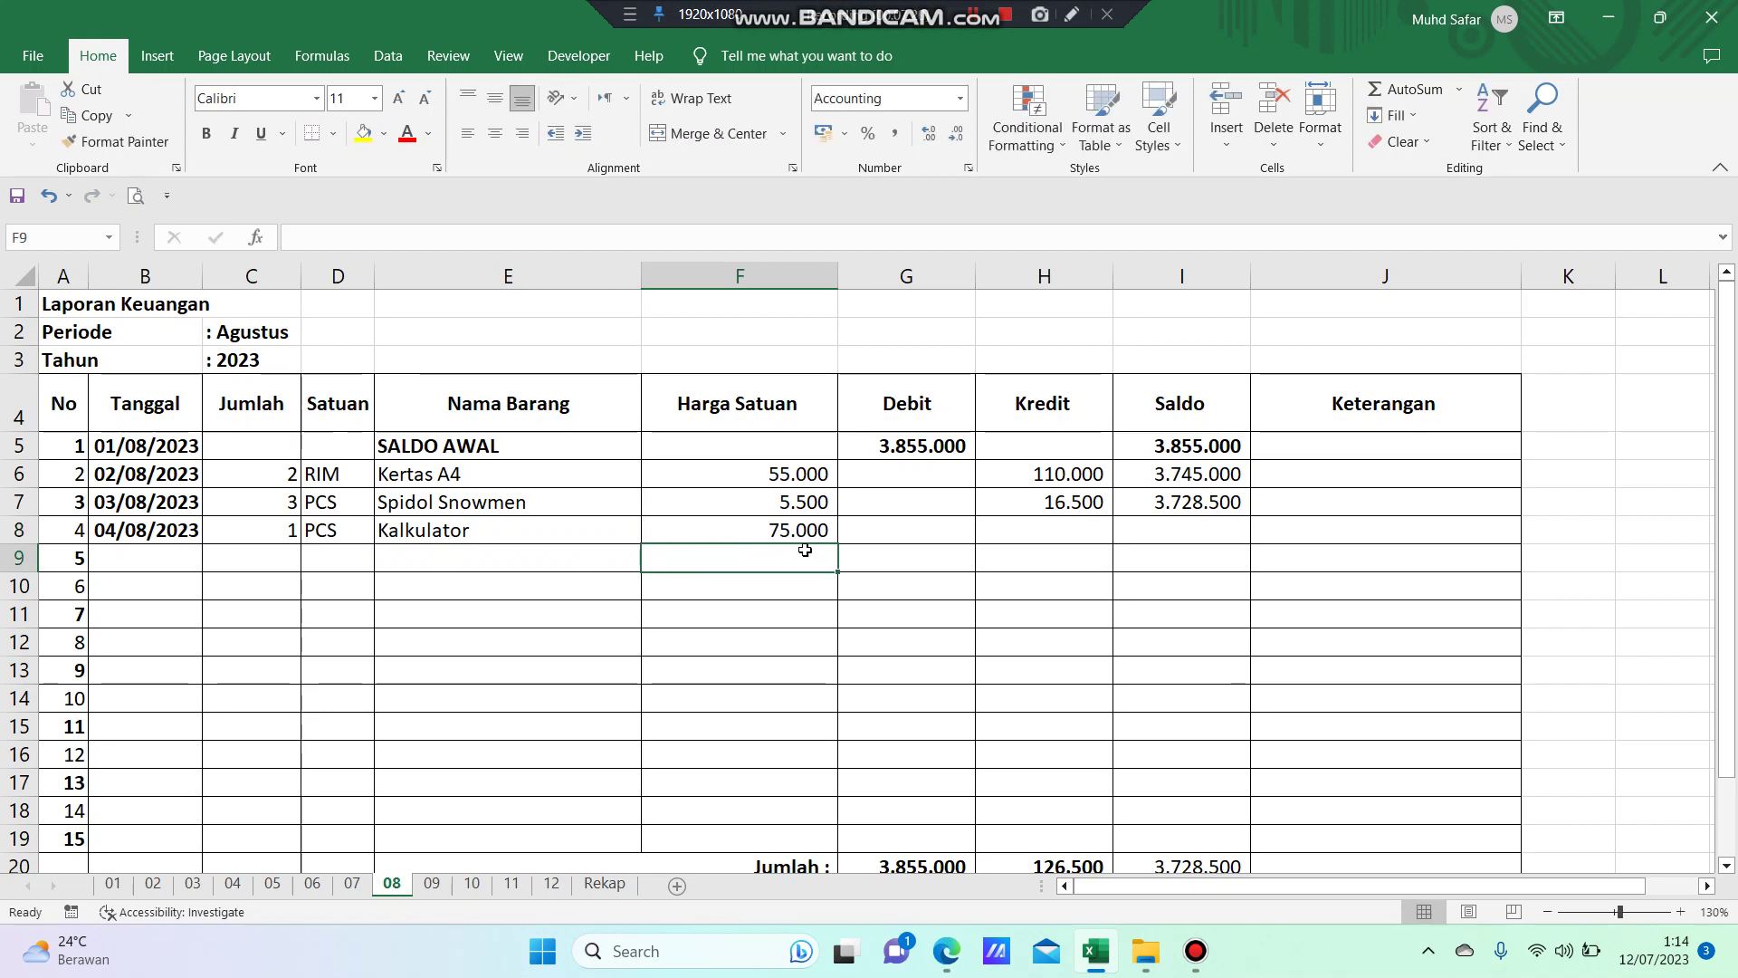
- Try calculating the Kredit amount in H8 with the formula =C8*F8, and clear the cell again
left_click(1041, 532)
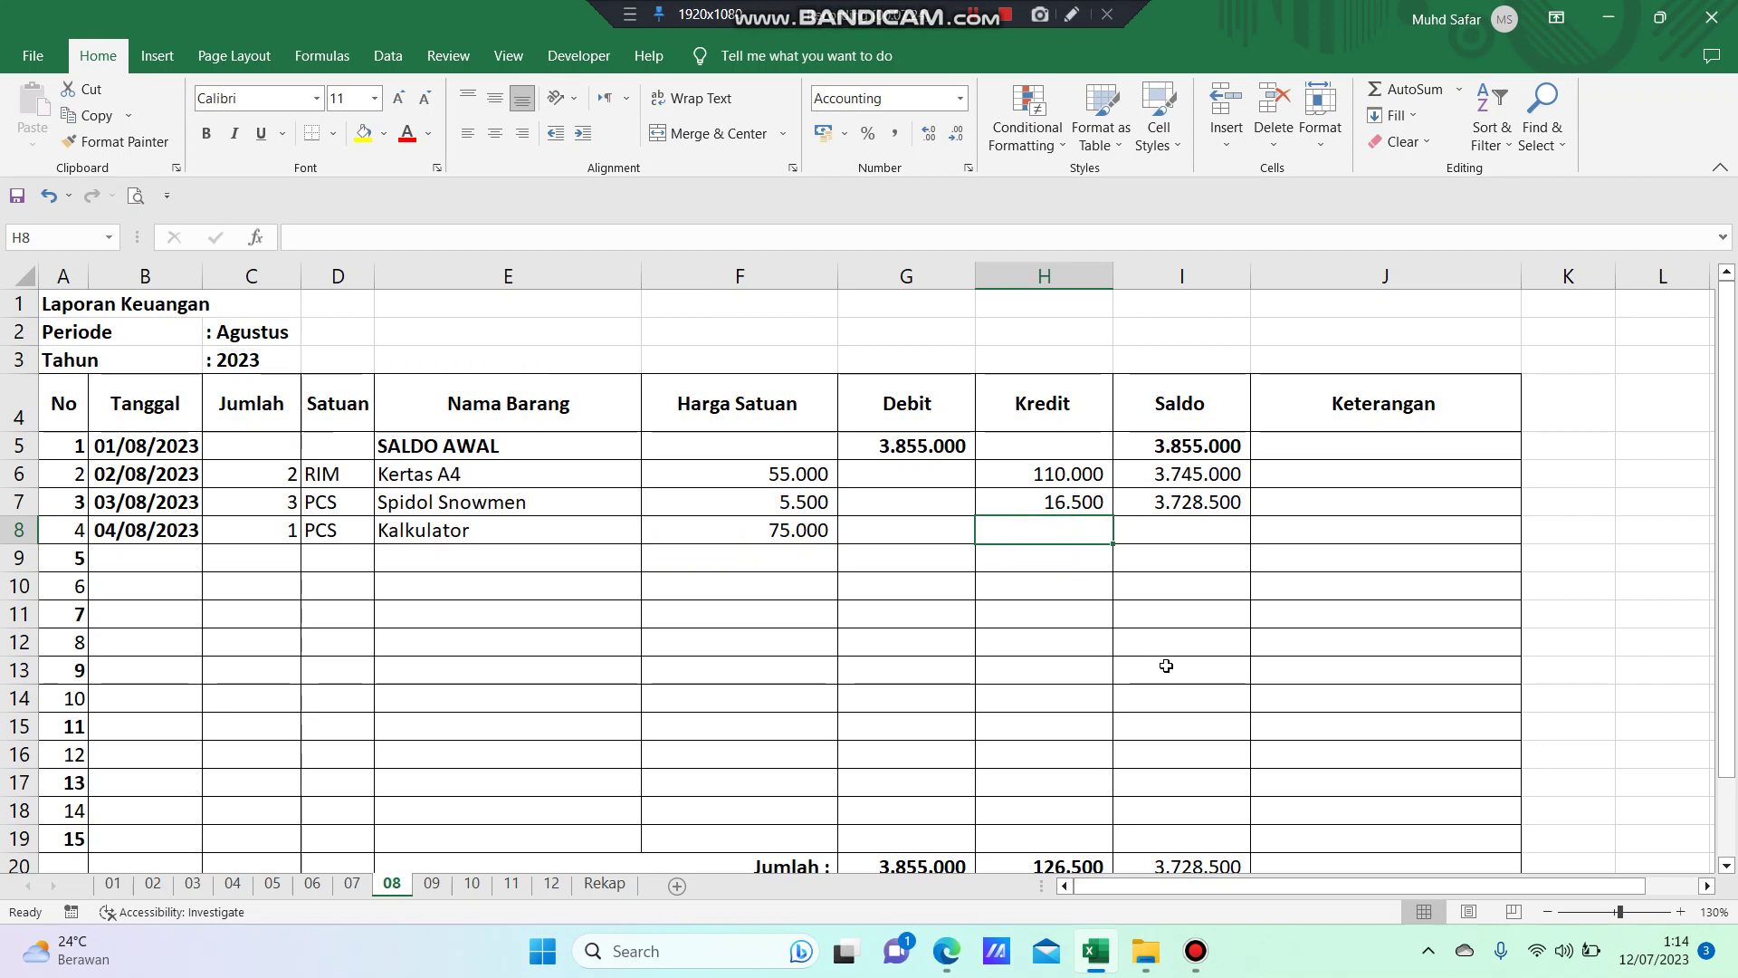
type("=")
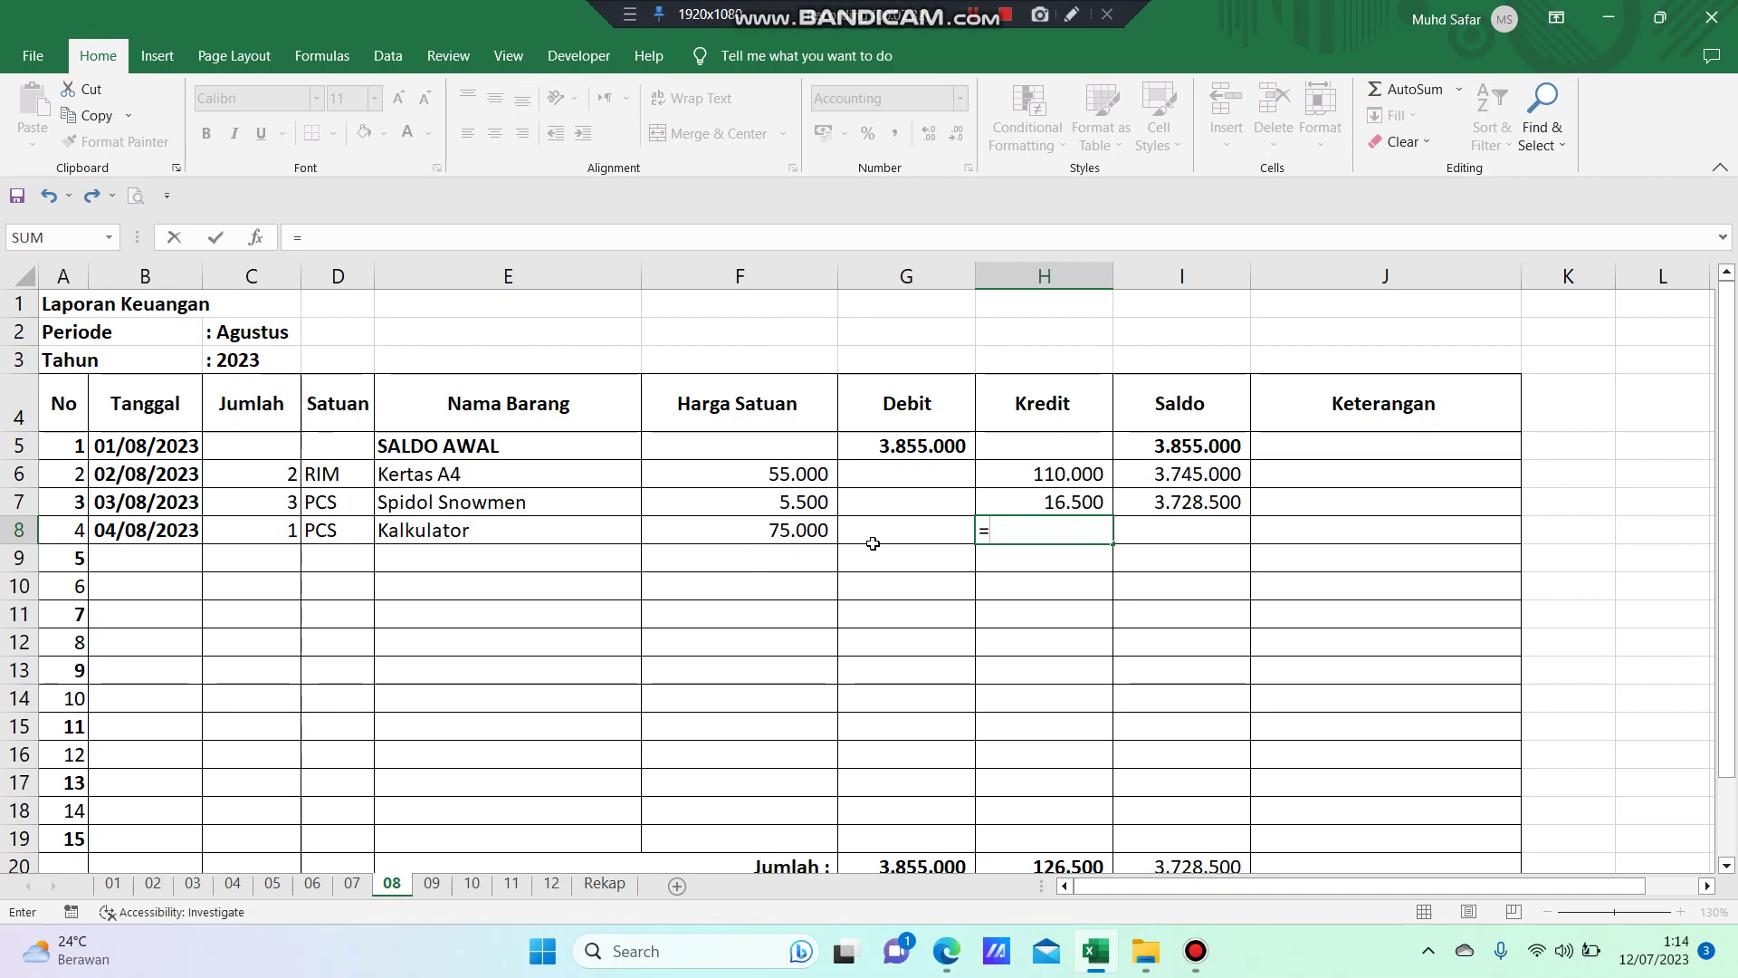
left_click(278, 531)
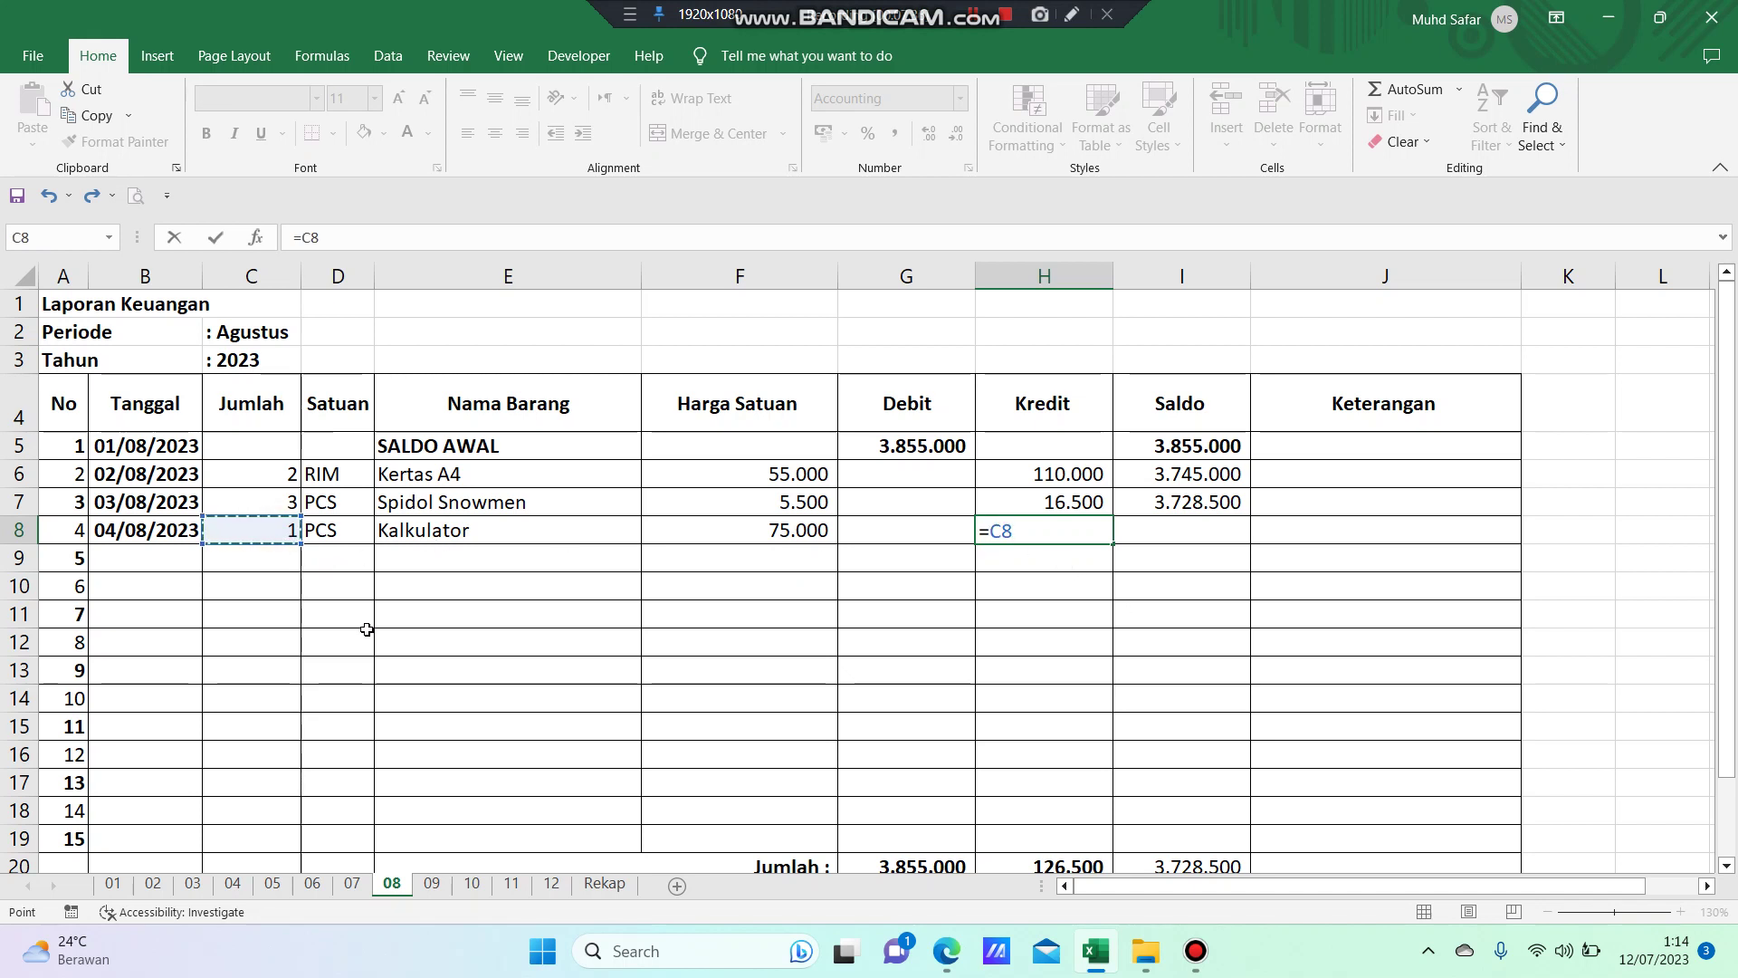
type("*")
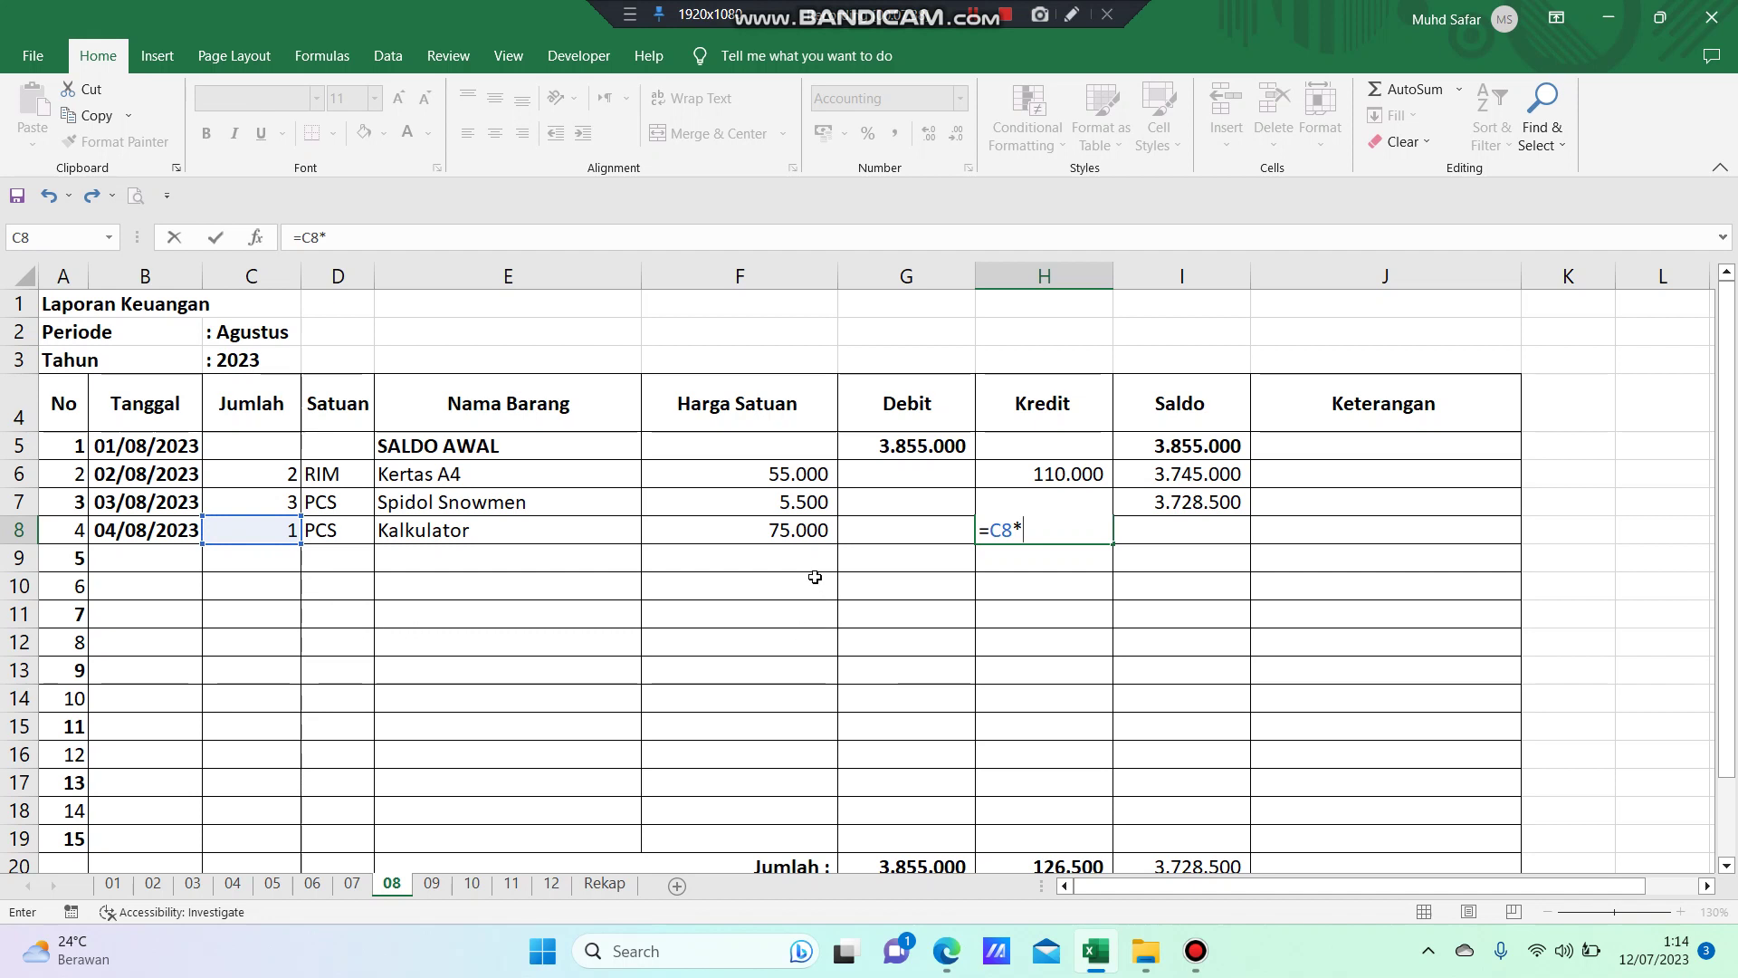
left_click(766, 528)
key("Return")
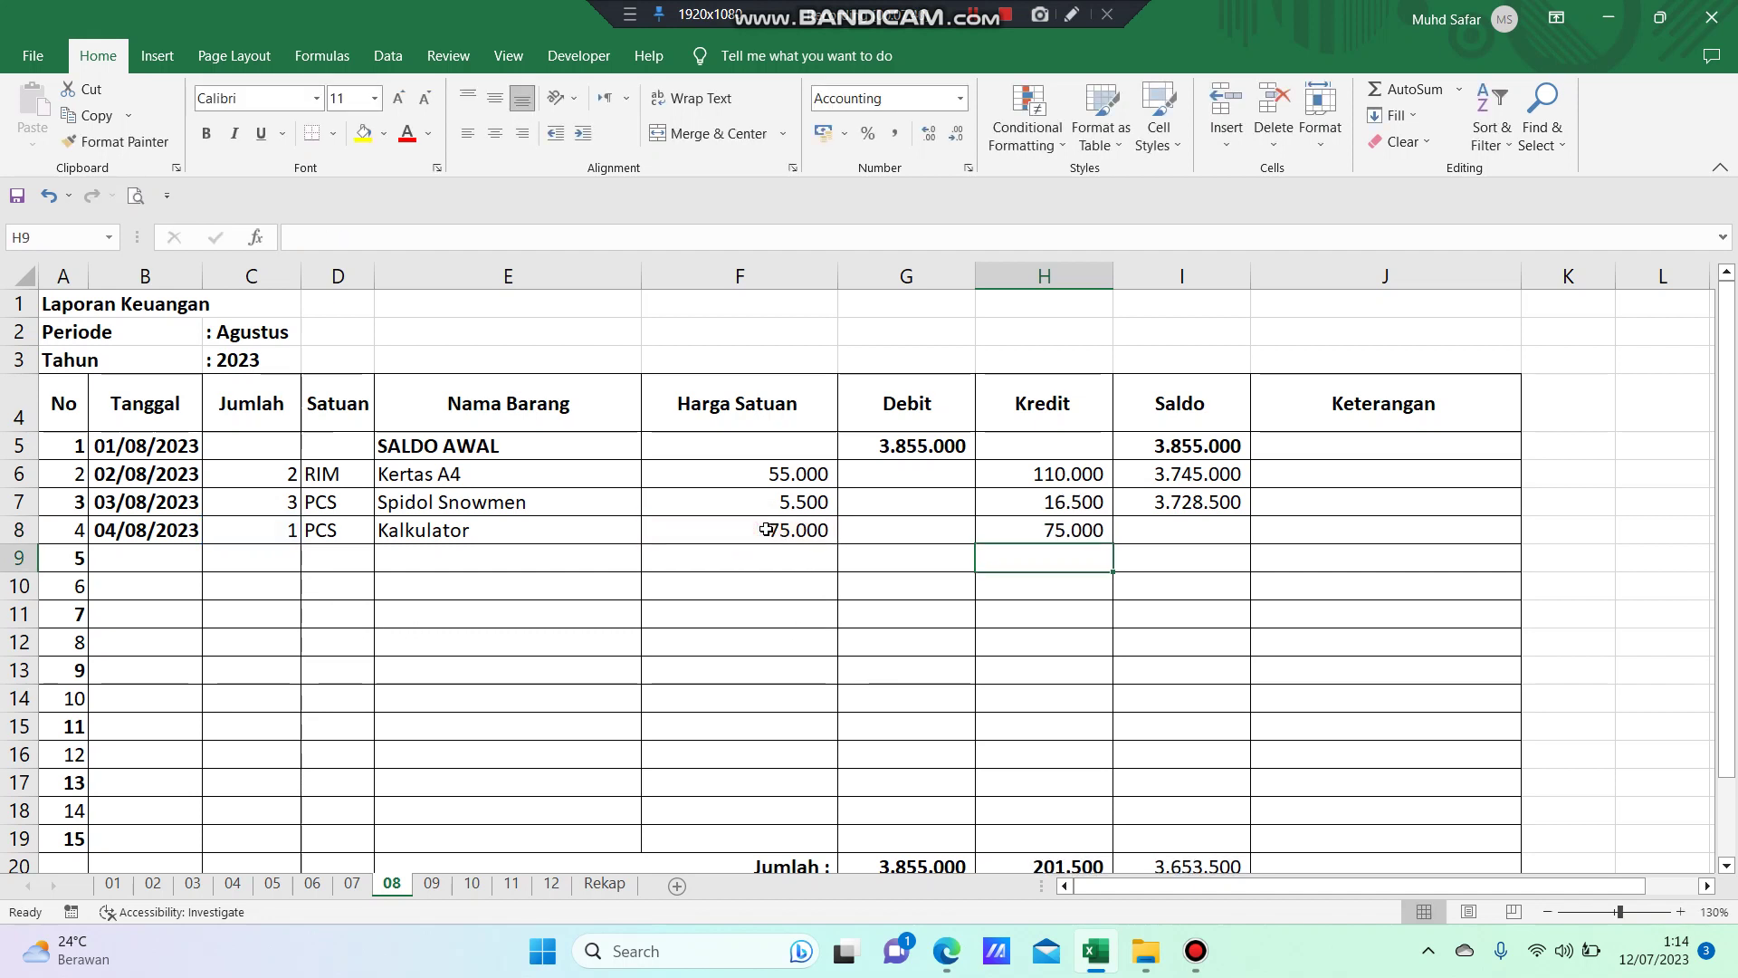
key("Up")
key("Delete")
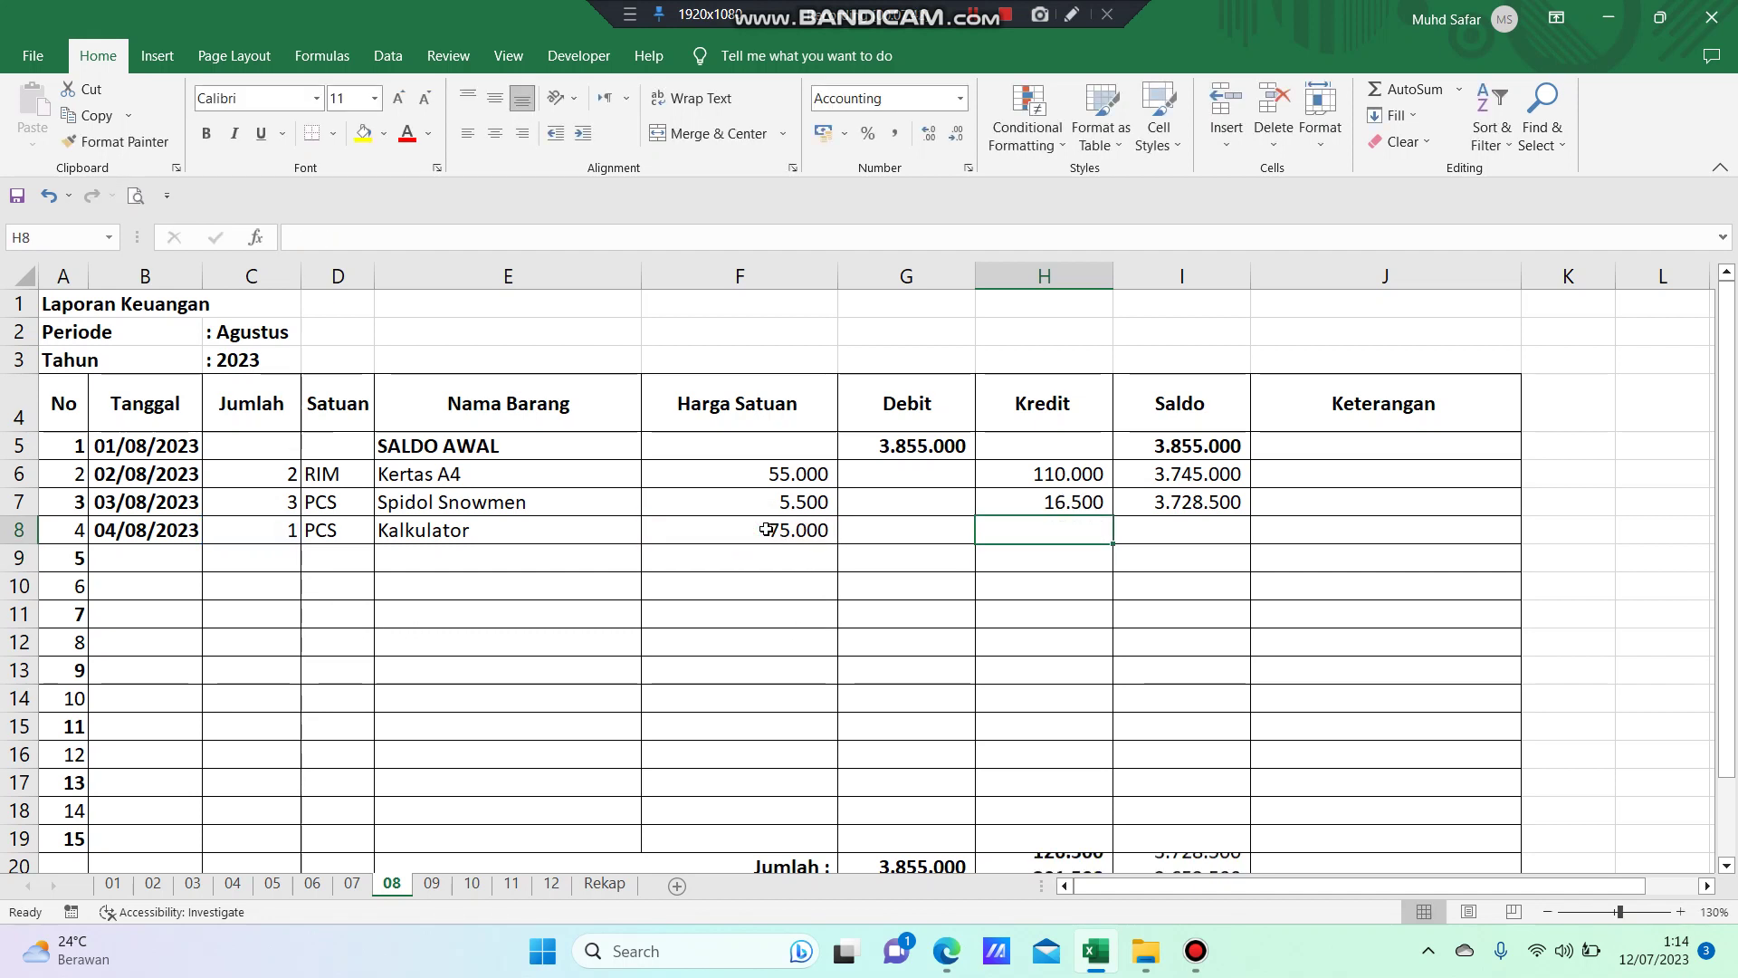
- Fill the Kredit formula from H7 down to H8 and the Saldo formula from I7 down to I8
left_click(1061, 499)
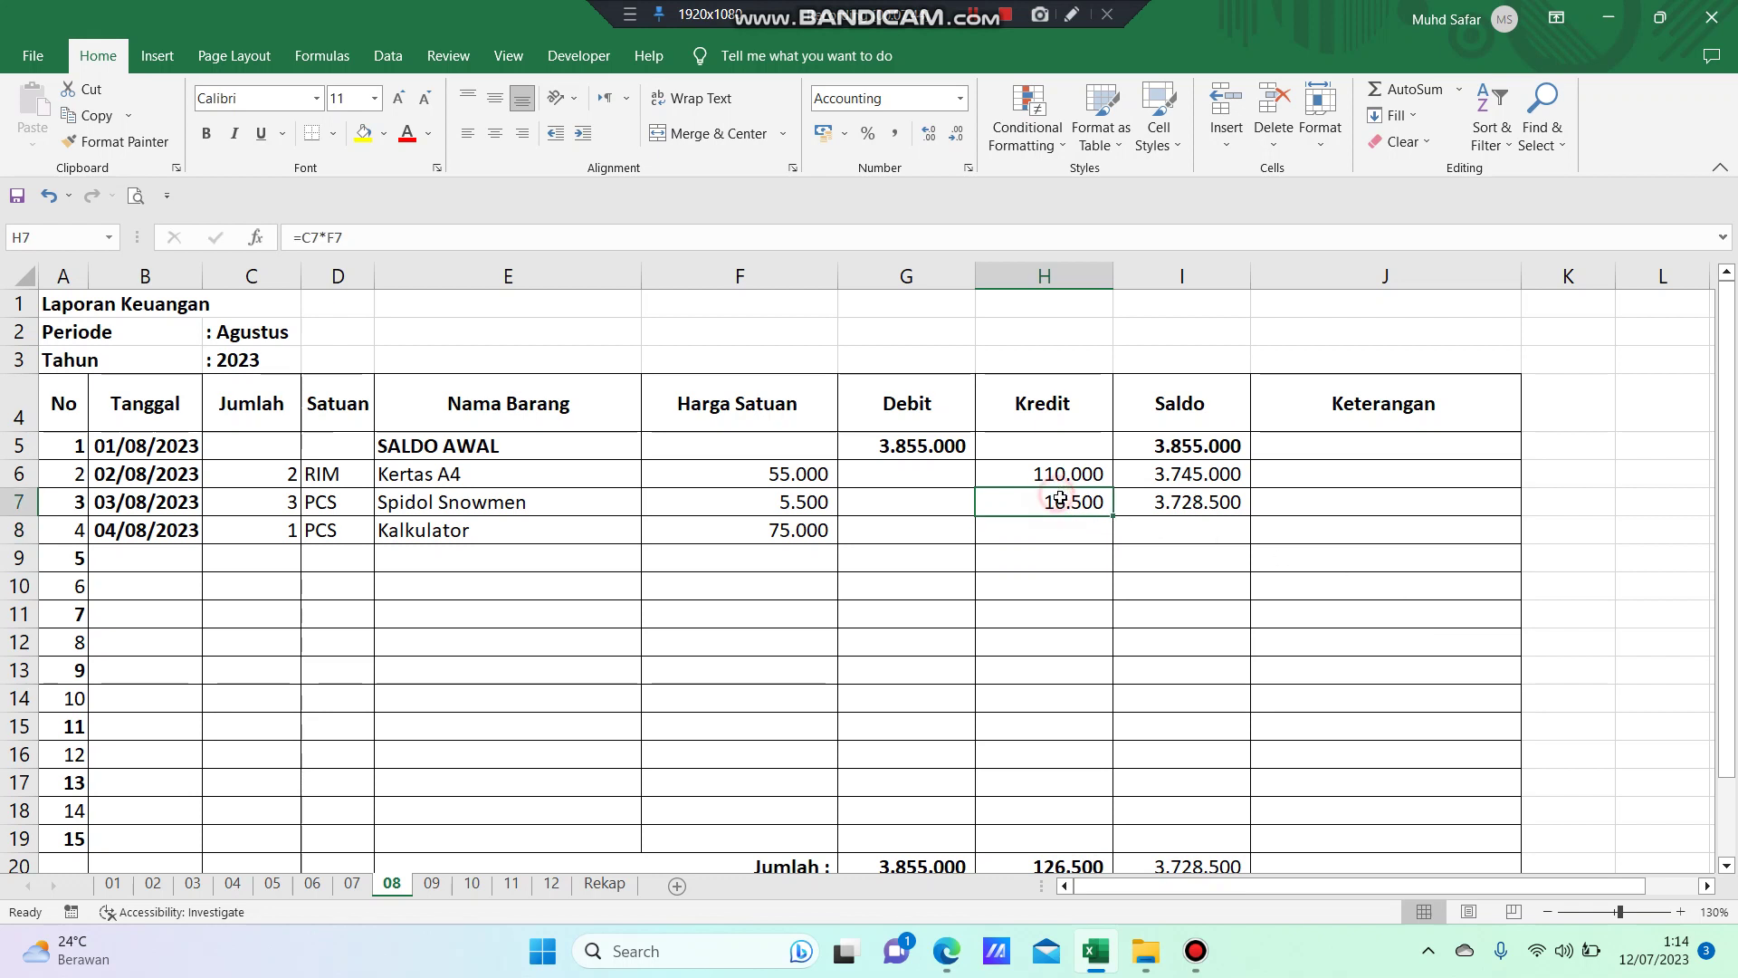
left_click_drag(1116, 518, 1121, 545)
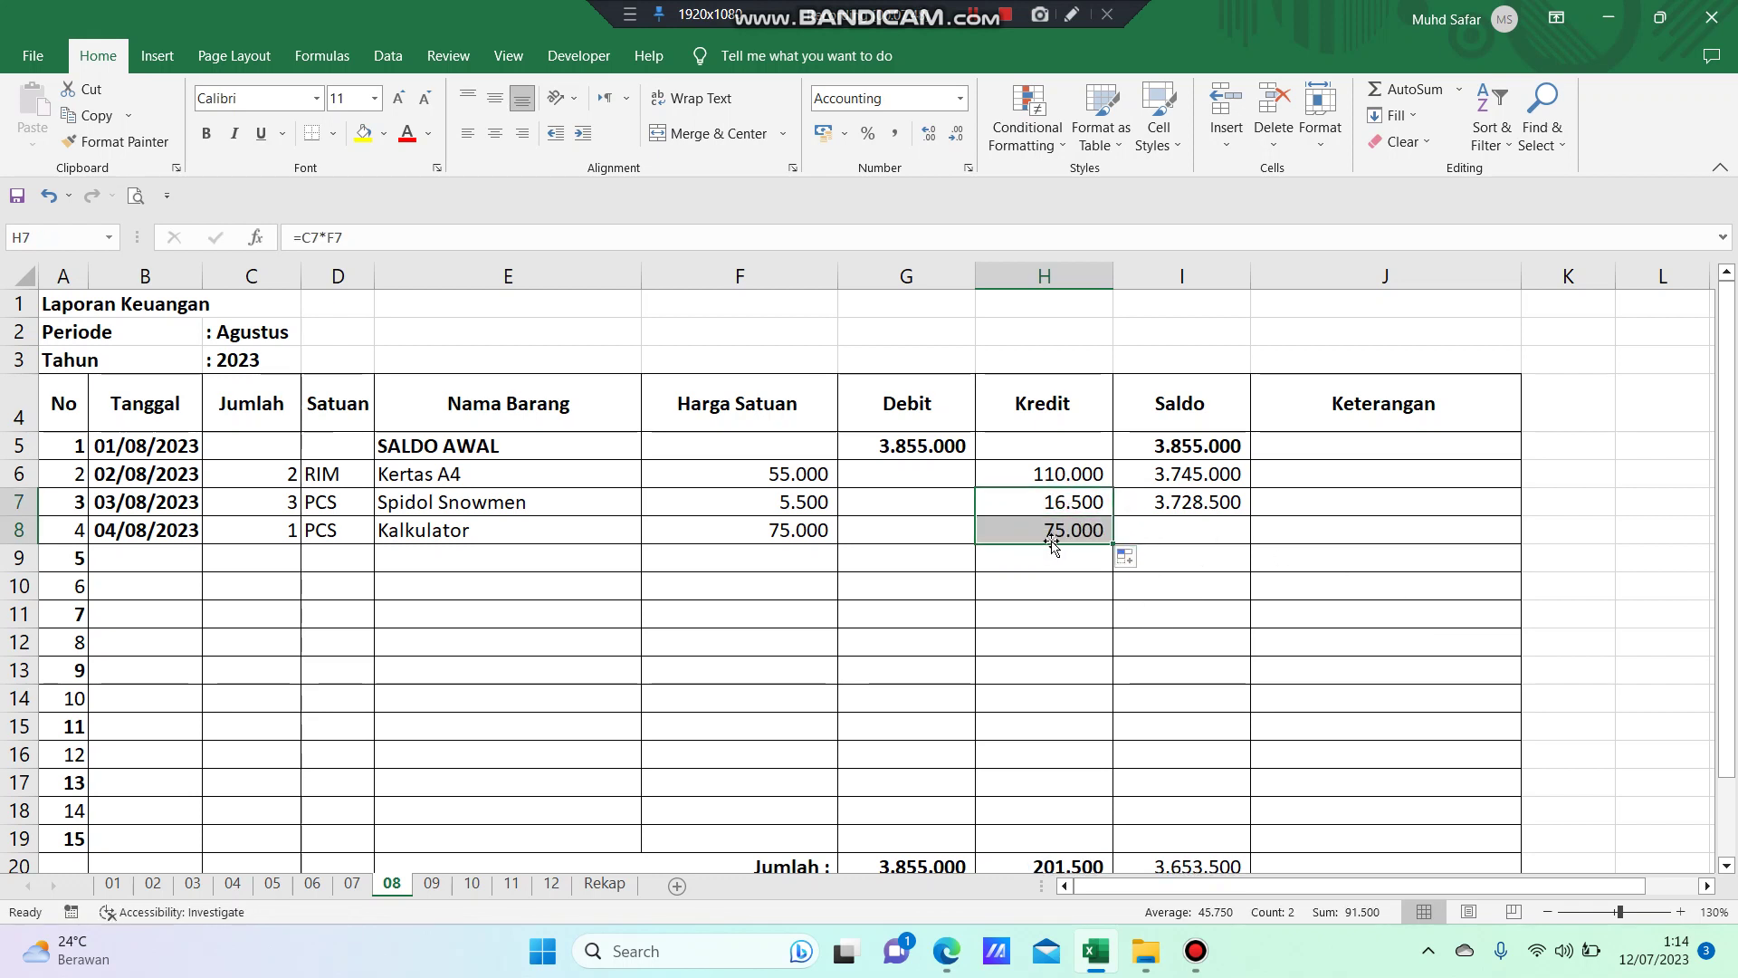
left_click(1187, 530)
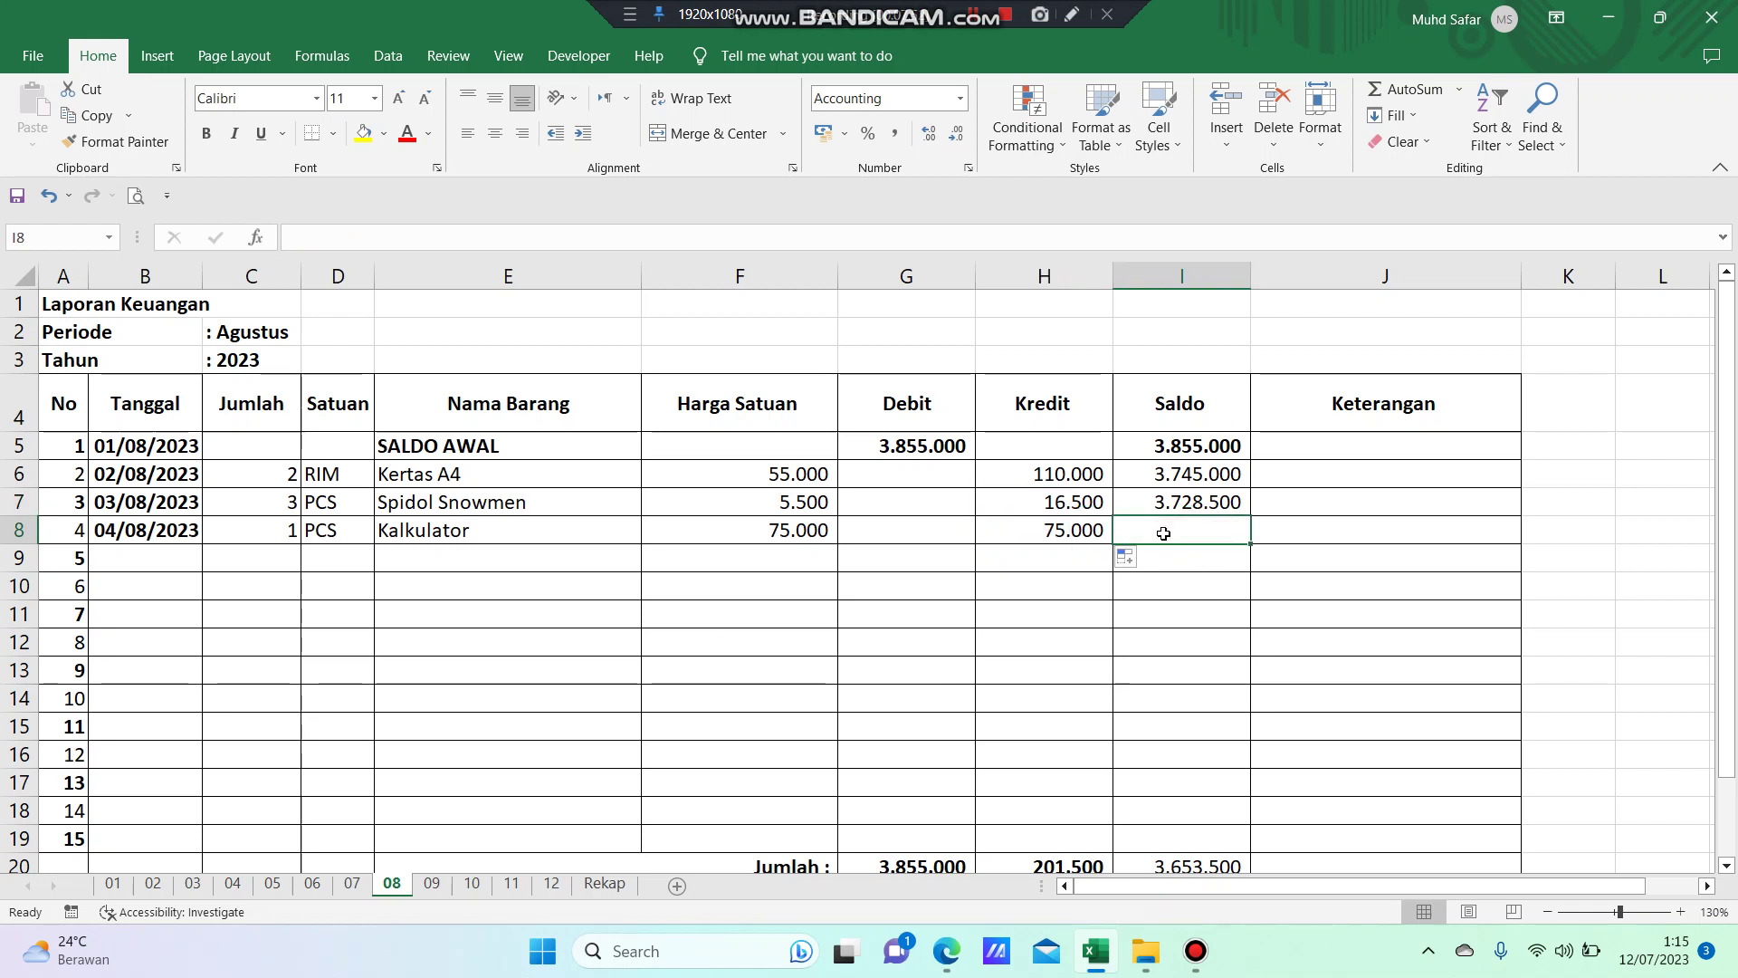
left_click(1214, 503)
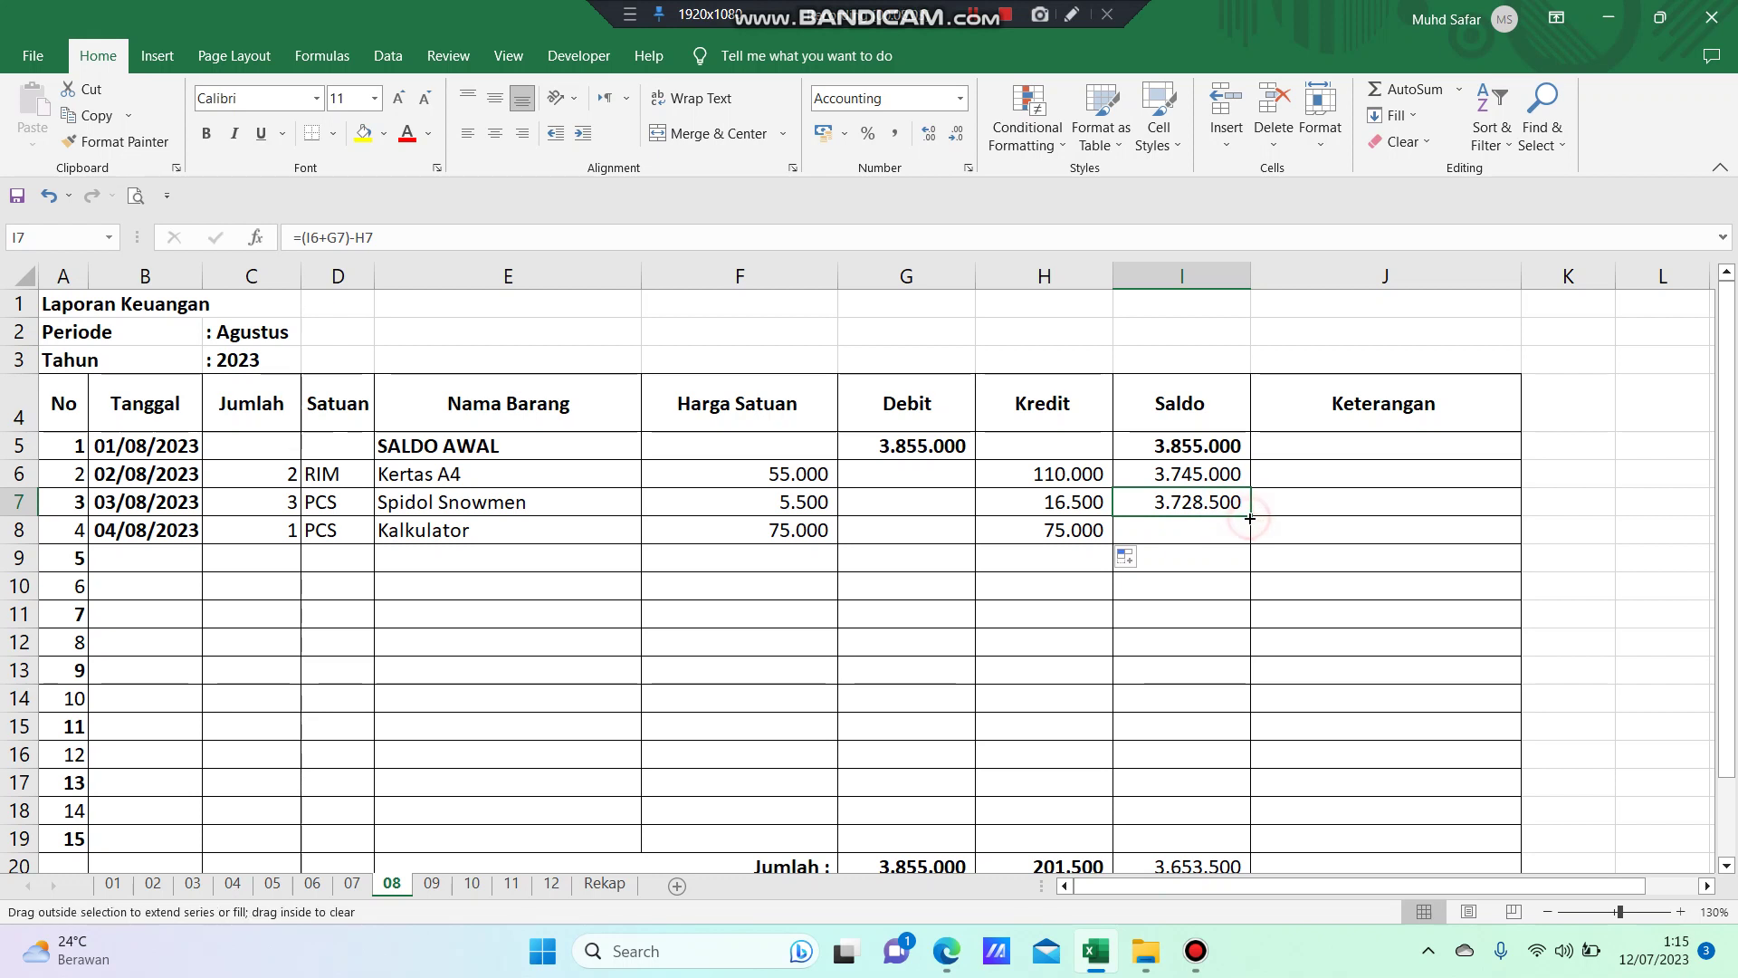
left_click_drag(1250, 518, 1254, 549)
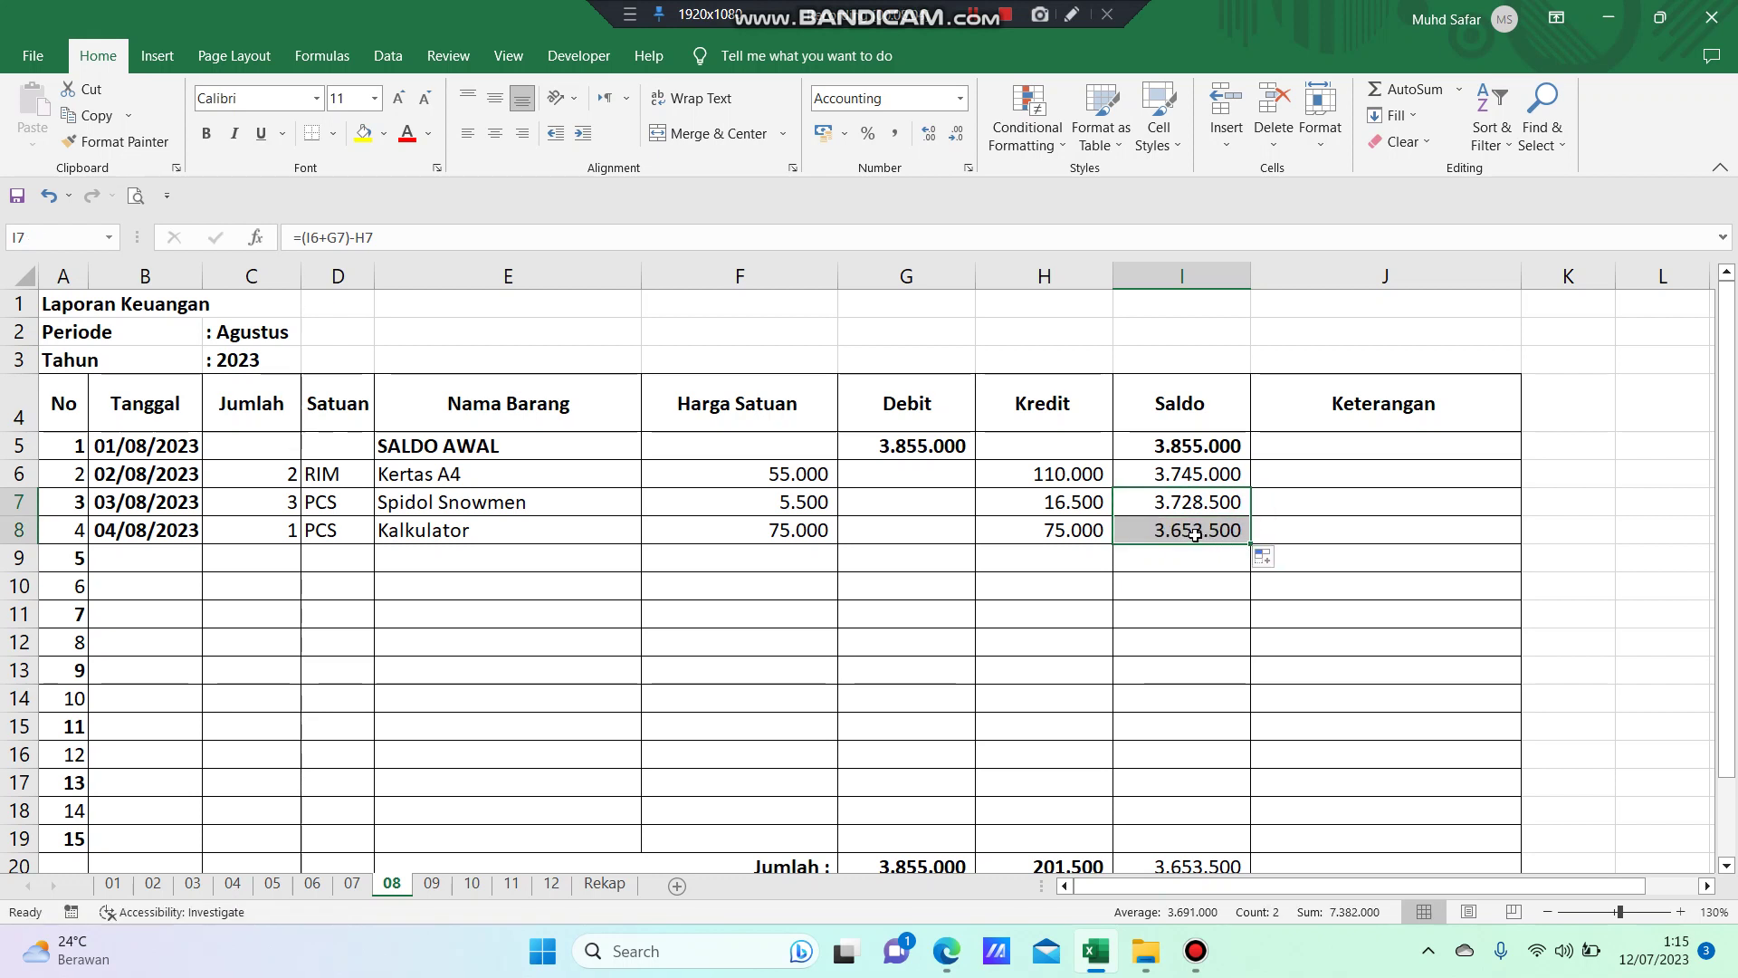
left_click(1190, 532)
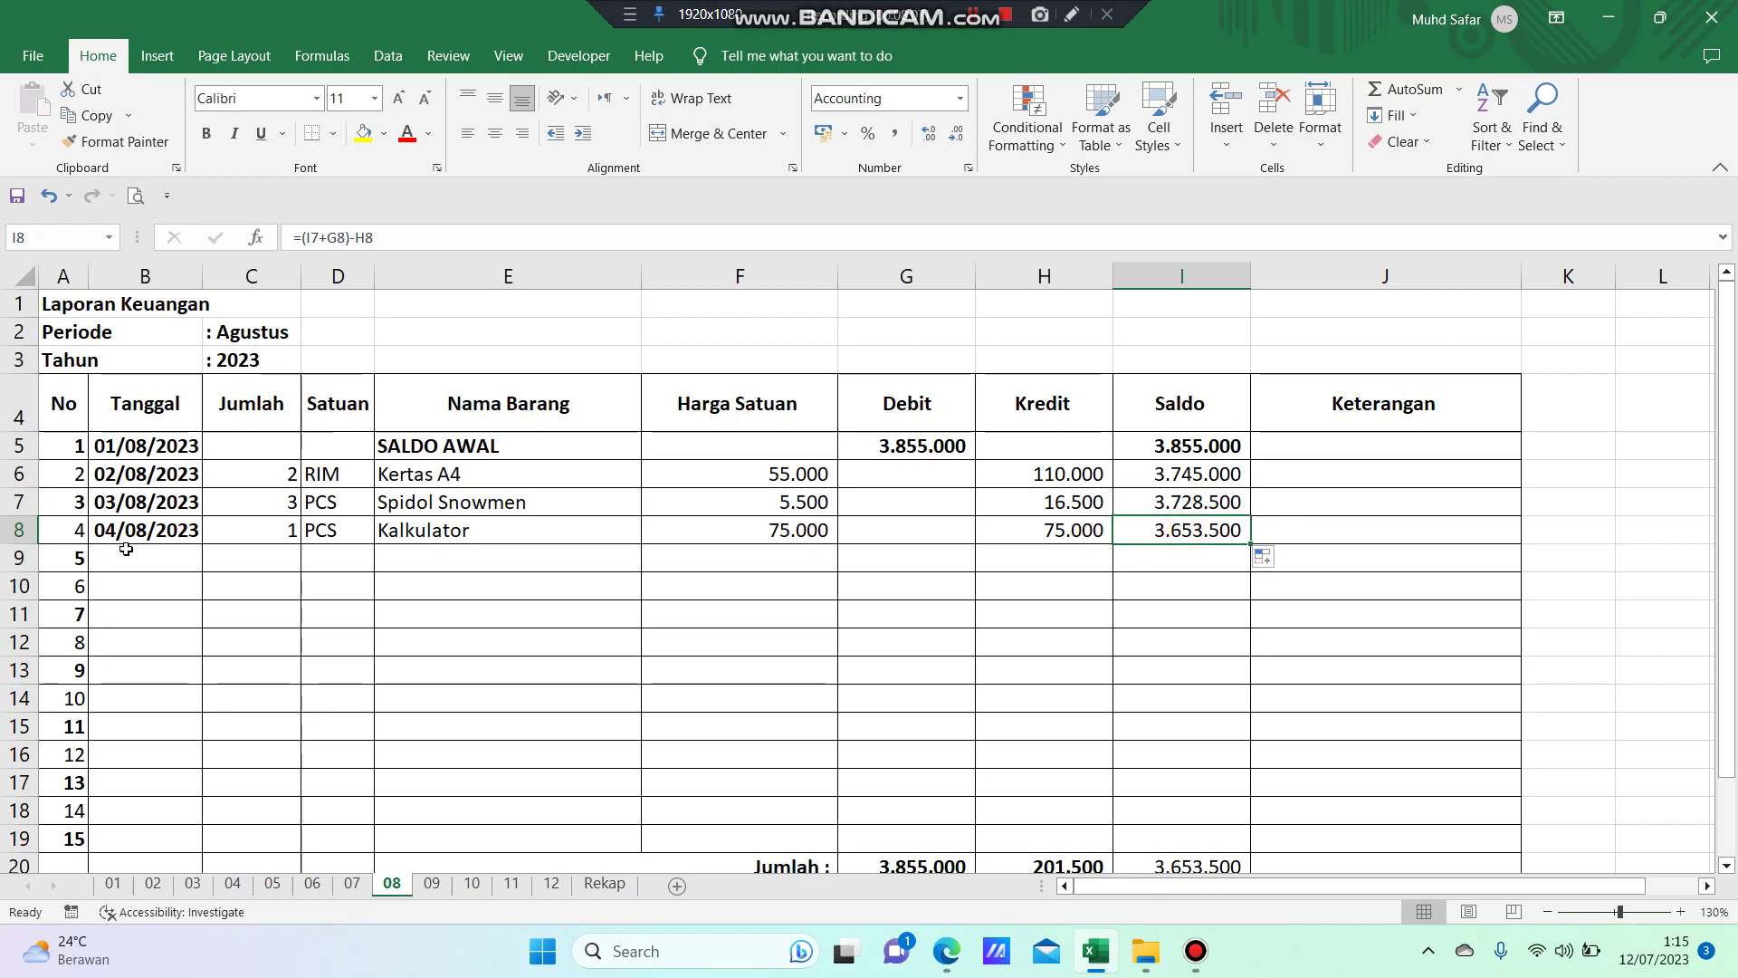
- Enter the date 05/08/2023 in B9
left_click(126, 549)
type("0")
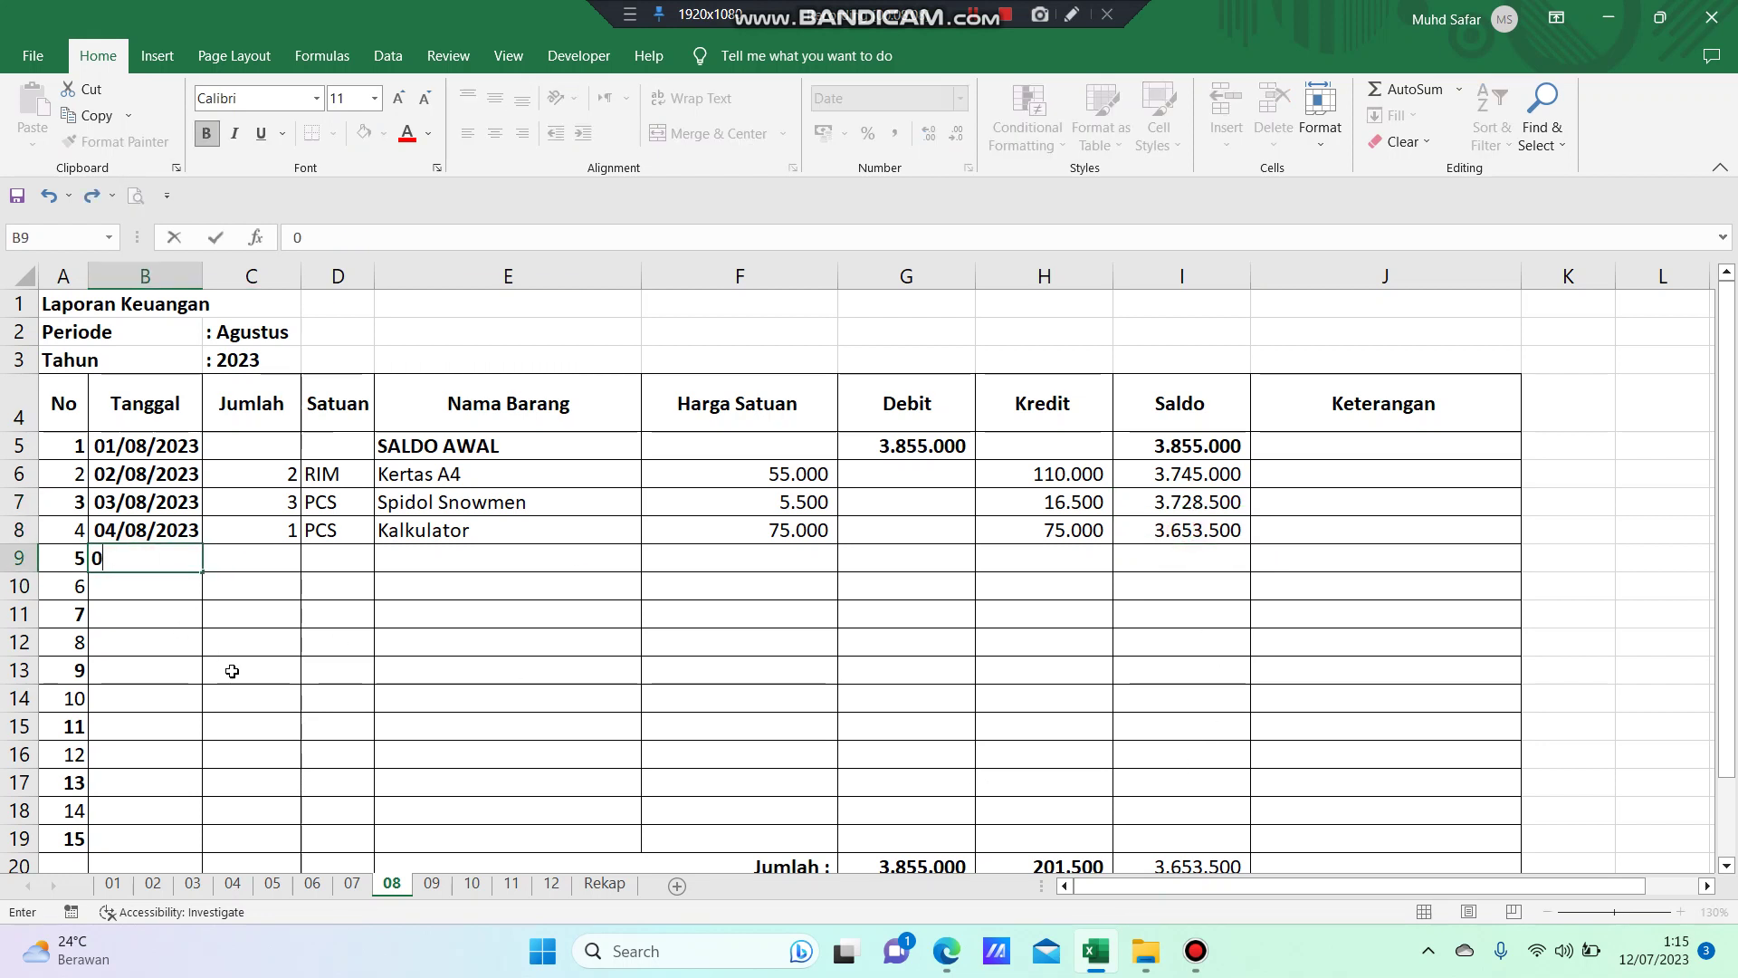
type("5/08/2023")
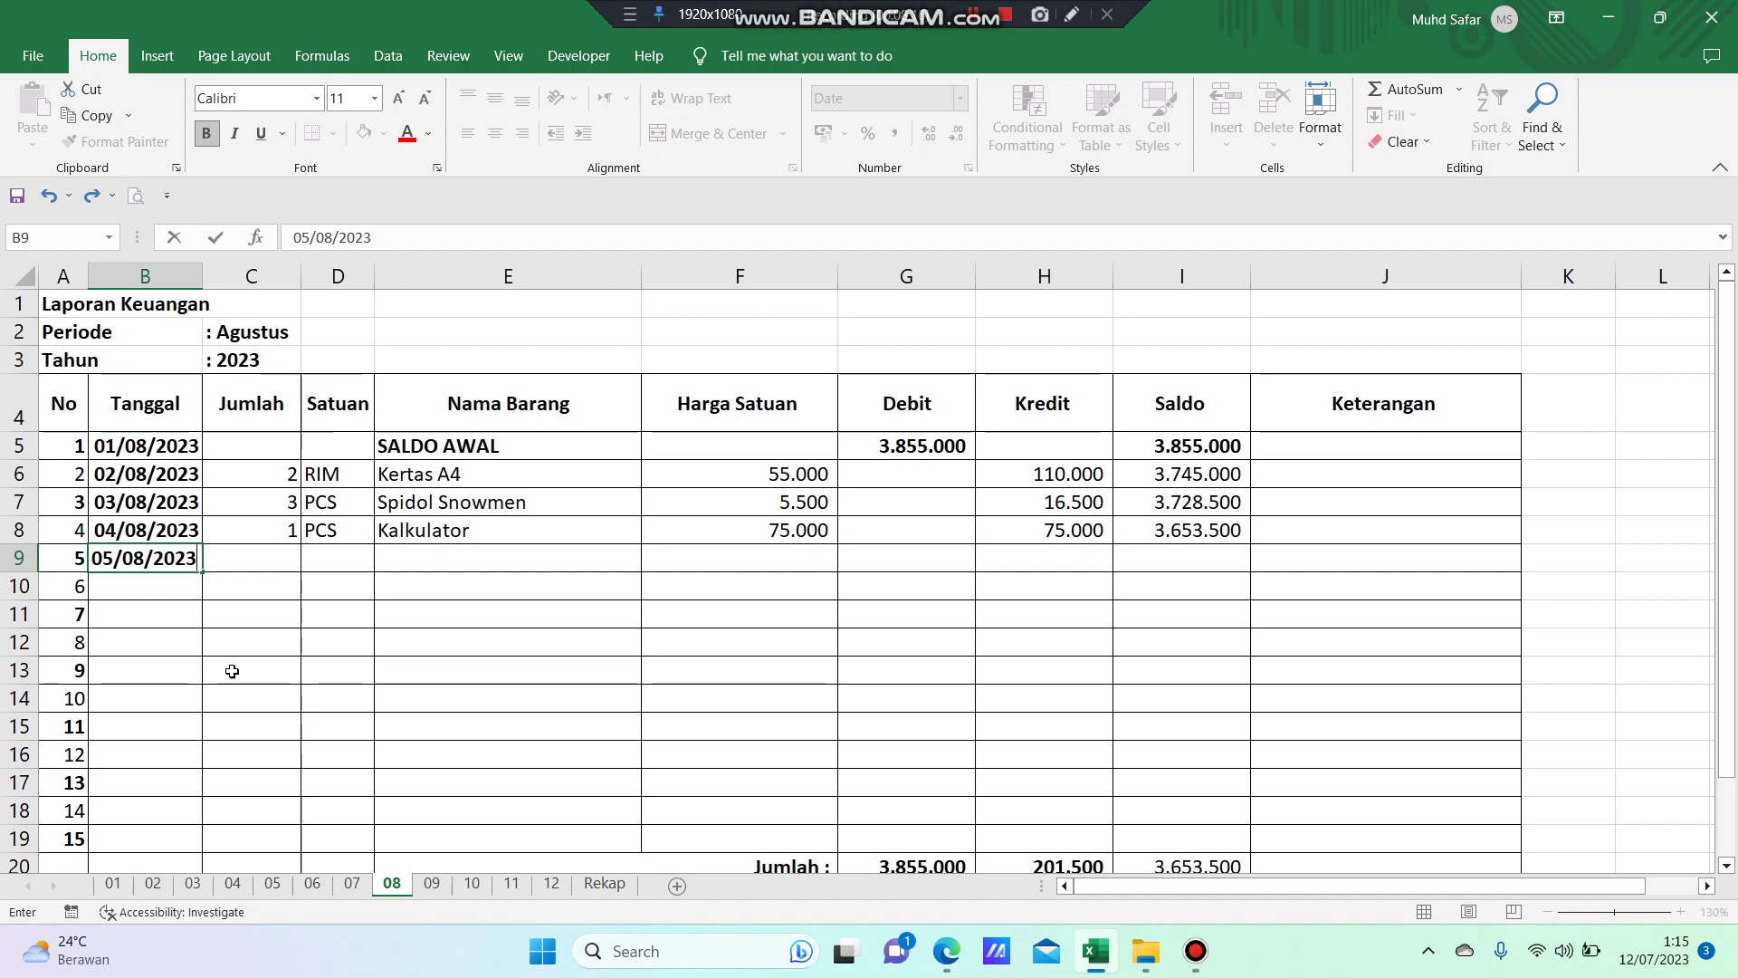
left_click(270, 566)
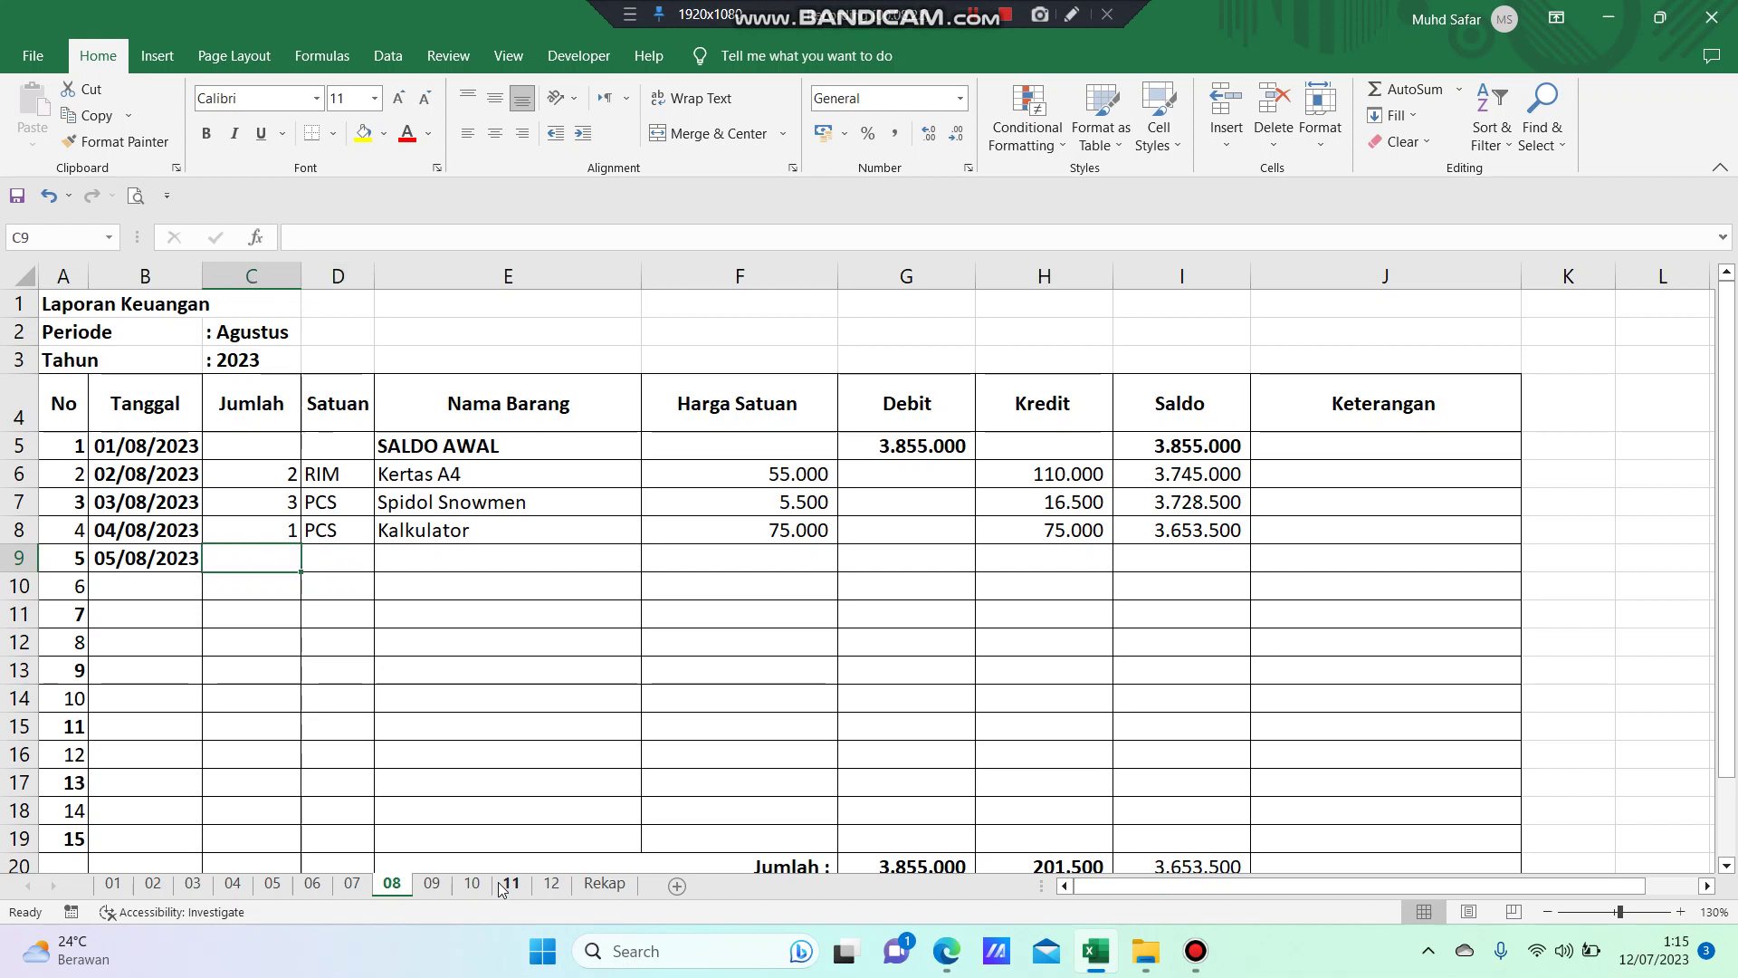
key("Right")
key("Right")
key("Left")
key("Left")
key("Right")
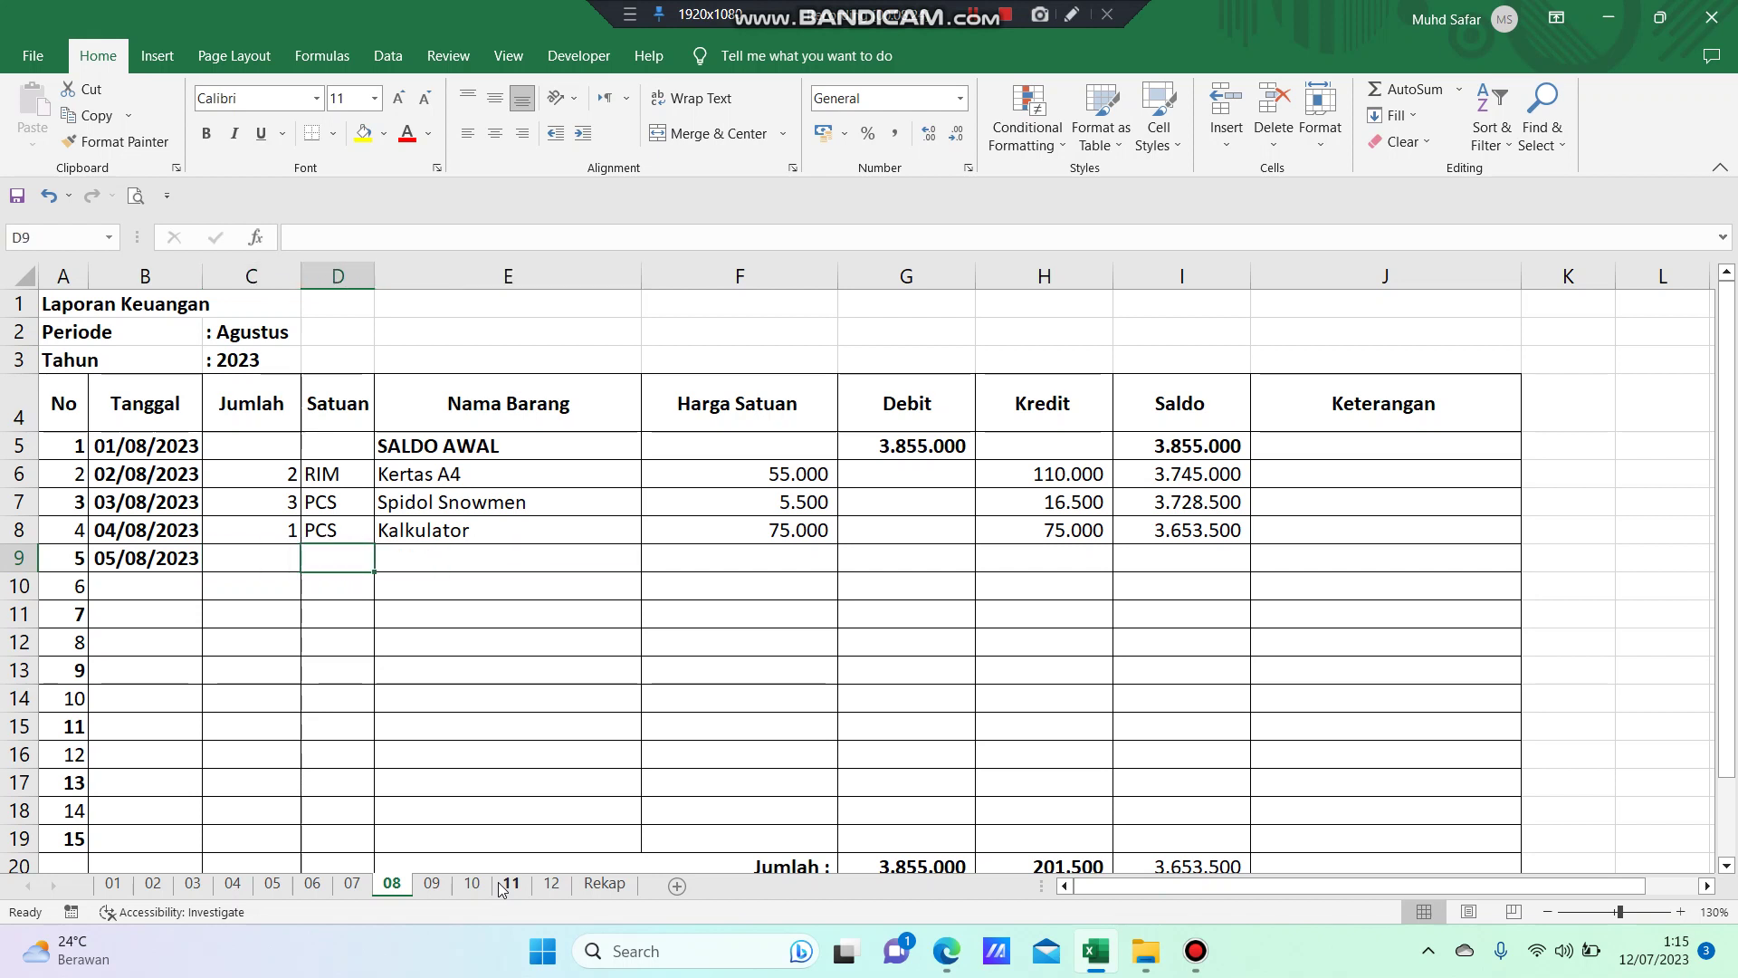
key("Left")
key("Right")
key("Left")
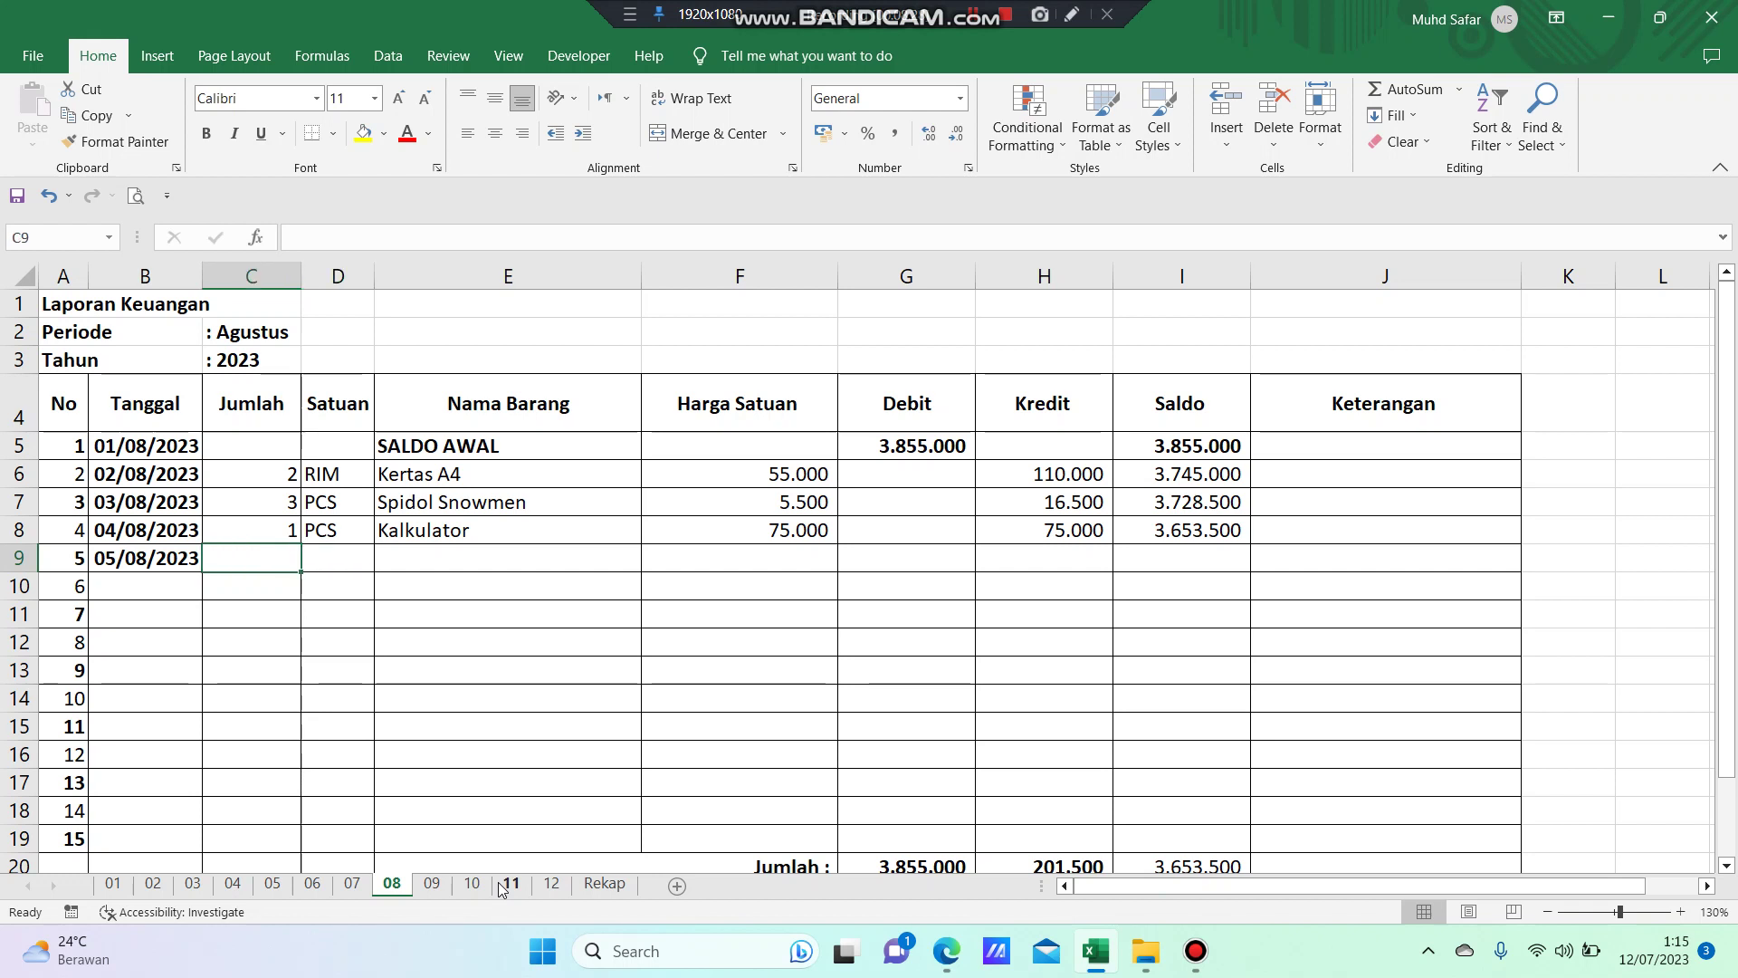
key("Right")
key("Left")
- Enter the quantity 2 in C9 and the unit ORG in D9
type("2")
key("Tab")
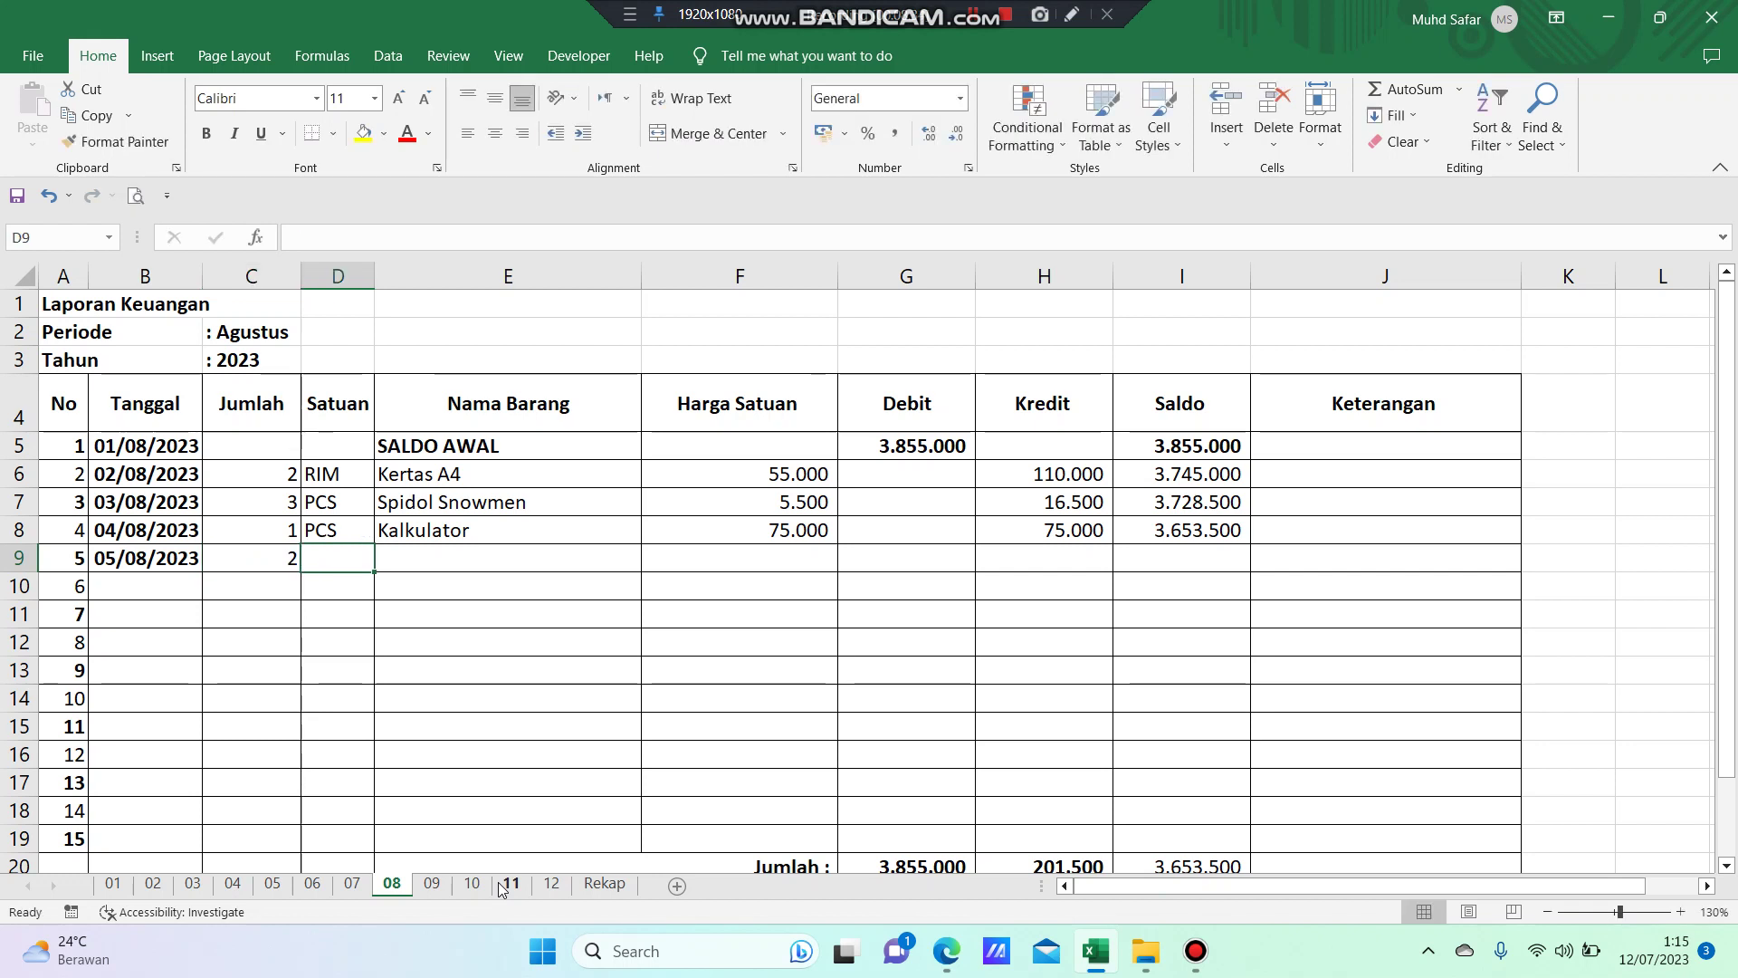
type("ORg")
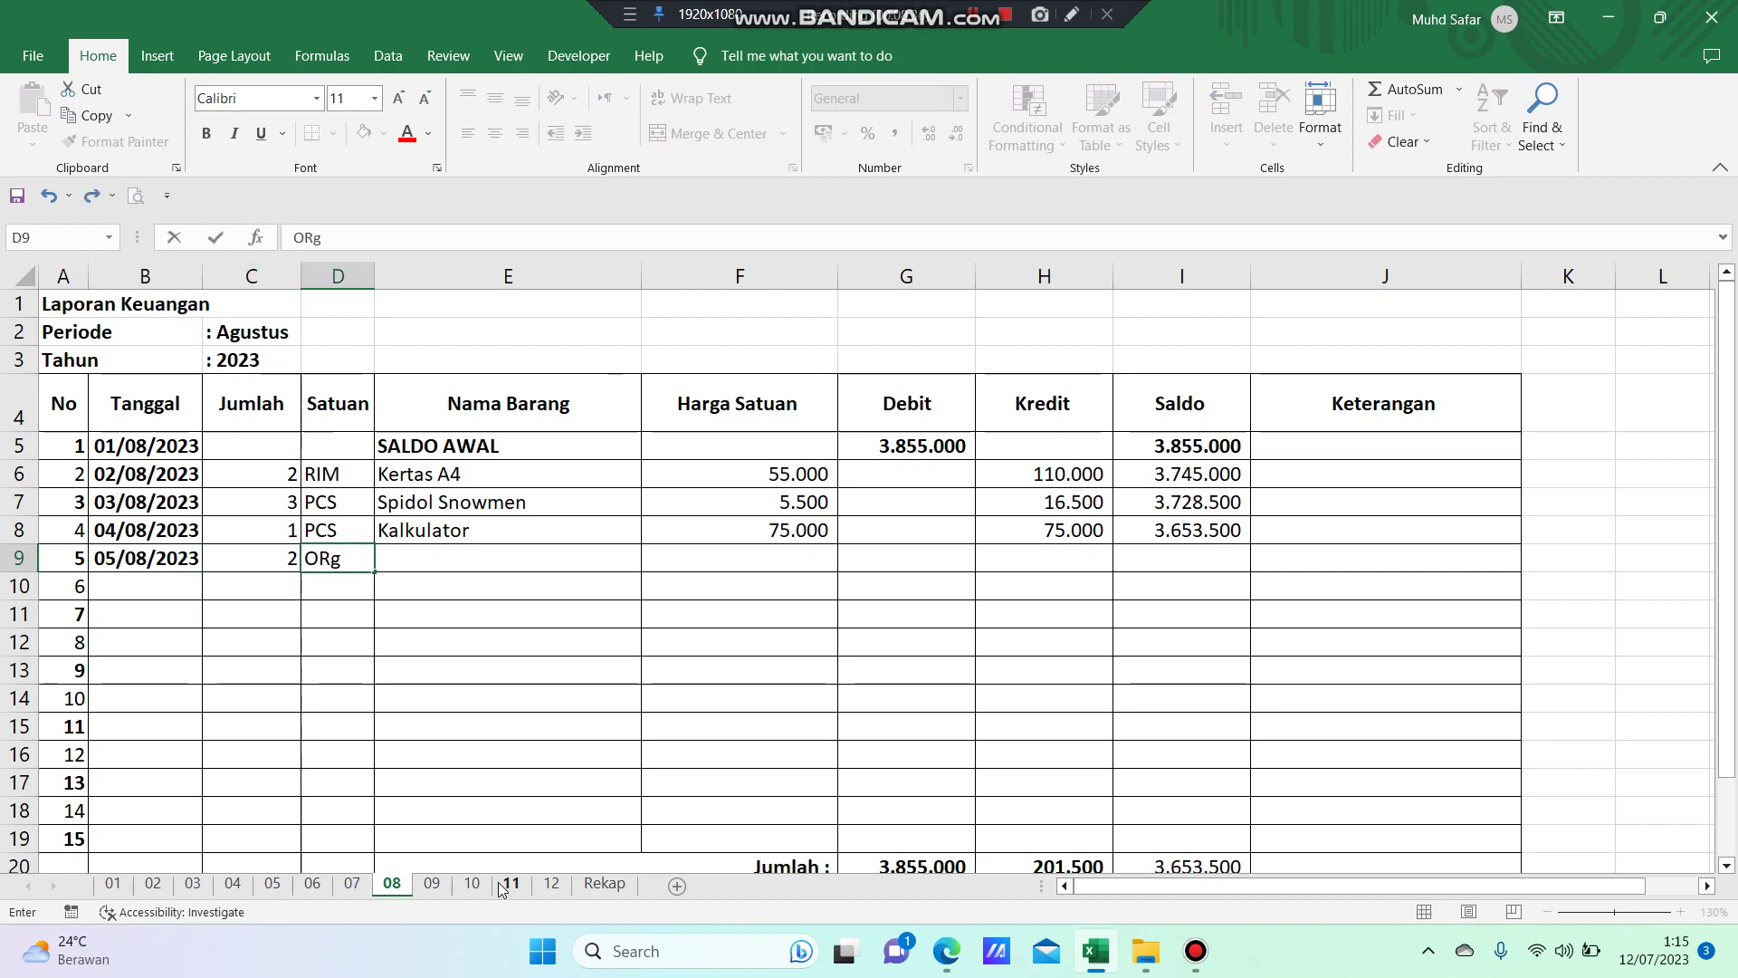
key("BackSpace")
key("BackSpace")
type("RG")
key("Tab")
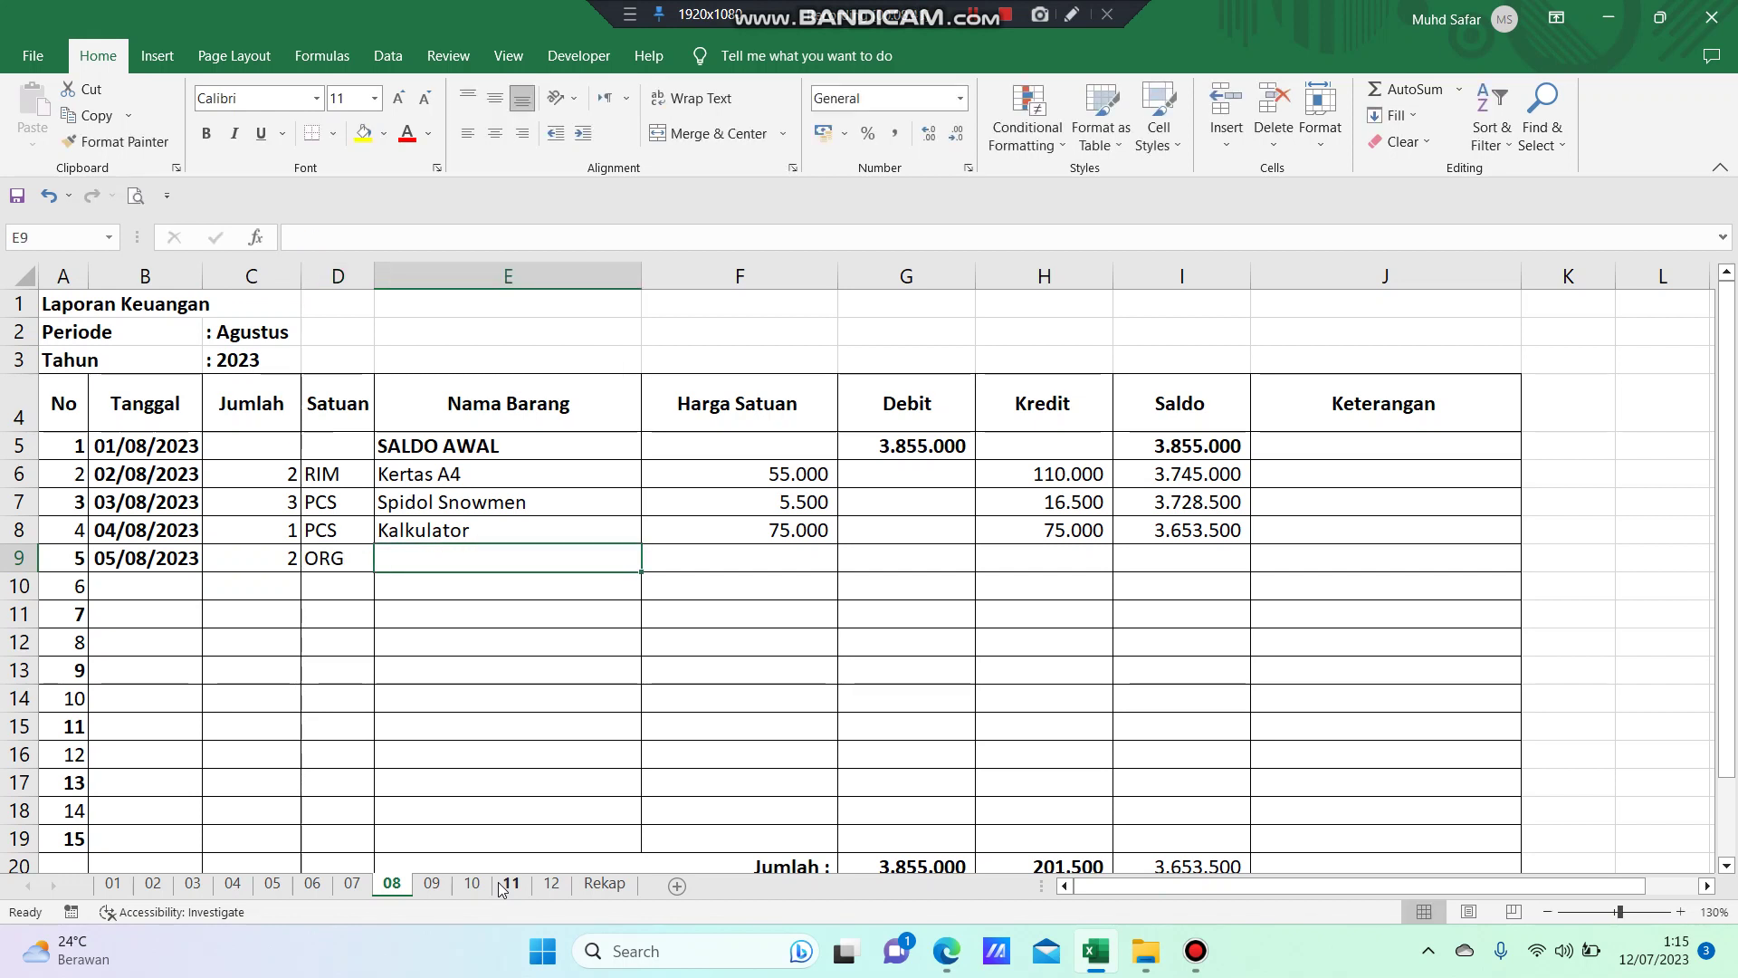
- Enter the item name "Pendaftaran" in E9 and the unit price 50.000 in F9, and select the row's Debit cell
type("Pendaft")
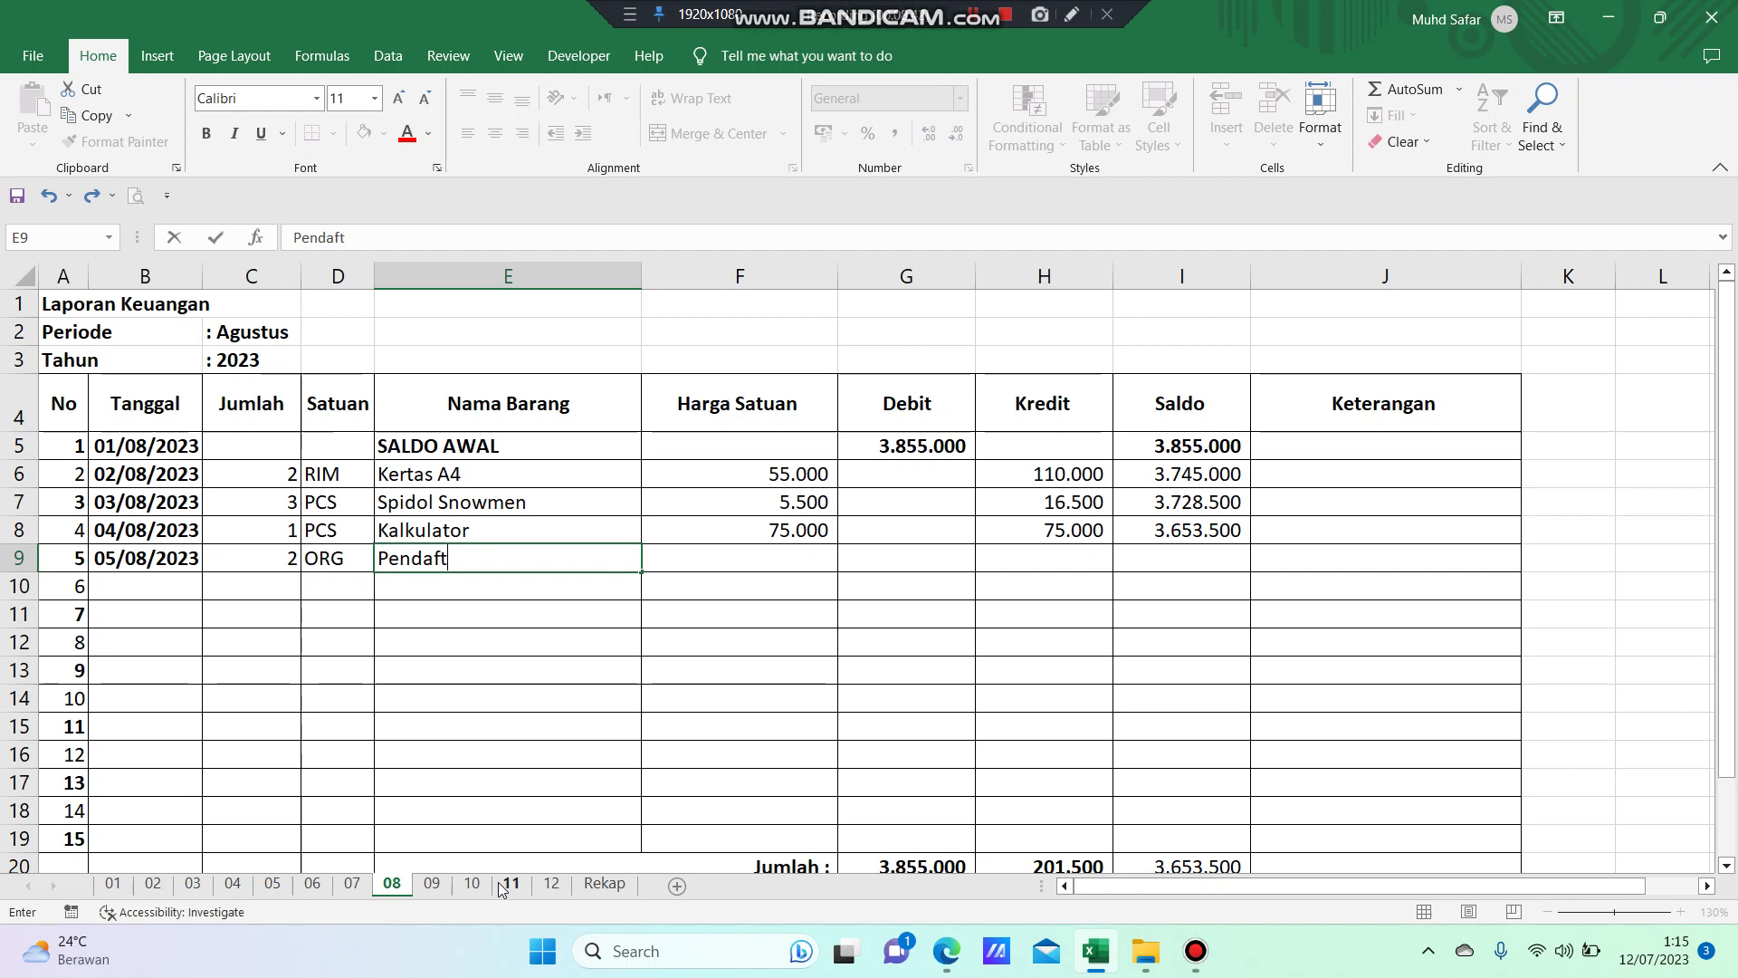
type("aran")
key("Tab")
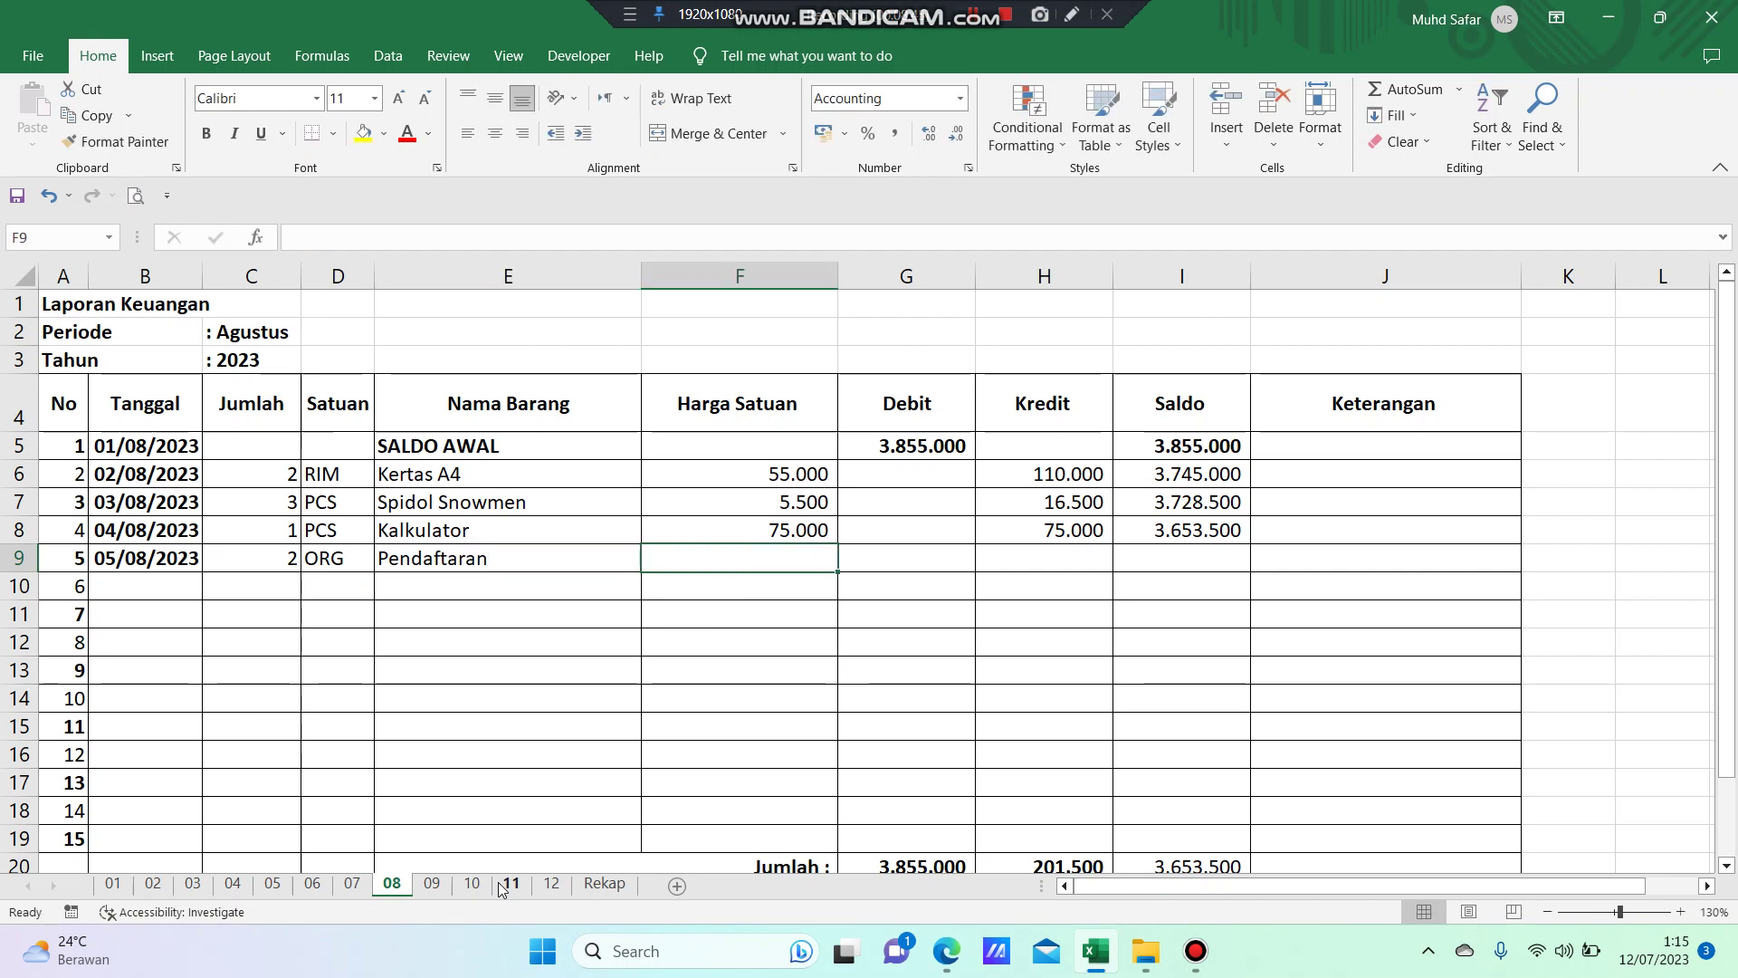
type("50000")
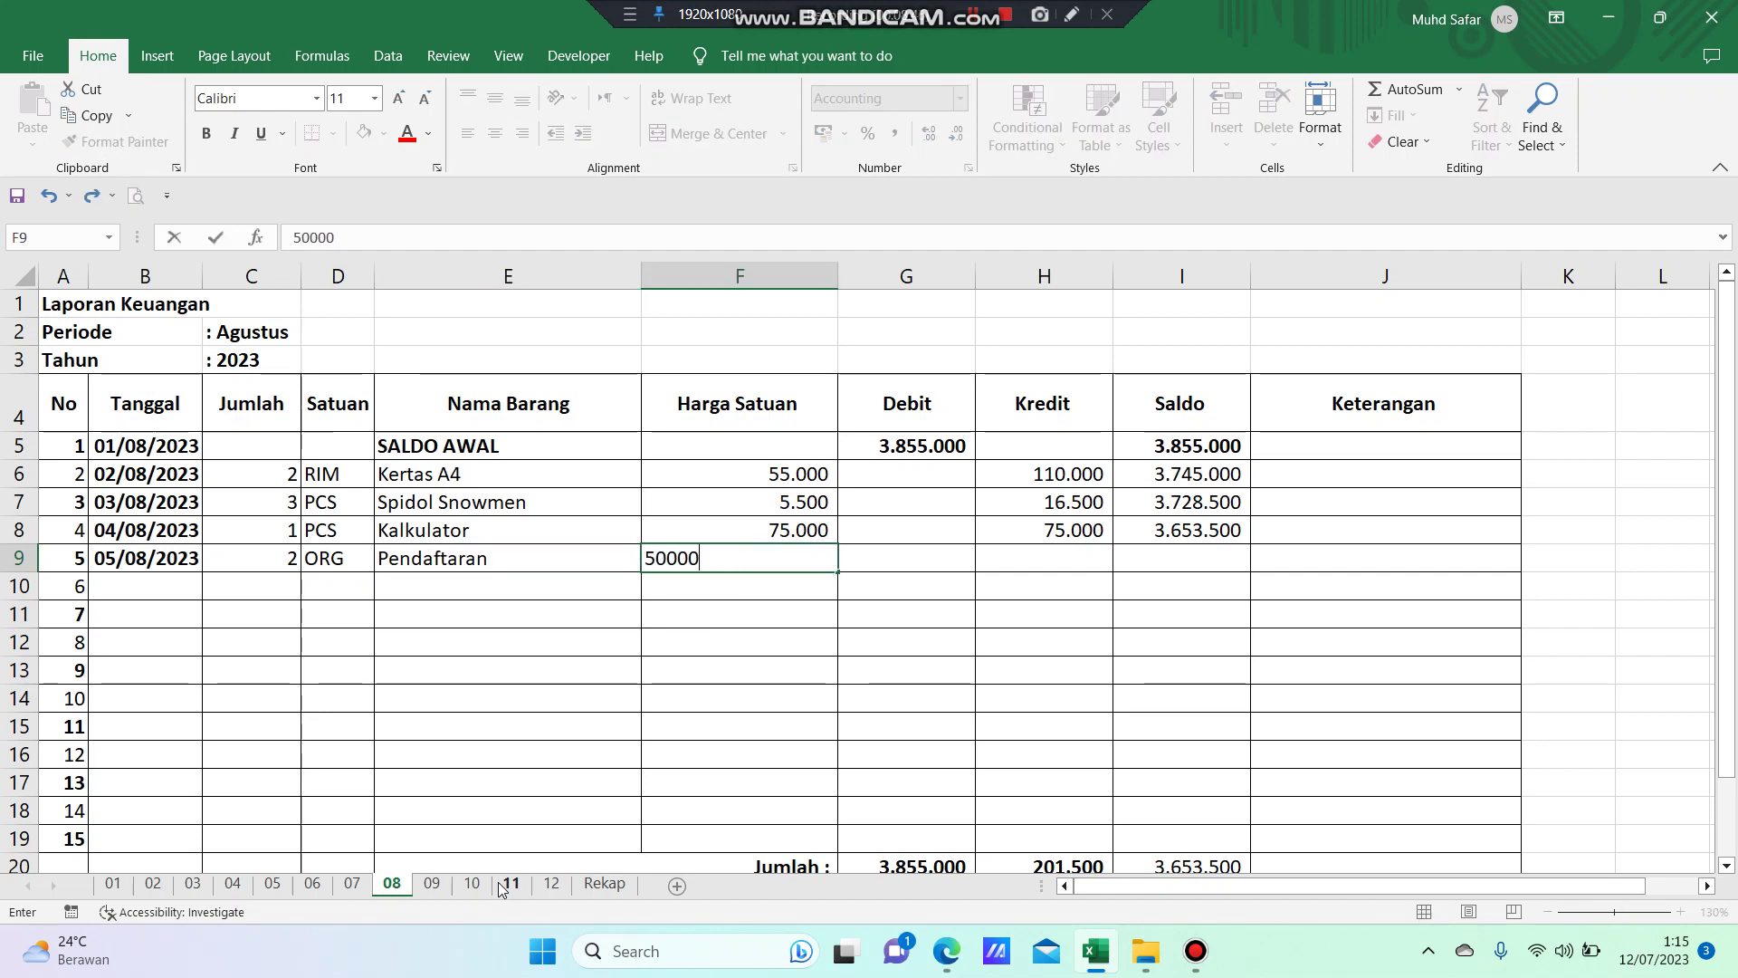
key("Return")
key("Up")
key("Right")
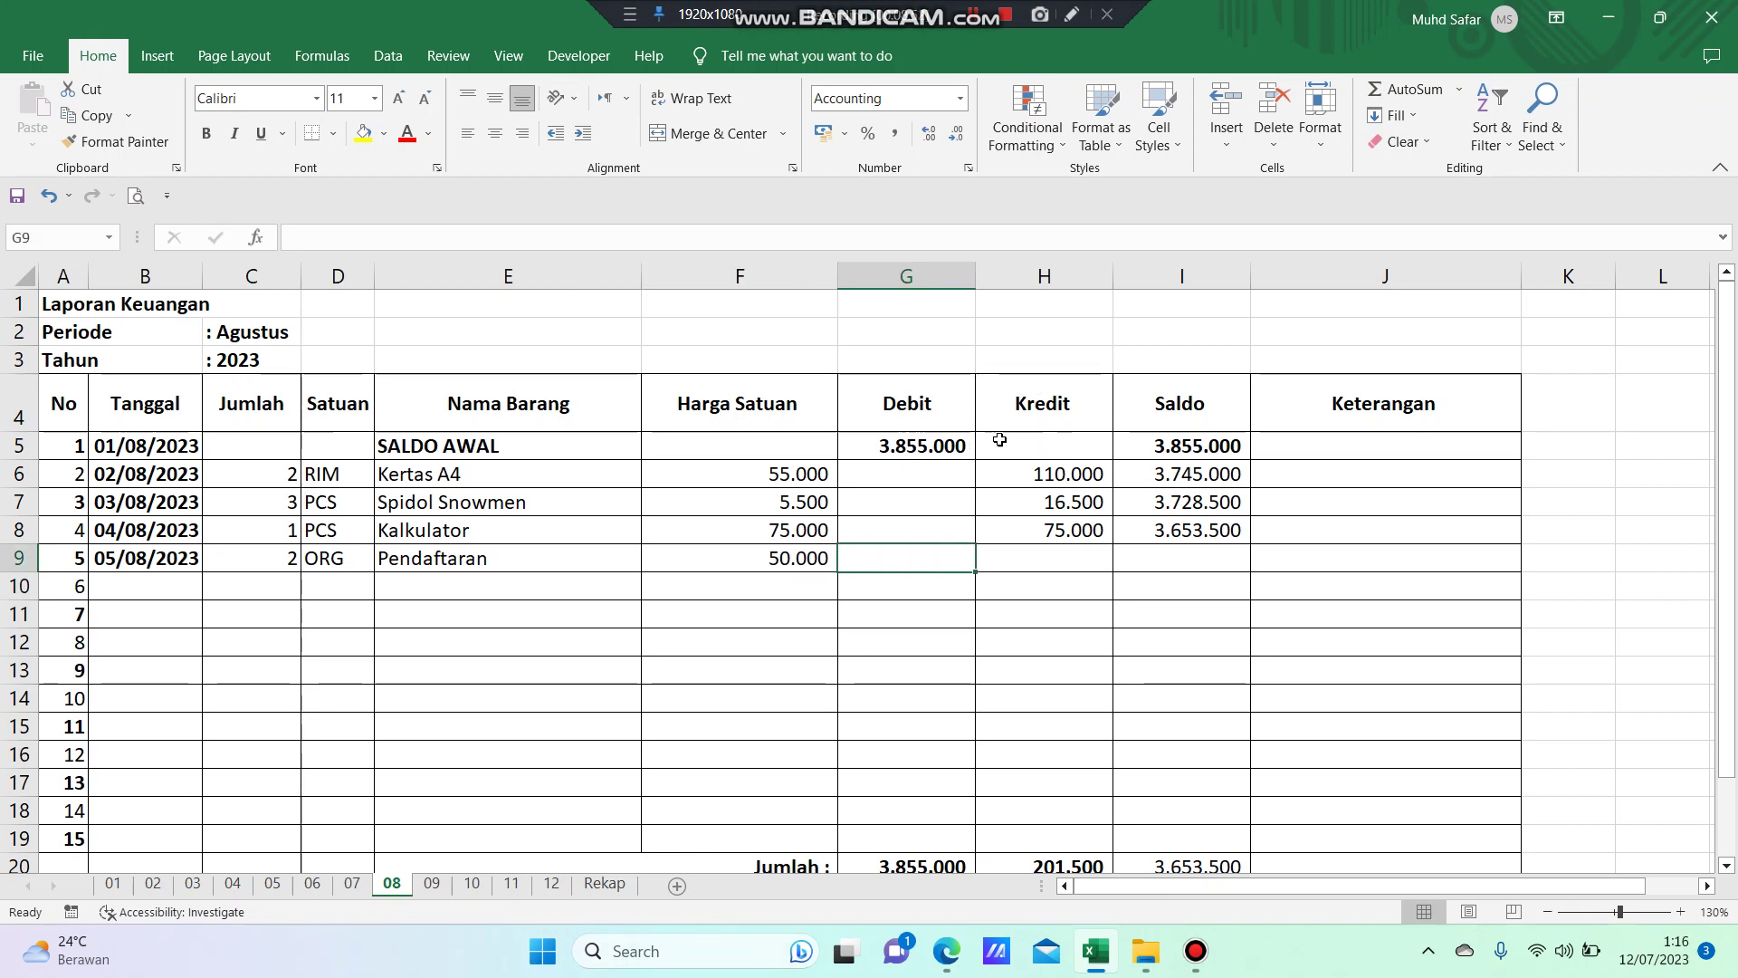
- Calculate the Debit amount of the Pendaftaran row in G9 with the formula =C9*F9
left_click(1046, 562)
left_click(952, 556)
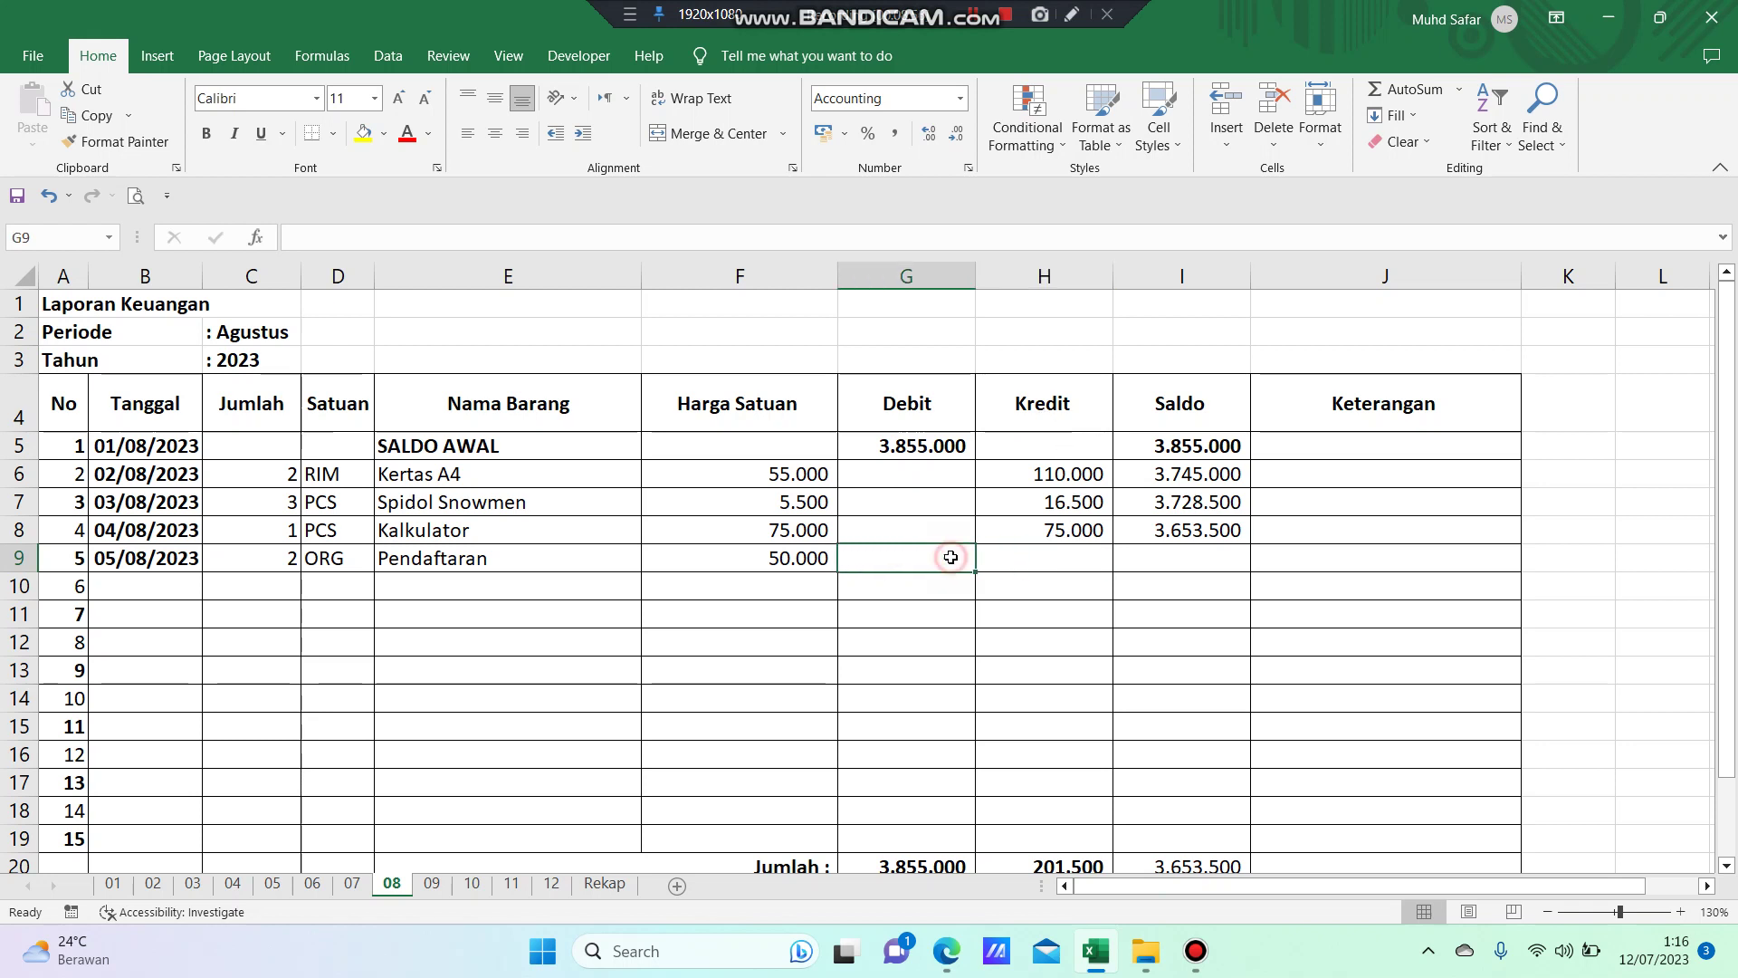
left_click(1063, 530)
left_click(1053, 557)
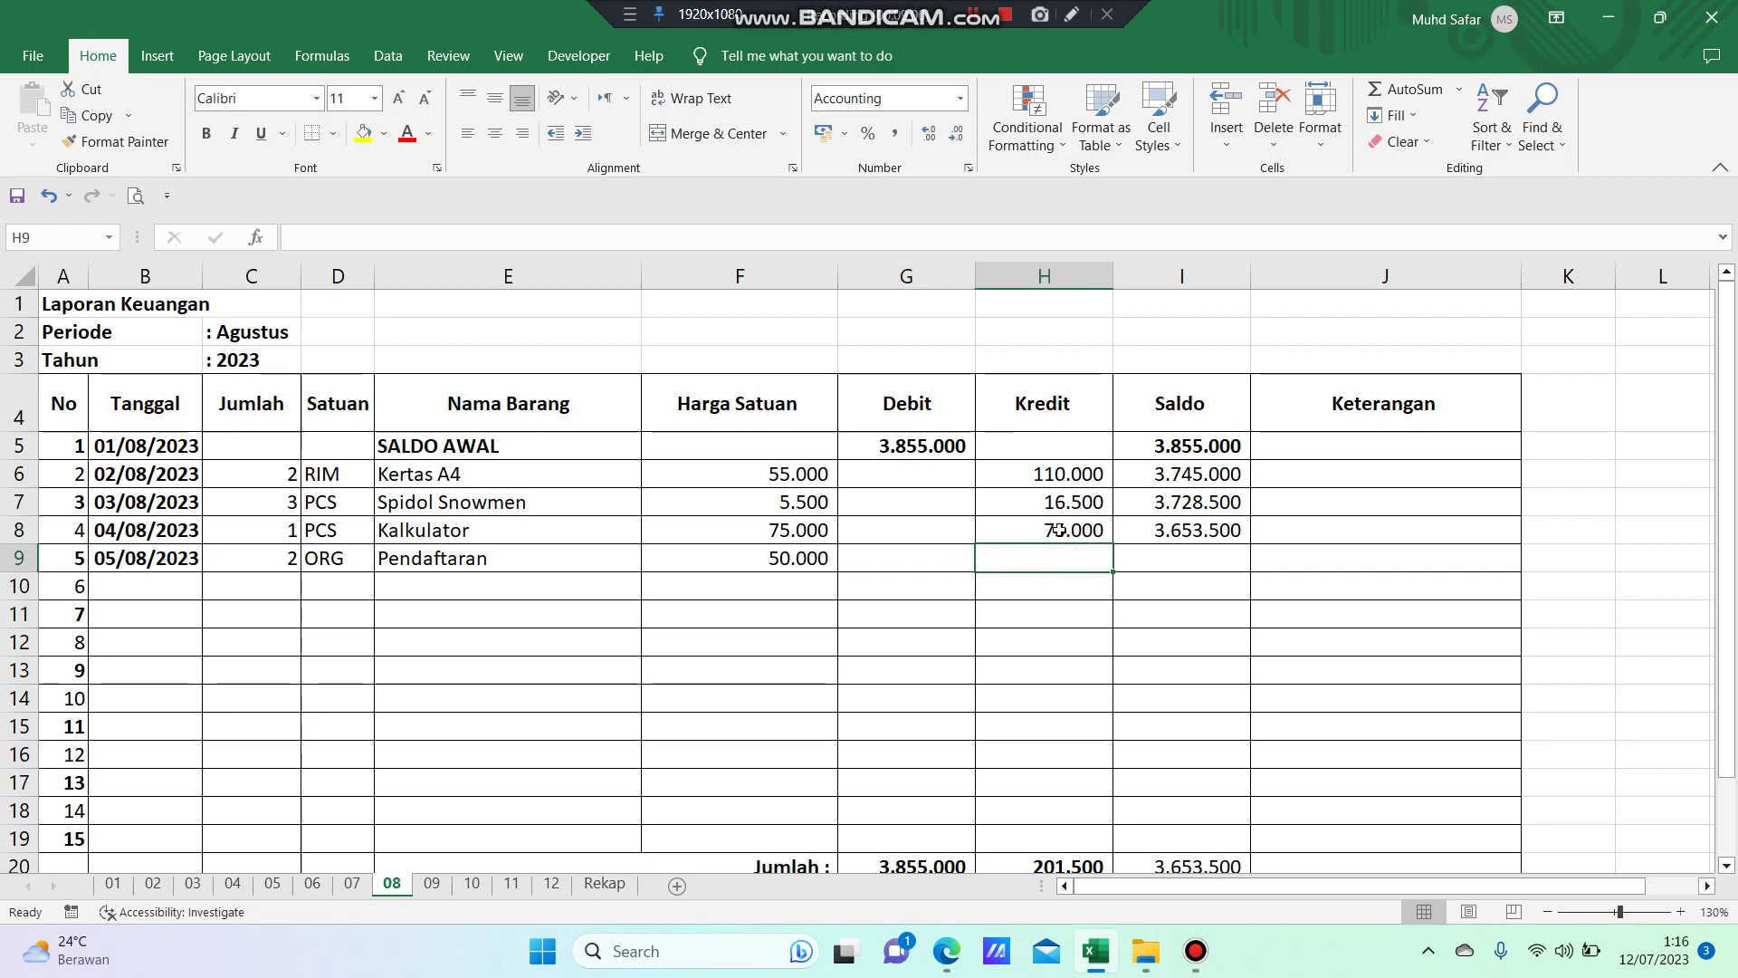
left_click(938, 557)
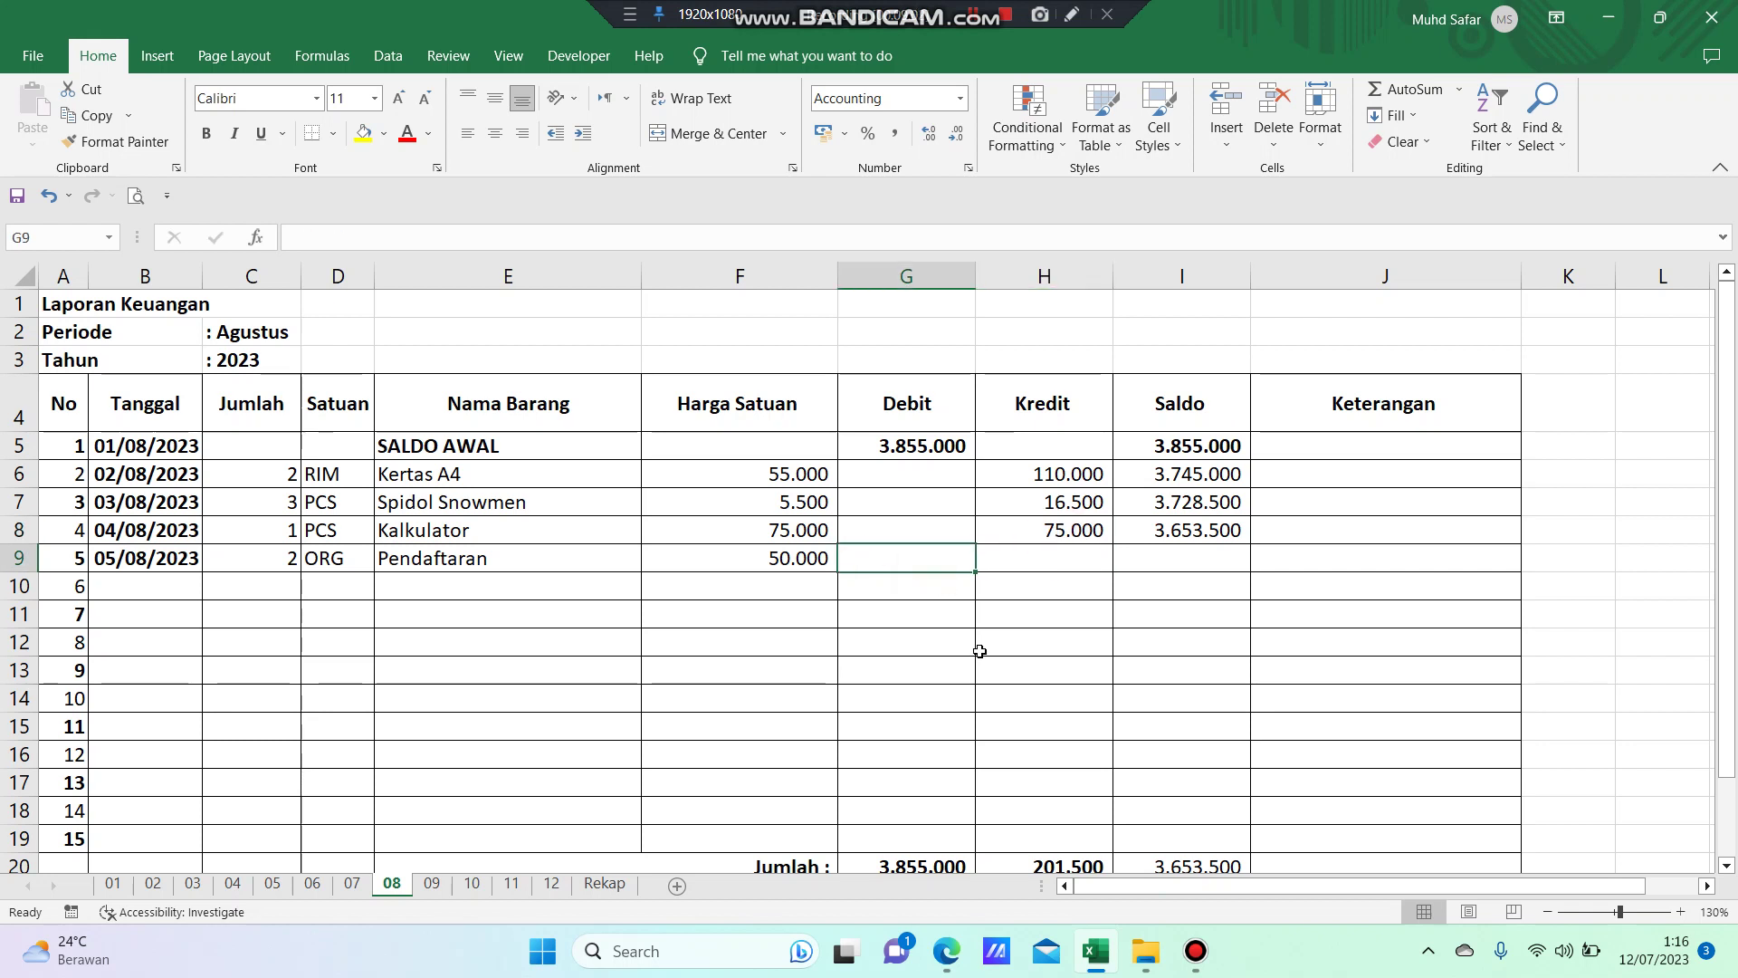
type("=")
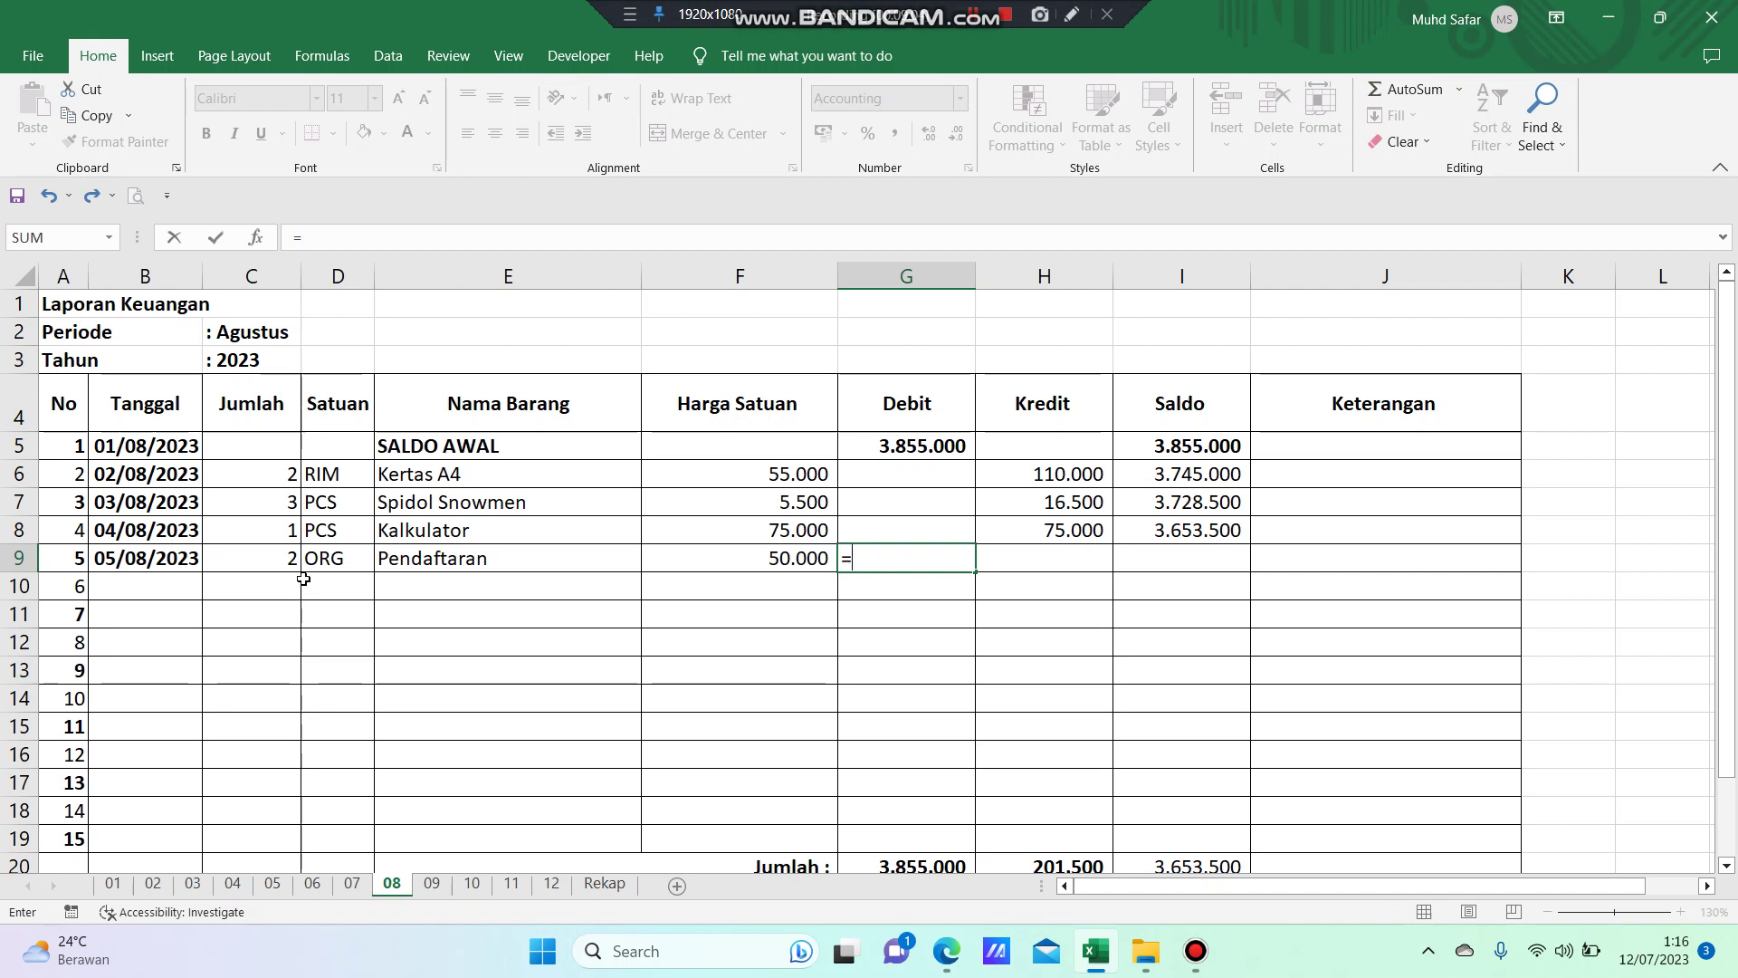
left_click(279, 557)
type("*")
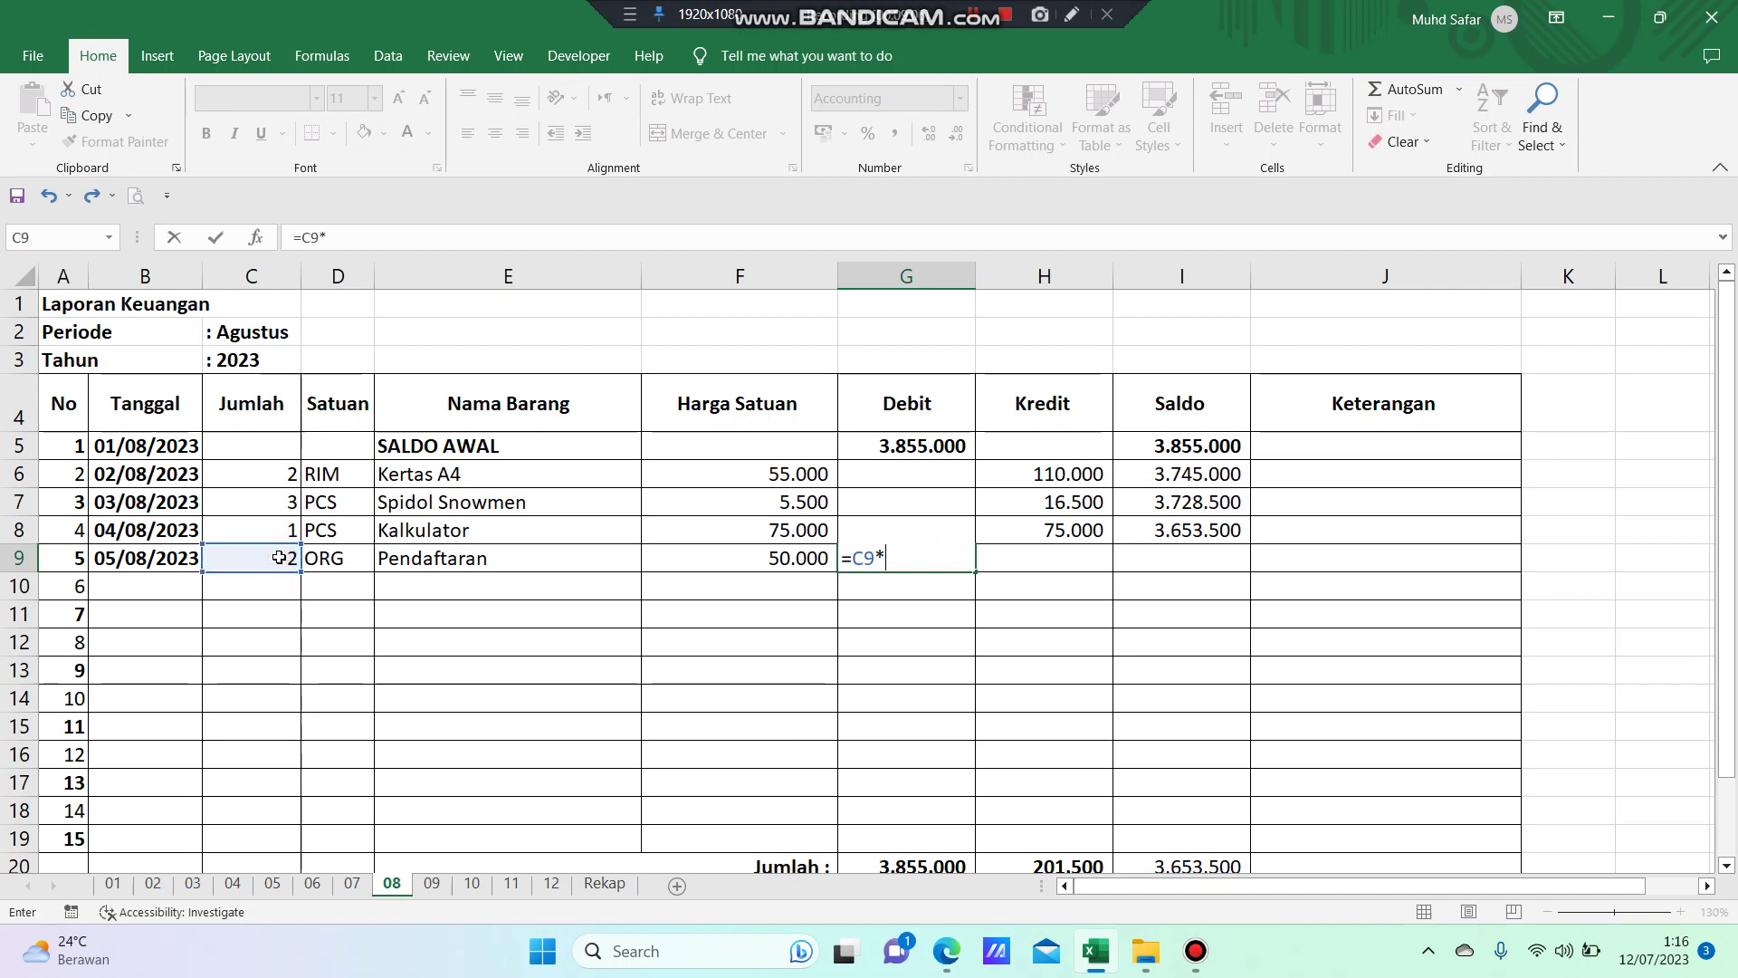
left_click(762, 558)
key("Return")
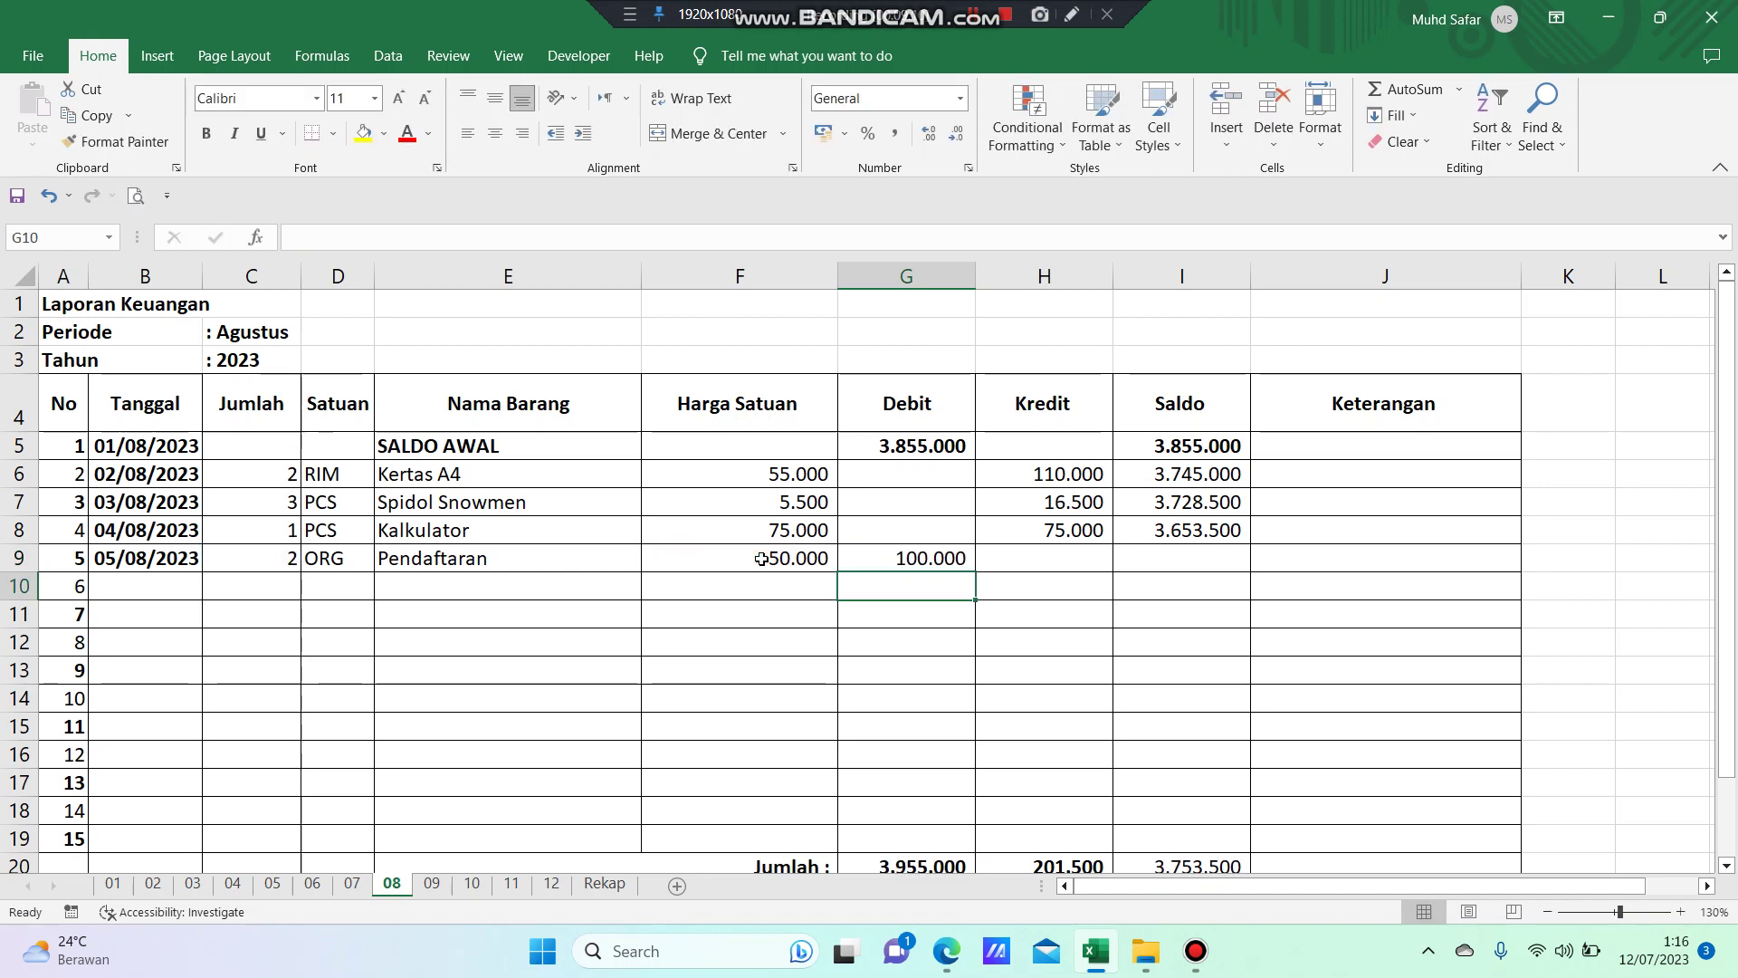
key("Up")
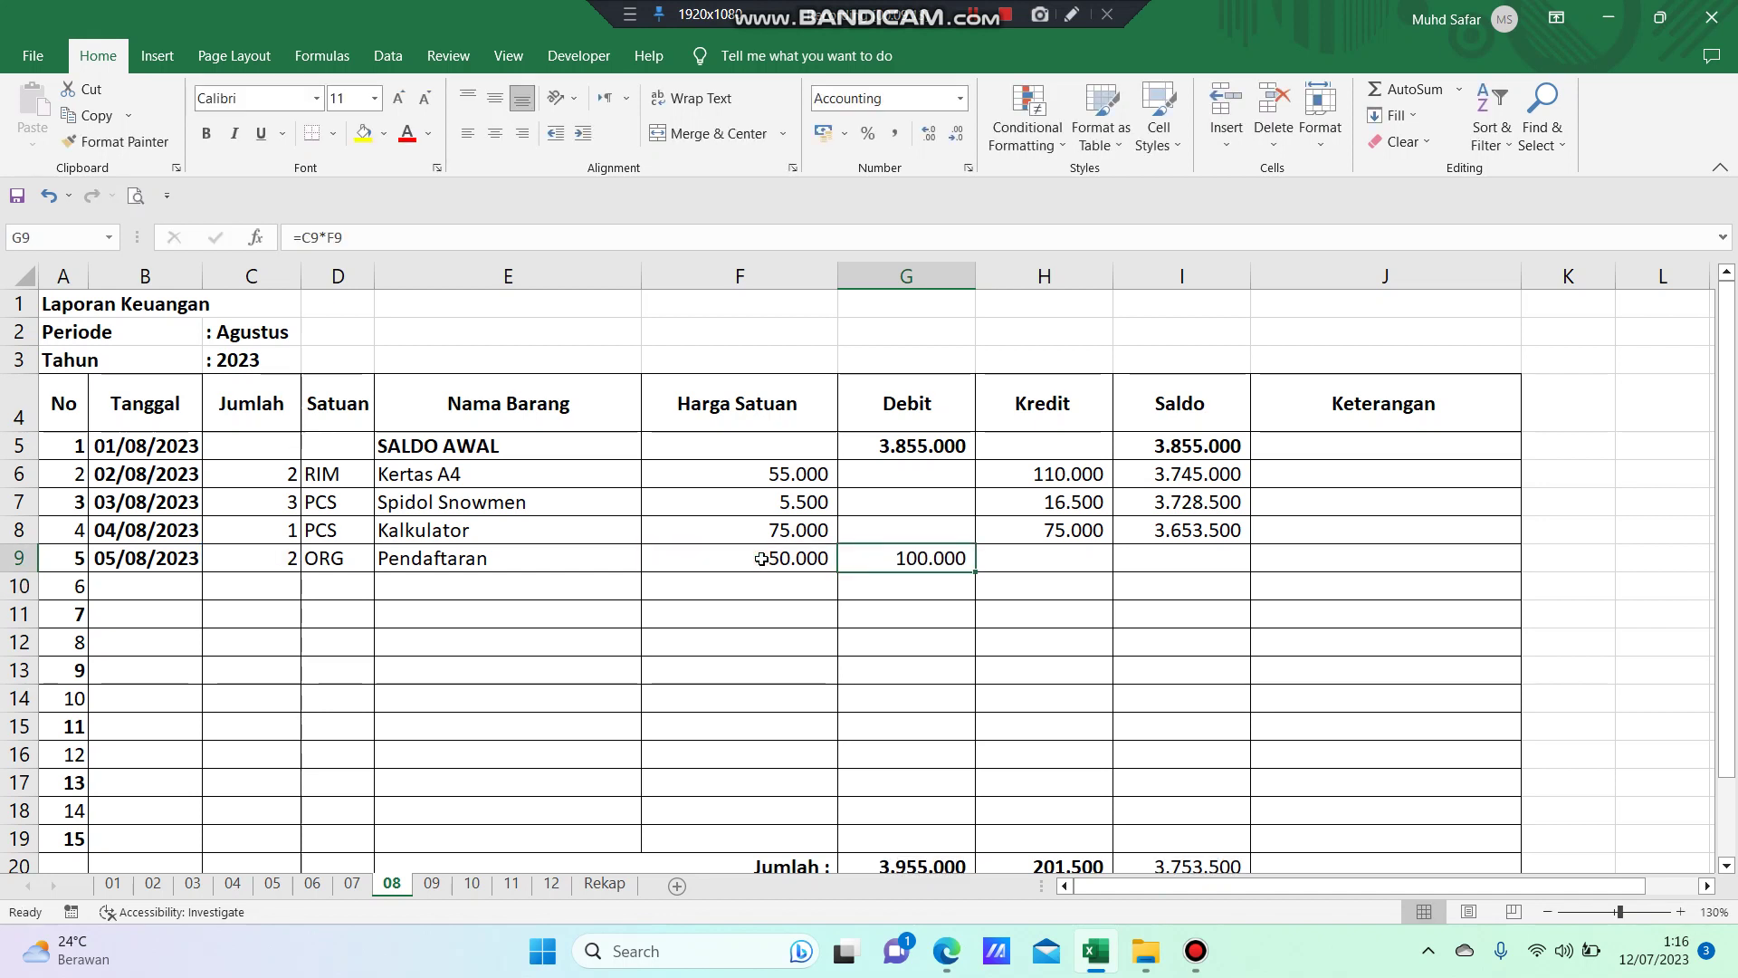
- Fill the running Saldo formula from I8 down to I9
key("Right")
key("Right")
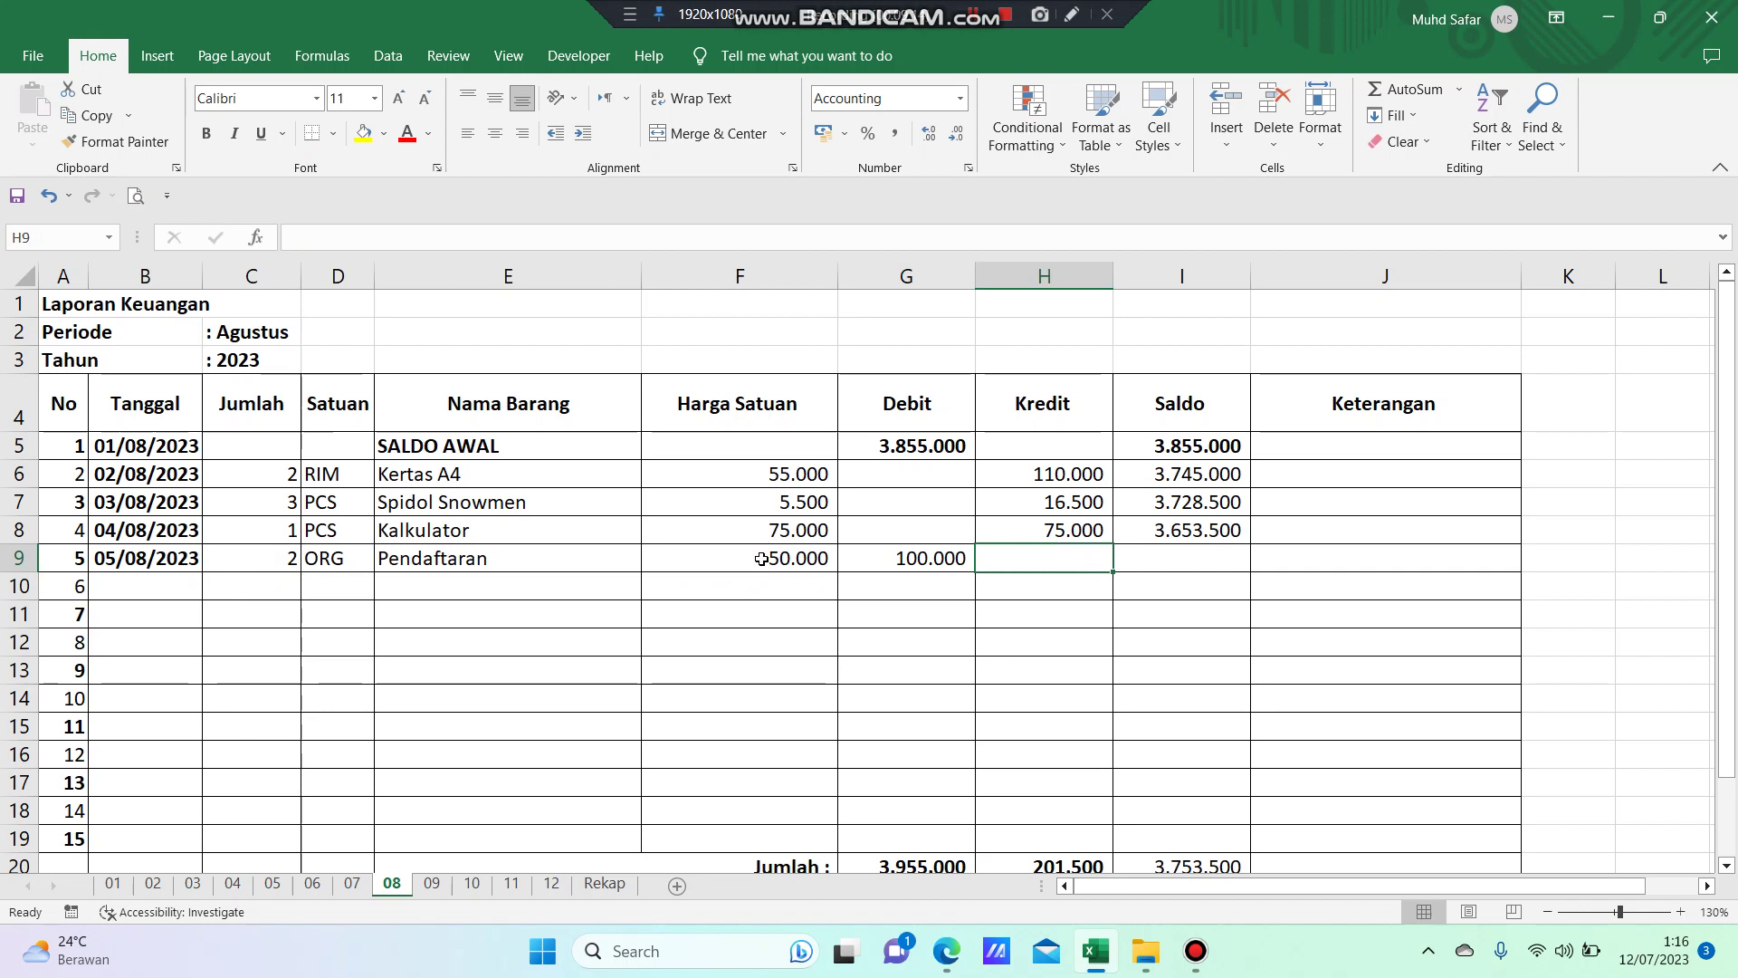
left_click(1173, 536)
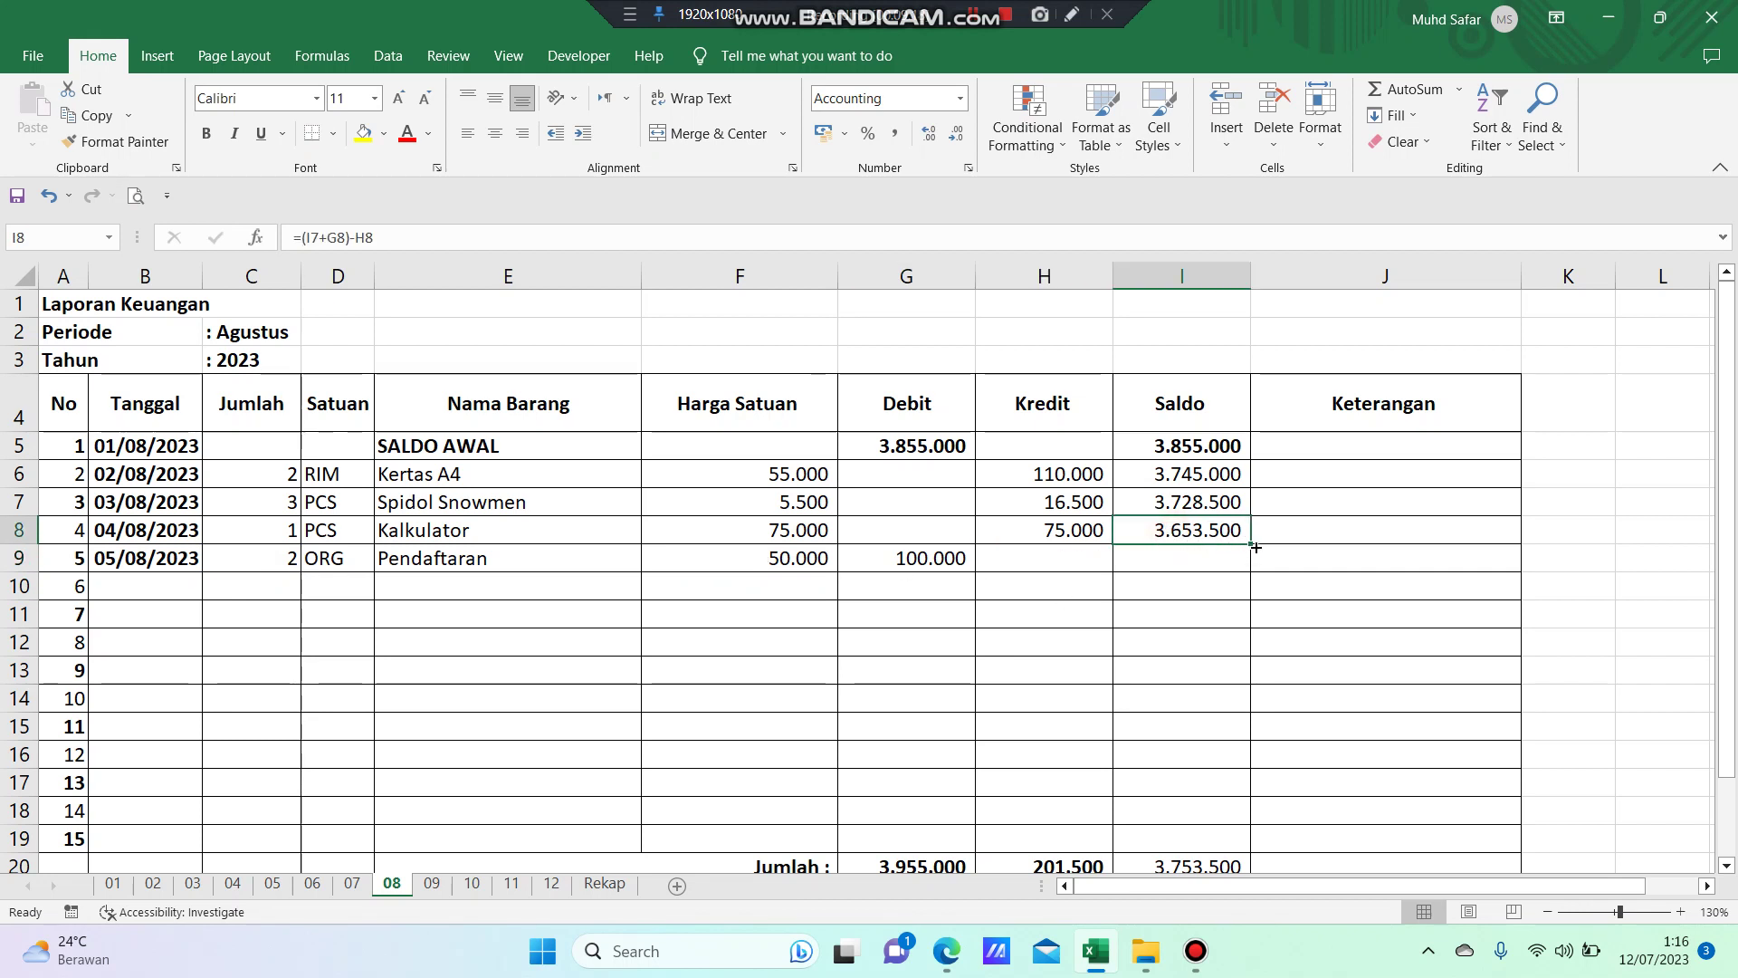
left_click_drag(1249, 541, 1250, 570)
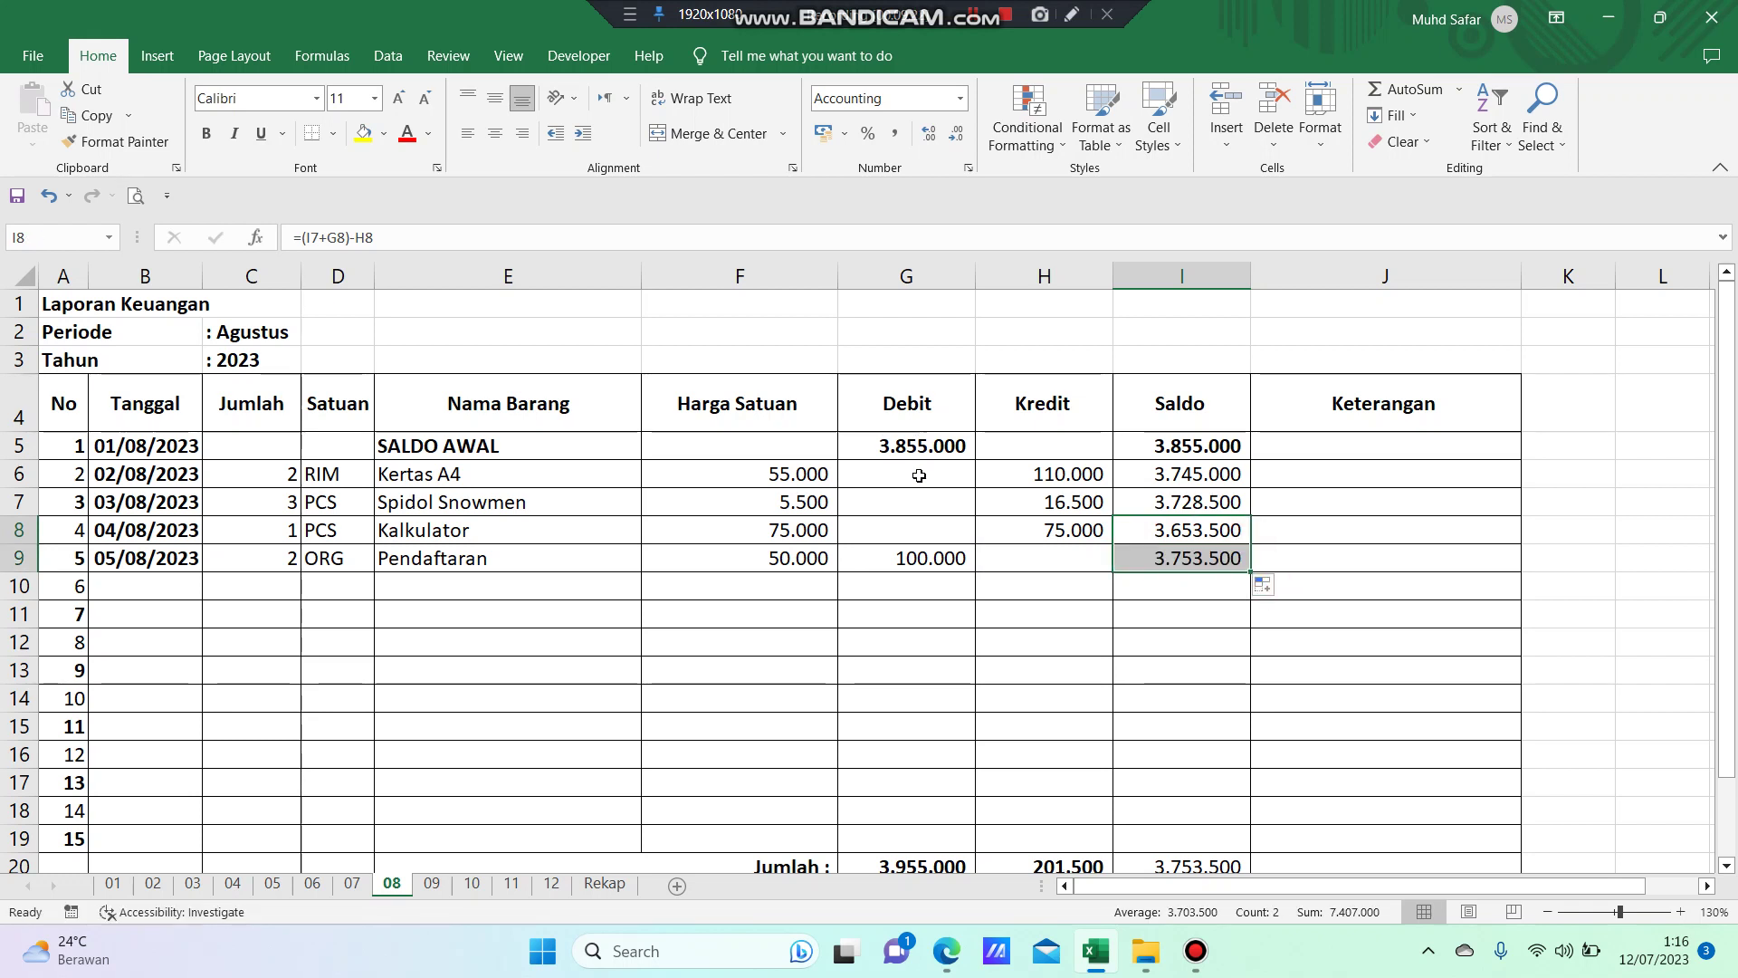
- Review the Debit formula in G9 and the Saldo formulas in I8 and I9
left_click(915, 561)
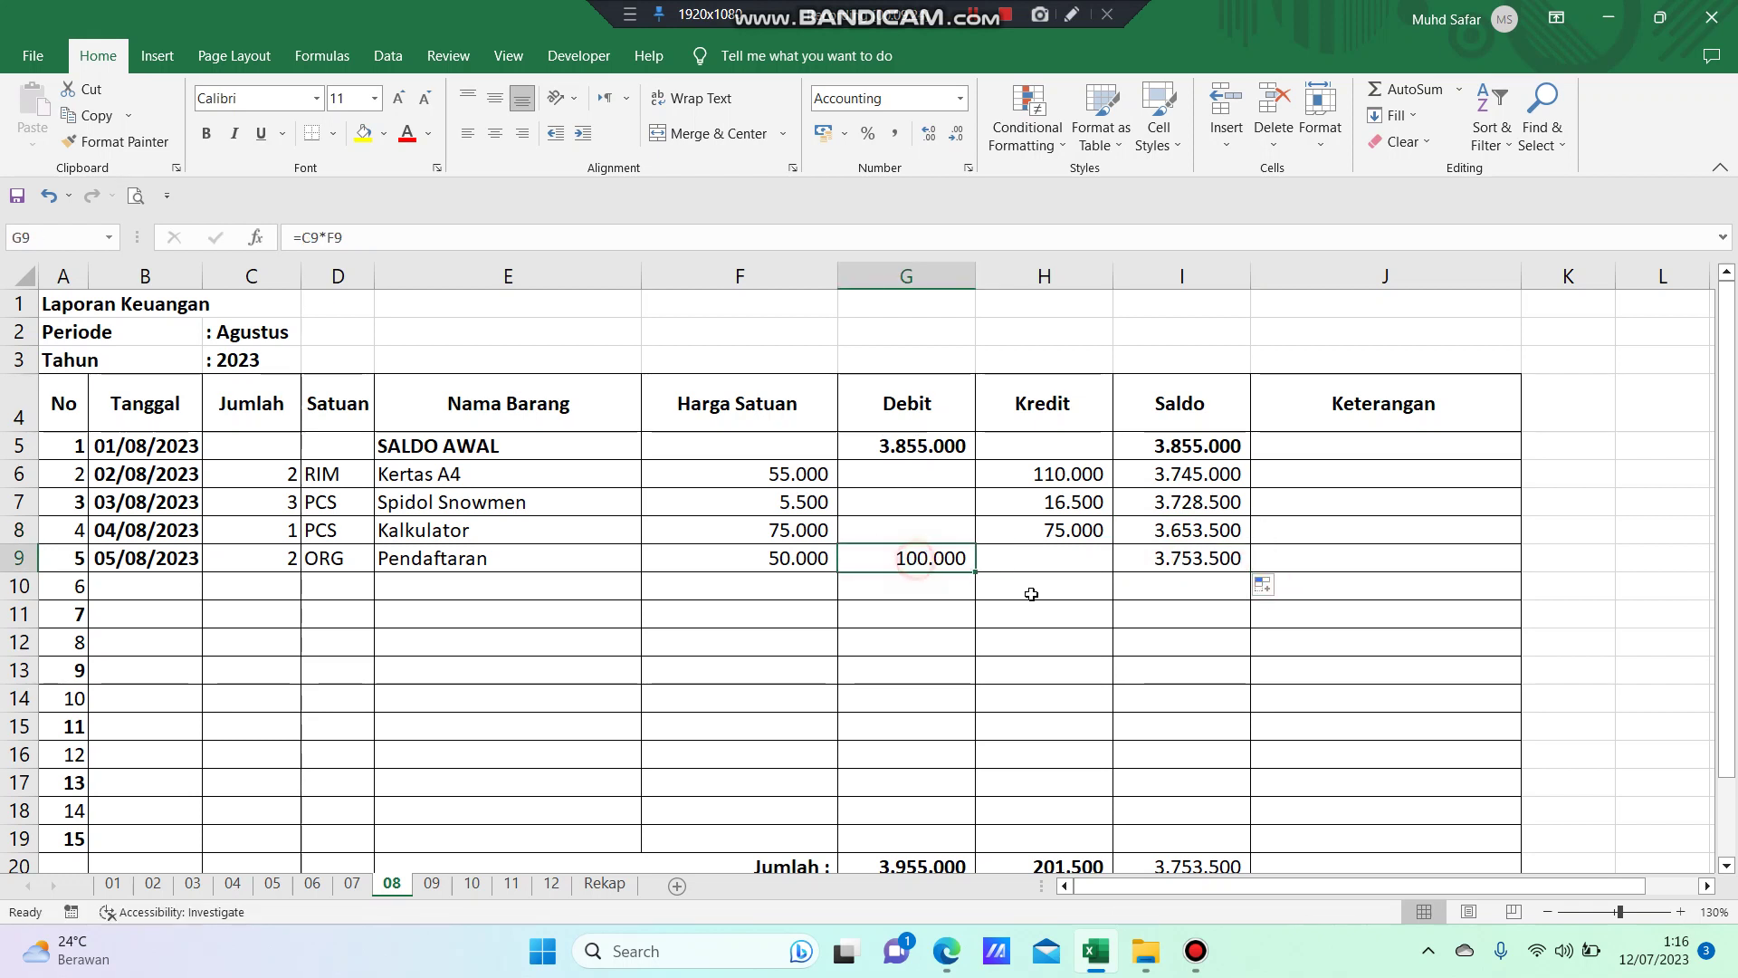
left_click(1206, 561)
left_click(1208, 533)
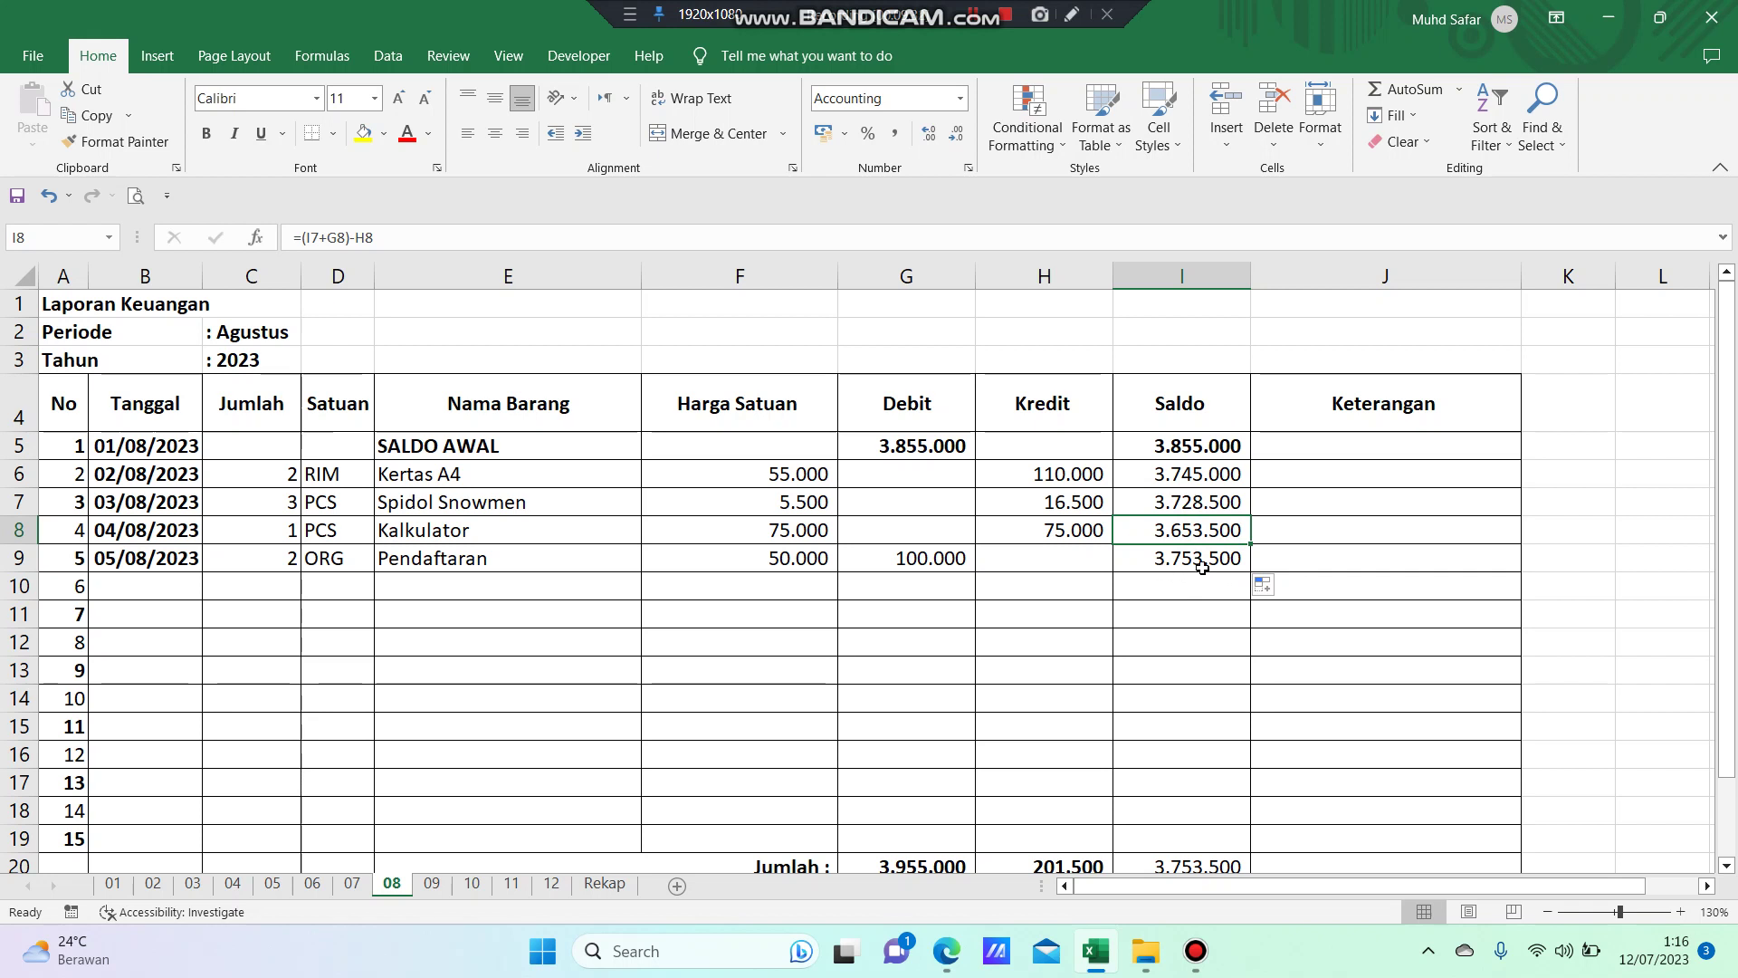
left_click(1200, 563)
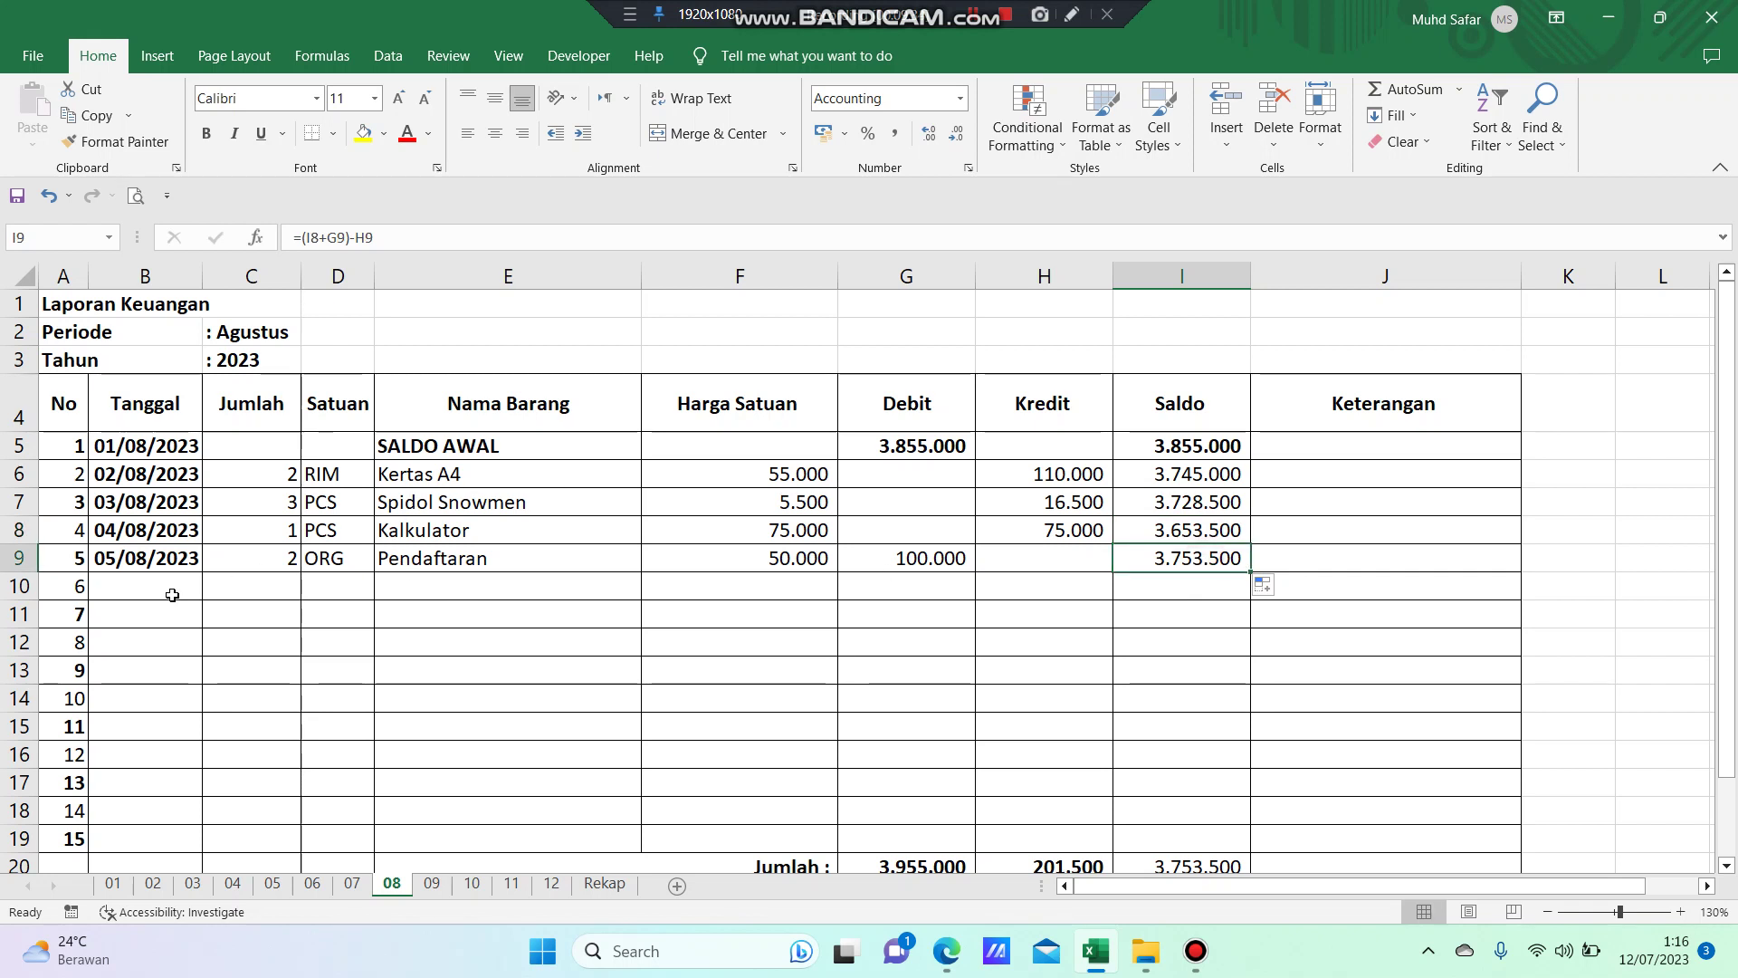
left_click(146, 585)
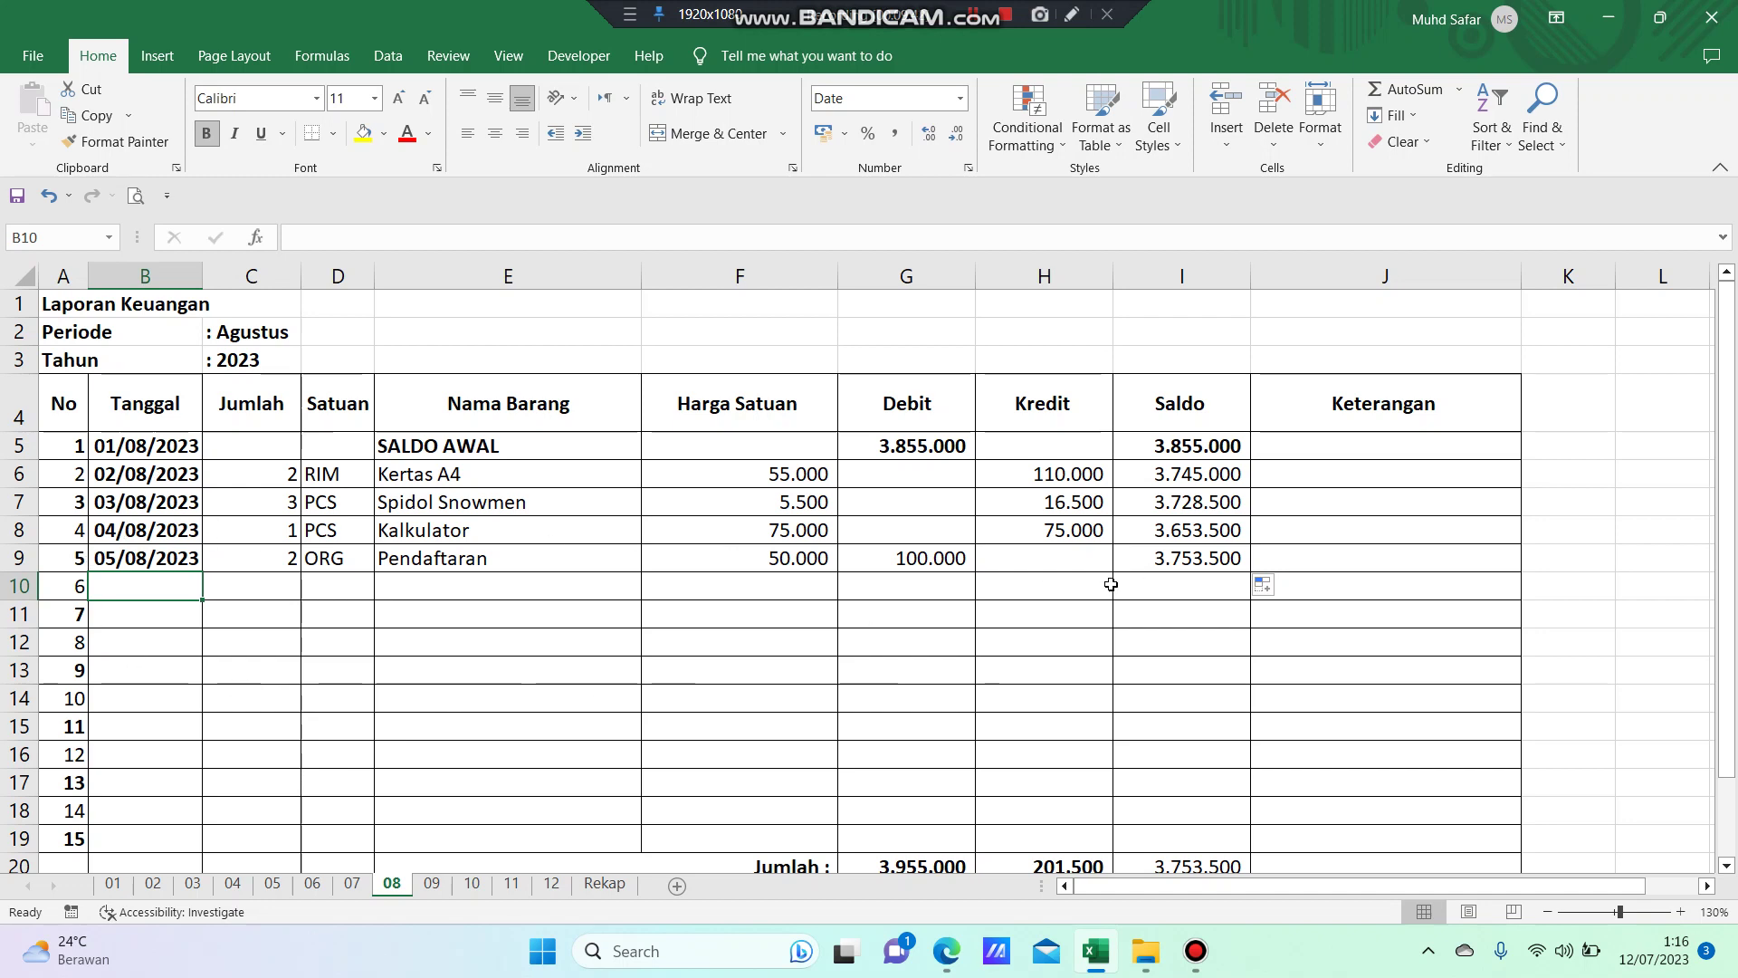
- Start re-entering the Debit total in G20 of the Jumlah row as a SUM formula
scroll(1106, 580, "down", 2)
scroll(1077, 612, "up", 2)
scroll(1051, 609, "down", 2)
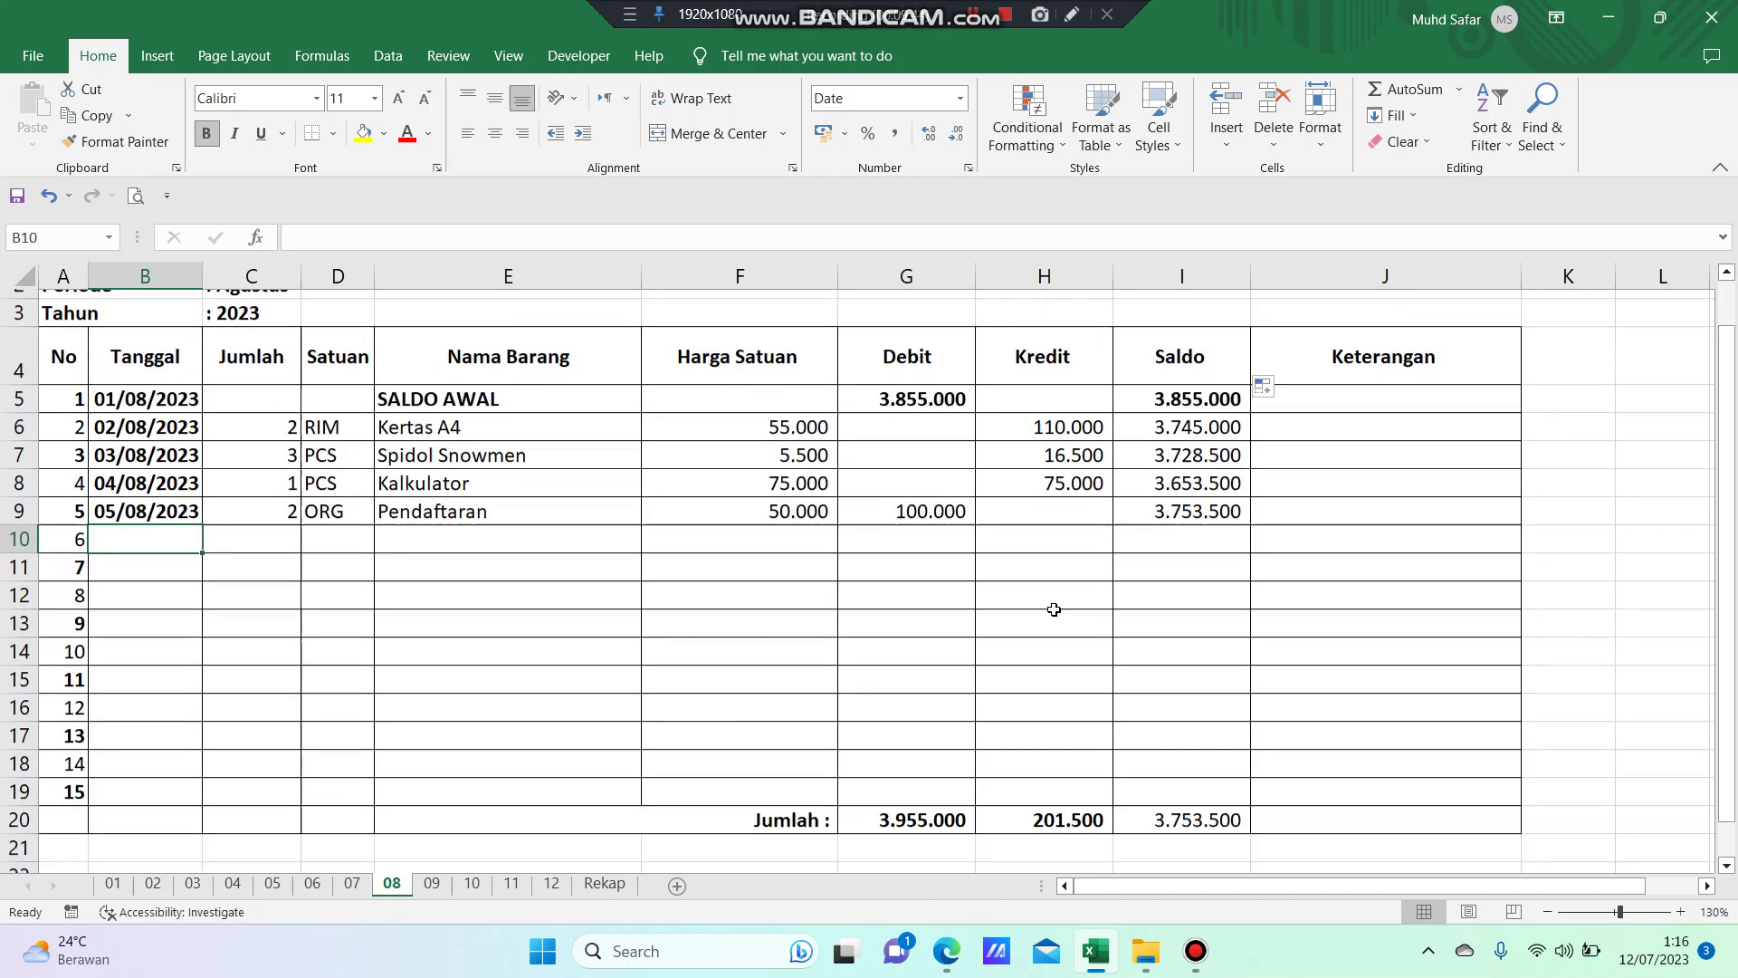
left_click(925, 675)
scroll(950, 677, "up", 2)
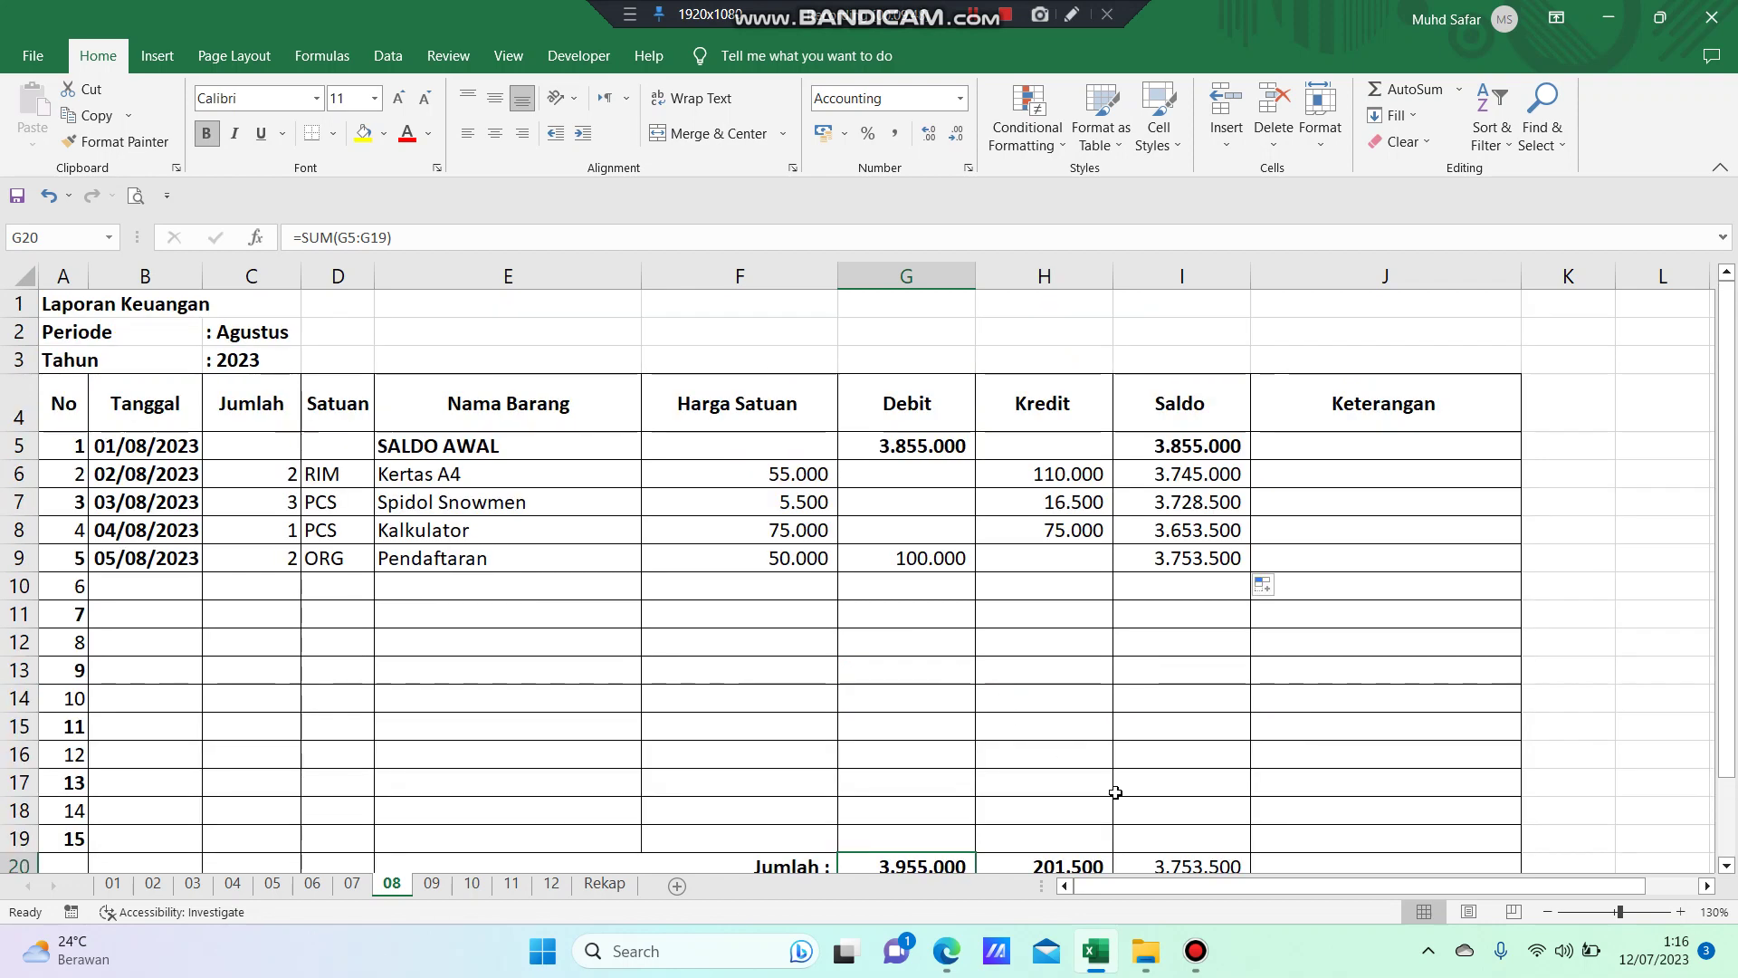
scroll(1115, 792, "down", 1)
type("=sum")
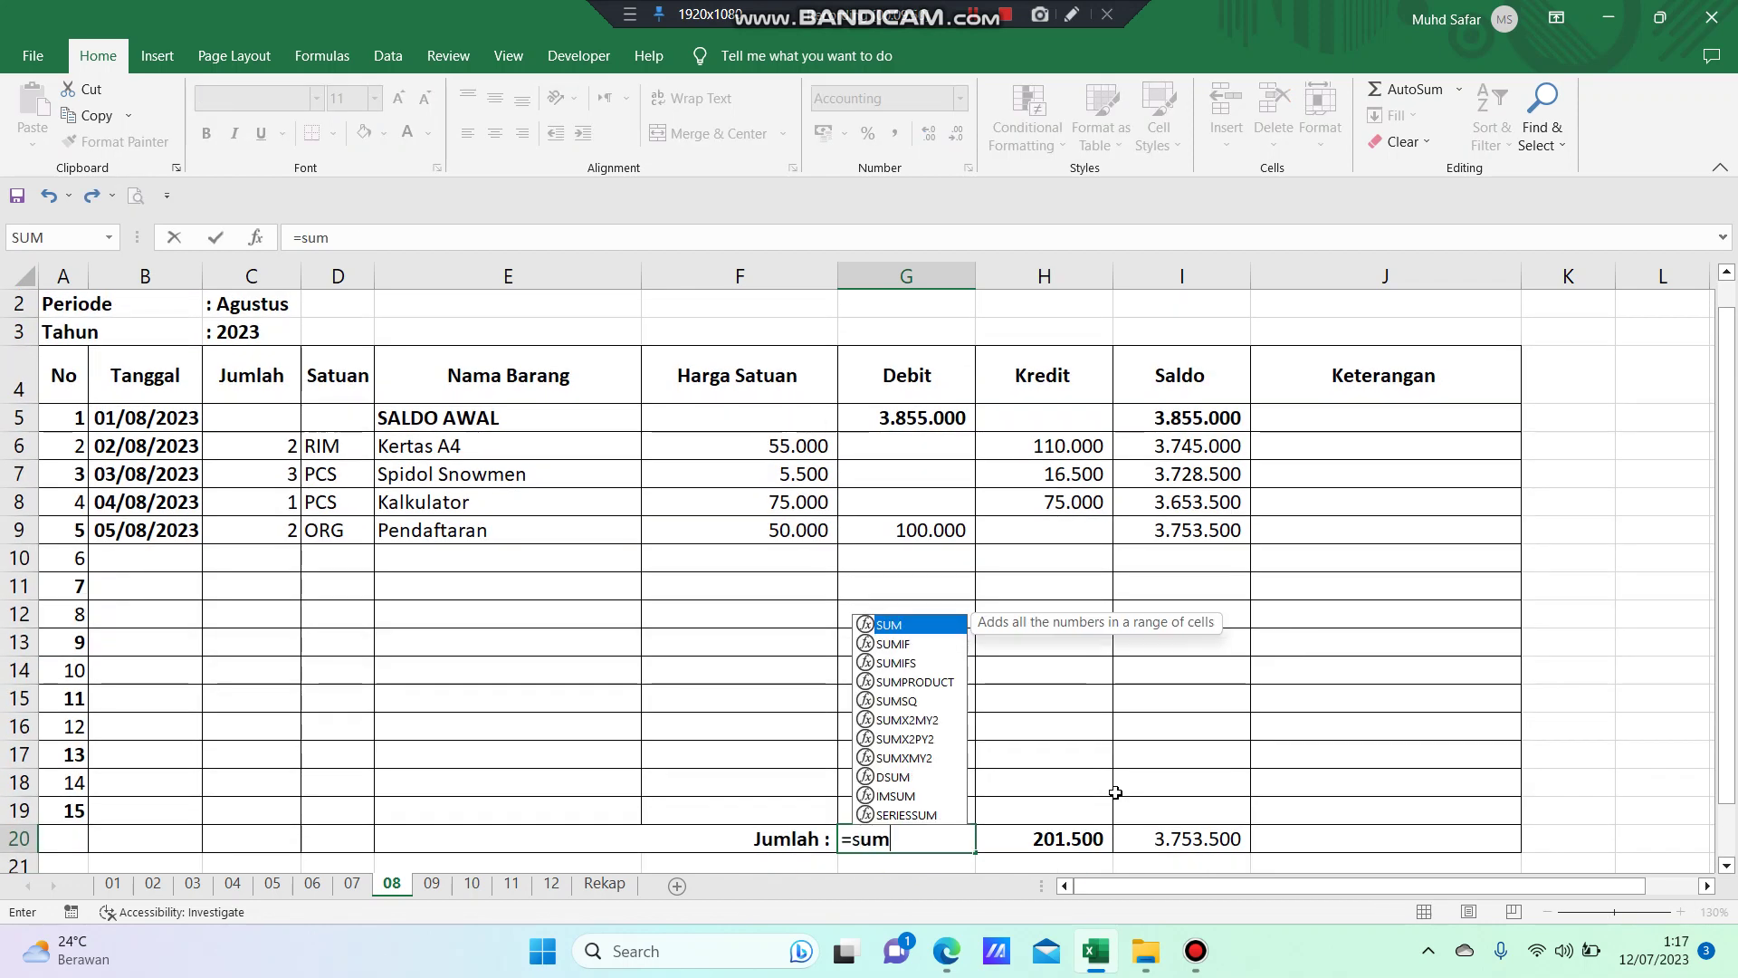
type("(")
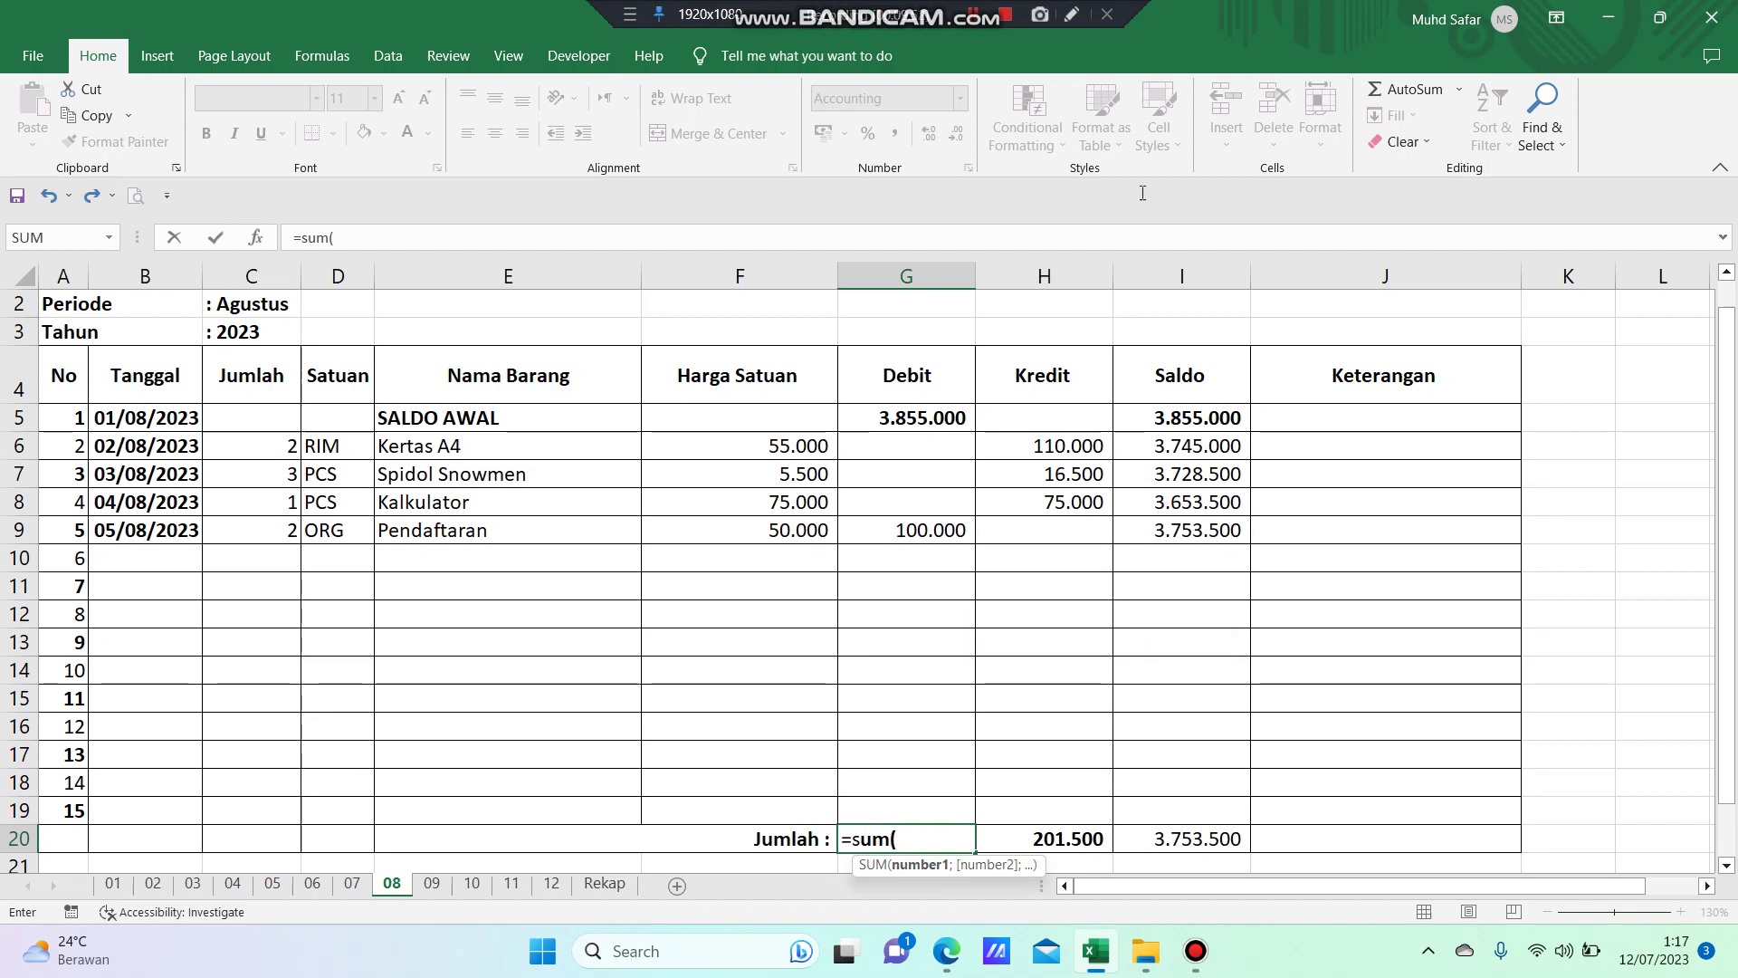